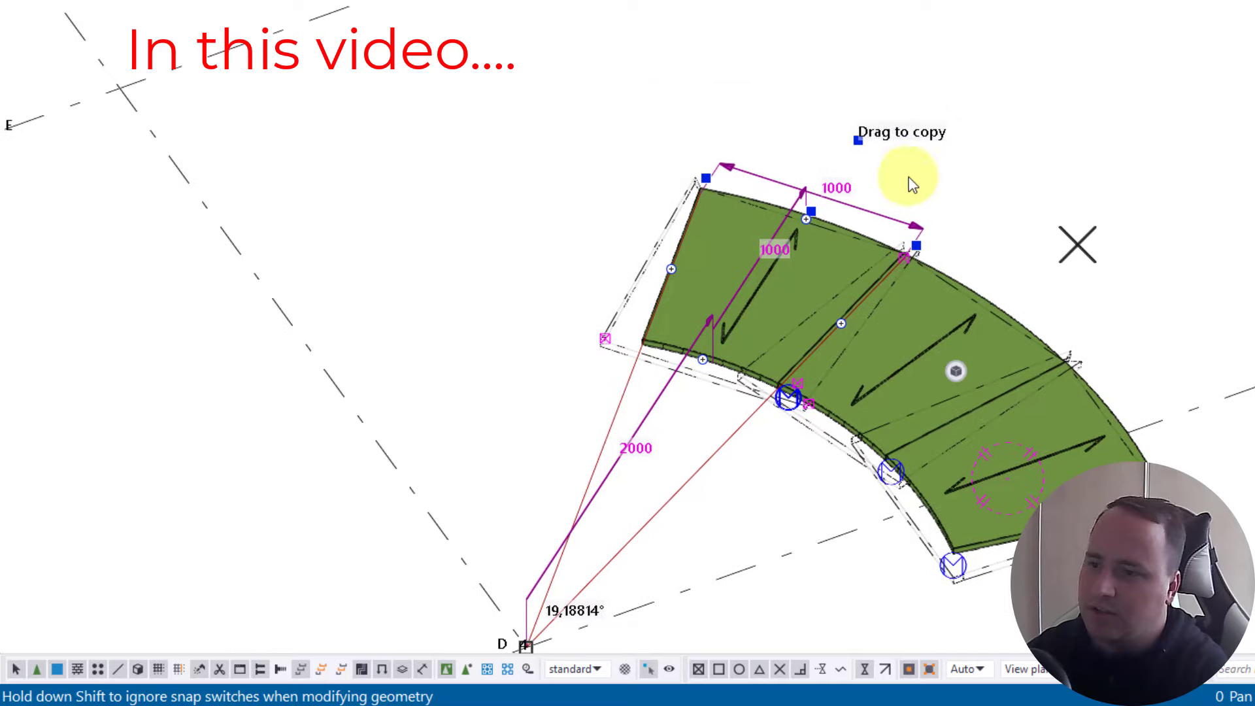
Extend the curved platform by copying its end grating segment around the arc of radius 2000
left_click_drag(855, 140, 594, 117)
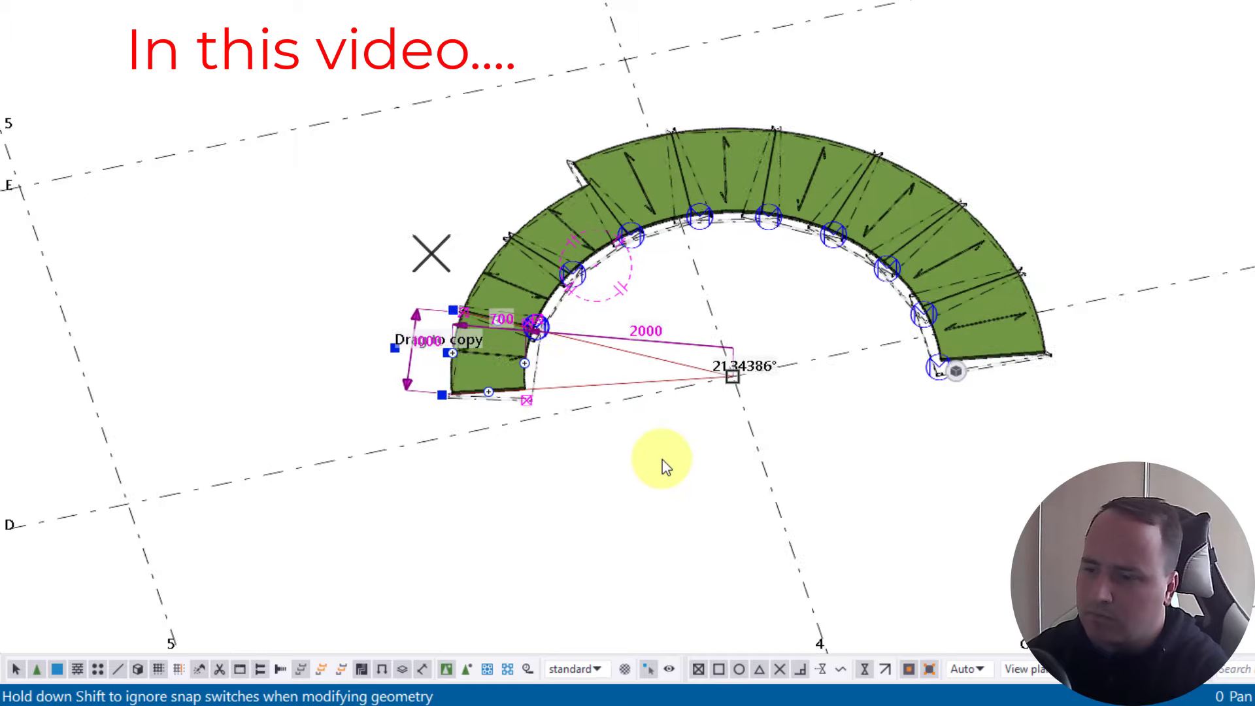
scroll(673, 468, "up", 3)
left_click(674, 472)
scroll(680, 473, "down", 2)
middle_click_drag(680, 473, 664, 517, "ctrl")
right_click(663, 501)
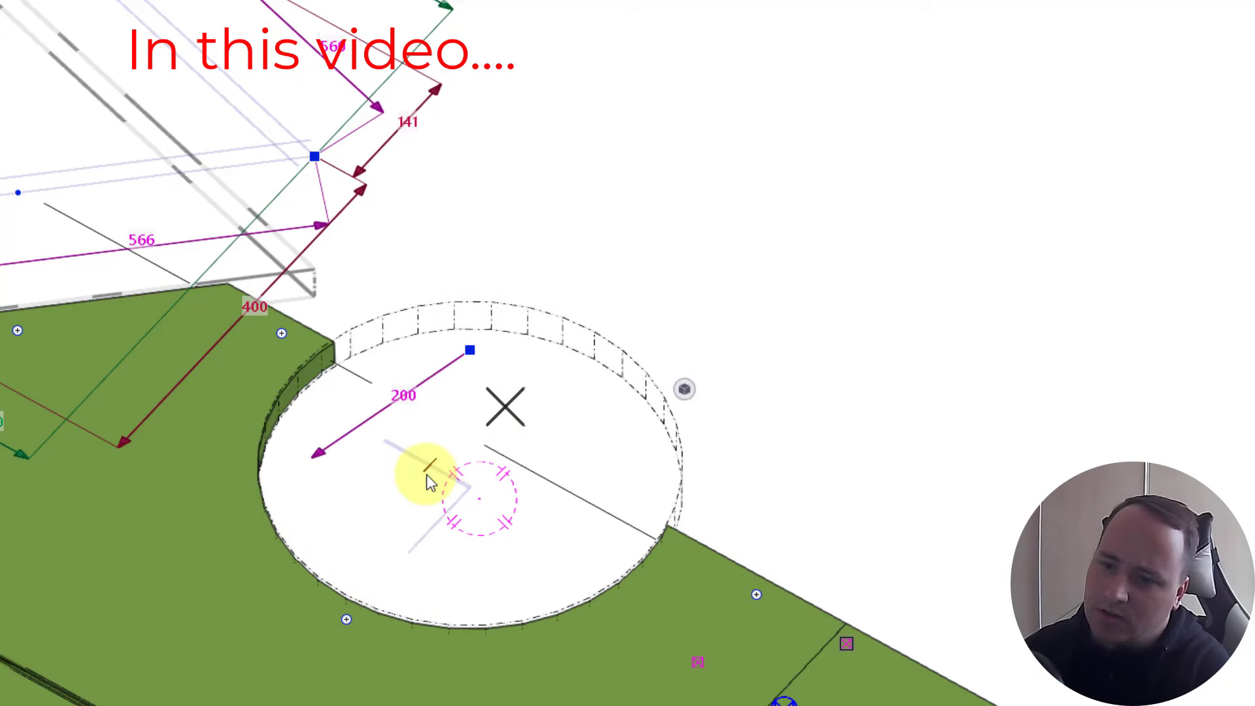
Reposition the circular cut of radius 200 along the edge of the grating
left_click(432, 466)
left_click_drag(513, 401, 430, 460)
left_click_drag(442, 519, 468, 519)
left_click_drag(468, 518, 512, 536)
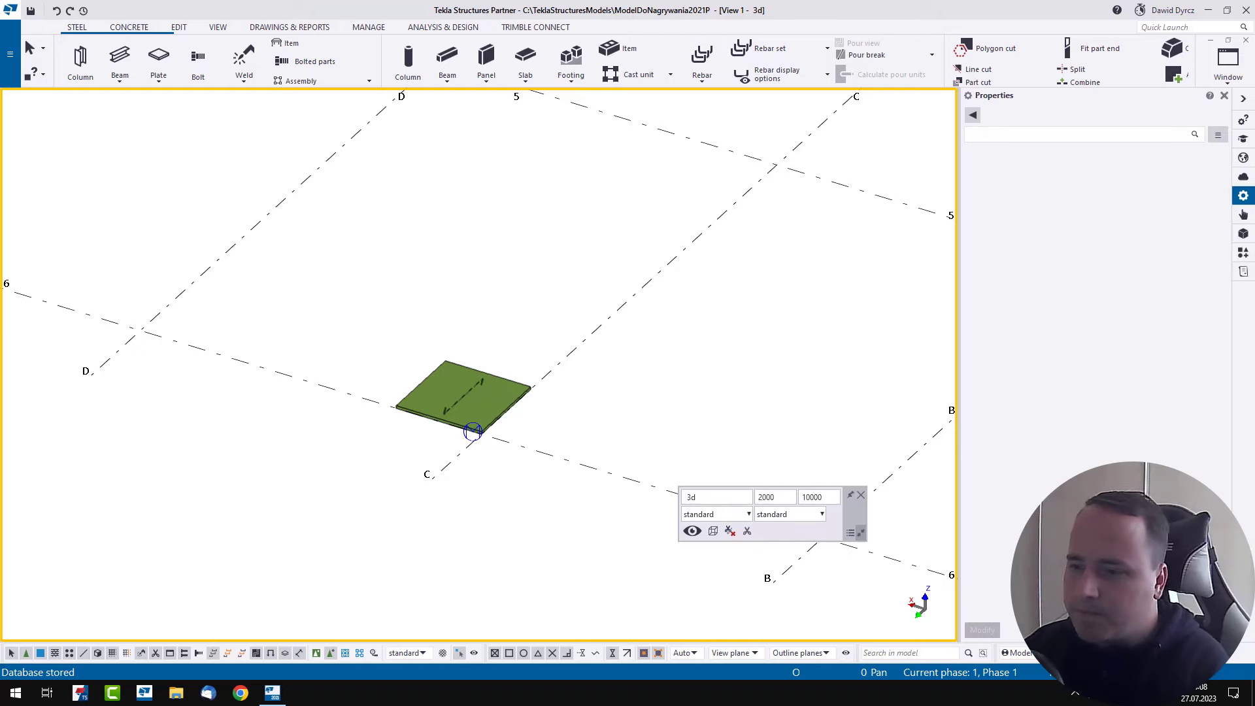
Choose DDBIMAdvancedPlatformGrating_2.5.tsep for import in the extension manager, but cancel and close the manager without importing it
left_click(1241, 253)
left_click(1192, 116)
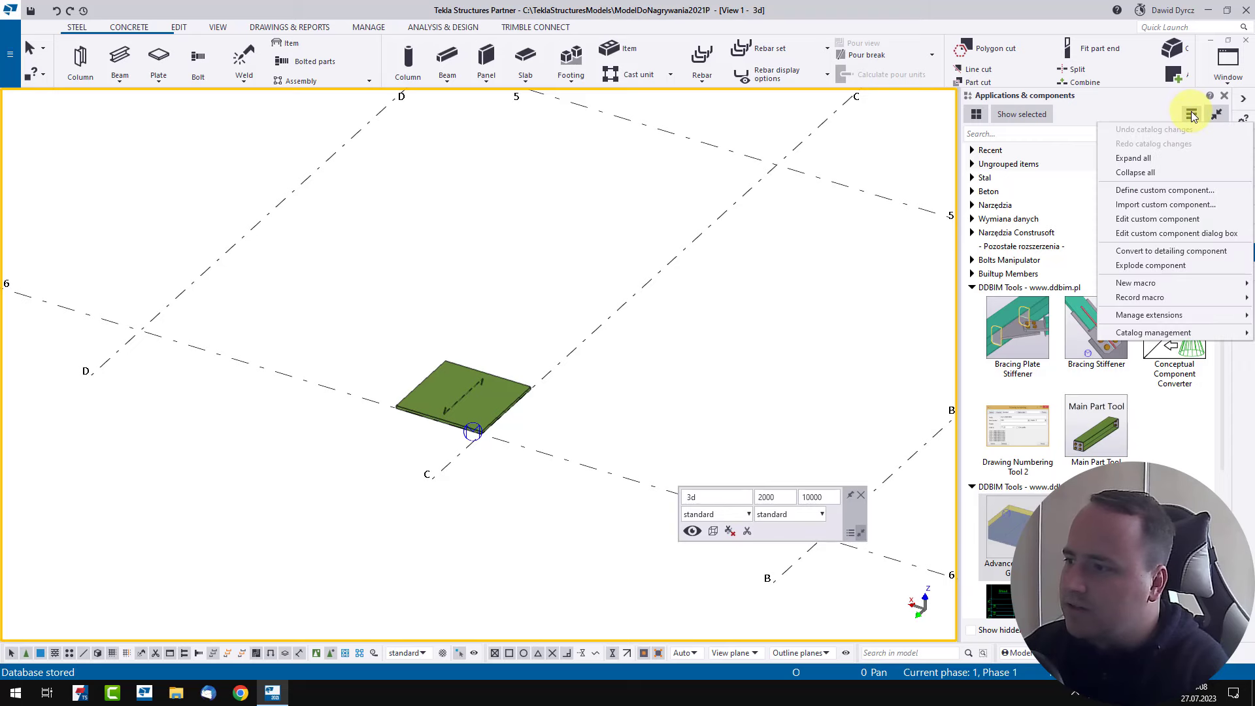
mouse_move(1151, 315)
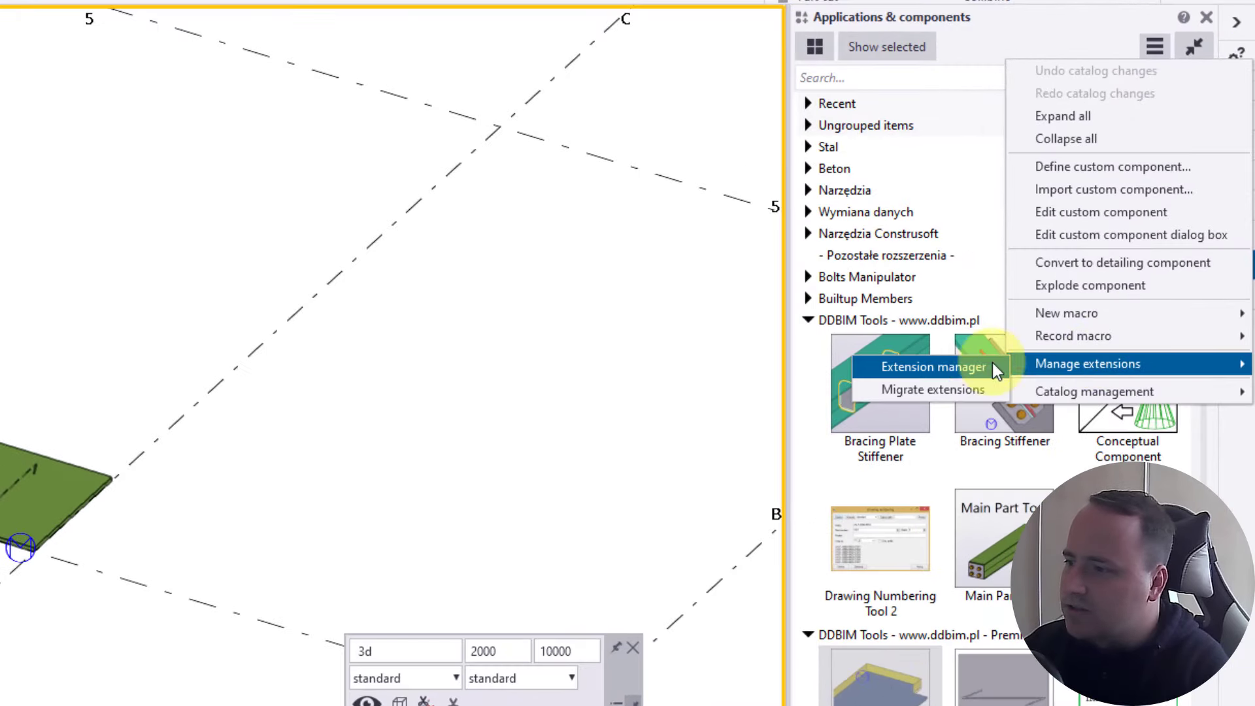
left_click(963, 363)
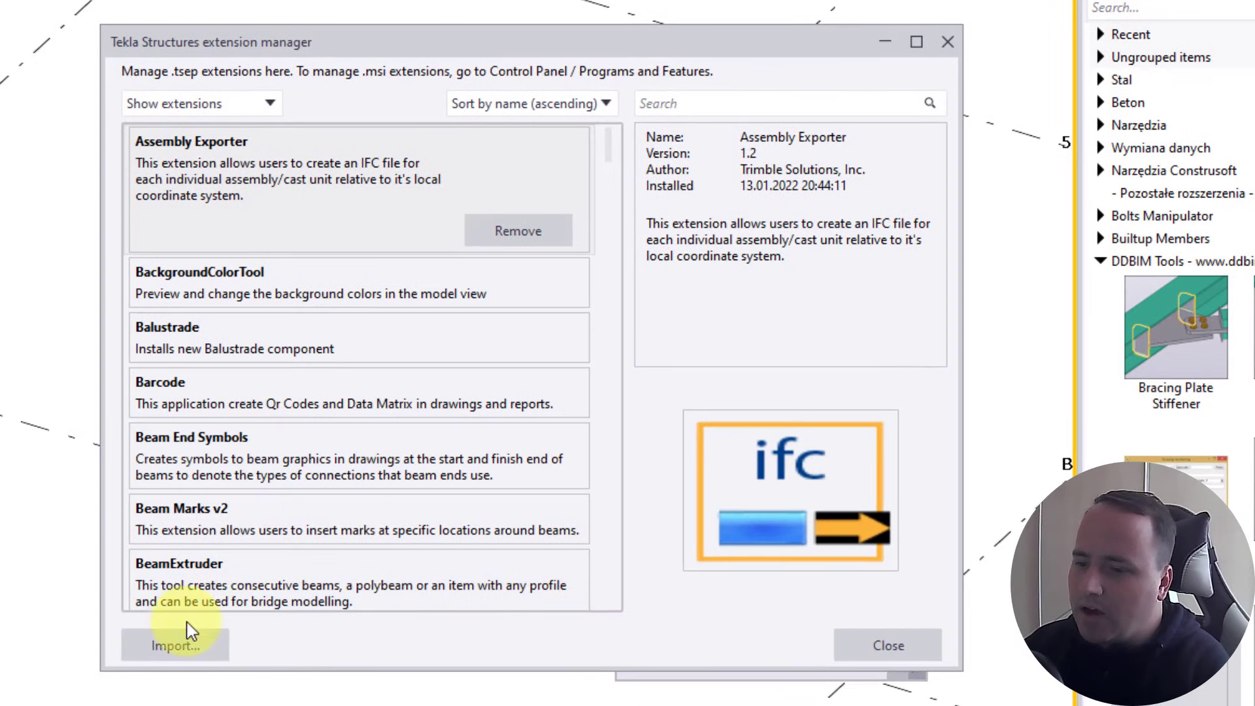
left_click(186, 637)
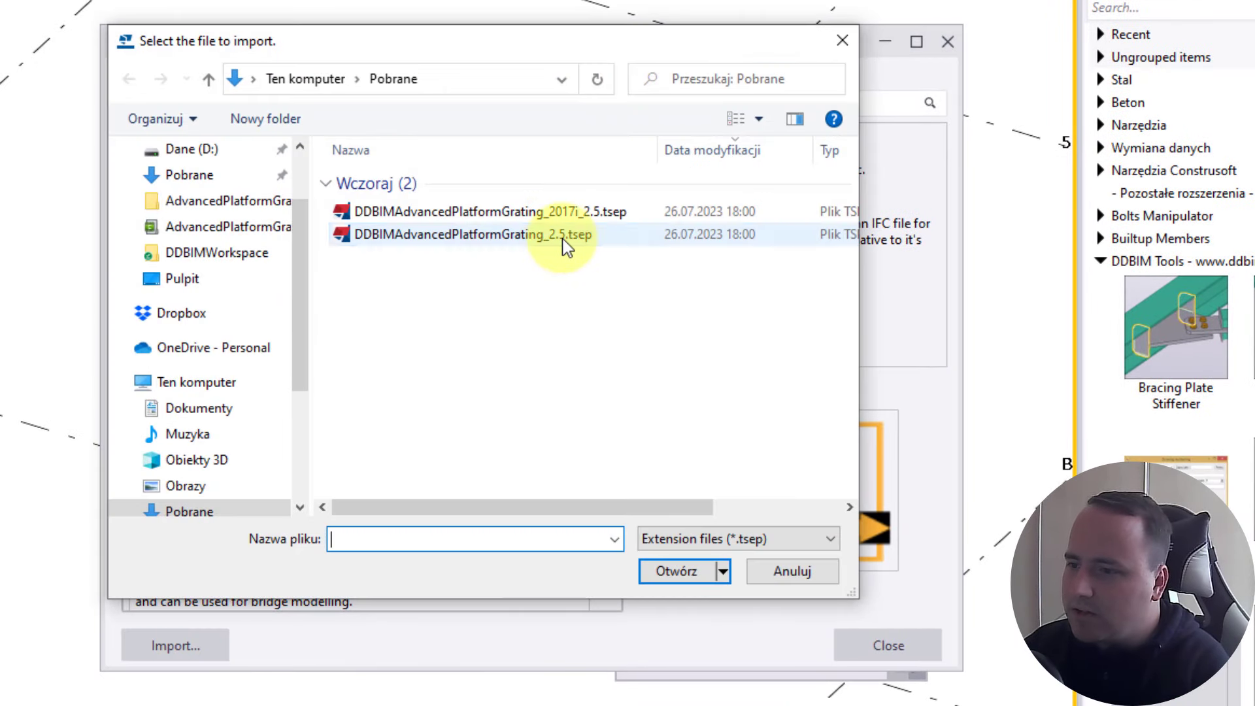
left_click(546, 241)
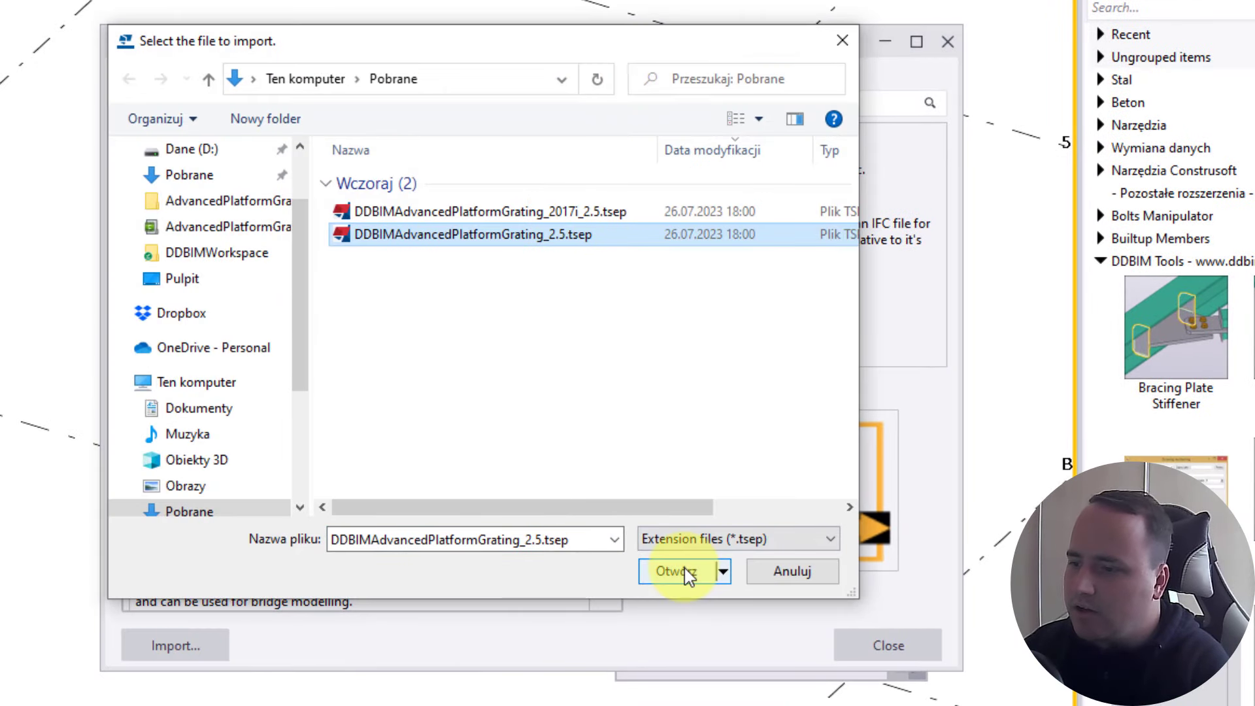
left_click(793, 572)
left_click(902, 657)
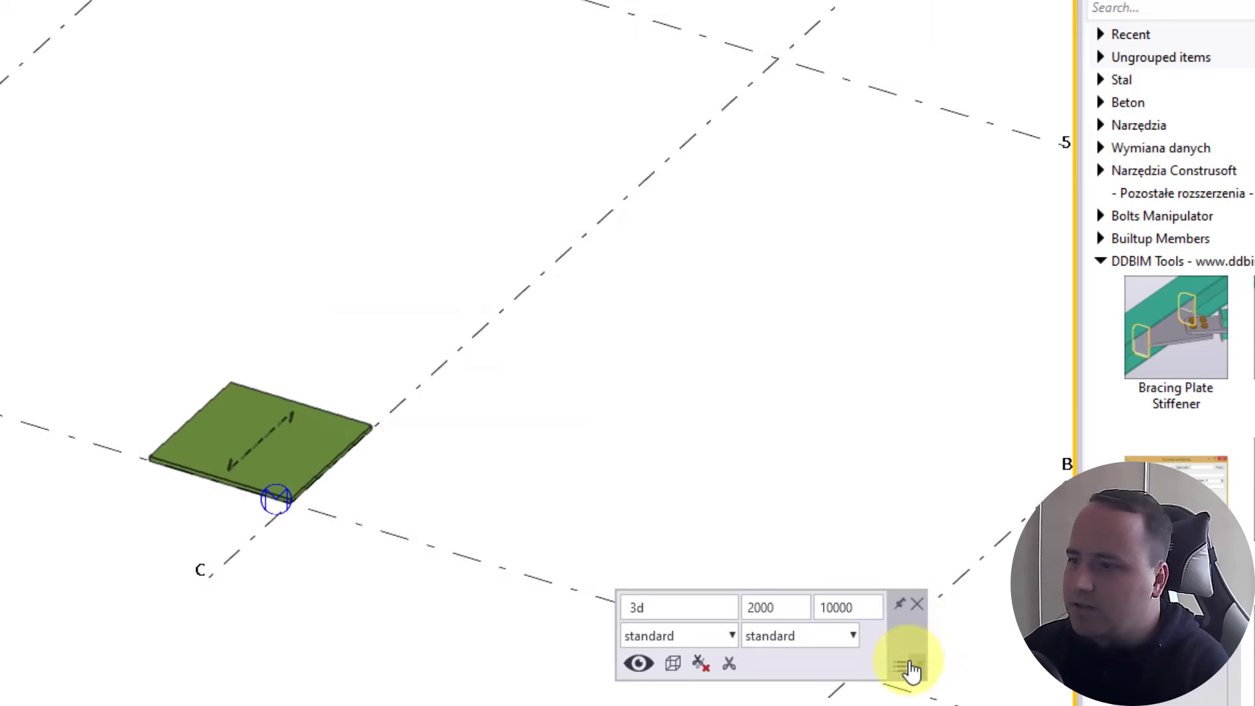
left_click(918, 666)
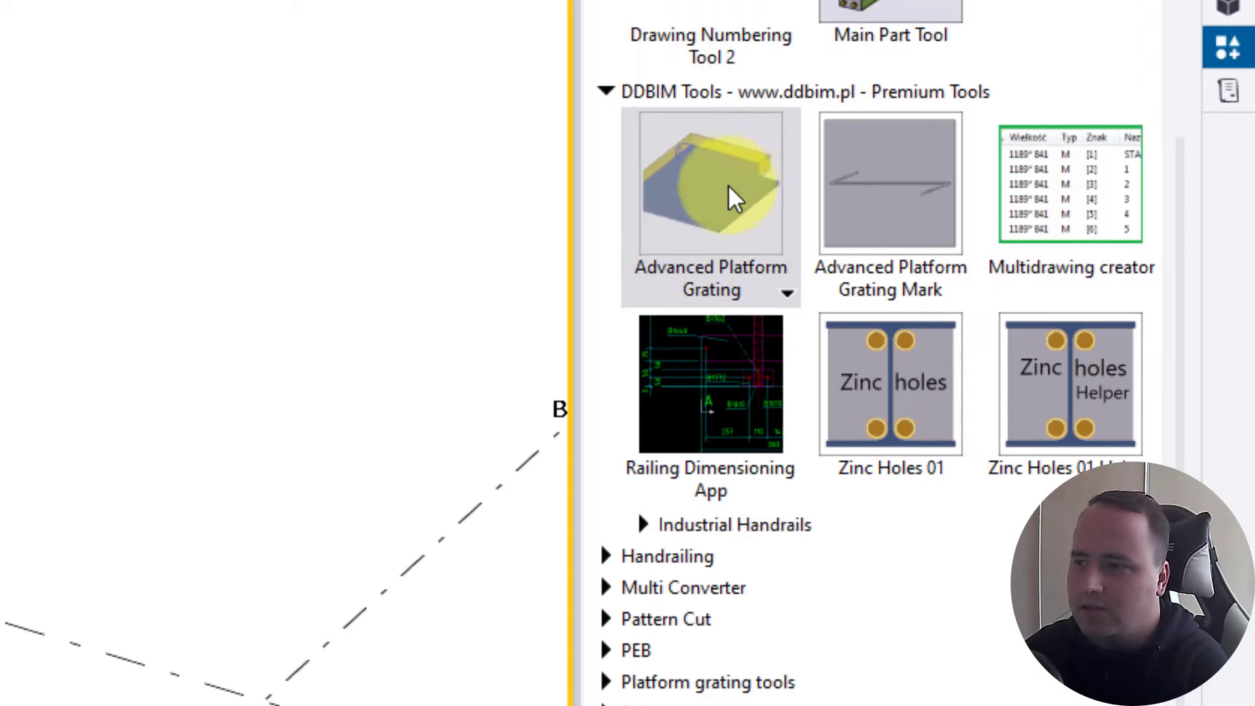
Search the components for "advance" and place an Advanced Platform Grating from grid intersection C-6 along grid line C
left_click(759, 155)
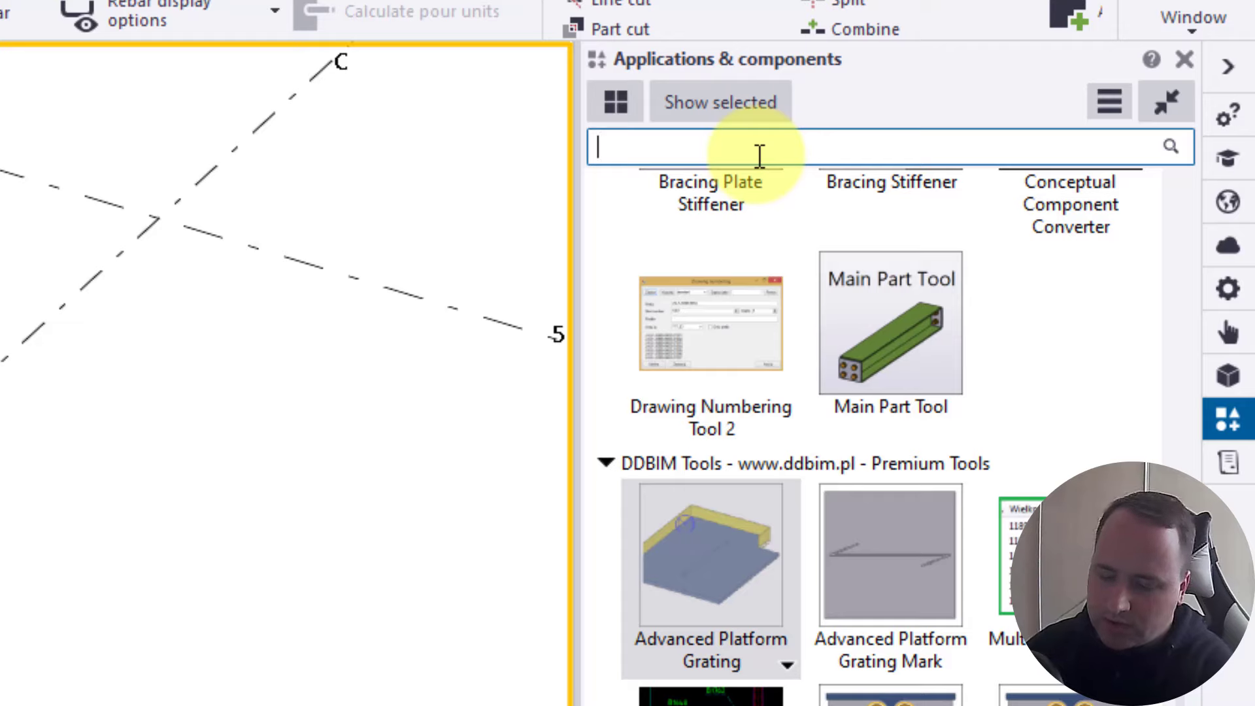
type("advance")
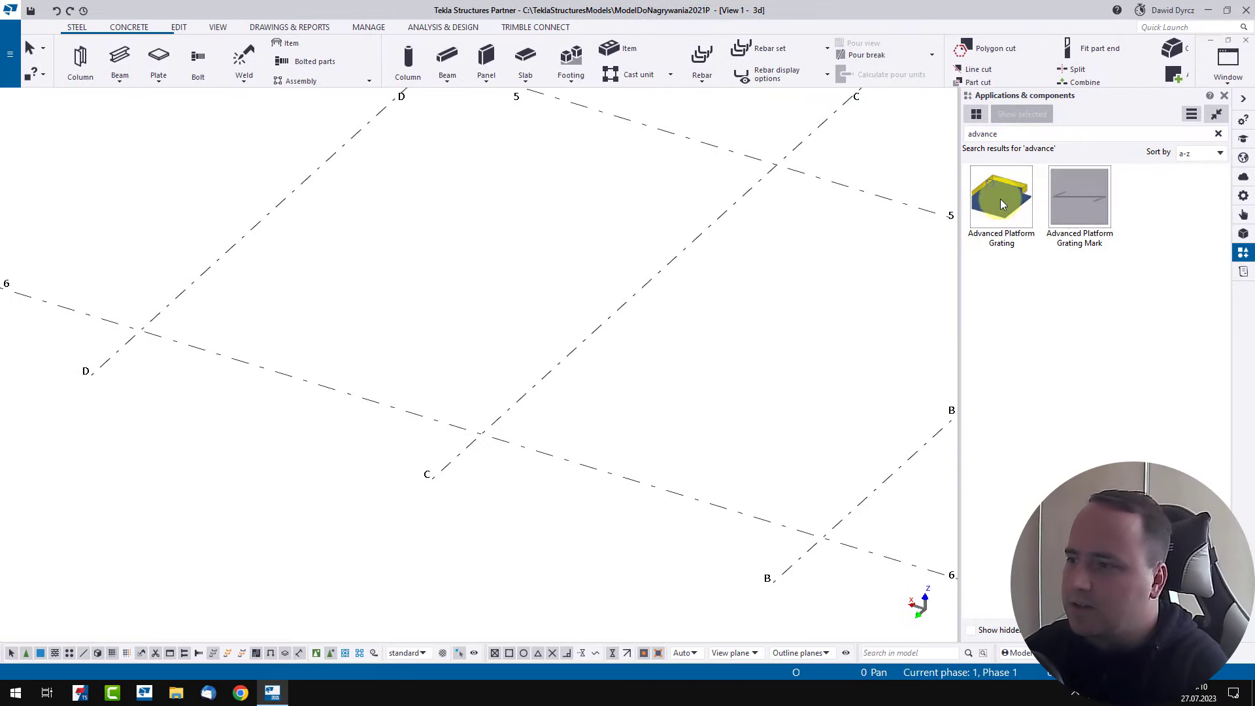
left_click(1002, 198)
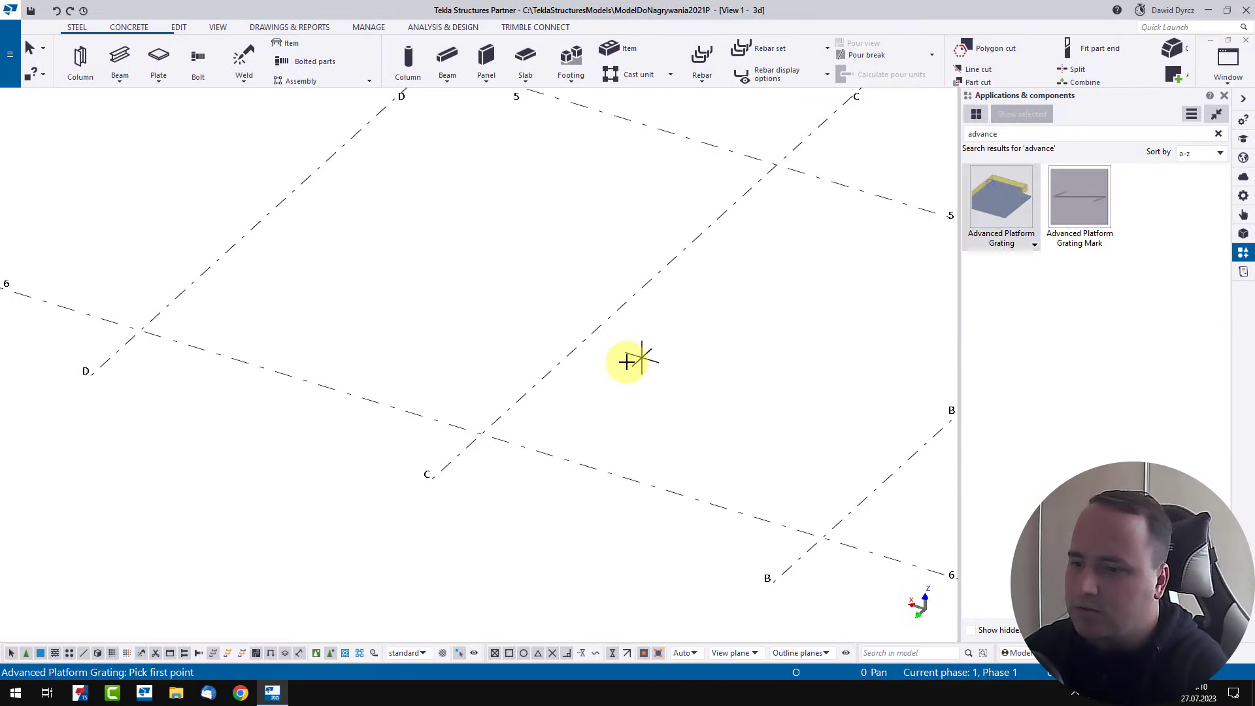
left_click(480, 428)
left_click(593, 330)
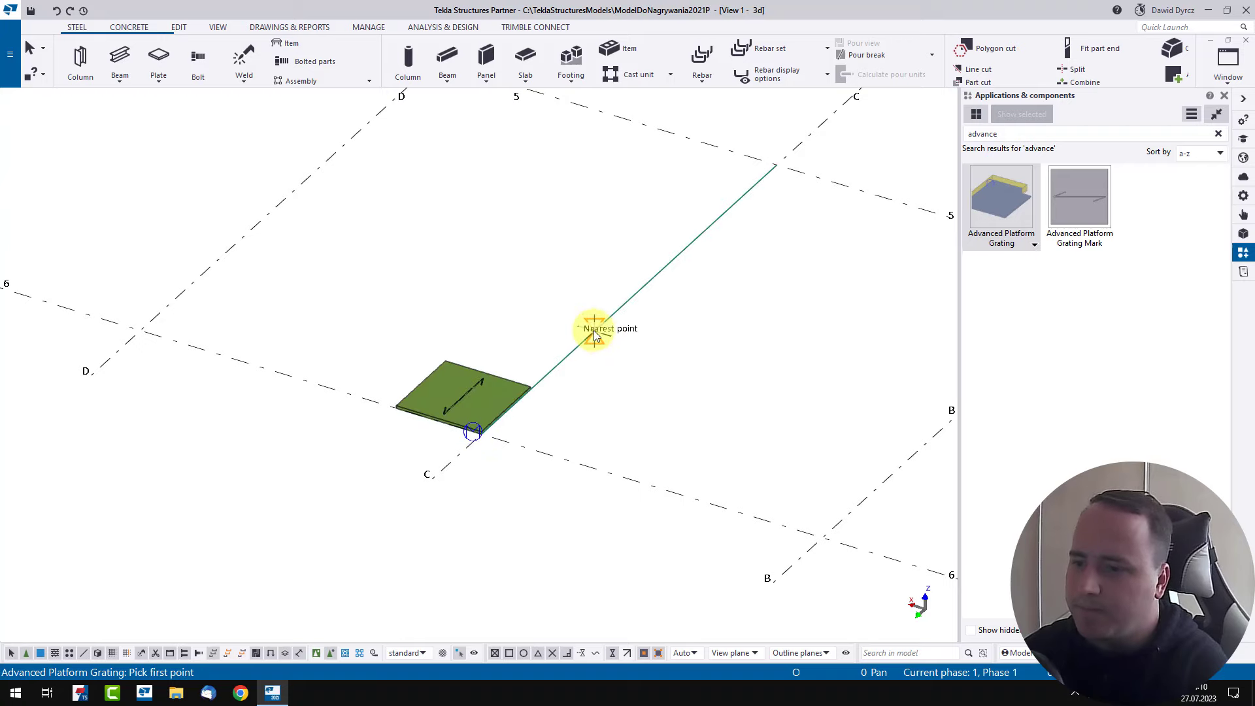
right_click(519, 319)
left_click(531, 330)
Enable component selection and direct modification, select the grating to bring up its contextual toolbar, and deselect it
left_click(496, 397)
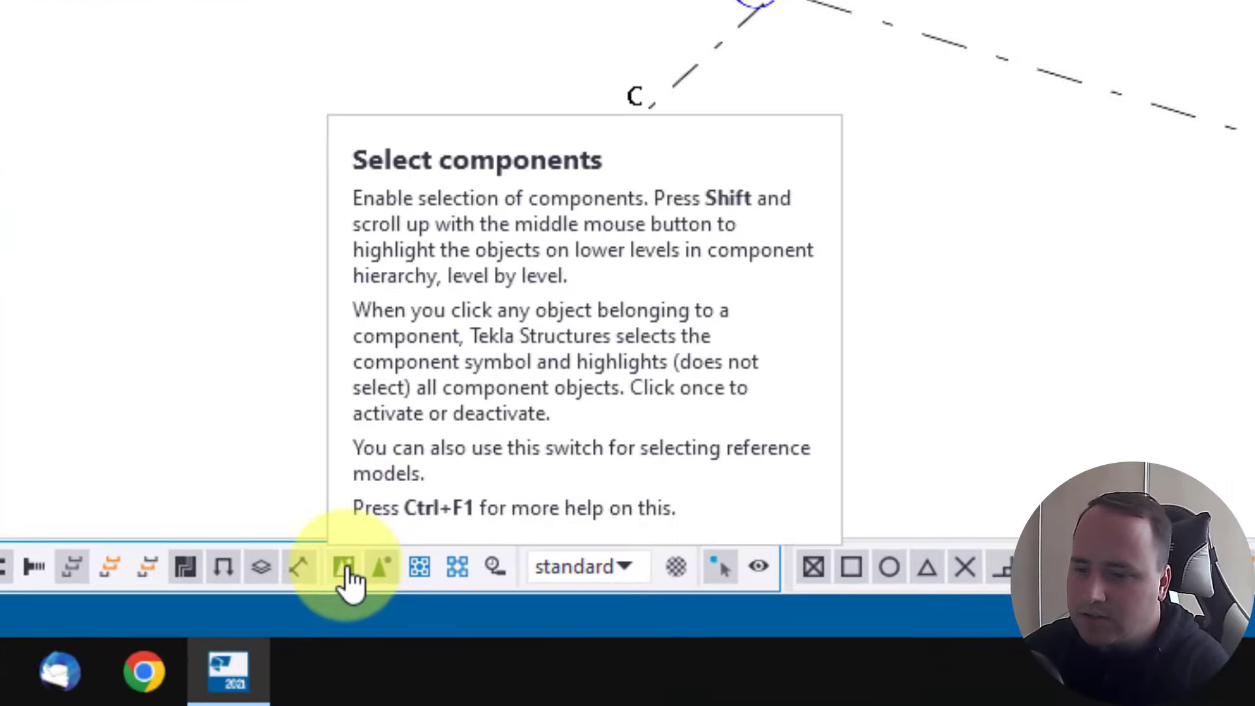
left_click(344, 568)
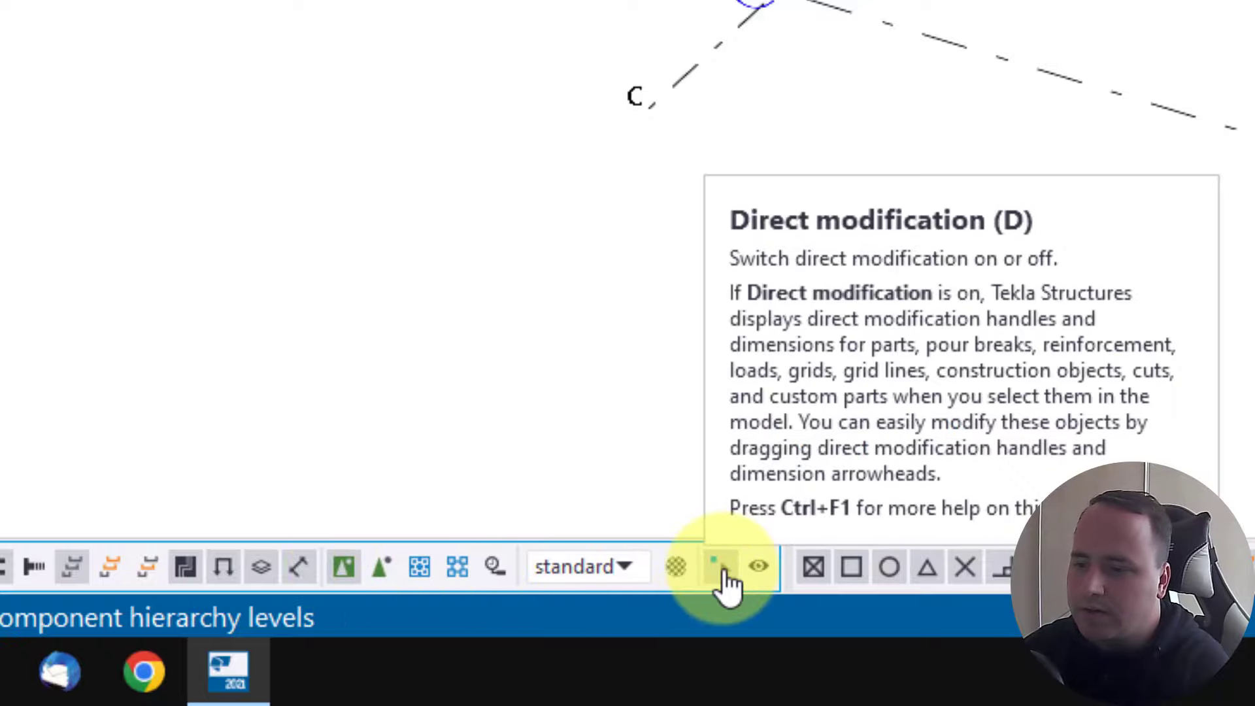
left_click(722, 570)
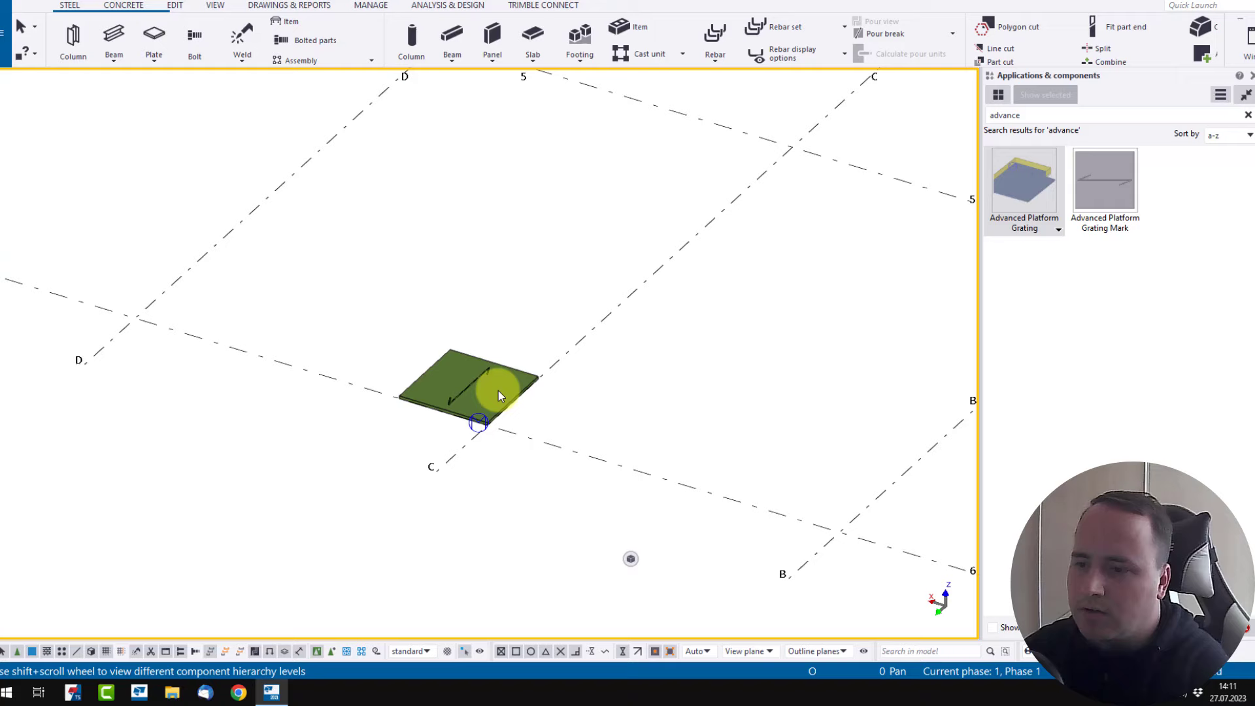
left_click(497, 394)
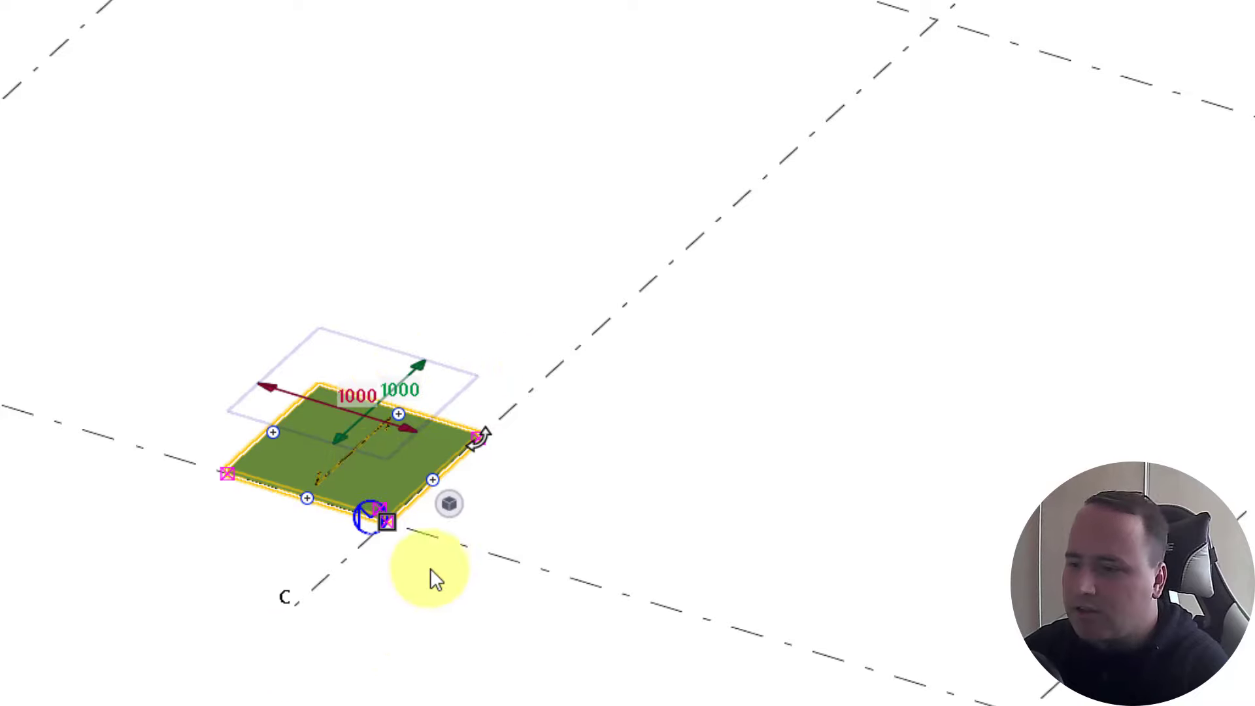
mouse_move(450, 505)
left_click_drag(775, 551, 788, 525)
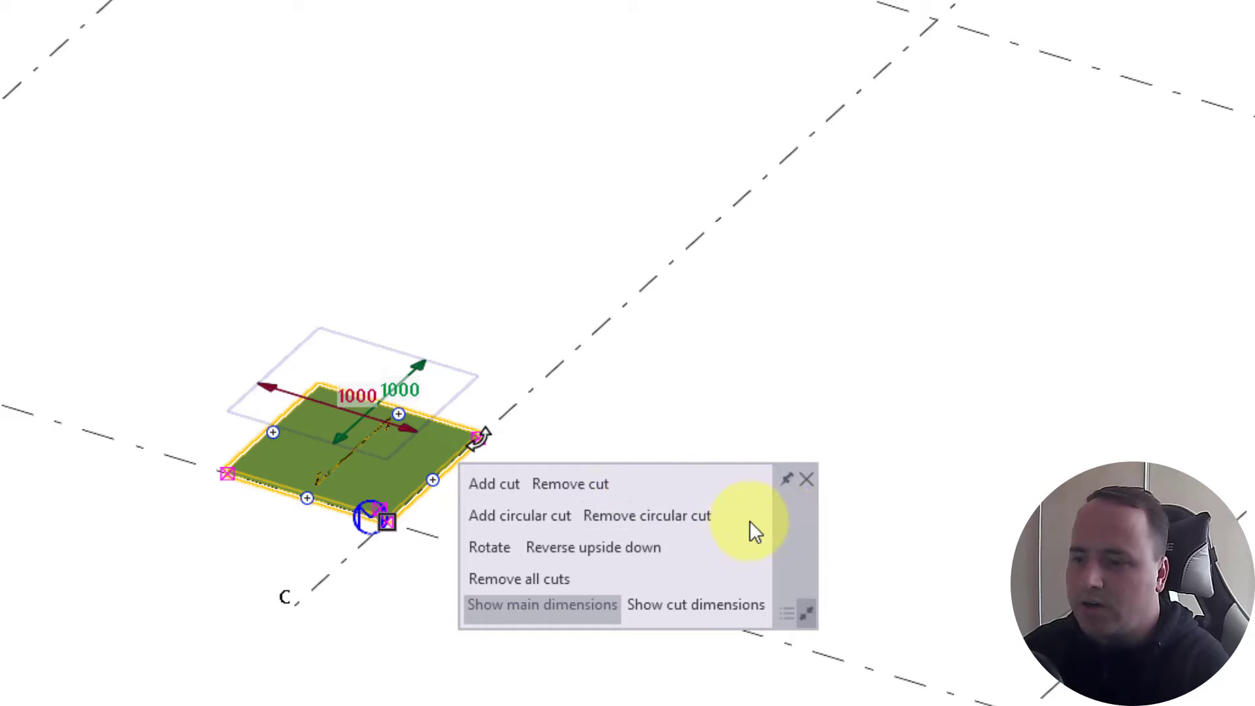
left_click(732, 388)
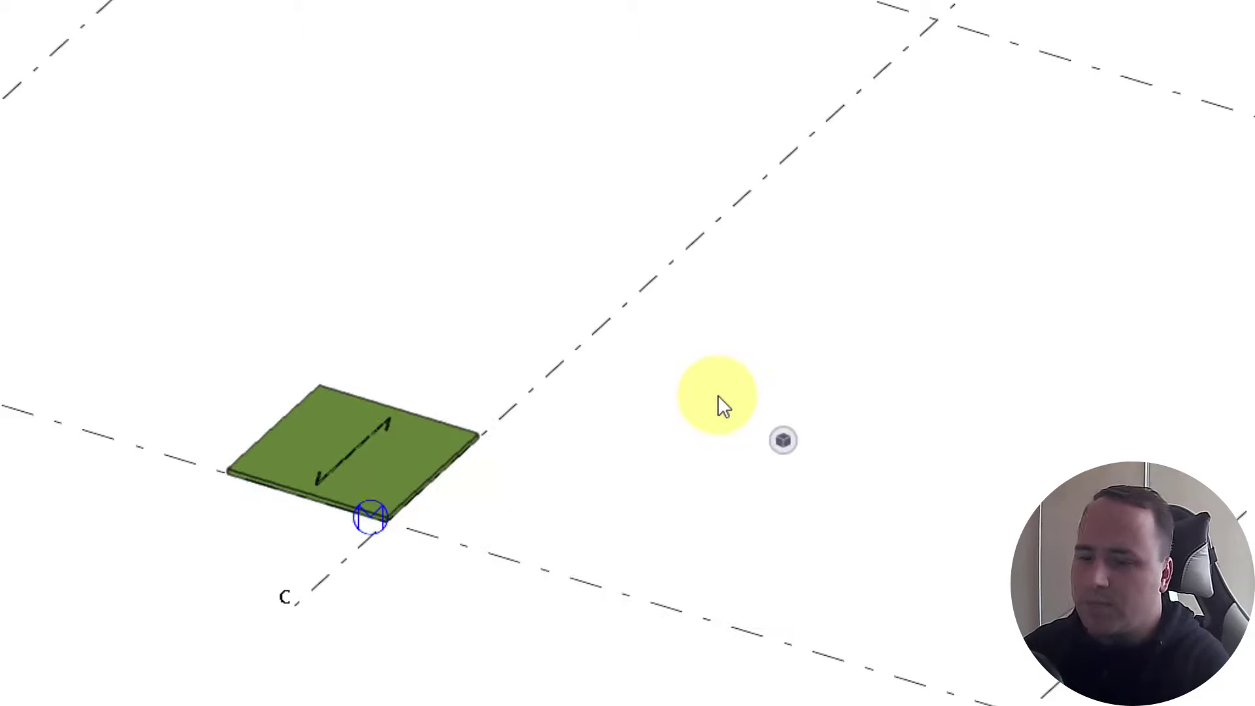
Toggle the contextual toolbar, check its setting, and select the grating to display the toolbar
key("ctrl+k")
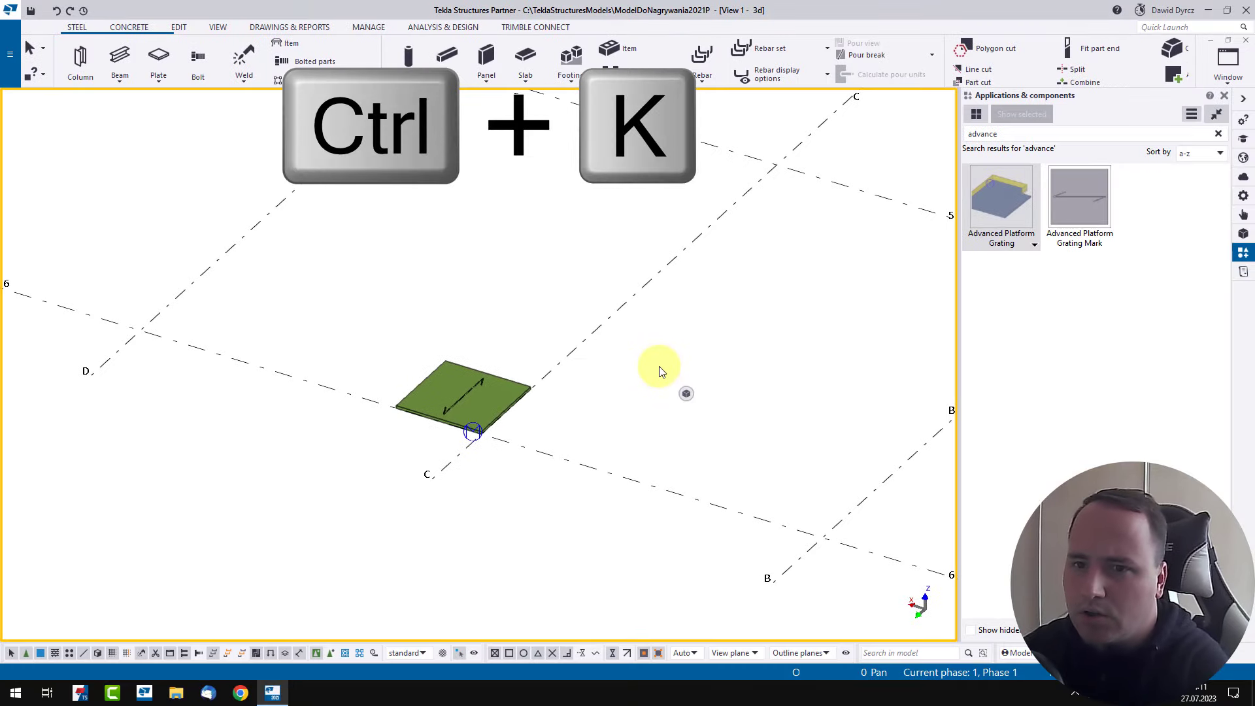
left_click(18, 64)
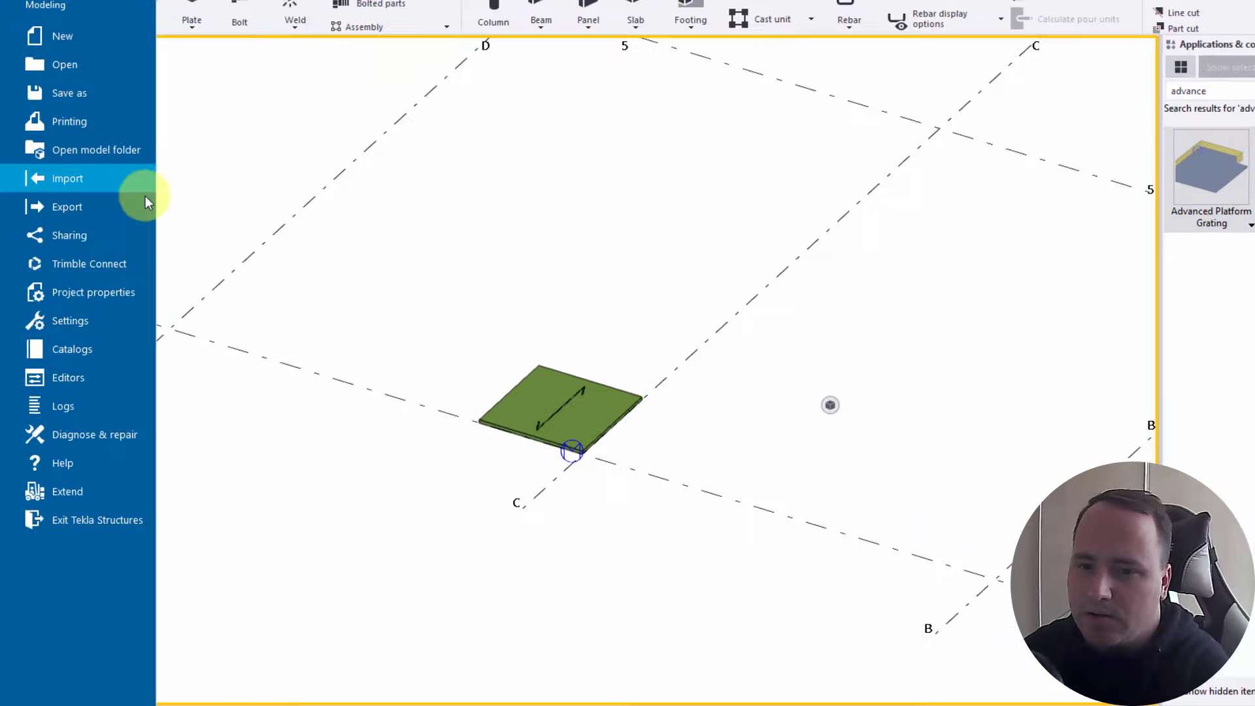
left_click(101, 294)
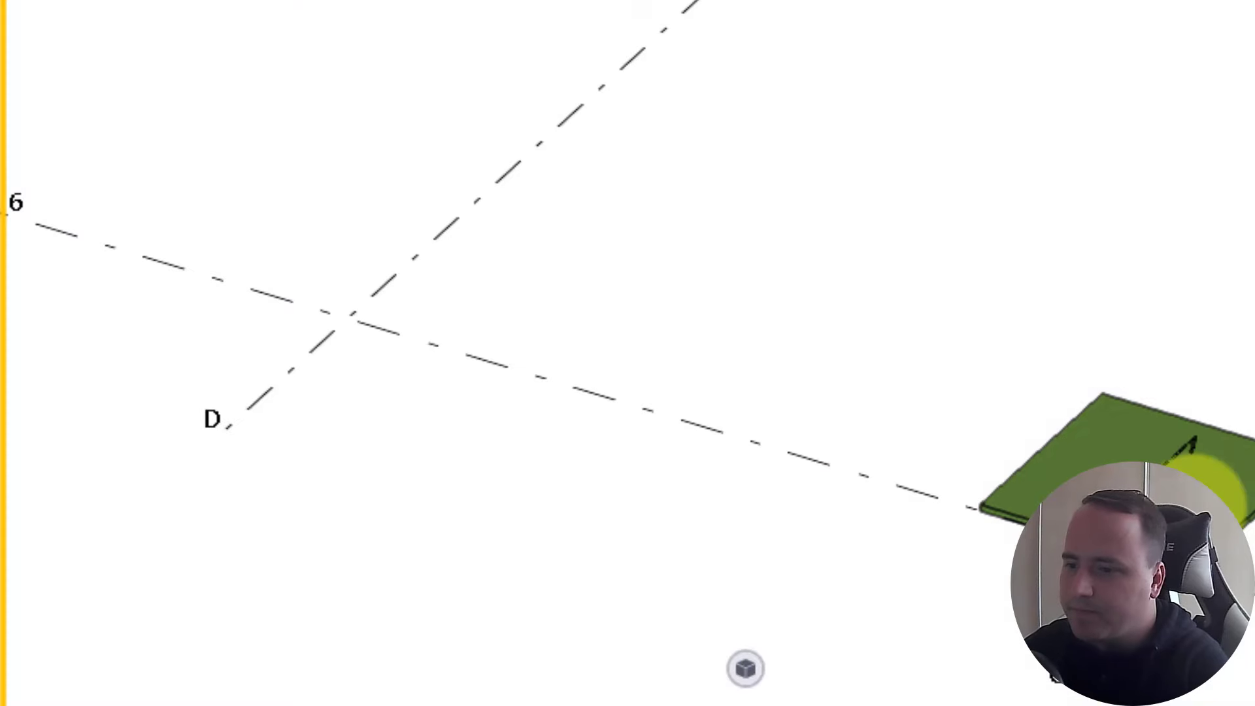
left_click(905, 440)
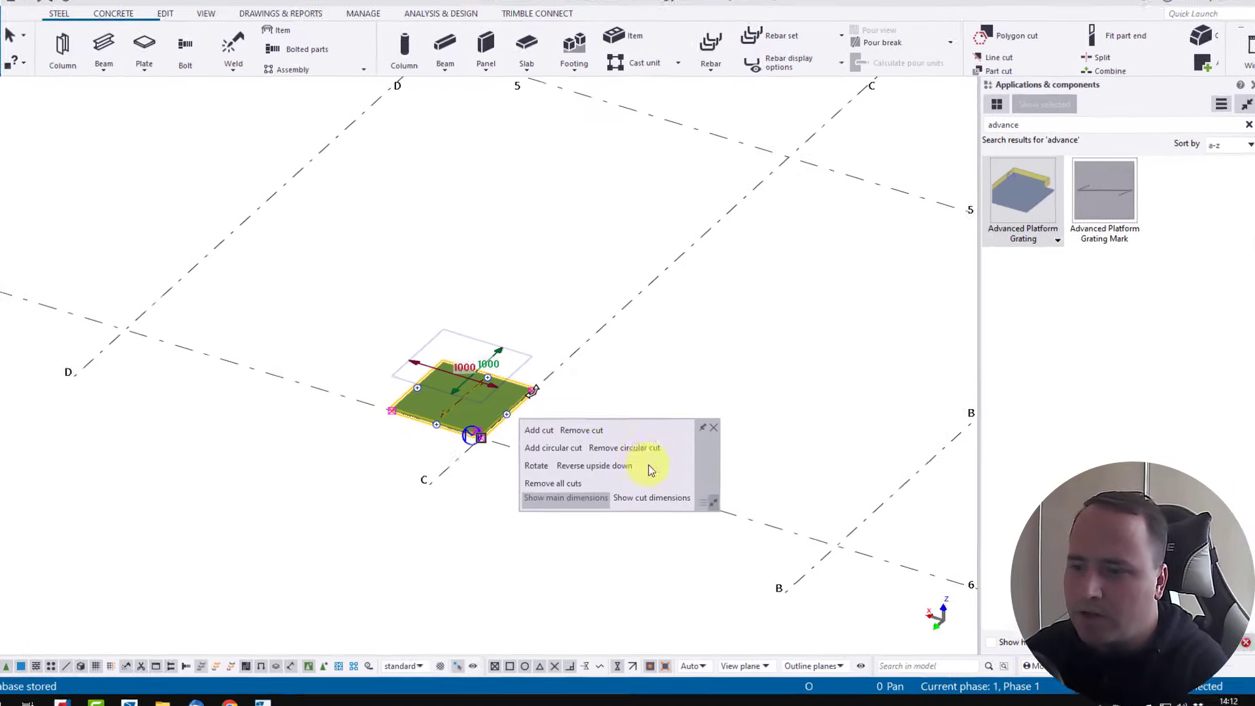
Switch the grating's main and cut dimension displays on and off, ending with the main dimensions shown
left_click(567, 498)
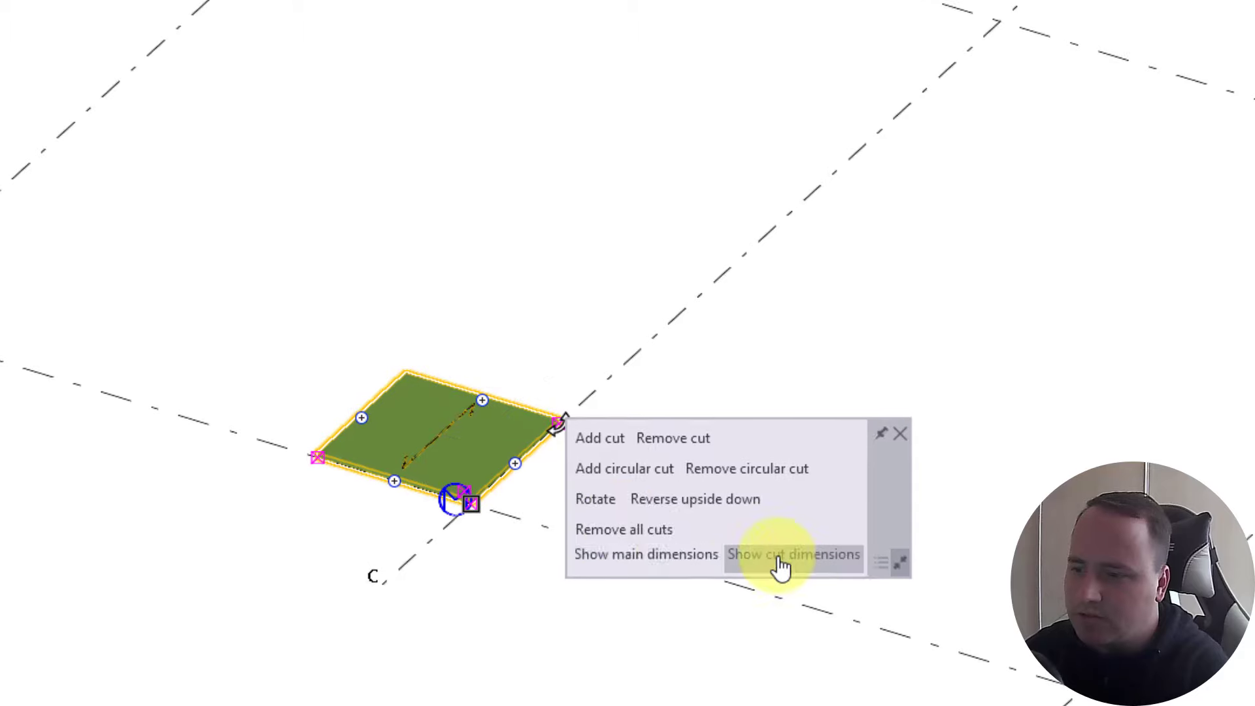
left_click(782, 566)
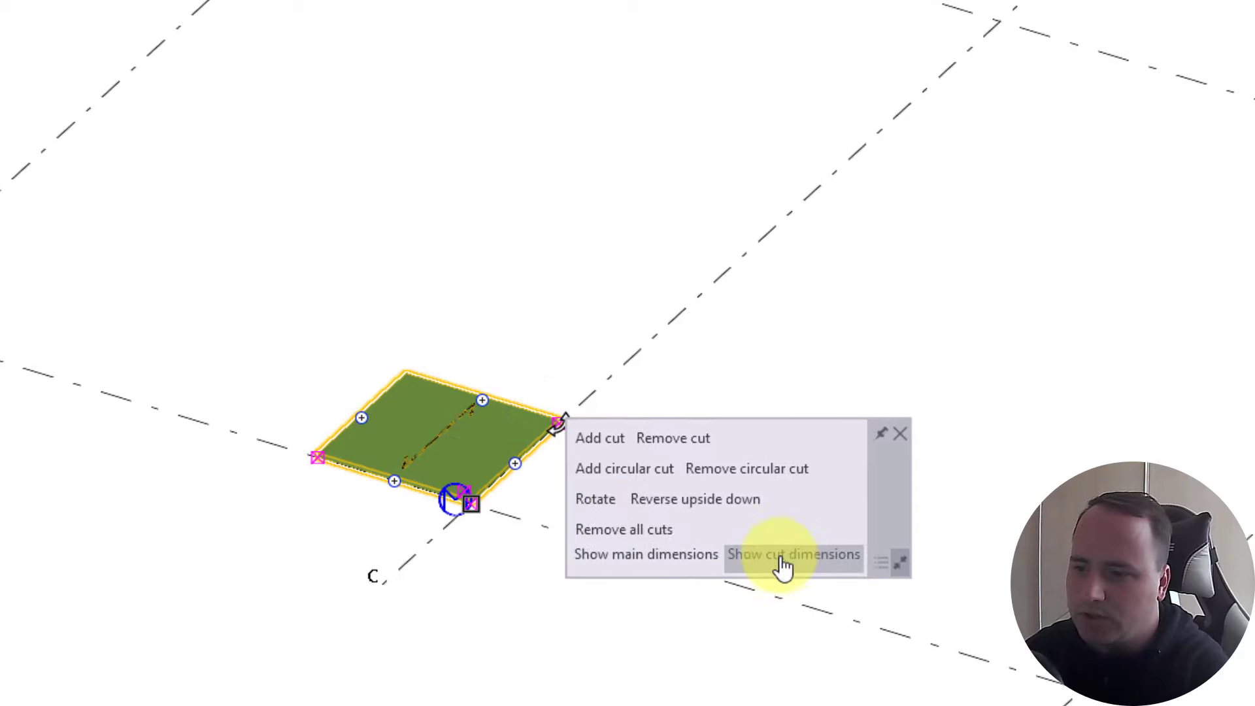
left_click(701, 560)
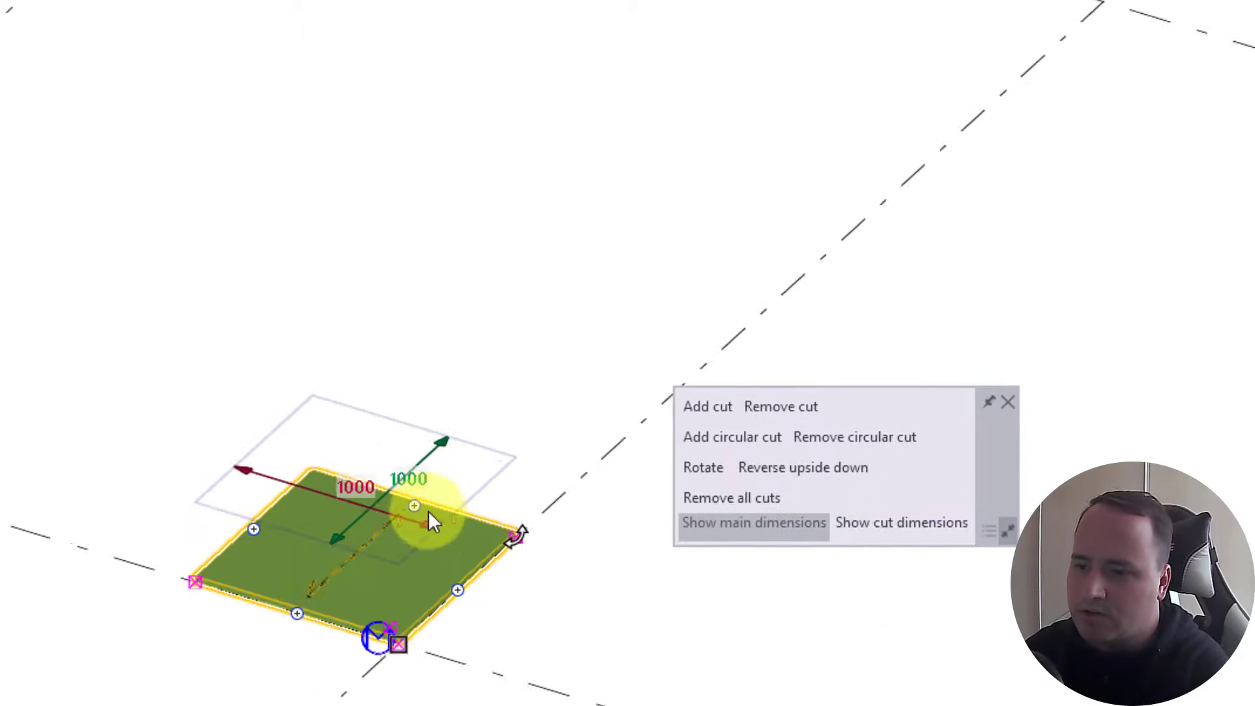
scroll(374, 496, "up", 3)
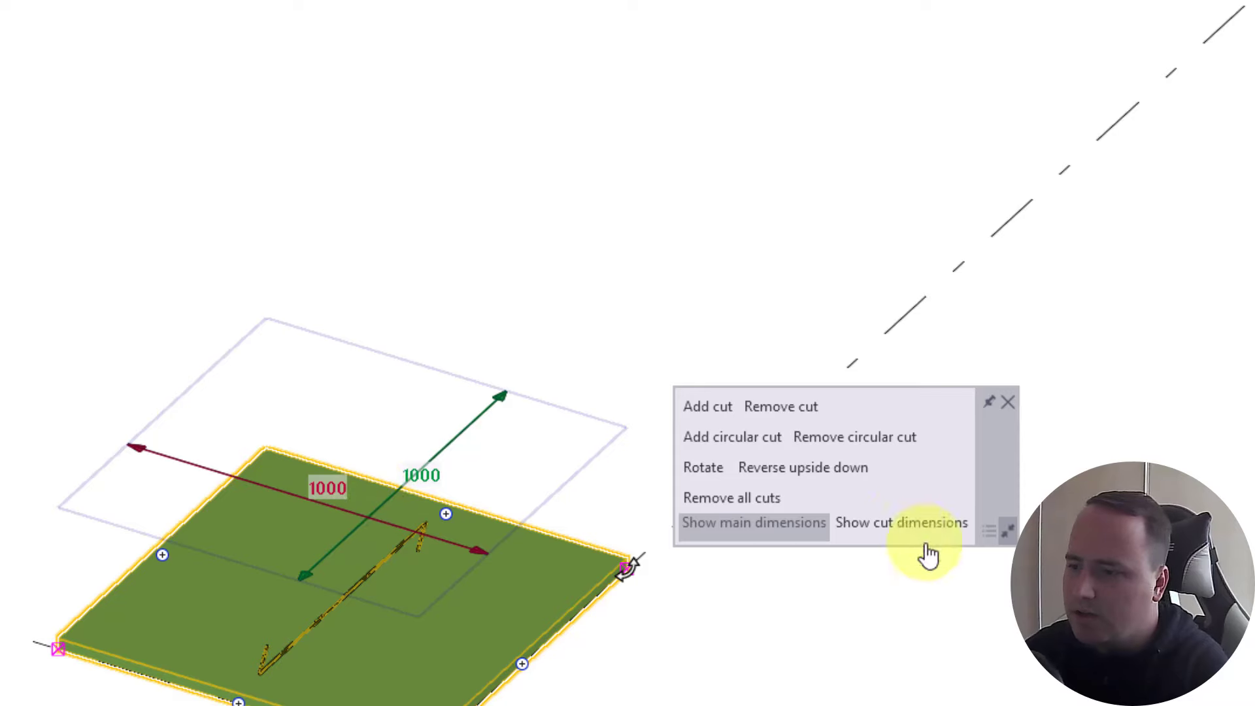
left_click(906, 534)
left_click(794, 534)
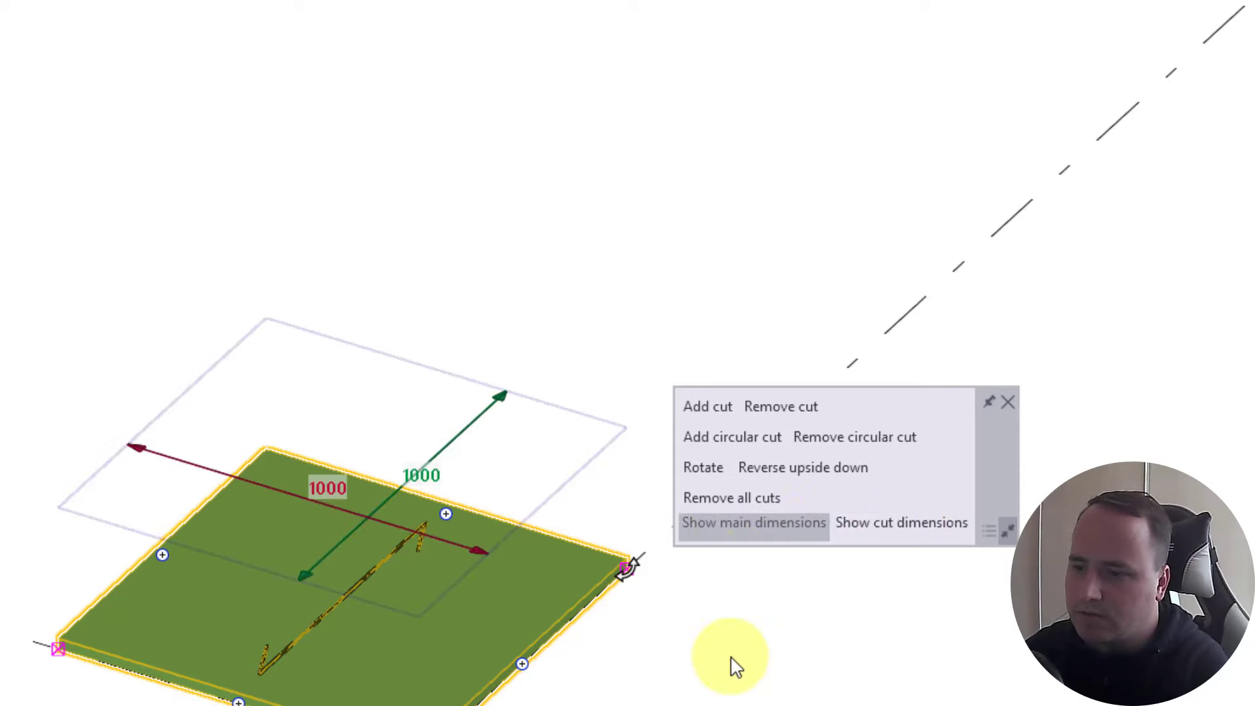
scroll(560, 617, "down", 3)
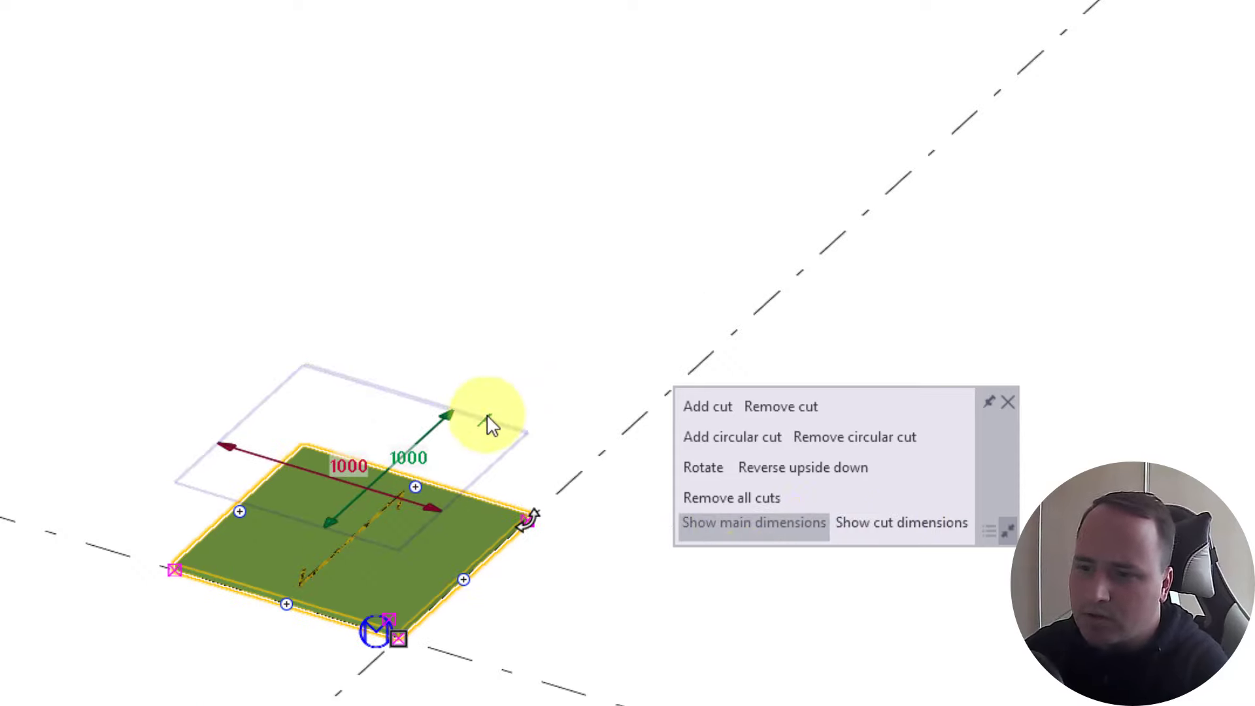
Stretch the grating along grid line C to a length of 1850
left_click_drag(491, 426, 532, 294)
scroll(598, 320, "up", 2)
Try stretching the grating to a width of 1400 and a length of 2500, and undo both changes
left_click_drag(107, 456, 3, 400)
left_click_drag(501, 301, 625, 187)
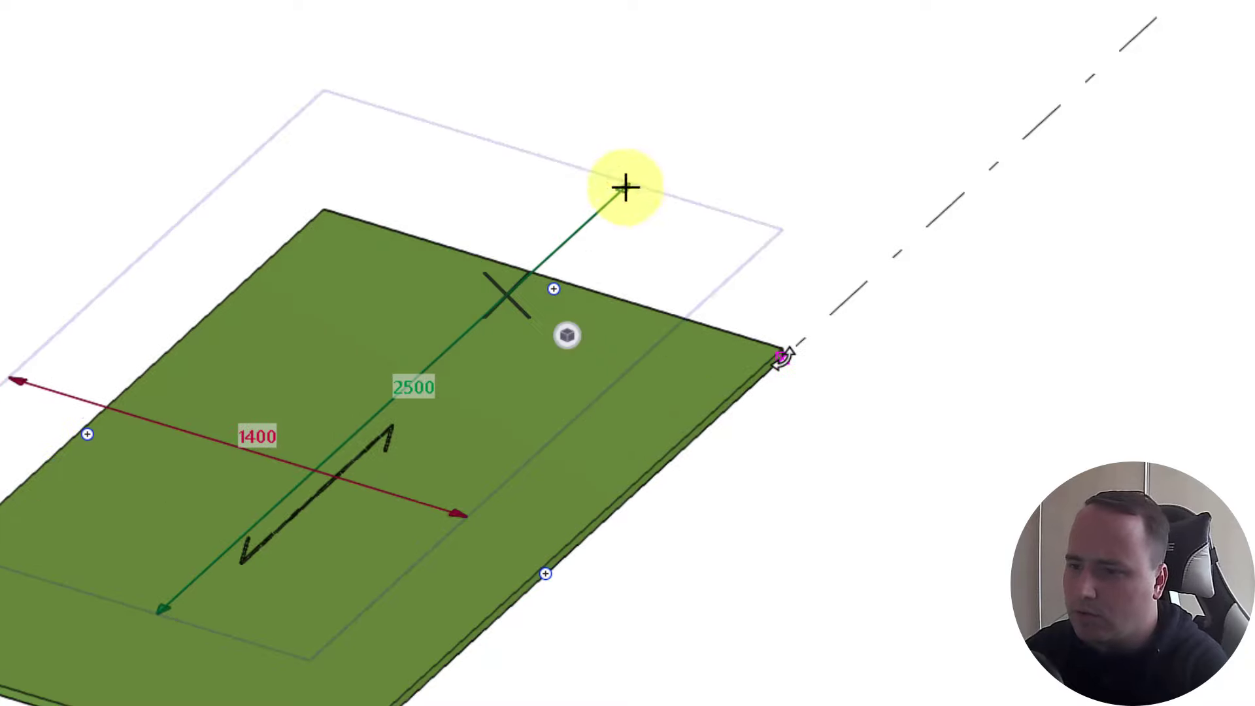
scroll(578, 310, "down", 2)
key("ctrl+z")
key("ctrl+z")
left_click(648, 583)
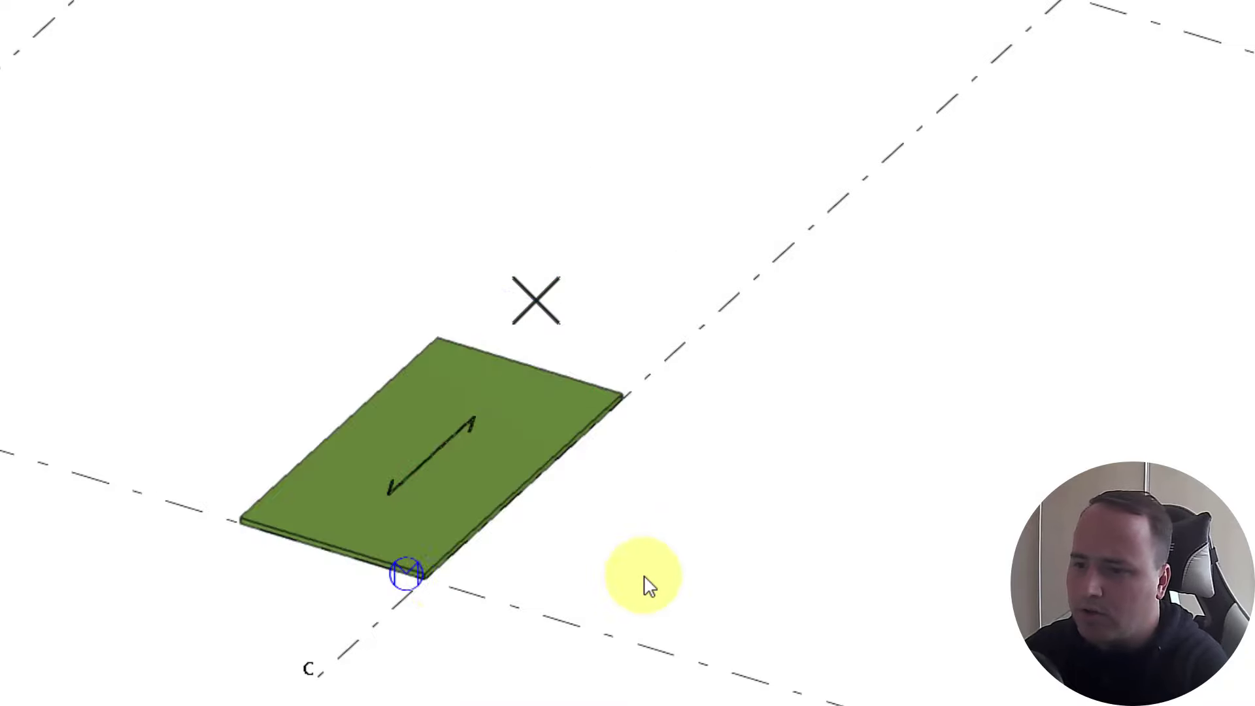
Select the grating and try moving its origin handle away from grid intersection C-6
left_click(449, 513)
scroll(331, 561, "up", 4)
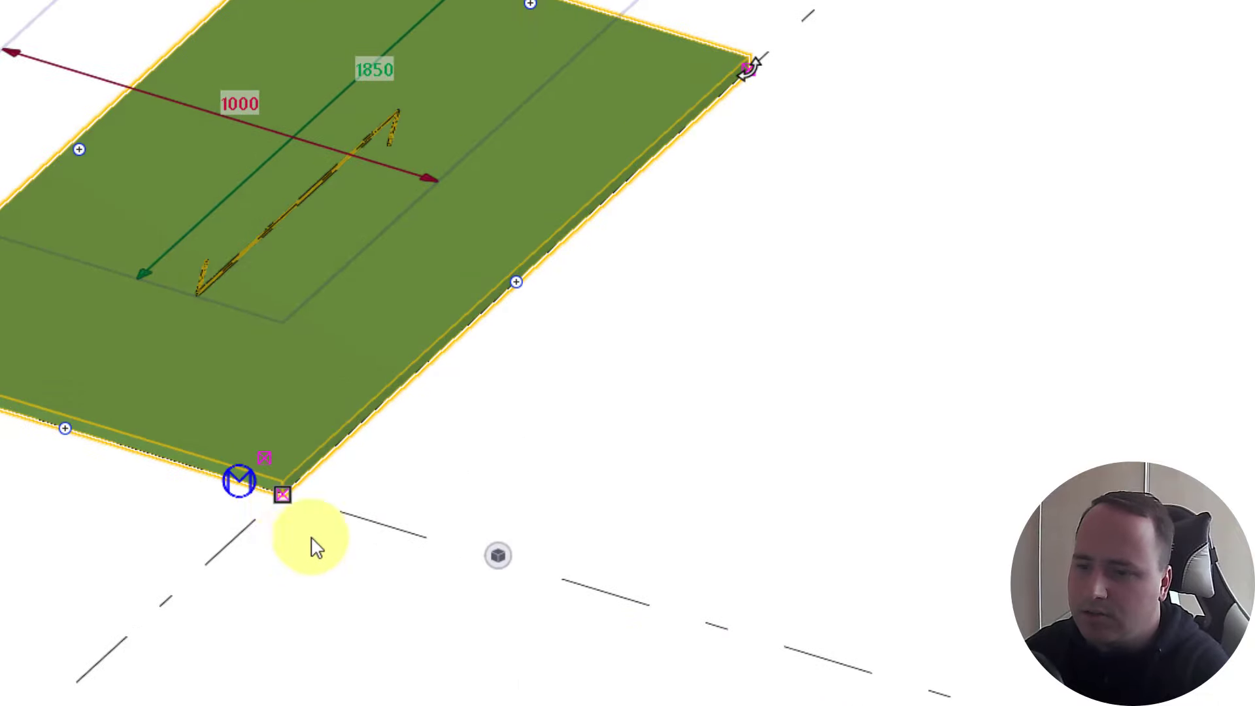
left_click_drag(287, 500, 243, 533)
scroll(190, 594, "down", 4)
Try rotating the grating about its origin at grid intersection C-6, and turn it back to align with grid line C
scroll(490, 222, "up", 2)
scroll(467, 475, "up", 2)
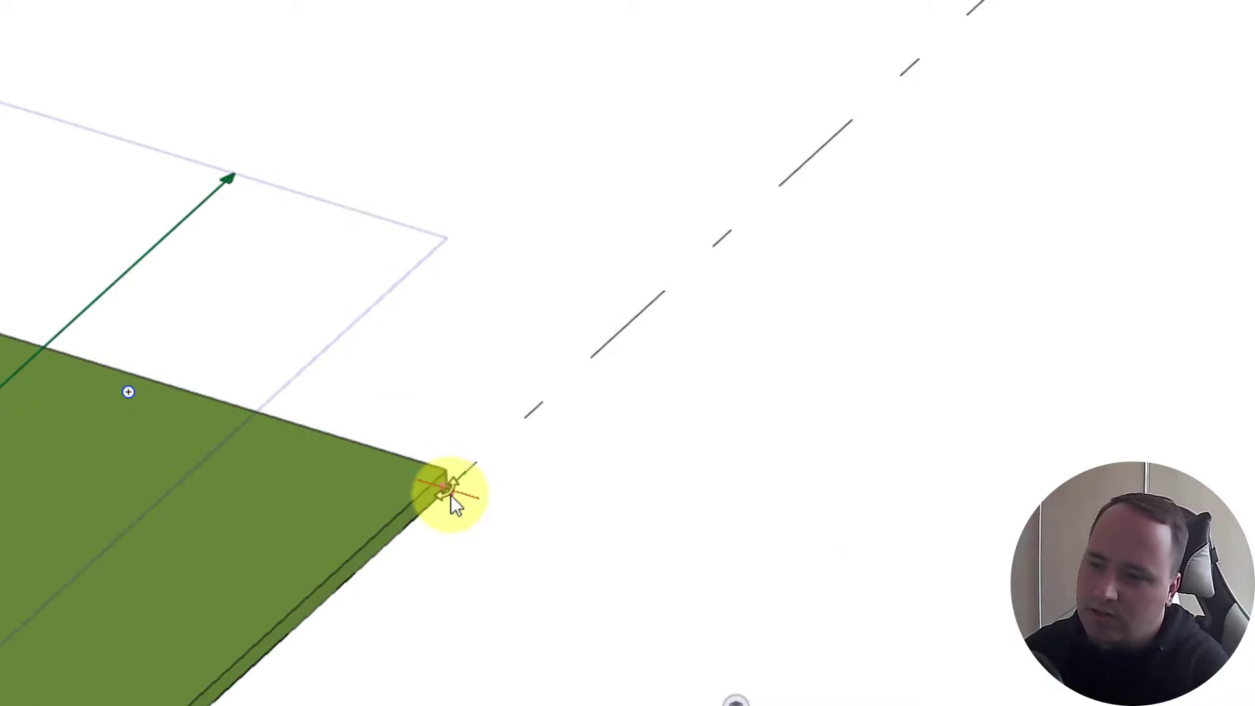
middle_click_drag(449, 495, 248, 561, "ctrl")
middle_click_drag(468, 490, 479, 457, "ctrl")
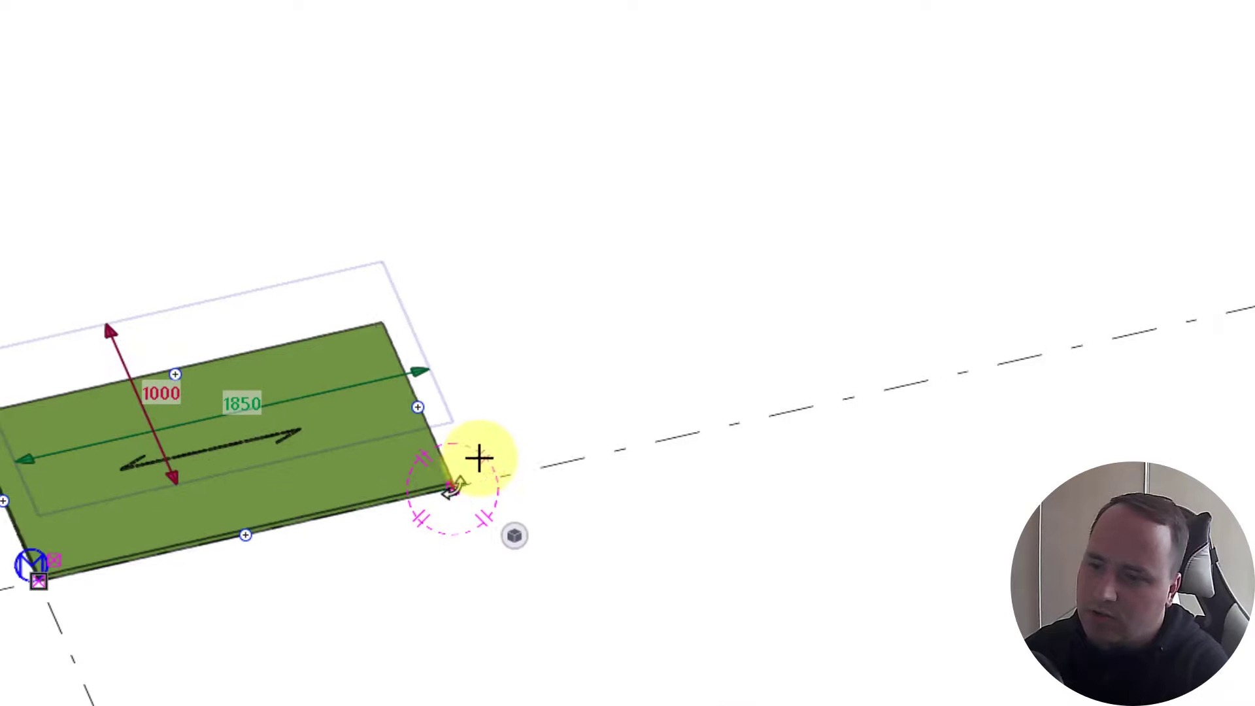
left_click_drag(364, 370, 760, 524)
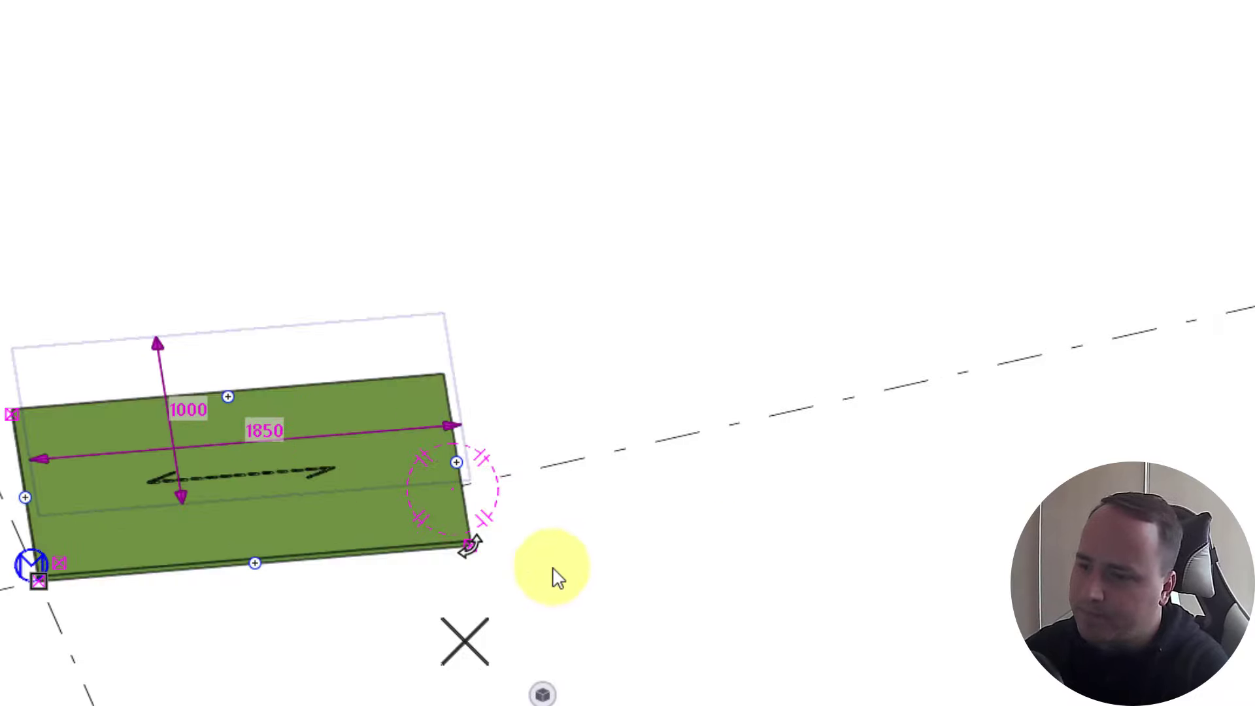
left_click_drag(471, 549, 582, 445)
middle_click_drag(273, 609, 735, 413)
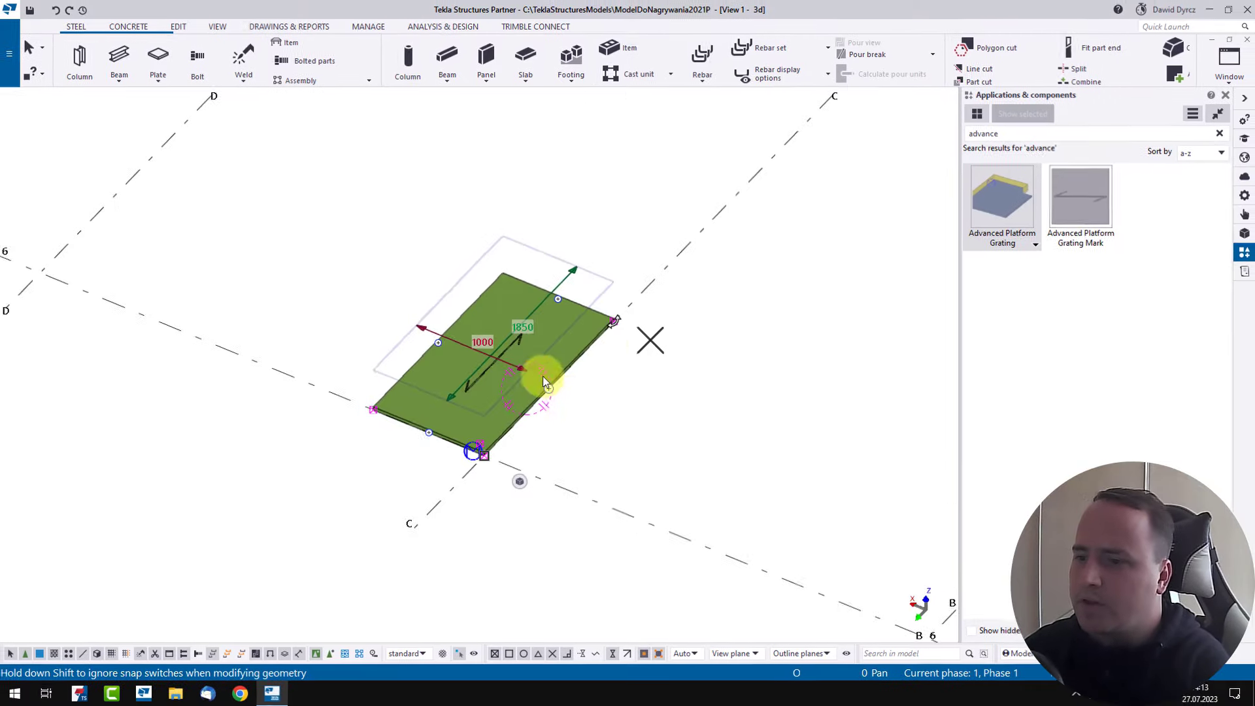
Set the grating's length along grid line C to 1000 using its length dimension
middle_click_drag(543, 379, 673, 388, "ctrl")
middle_click_drag(673, 388, 644, 430)
left_click(514, 370)
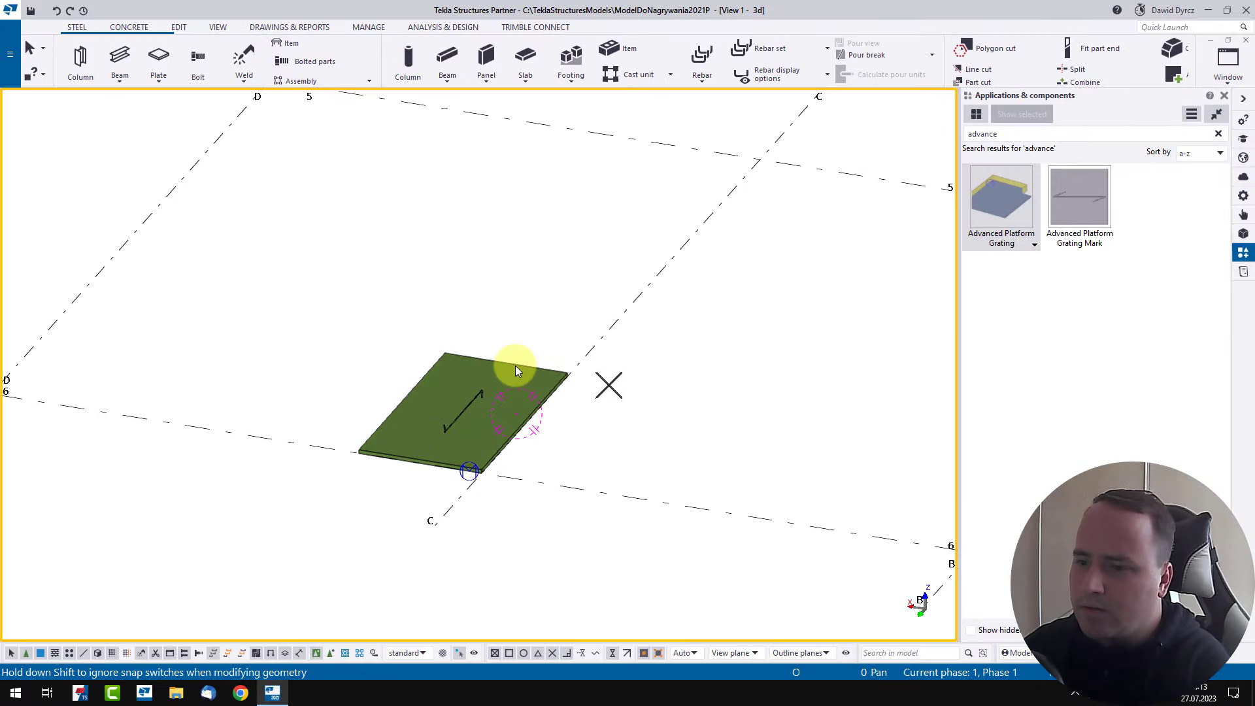
middle_click_drag(521, 408, 516, 430, "ctrl")
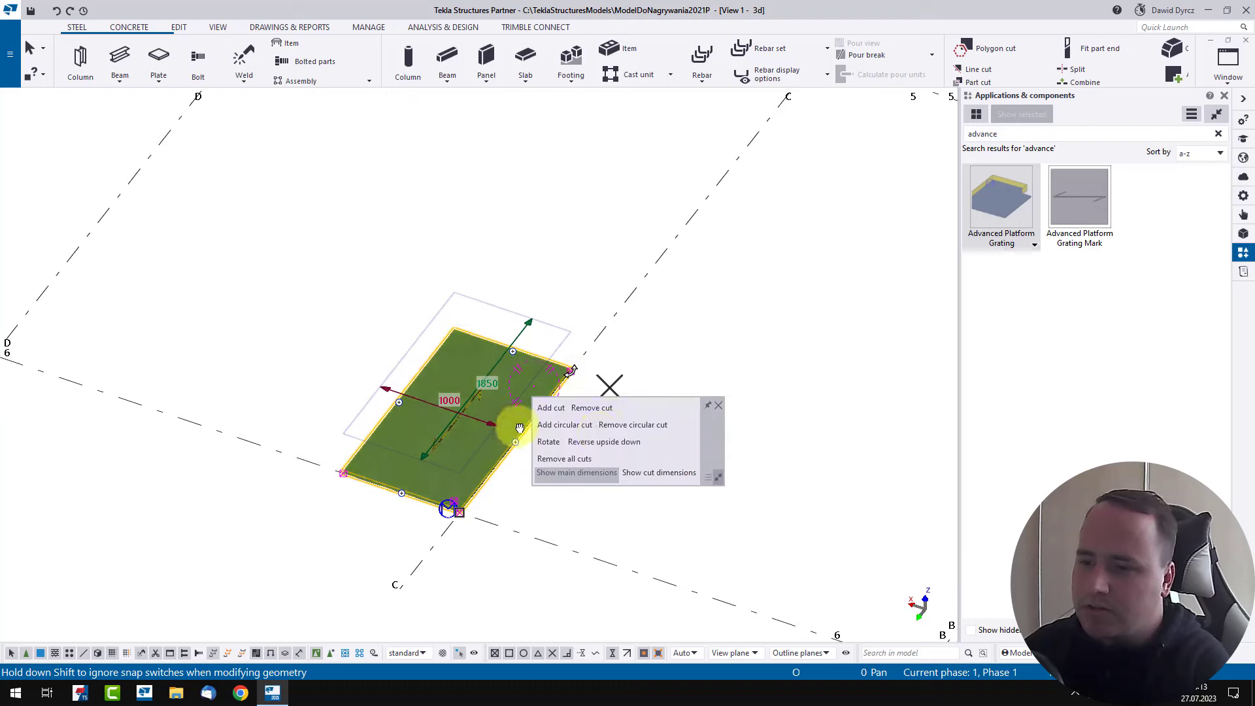
scroll(491, 514, "up", 5)
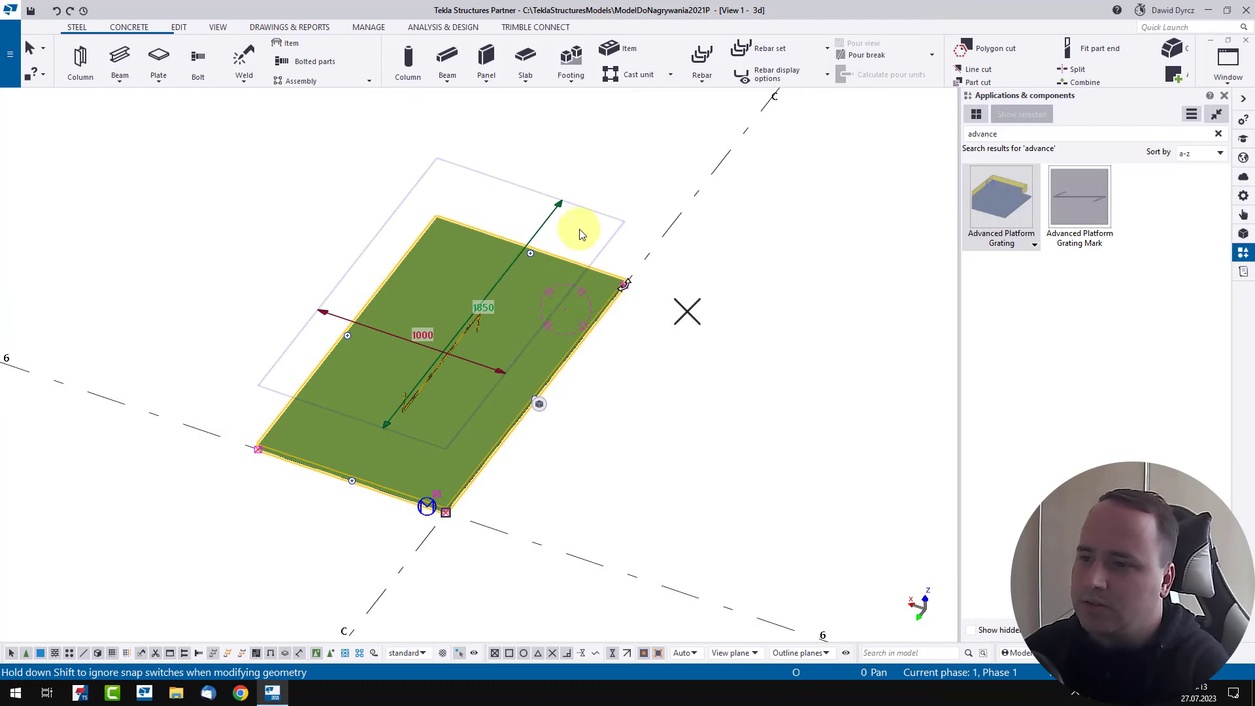
middle_click_drag(580, 245, 572, 294)
left_click(555, 249)
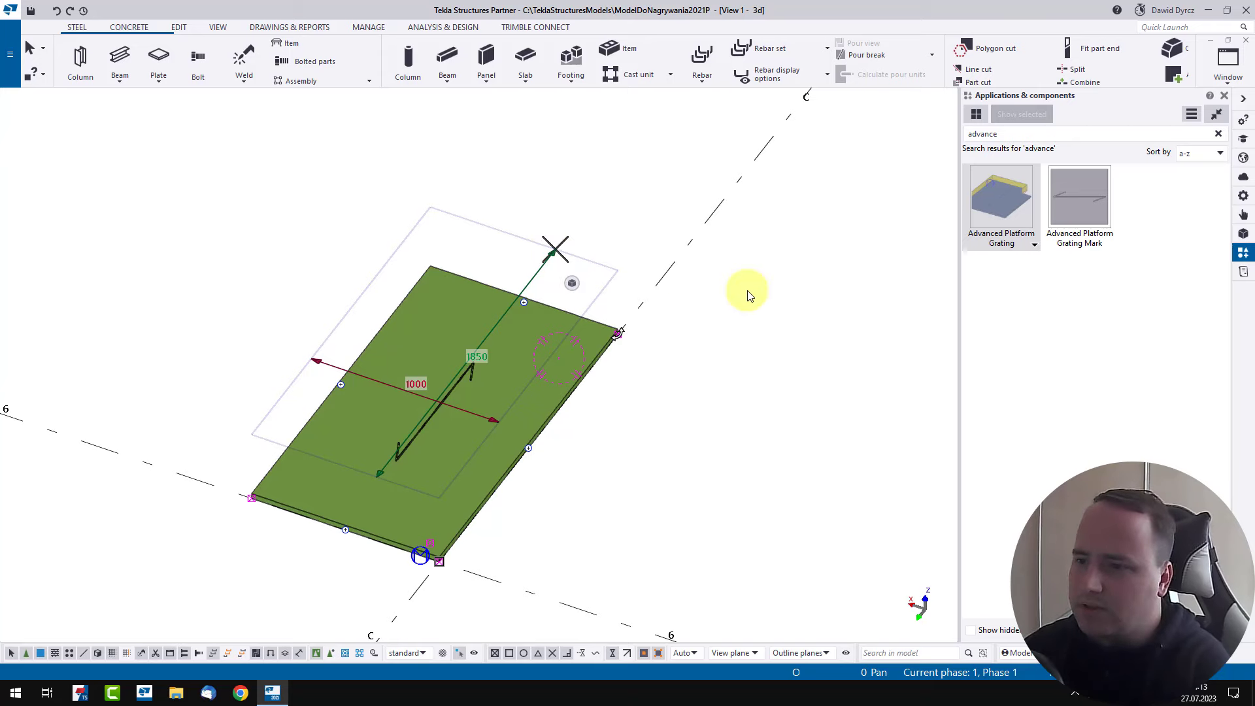
left_click(799, 344)
left_click(571, 357)
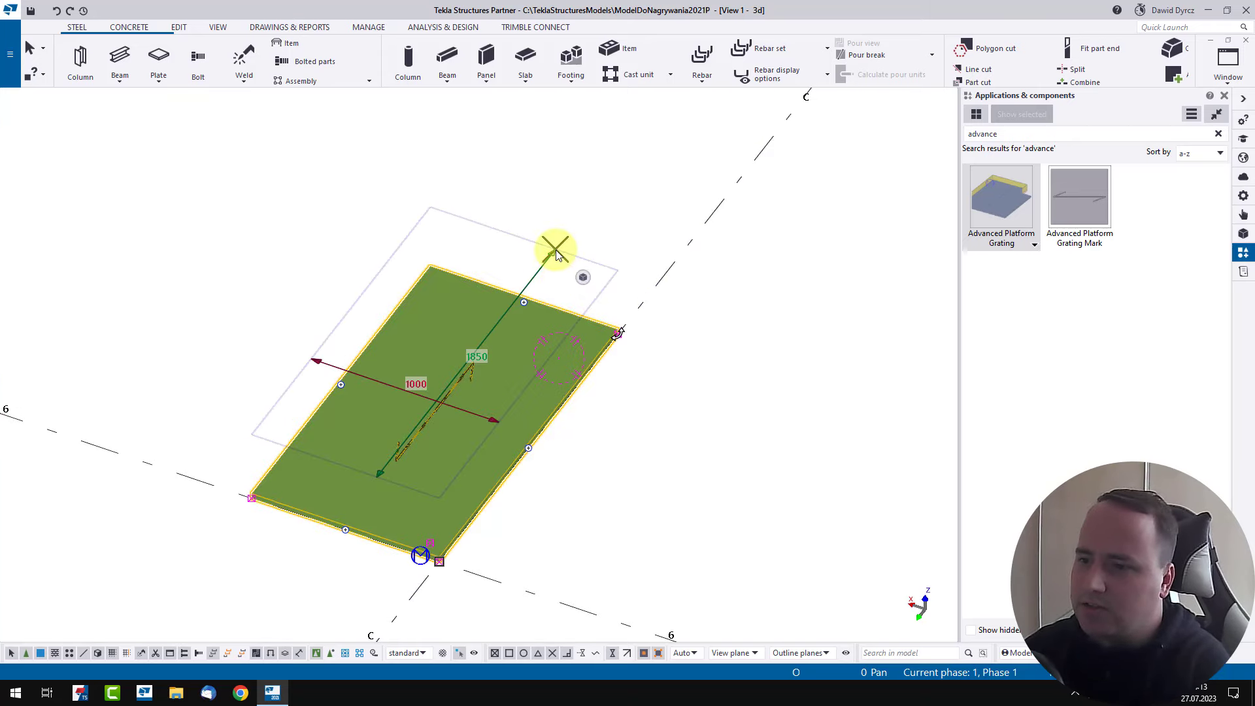
type("$1000")
key("Return")
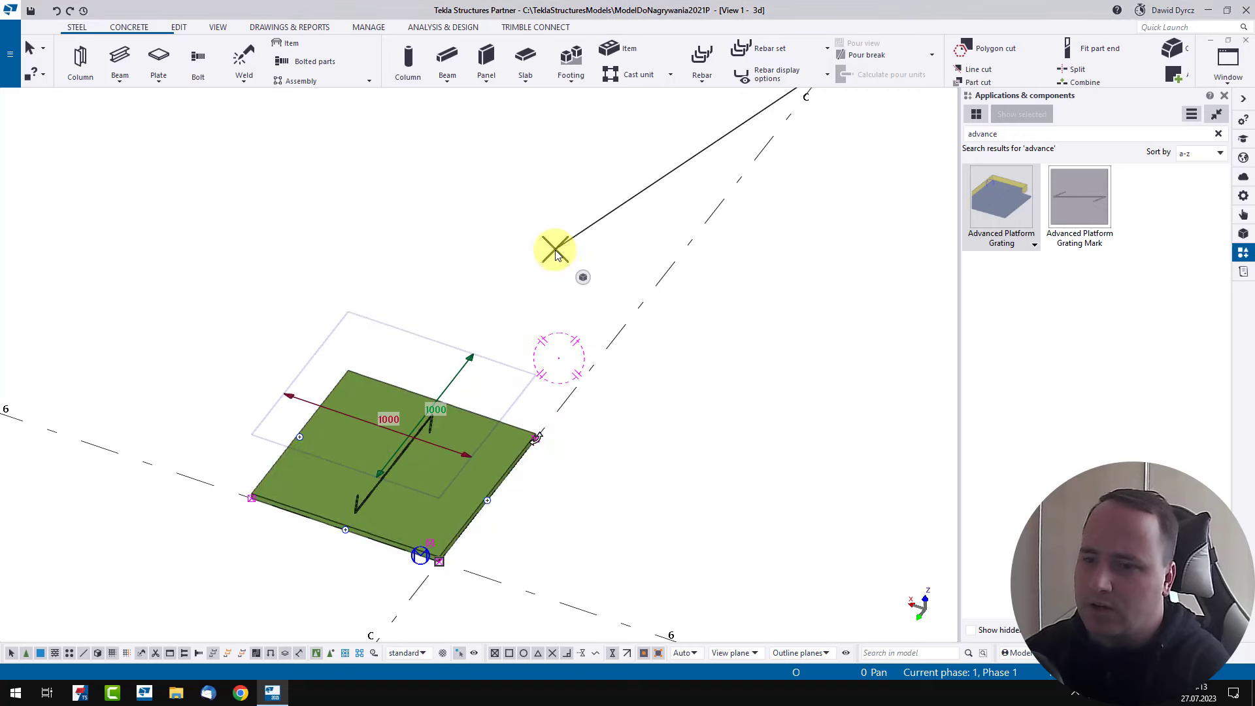
right_click(429, 213)
left_click(497, 222)
scroll(527, 243, "down", 3)
Copy the grating along grid line 6 with three adjoining copies, filling the row from grid line C to D
left_click(480, 335)
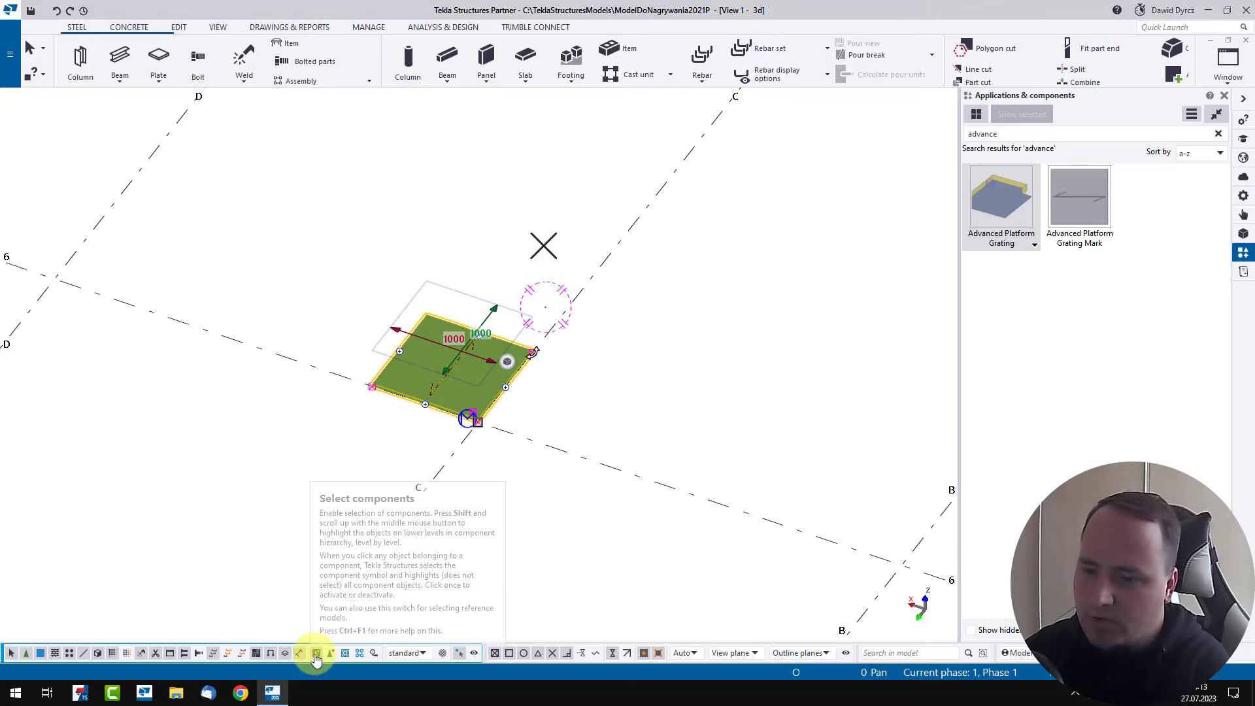
scroll(543, 435, "up", 2)
key("ctrl+c")
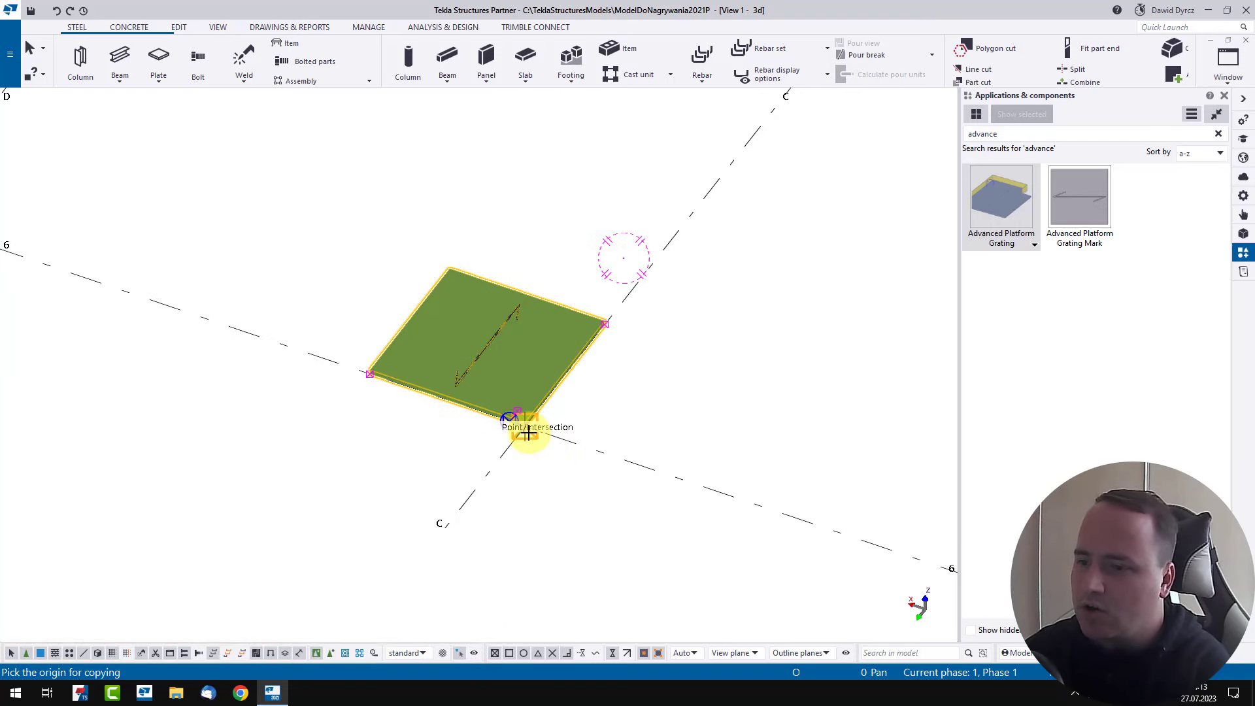
left_click(526, 429)
scroll(596, 455, "down", 3)
left_click(461, 410)
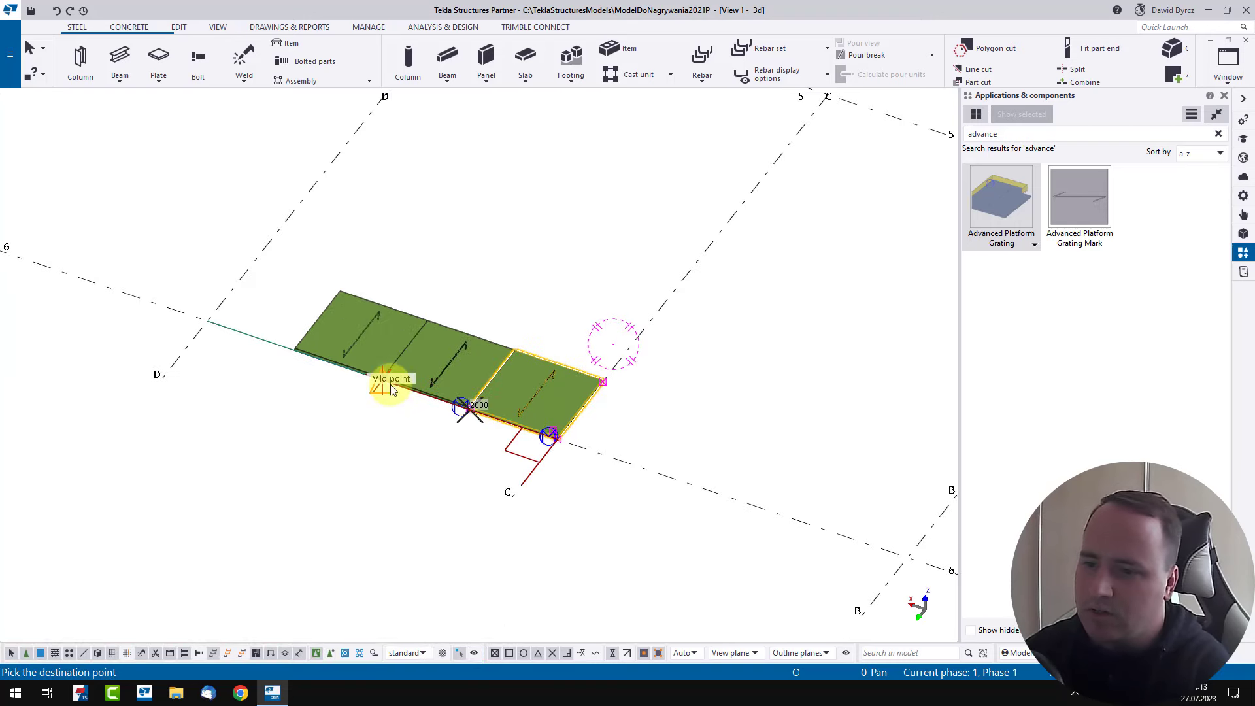
left_click(390, 384)
left_click(298, 358)
right_click(363, 223)
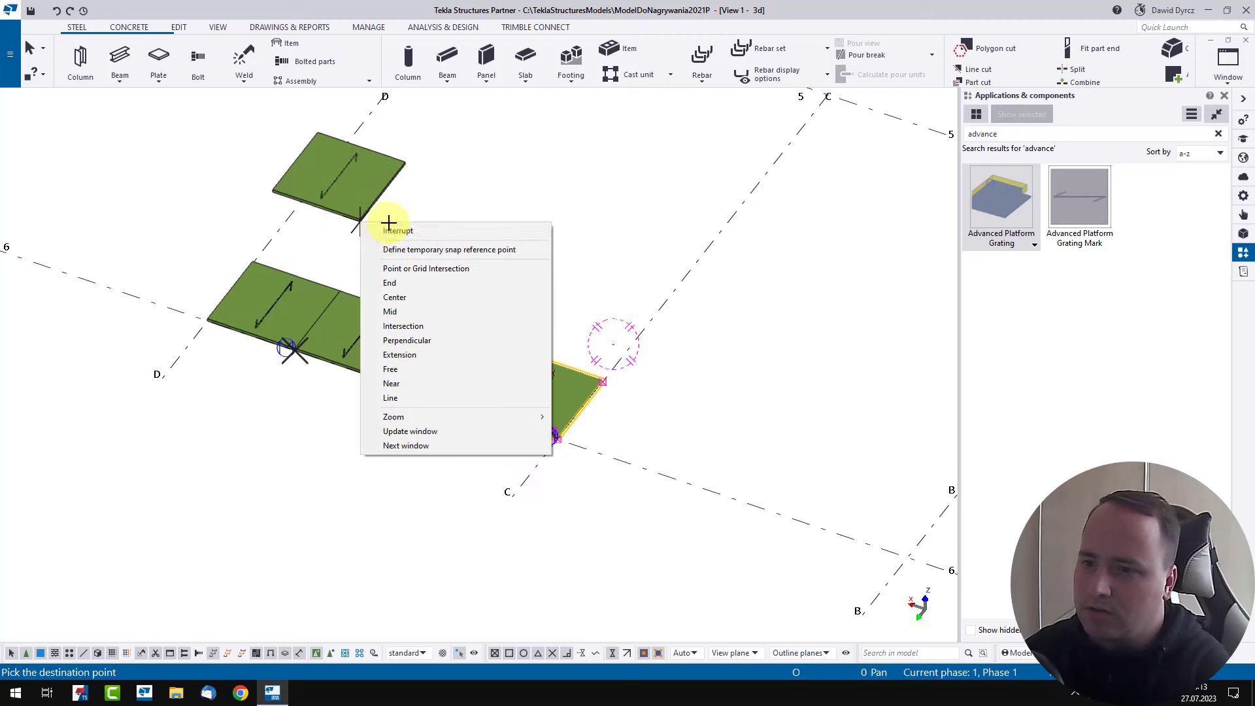
left_click(387, 229)
Copy all four gratings 1000 along grid line C to form a second adjoining row
left_click(304, 307)
left_click(366, 322, "ctrl")
left_click(460, 357, "ctrl")
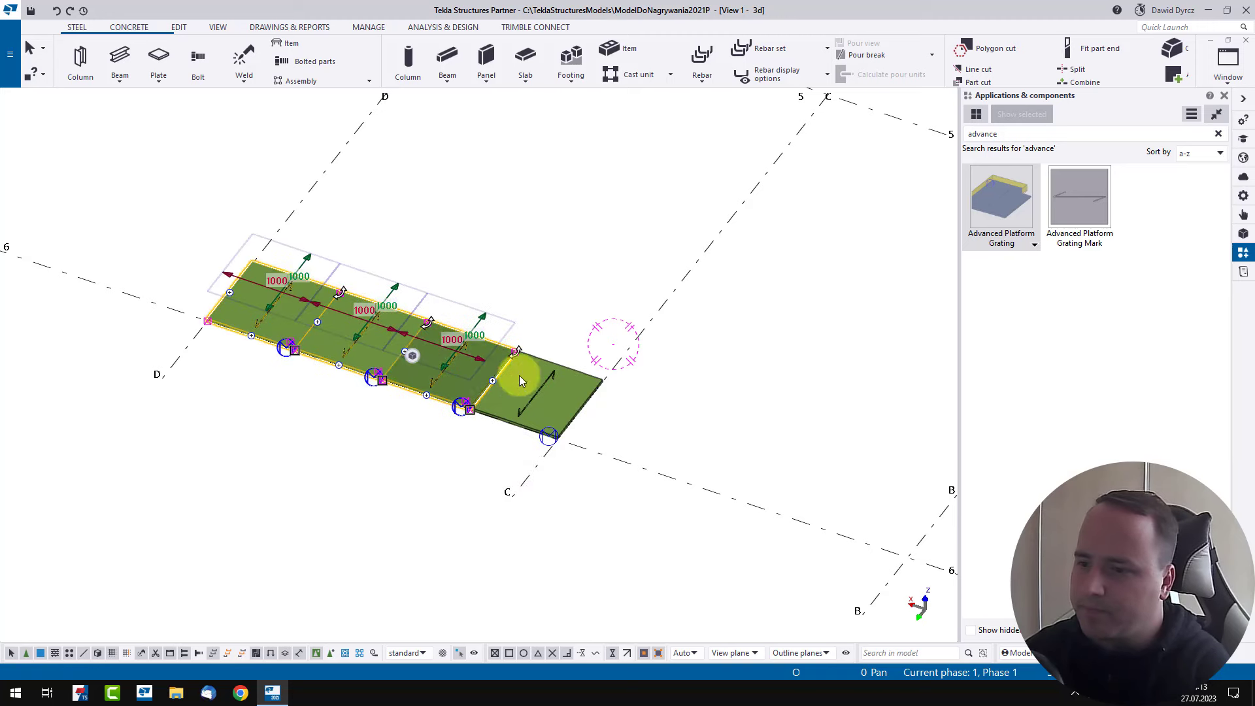
left_click(524, 379, "ctrl")
key("ctrl+c")
left_click(558, 439)
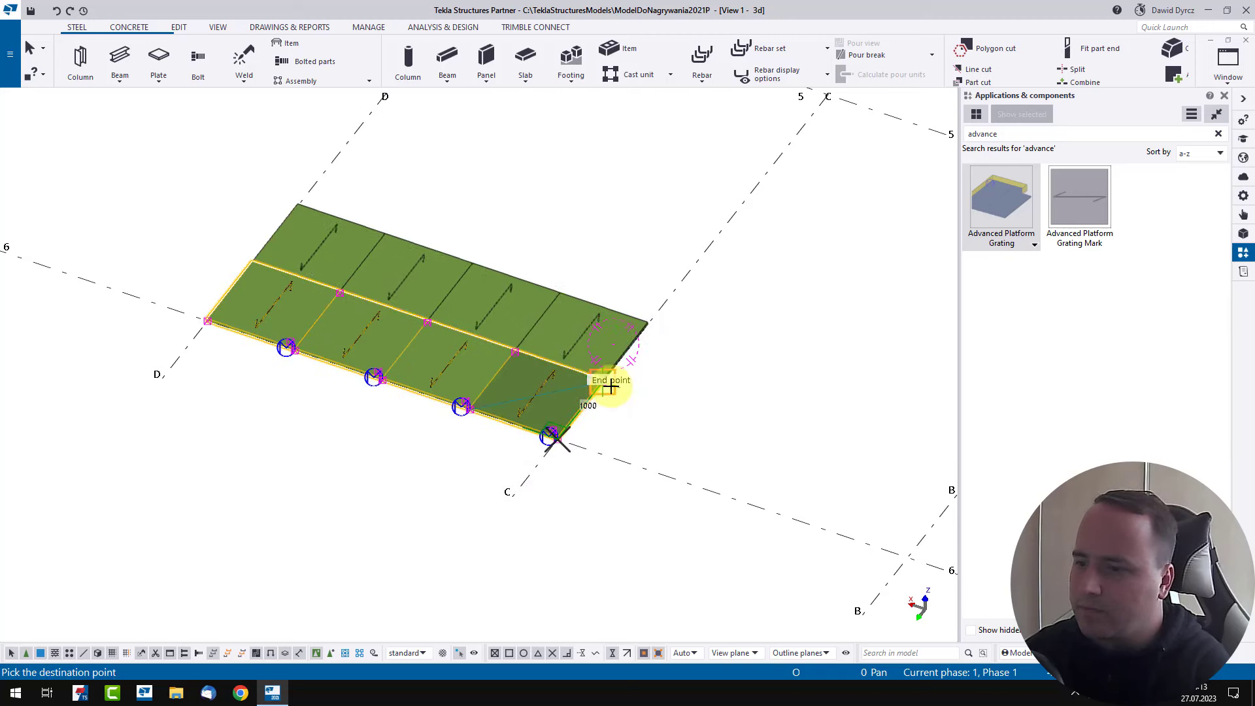
left_click(610, 385)
right_click(659, 237)
left_click(683, 242)
Add two rectangular cuts to the second-row grating at grid line C, at its outer corner and on the end edge near the neighbouring grating
left_click(561, 343)
scroll(561, 343, "up", 2)
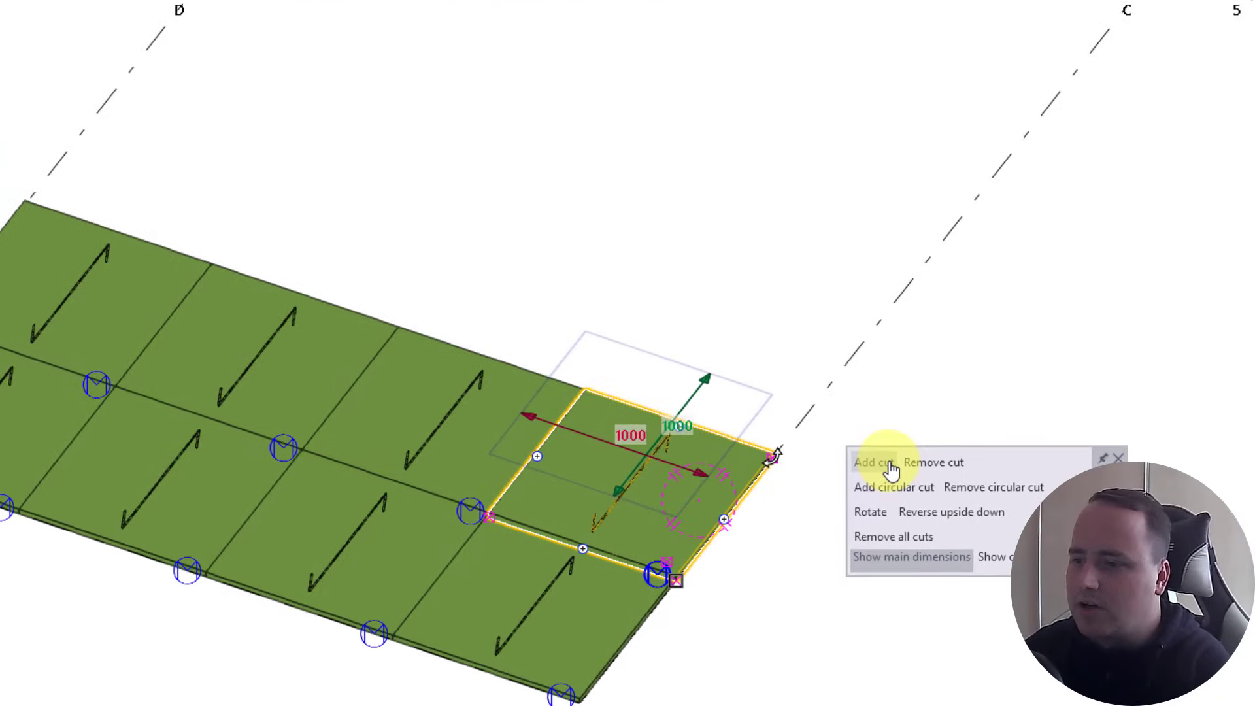
left_click(720, 480)
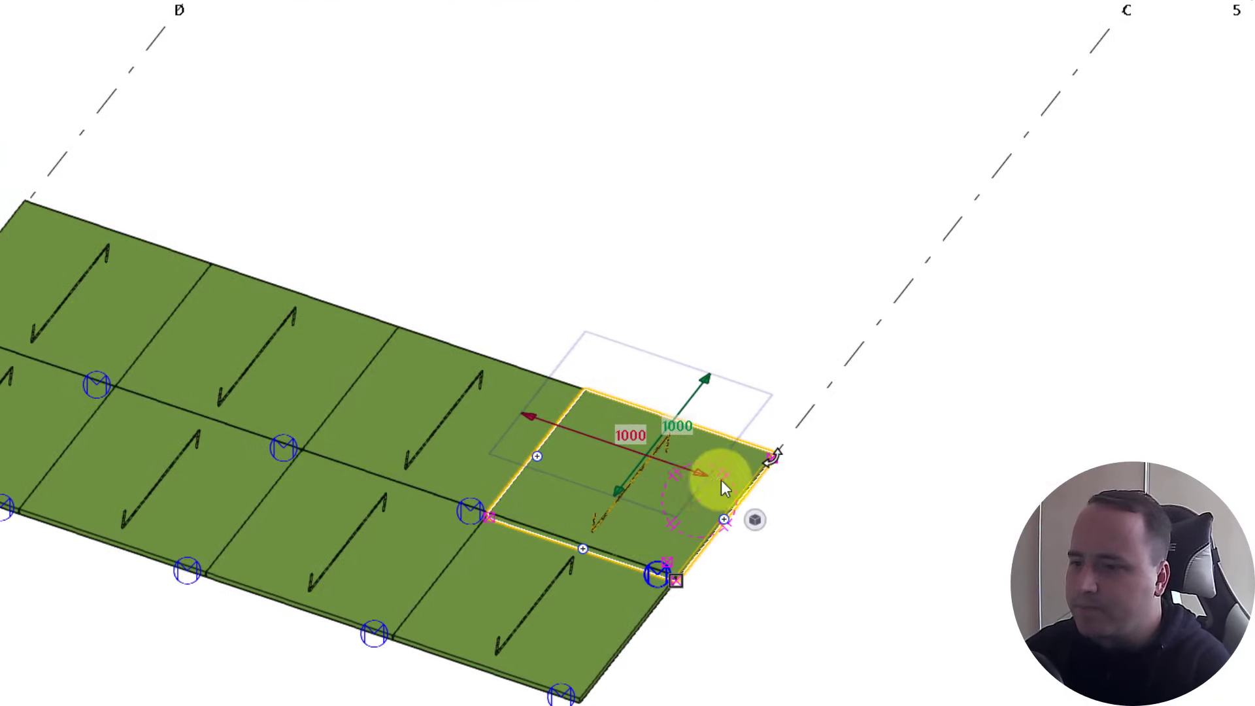
middle_click_drag(720, 480, 799, 541, "ctrl")
scroll(677, 518, "up", 1)
middle_click_drag(677, 519, 438, 474)
scroll(437, 474, "up", 2)
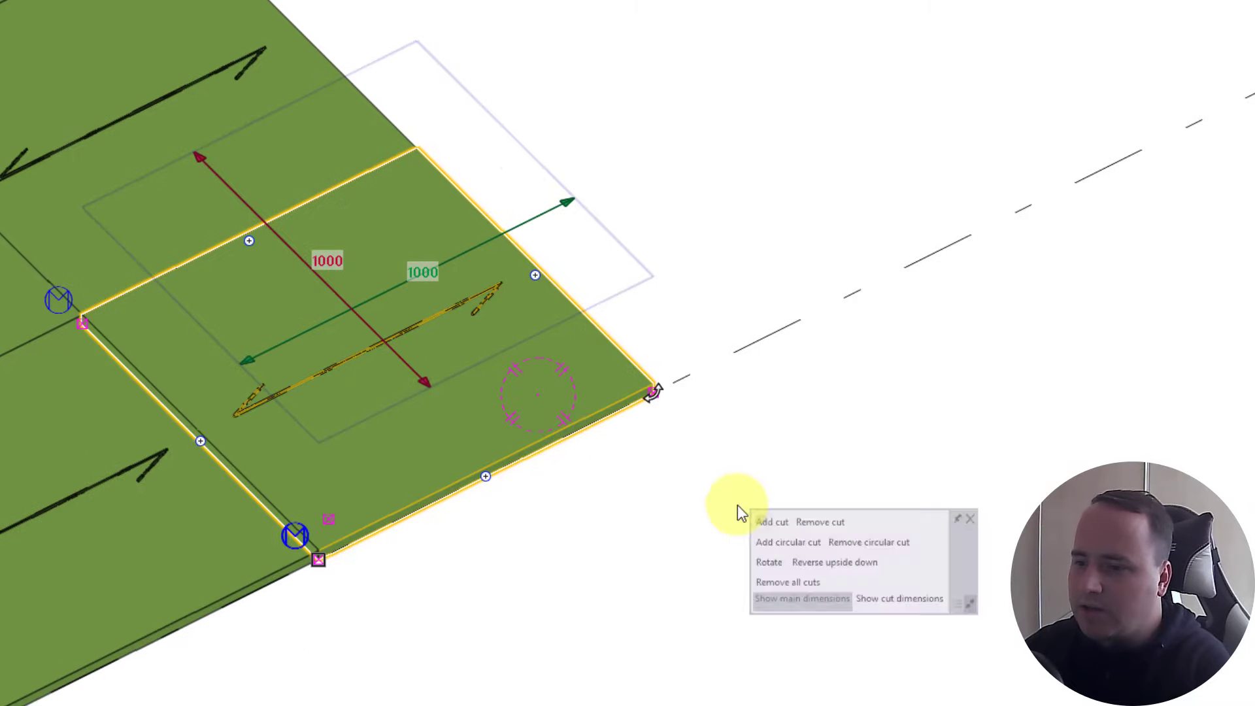
left_click_drag(969, 558, 960, 483)
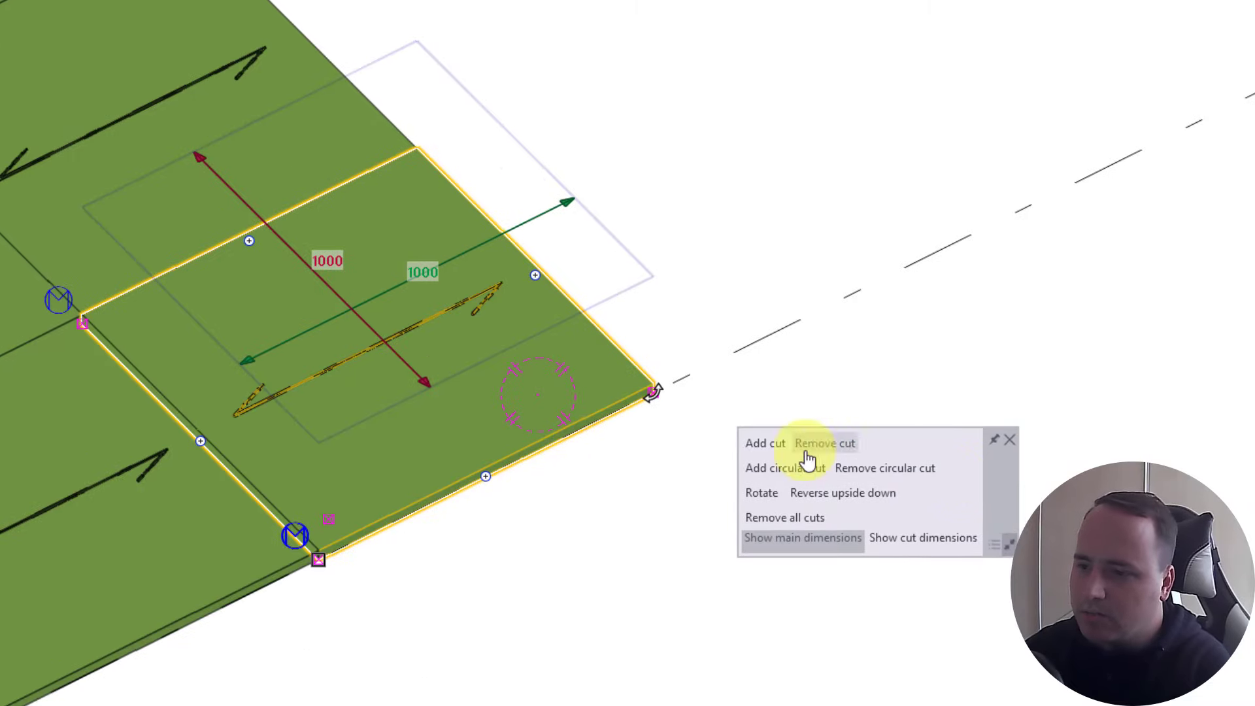
left_click(767, 444)
left_click(657, 392)
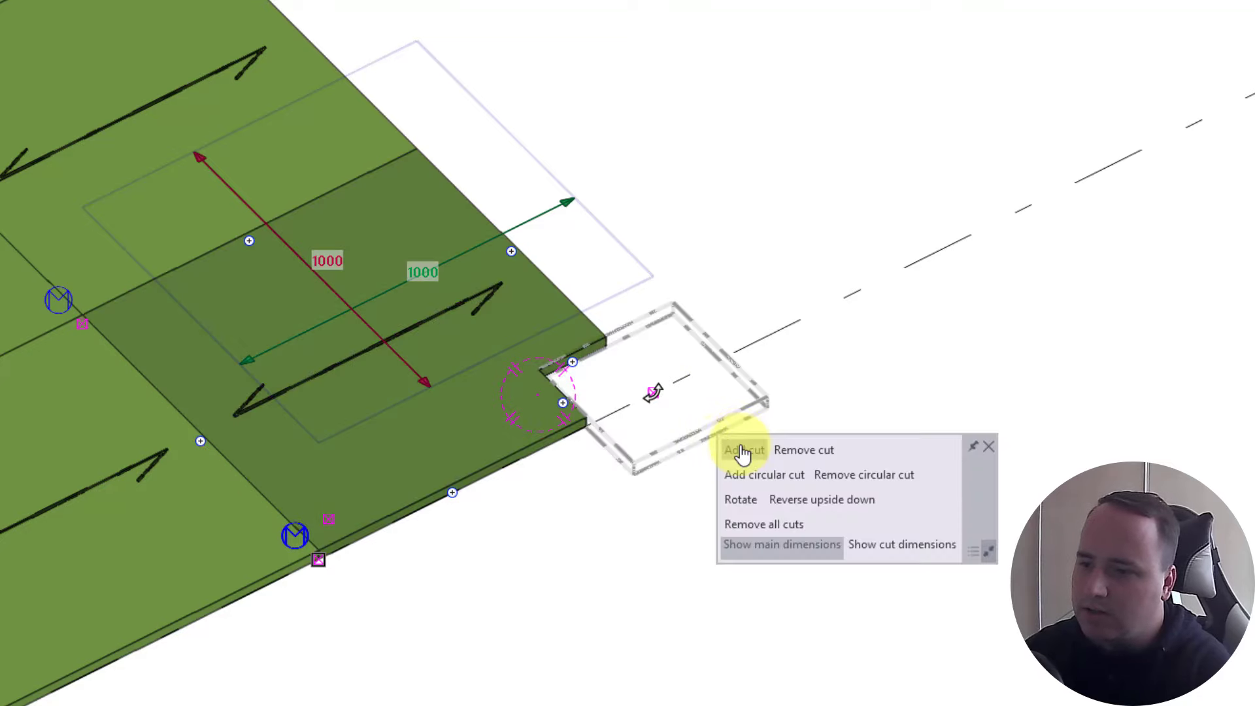
left_click(744, 451)
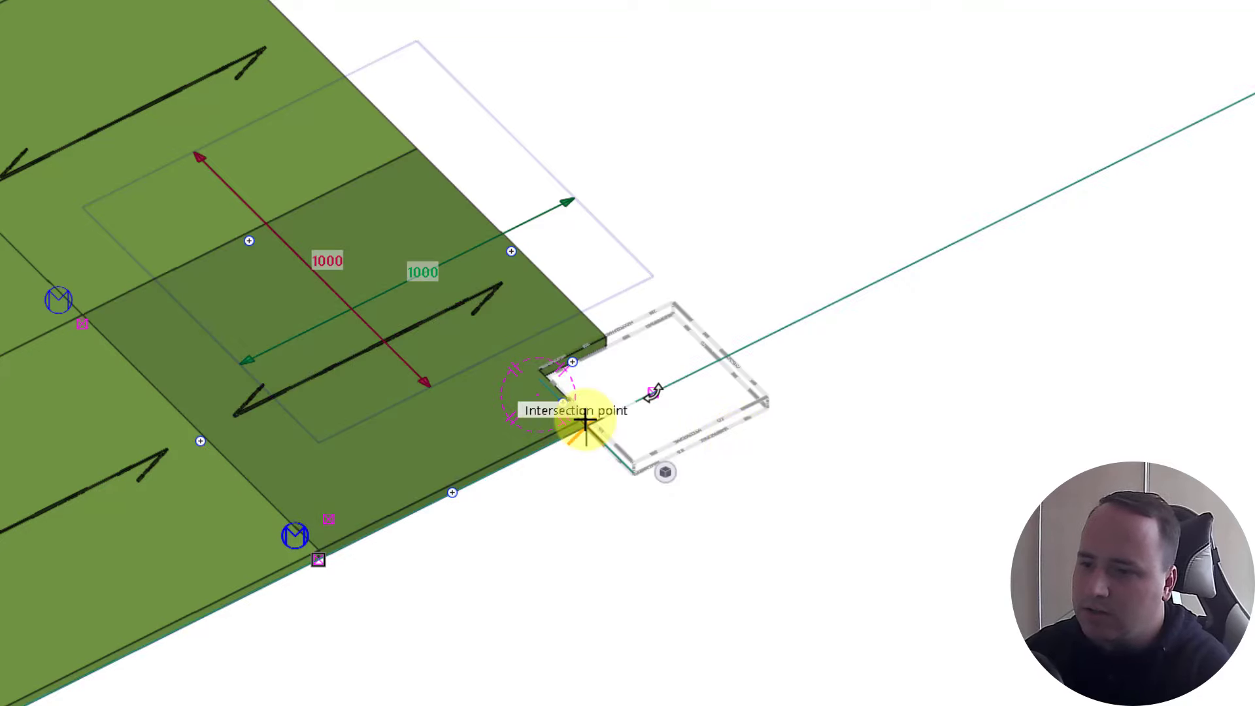
left_click(479, 196)
Add two circular cuts to the same grating, on its edge along grid line C and on the edge shared with the first row
mouse_move(666, 481)
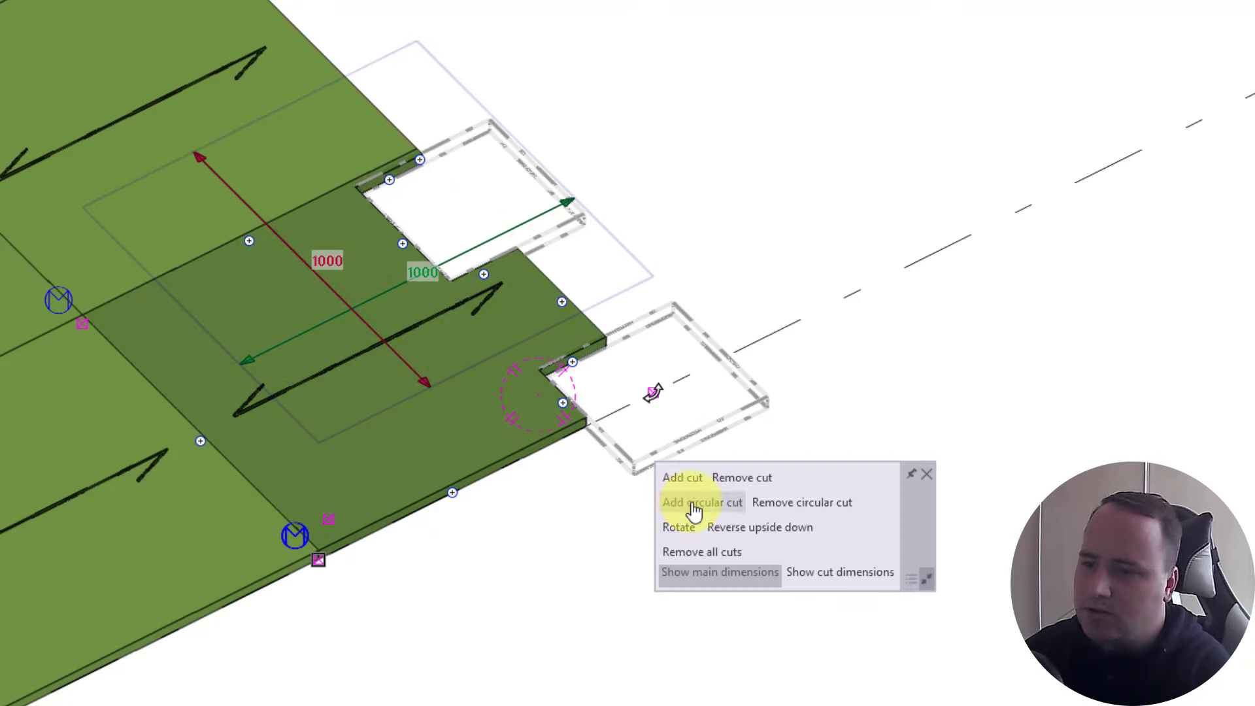
left_click(694, 504)
left_click(450, 484)
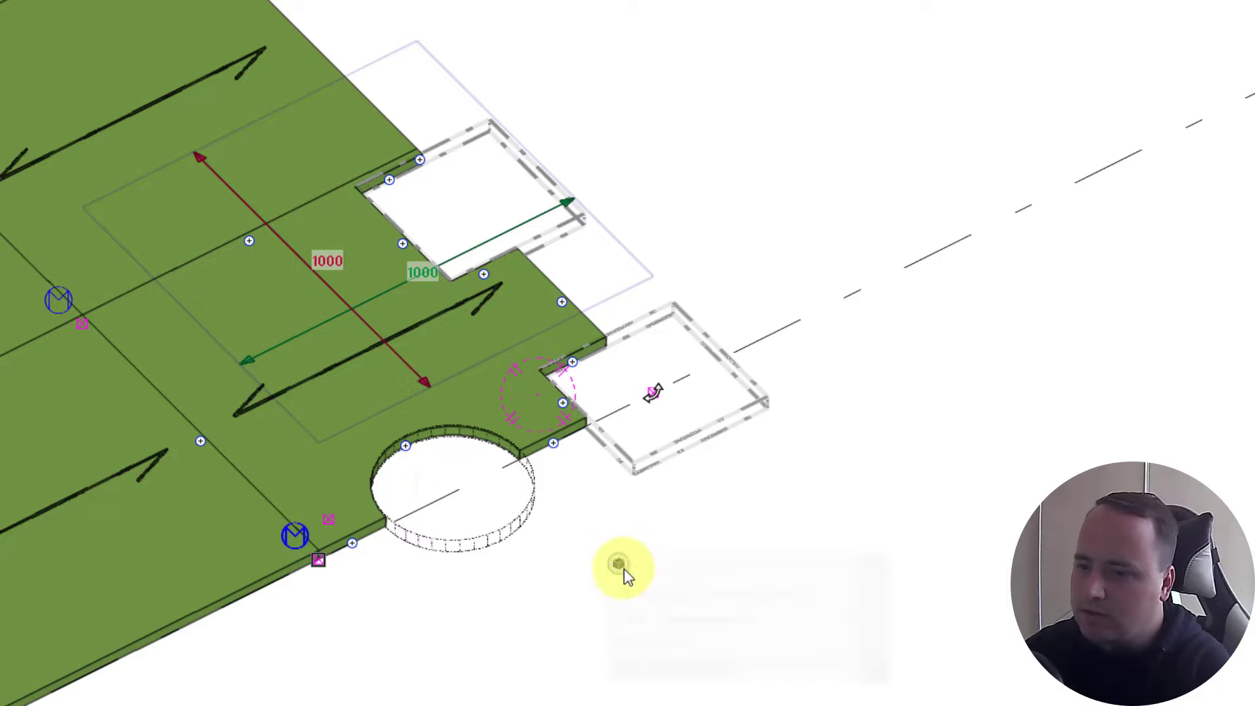
mouse_move(623, 569)
left_click(681, 597)
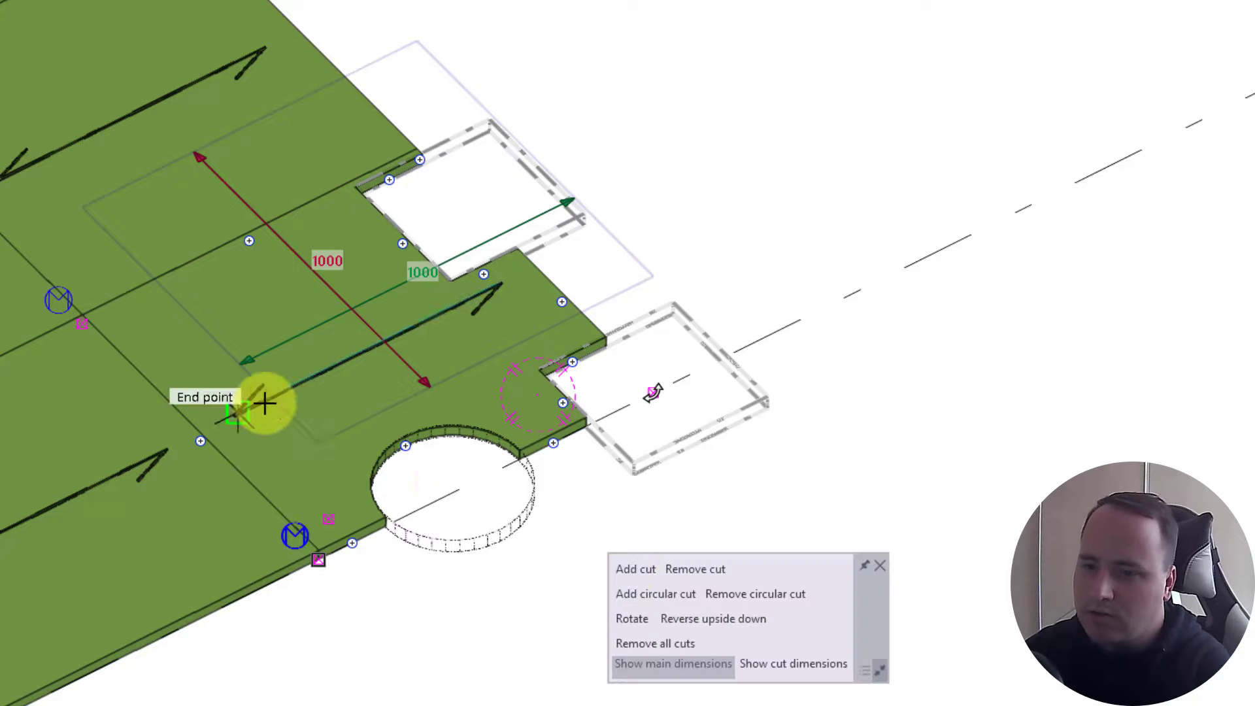
left_click(193, 413)
scroll(485, 458, "down", 3)
middle_click_drag(484, 416, 579, 482, "ctrl")
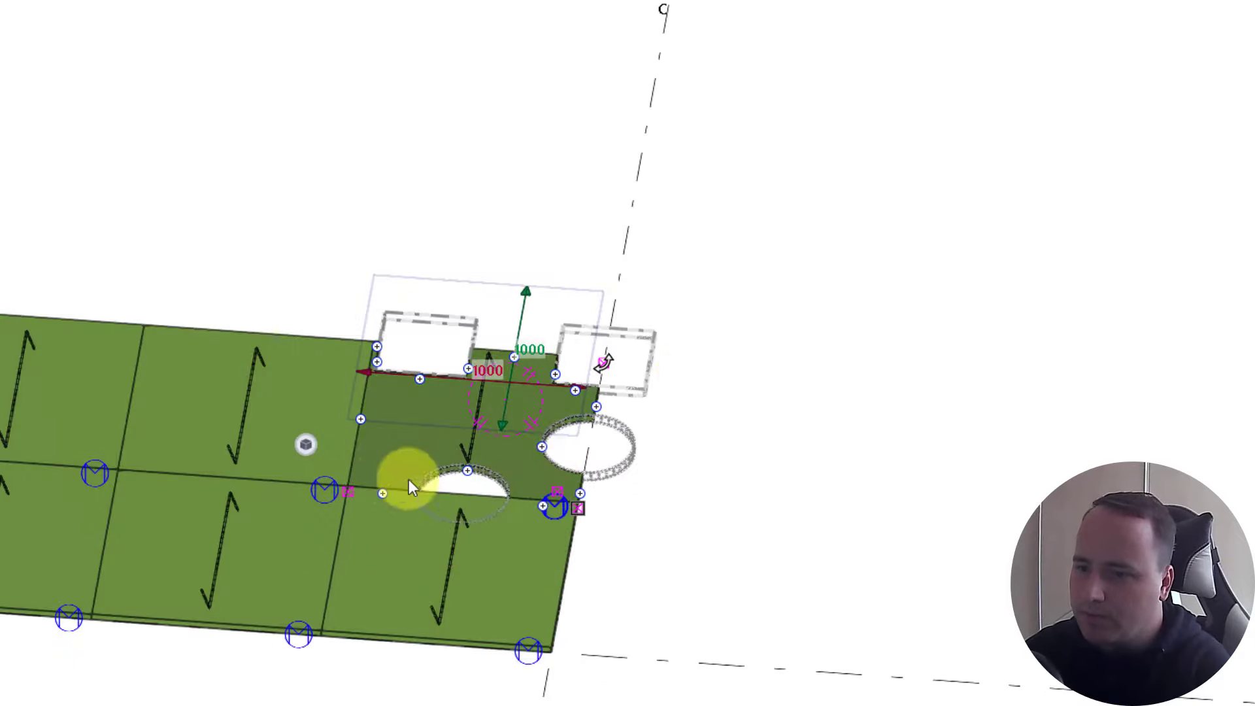
Pin the grating's contextual toolbar in the free area beside it and show the cut dimensions
mouse_move(306, 445)
left_click_drag(559, 498, 938, 441)
left_click(931, 393)
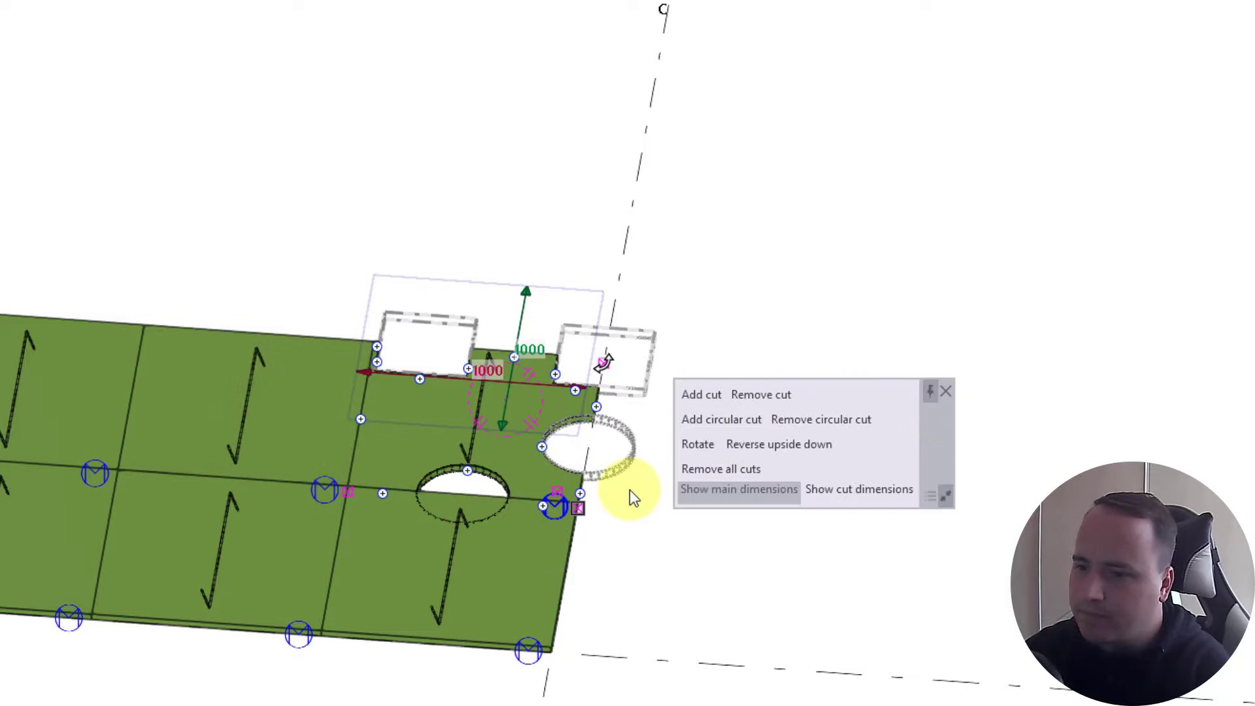
middle_click_drag(331, 485, 441, 315, "ctrl")
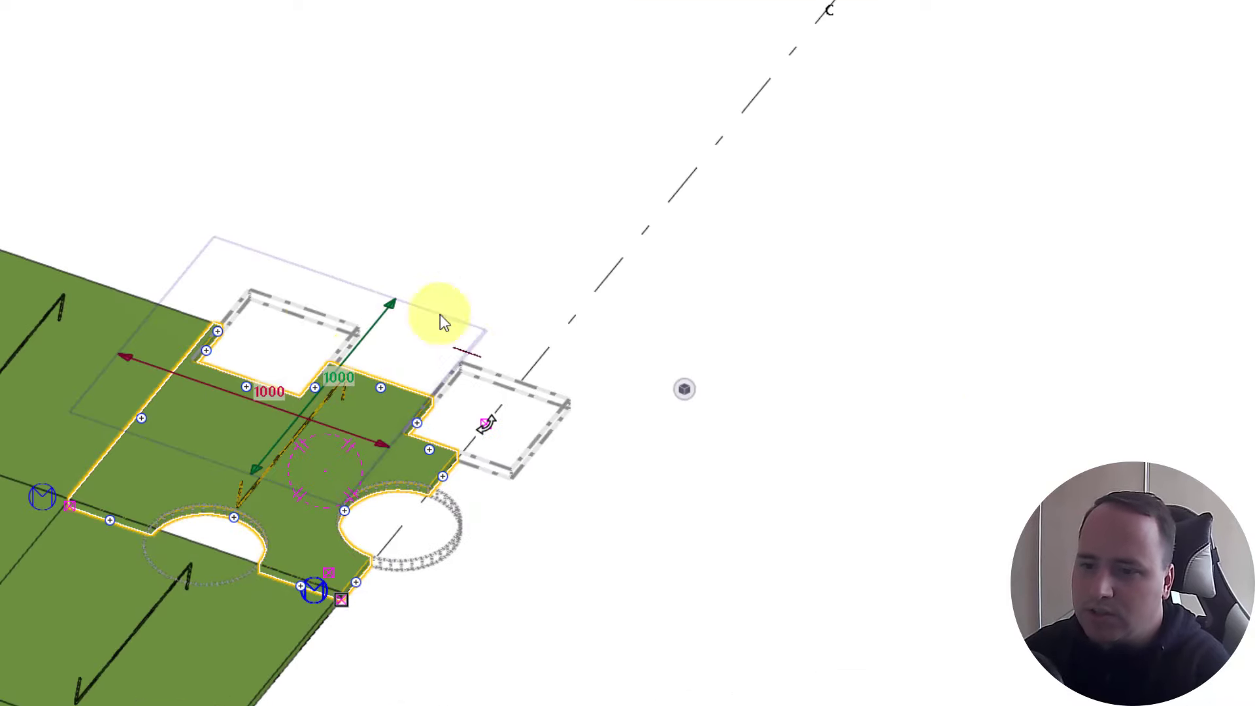
mouse_move(684, 389)
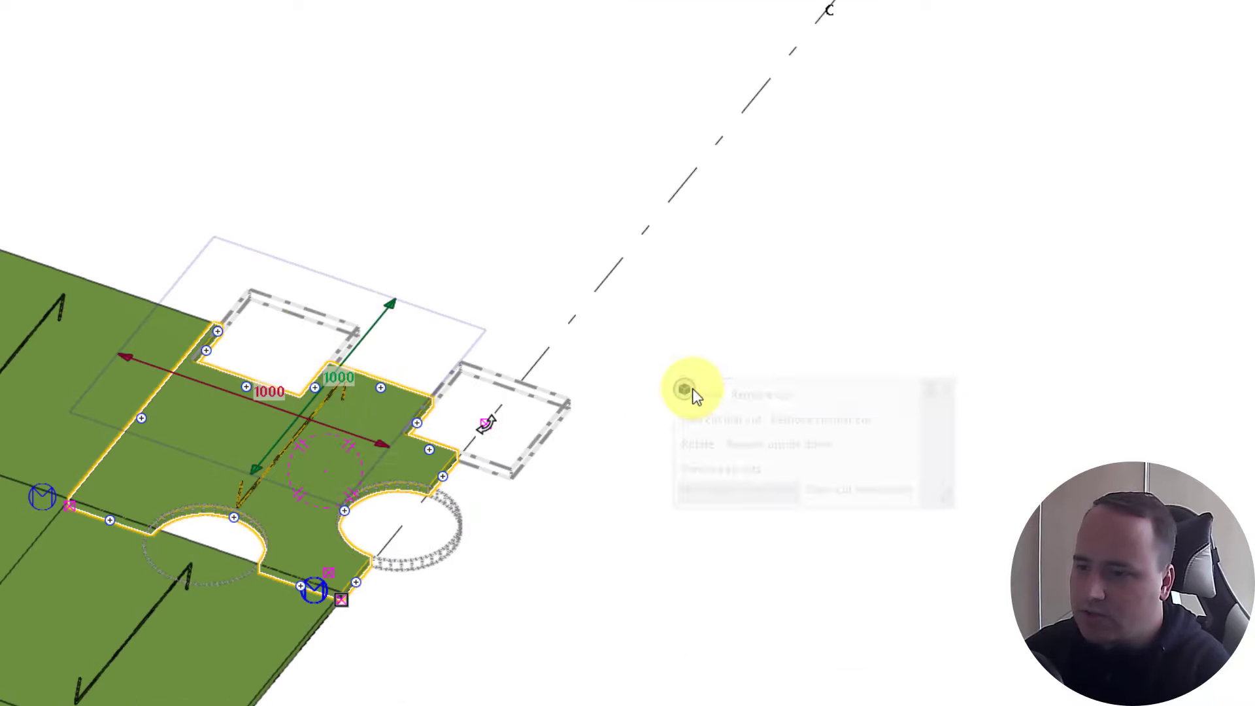
left_click(859, 499)
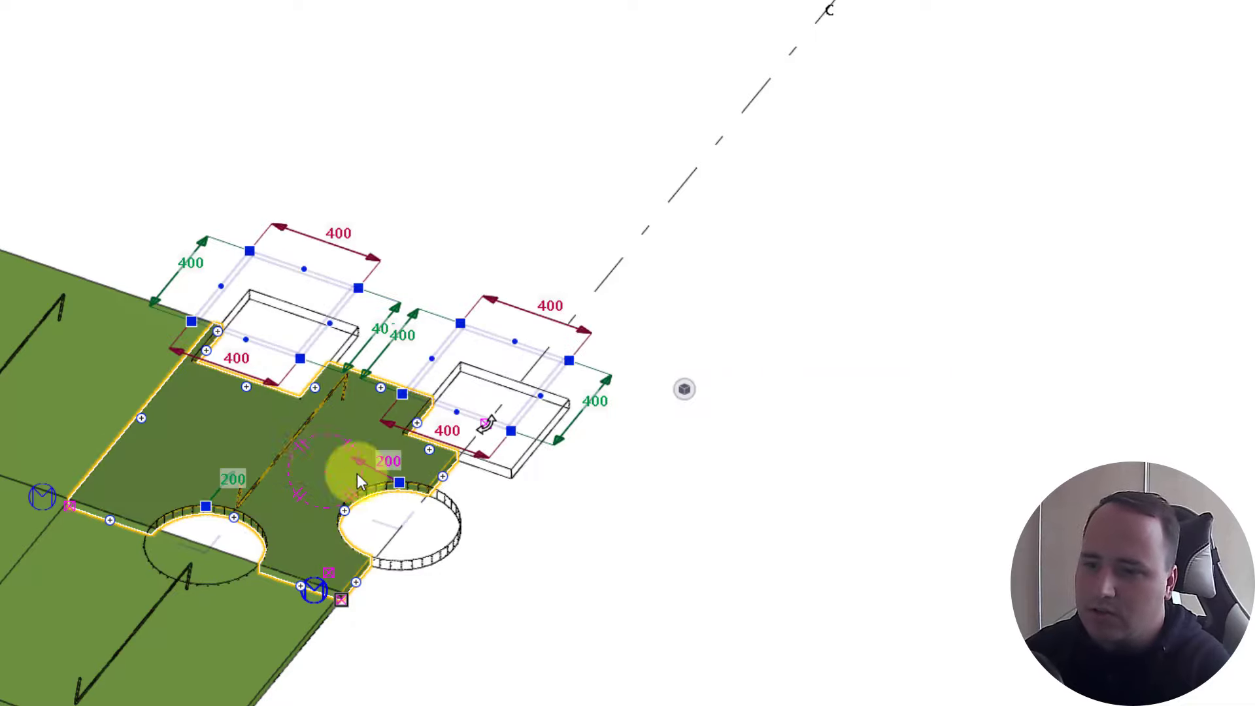
Reshape the rectangular cut at the grid line C corner by moving its inner corner point 120 and 80 farther into the grating
middle_click_drag(359, 471, 269, 455, "ctrl")
scroll(421, 453, "up", 4)
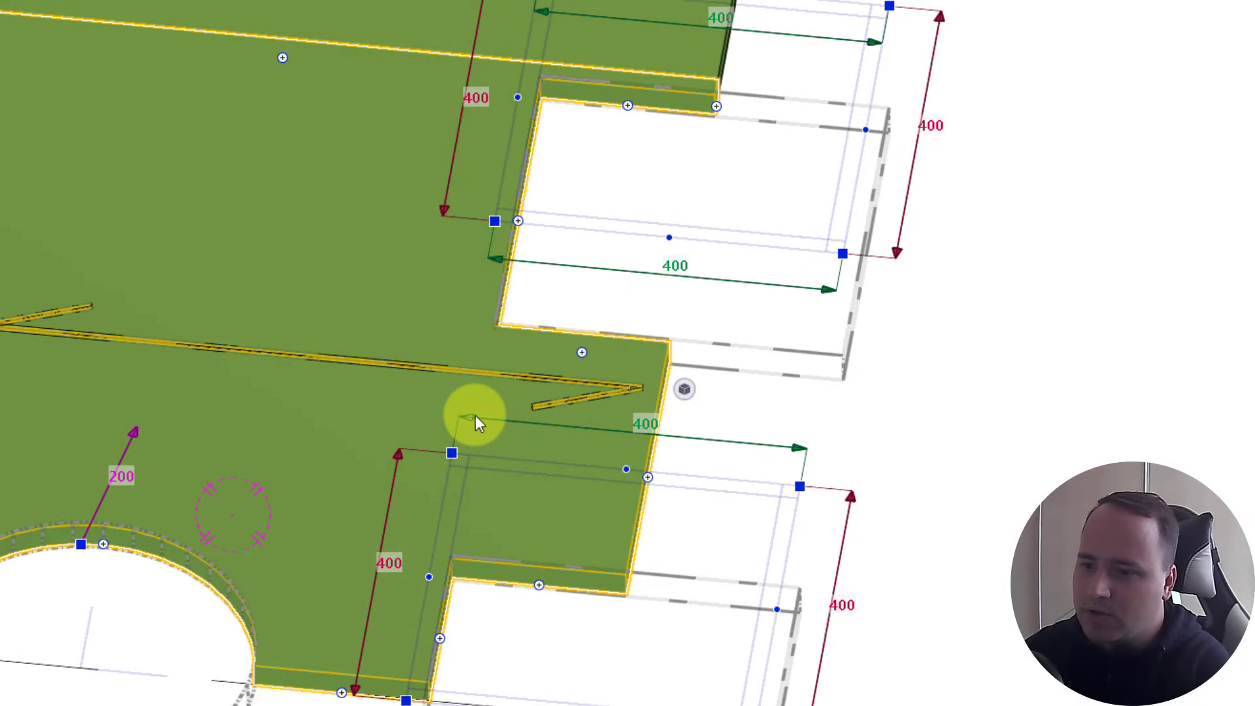
left_click_drag(472, 417, 590, 440)
left_click_drag(584, 517, 466, 514)
middle_click_drag(474, 563, 285, 560, "ctrl")
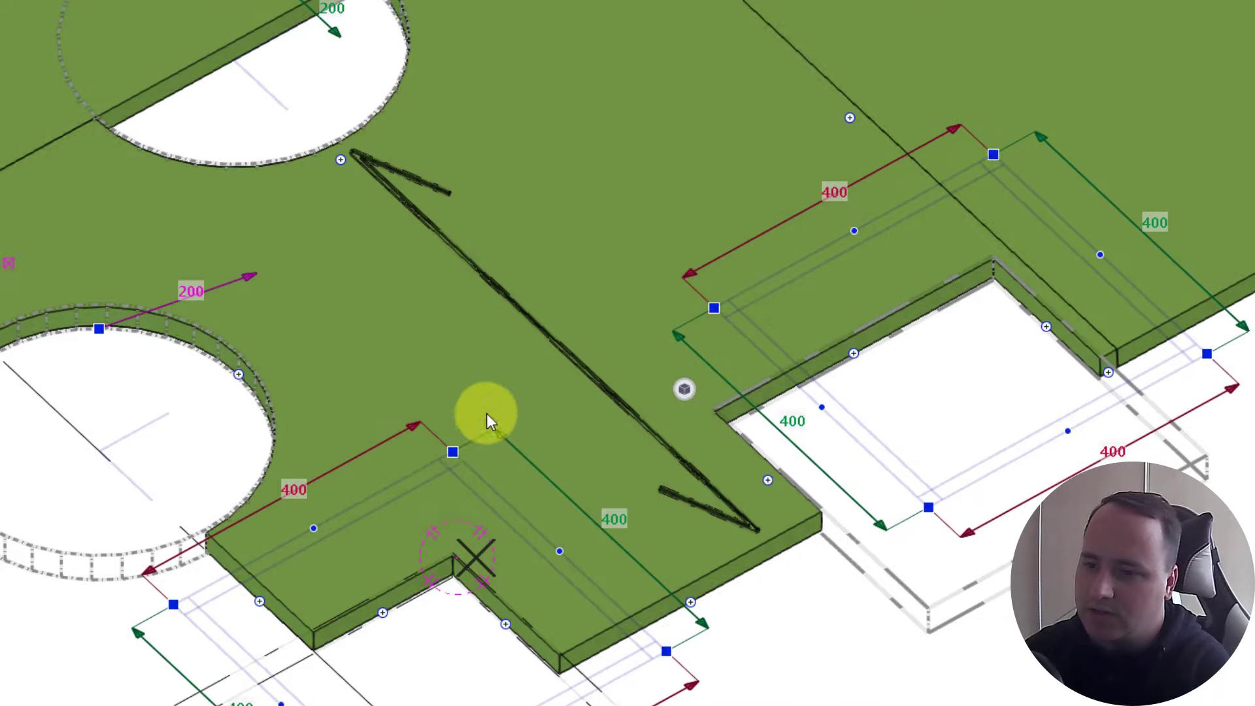
scroll(364, 519, "up", 4)
left_click(277, 540)
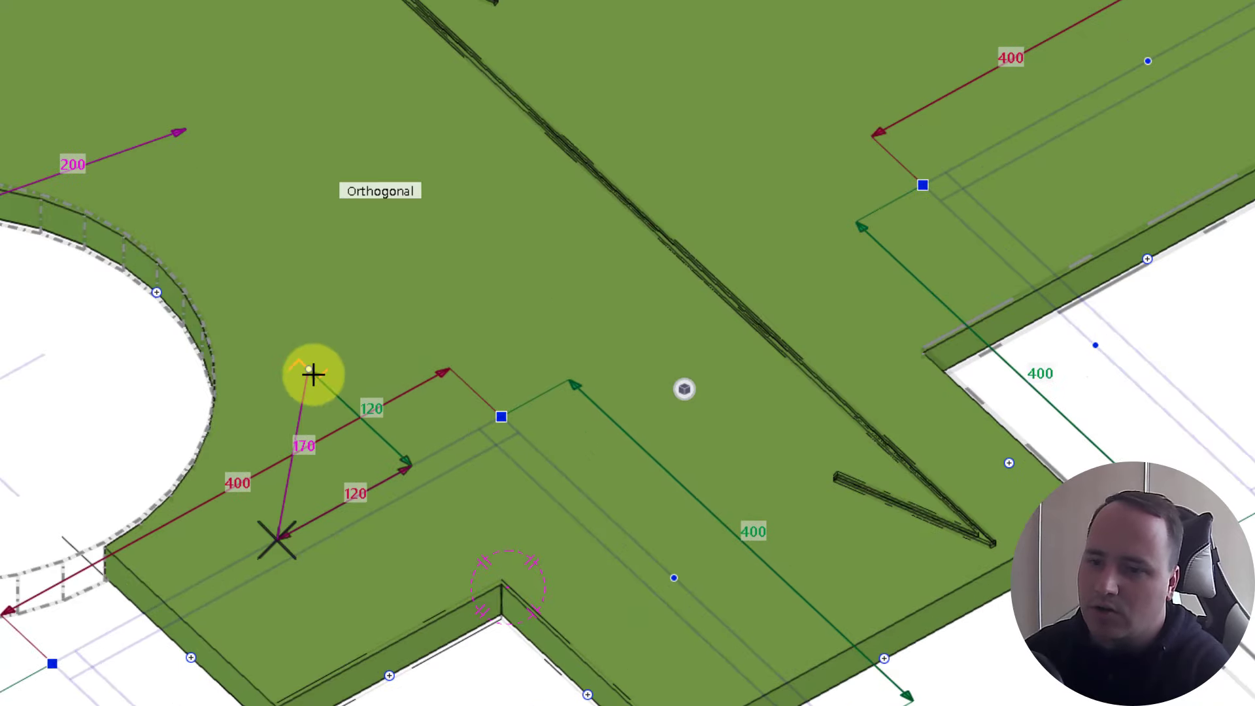
left_click(314, 373)
scroll(393, 428, "down", 3)
middle_click_drag(364, 440, 712, 548, "ctrl")
Delete the inner corner point of the cut at grid line C to make that cut triangular
left_click(522, 309)
key("Delete")
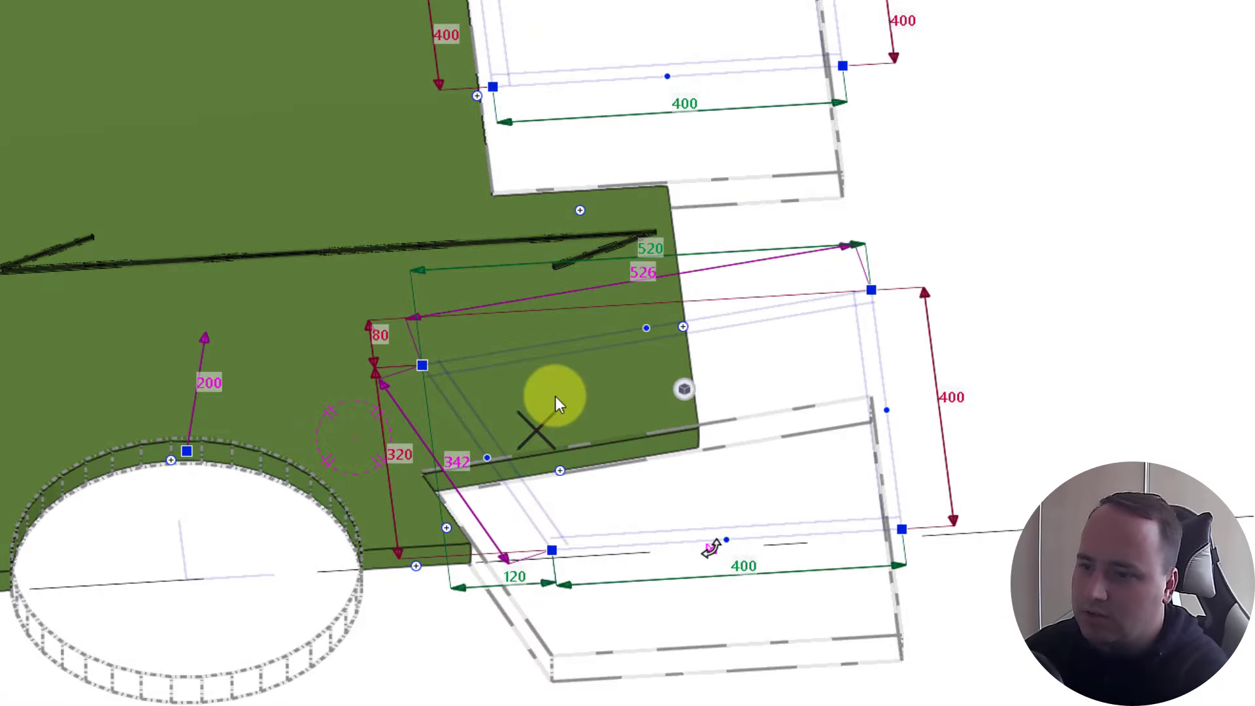
scroll(555, 396, "down", 2)
left_click(464, 374)
key("Delete")
scroll(464, 374, "down", 3)
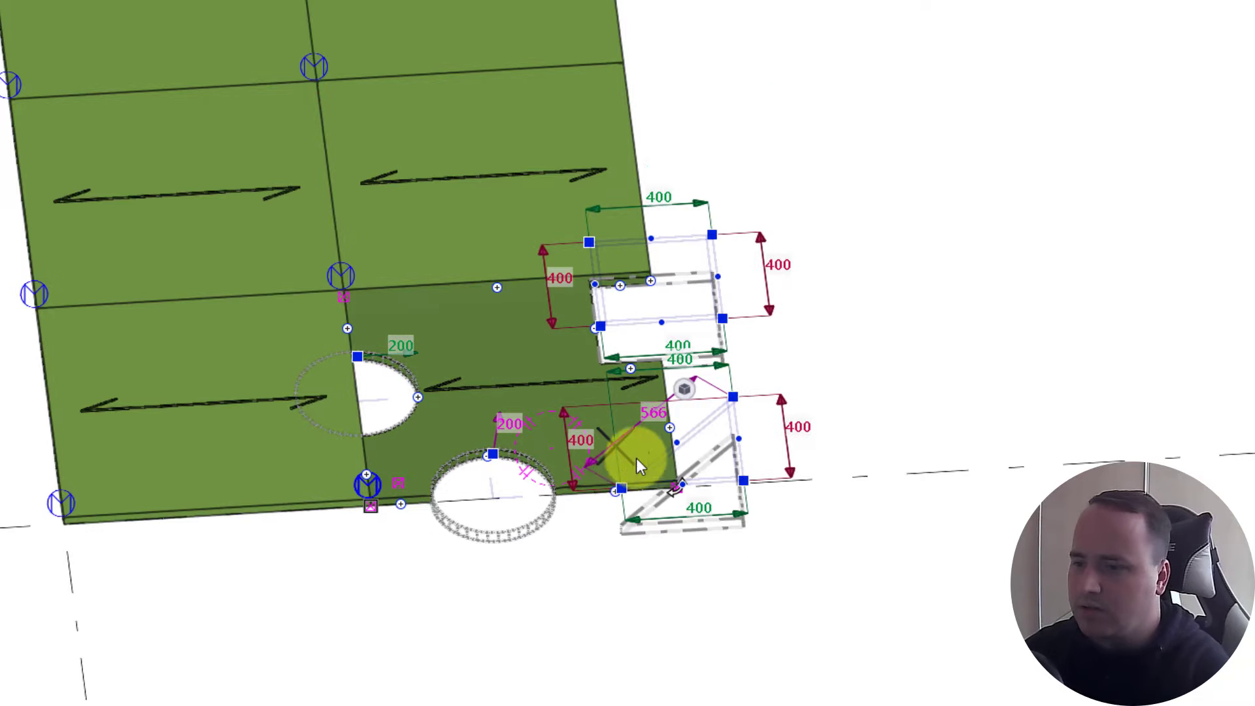
Move the diagonal edge of the triangular cut at grid line C about 141 in both directions farther into the grating
scroll(680, 447, "up", 2)
left_click_drag(707, 430, 640, 410)
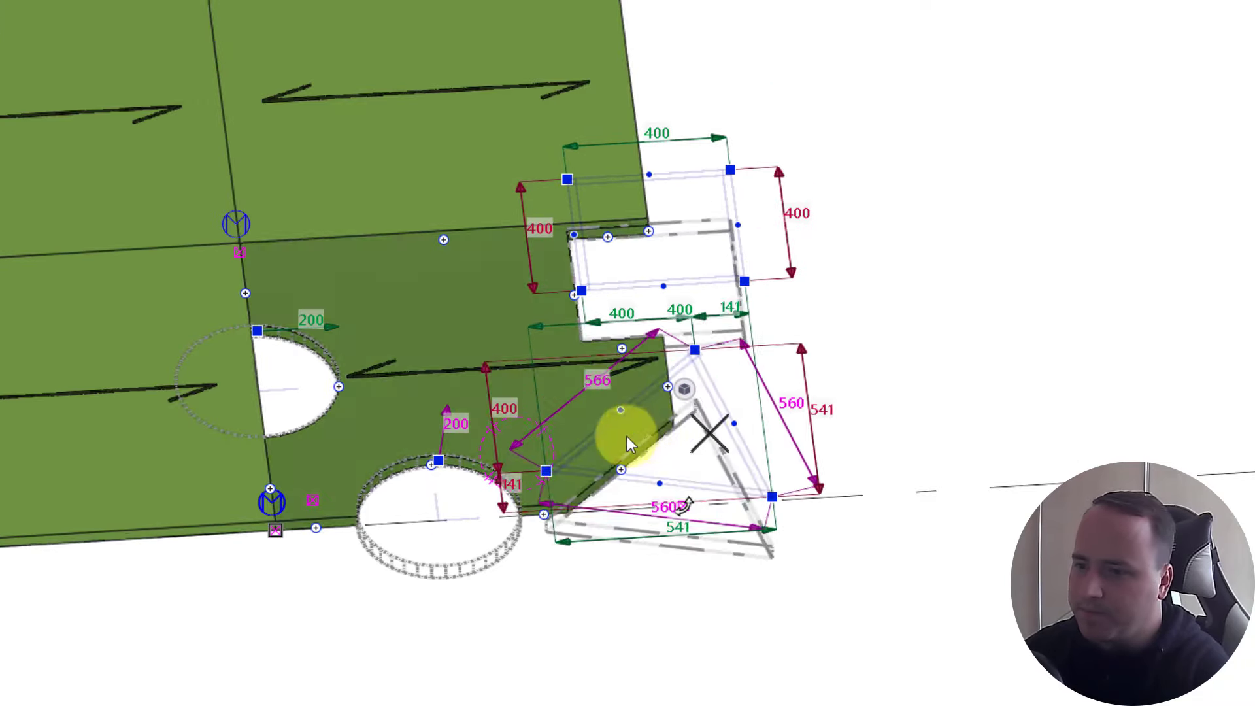
middle_click_drag(627, 436, 821, 475, "ctrl")
left_click(822, 476)
Move the circular cut on the grid line C edge farther into the grating by repositioning its centre
scroll(560, 610, "up", 1)
scroll(561, 613, "up", 2)
left_click(588, 392)
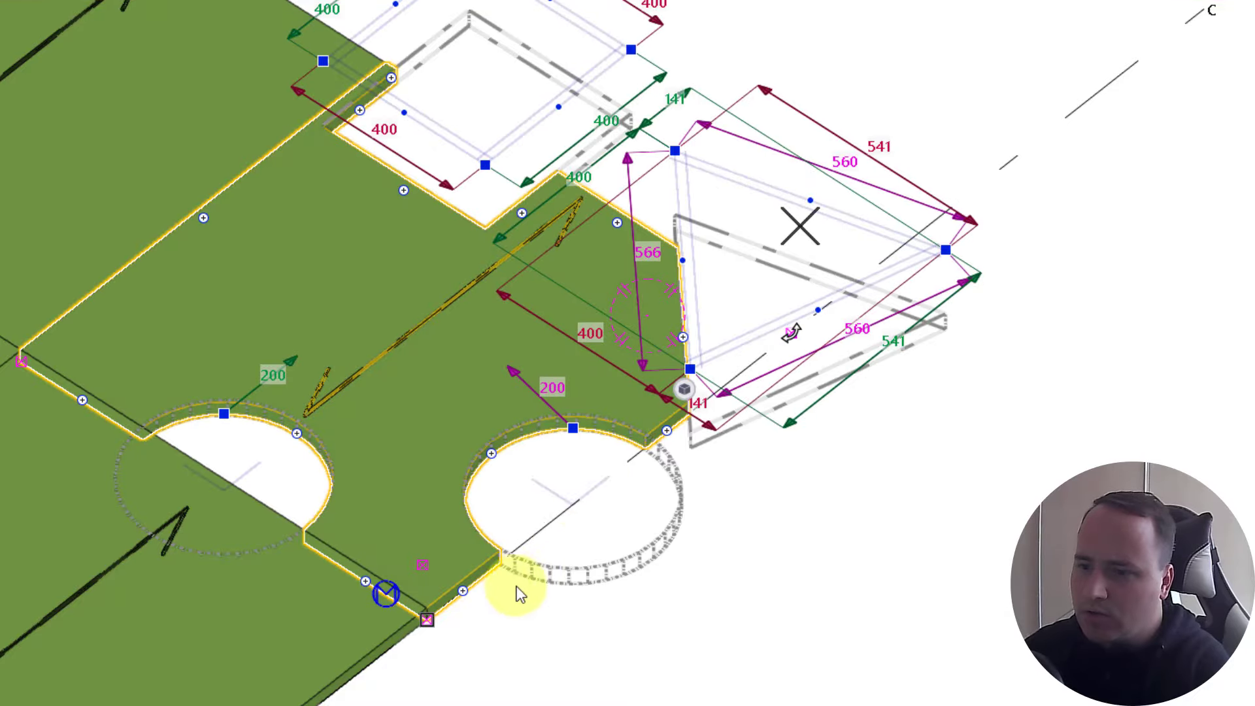
scroll(578, 481, "up", 2)
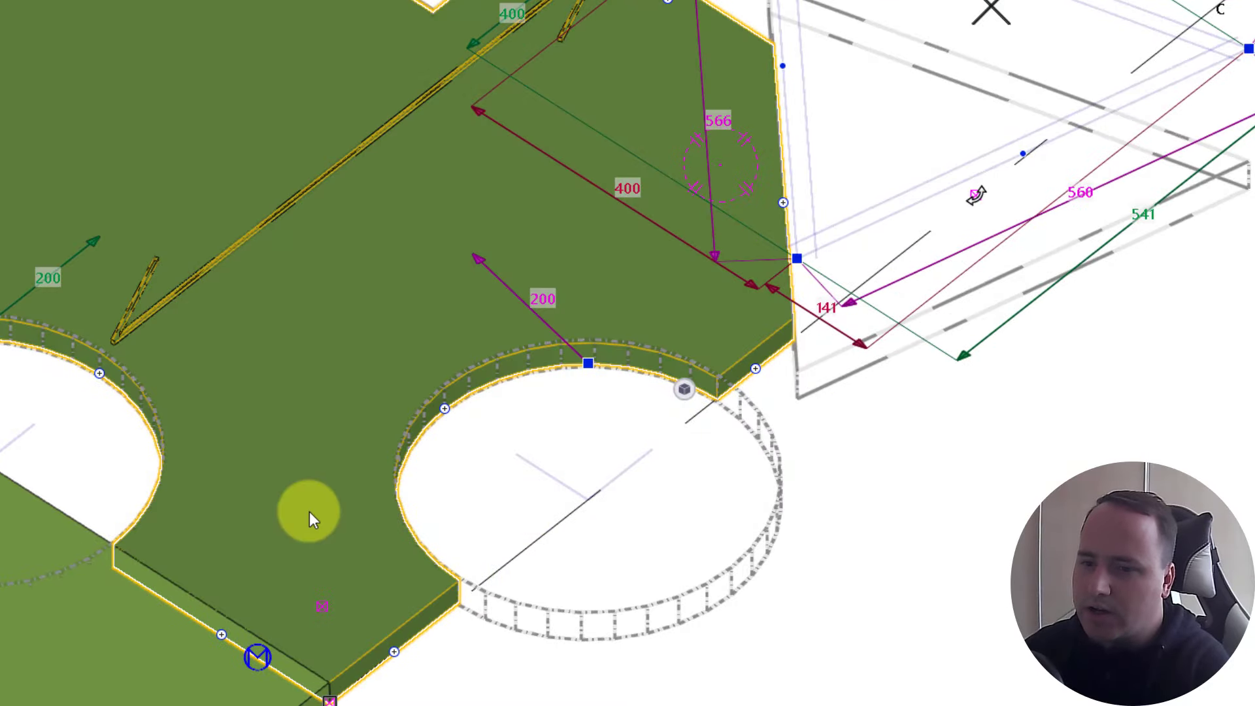
middle_click_drag(319, 521, 488, 533, "ctrl")
scroll(432, 432, "up", 2)
middle_click_drag(469, 422, 529, 364, "ctrl")
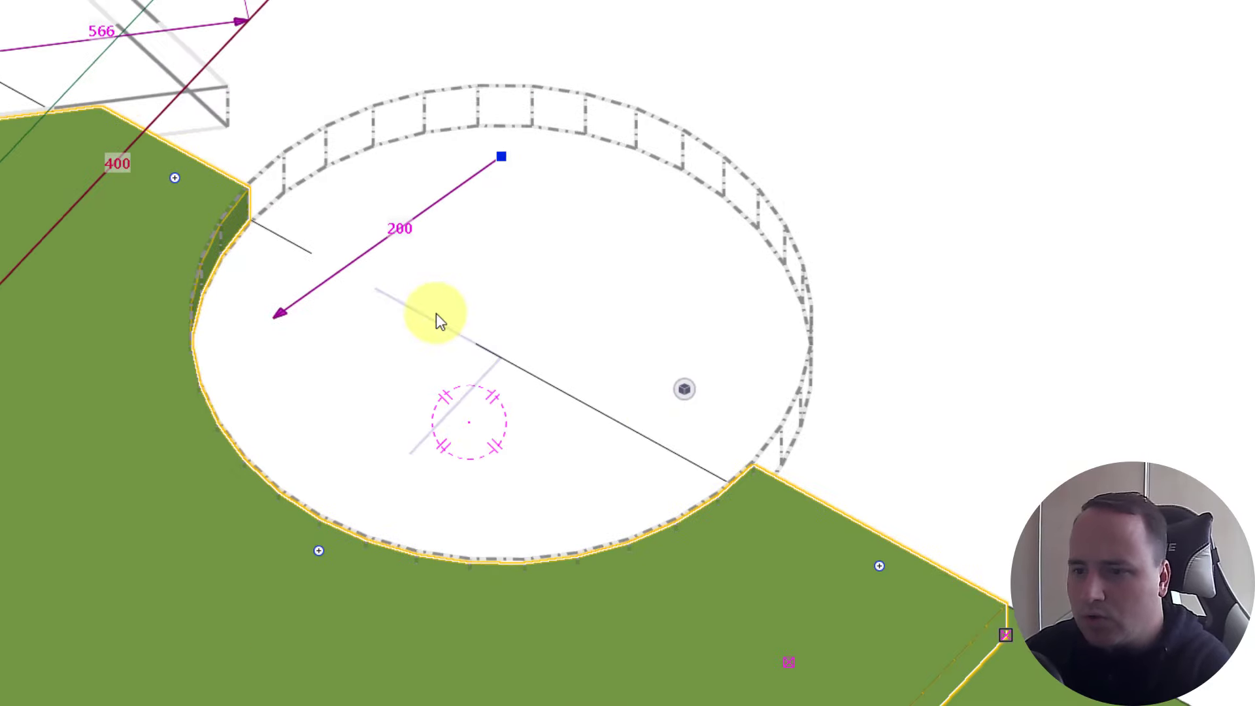
scroll(437, 313, "up", 2)
scroll(464, 490, "down", 3)
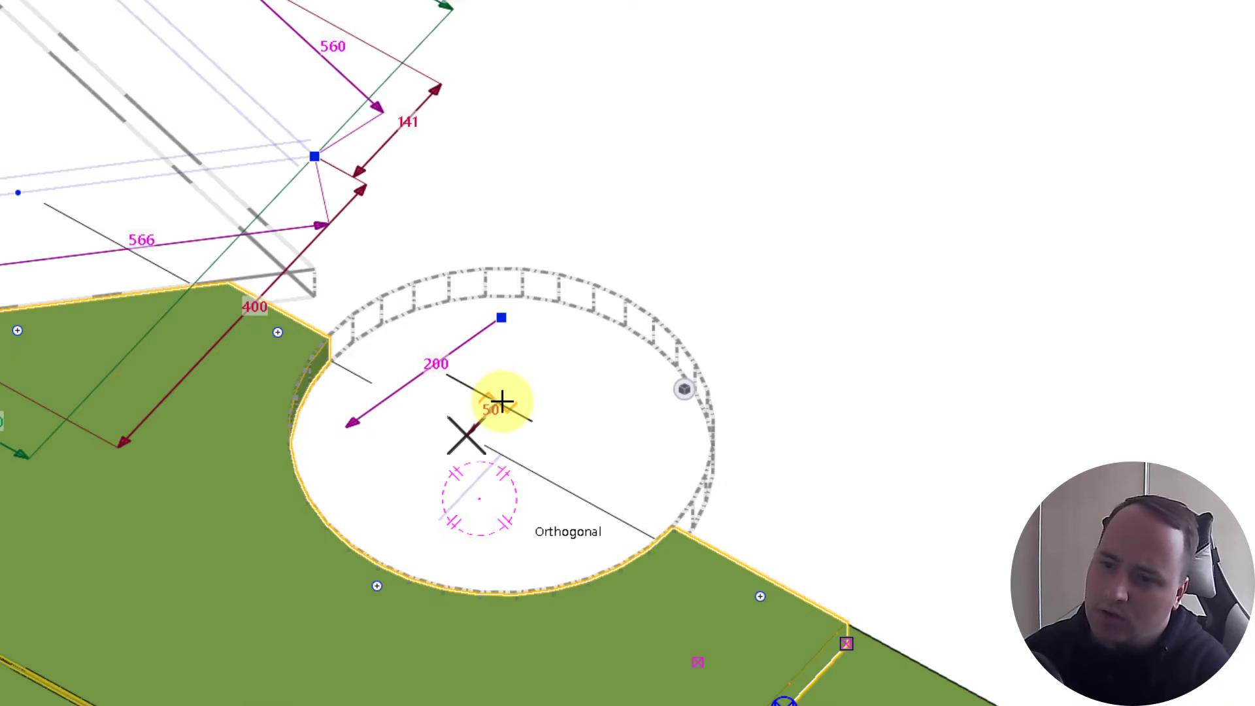
left_click_drag(502, 401, 431, 474)
left_click_drag(515, 401, 429, 459)
left_click_drag(442, 519, 469, 520)
scroll(510, 483, "down", 2)
mouse_move(513, 491)
middle_mouse_down("ctrl")
mouse_move(202, 499)
mouse_move(483, 440)
mouse_move(510, 447)
middle_mouse_up("ctrl")
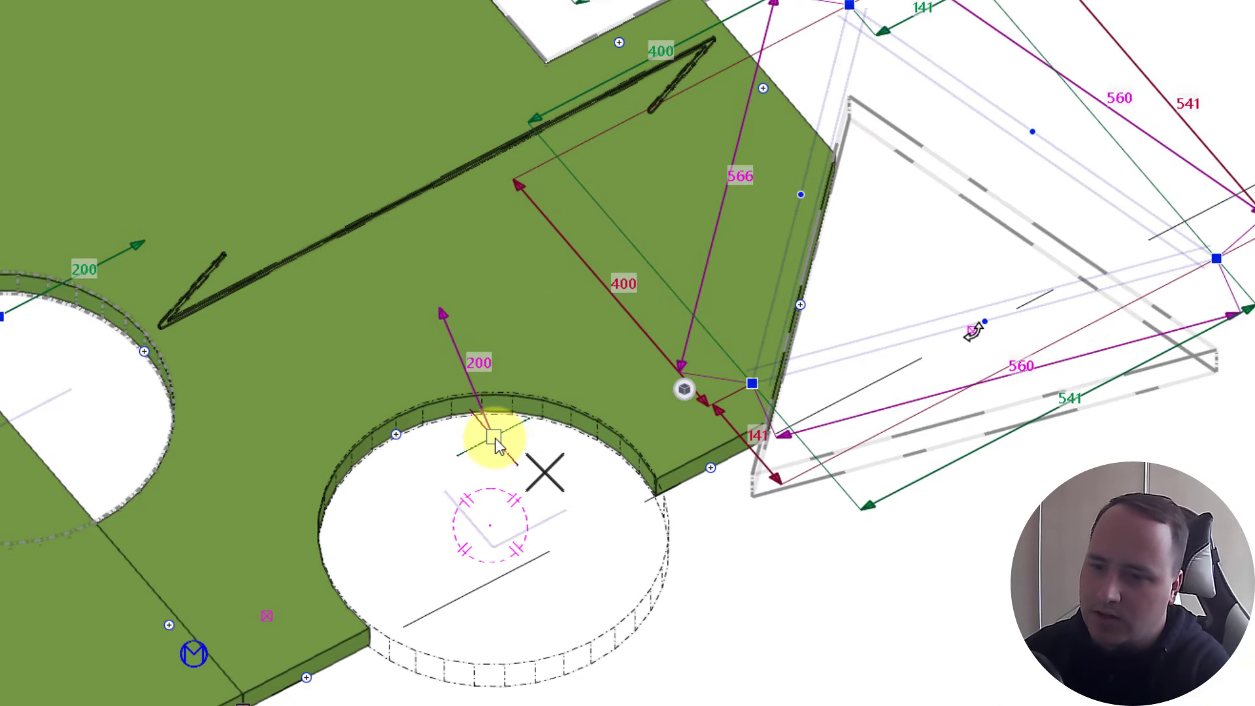
mouse_move(497, 446)
left_mouse_down()
mouse_move(465, 457)
mouse_move(393, 366)
mouse_move(330, 342)
mouse_move(517, 355)
mouse_move(405, 556)
left_mouse_up()
Reduce the radius of the circular cut near grid line C to about 123
scroll(505, 568, "down", 3)
middle_click_drag(494, 431, 597, 350, "ctrl")
scroll(503, 420, "up", 2)
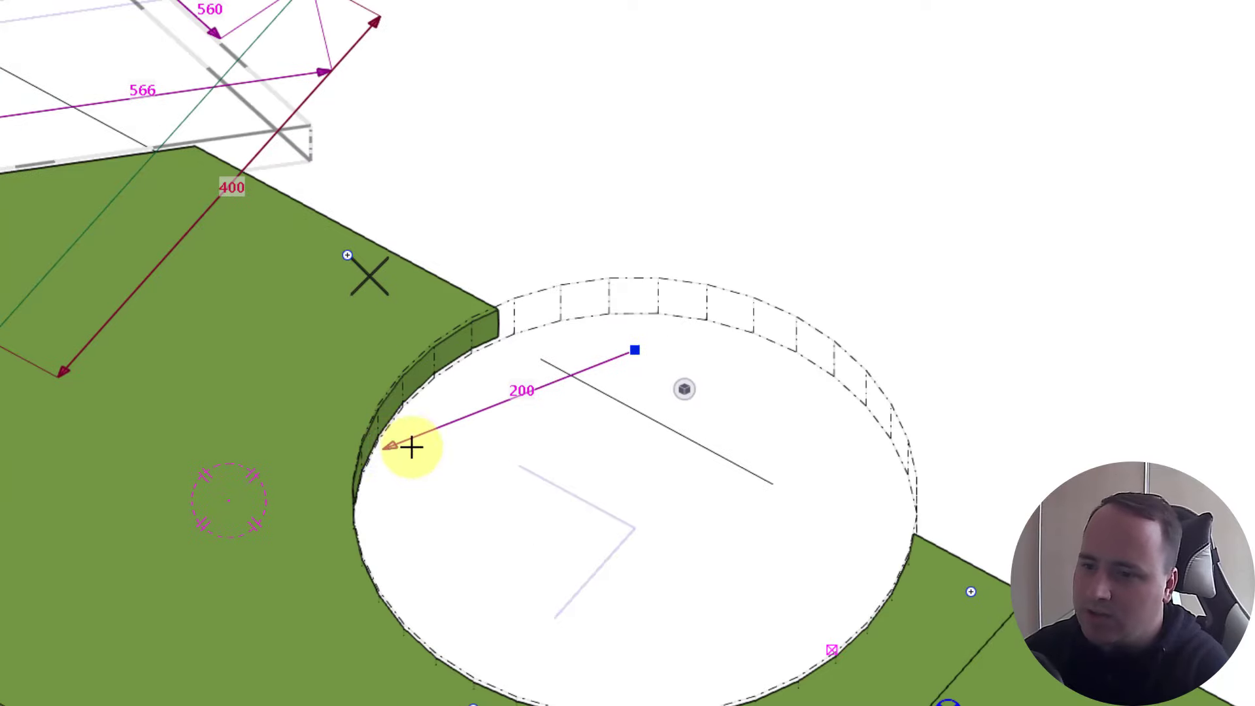
left_click_drag(411, 447, 497, 437)
scroll(536, 457, "down", 2)
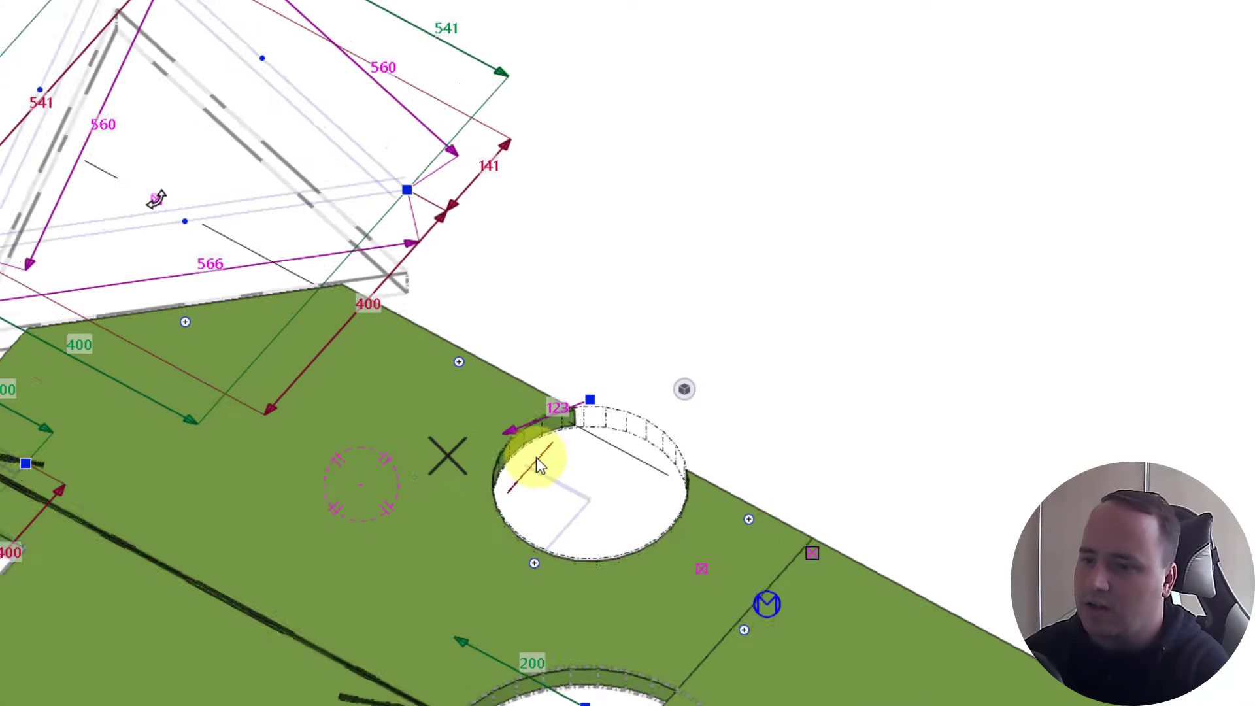
Move the contextual toolbar farther aside and try removing all cuts from the grating at once
scroll(537, 457, "down", 2)
middle_click_drag(536, 457, 226, 523, "ctrl")
scroll(401, 478, "down", 3)
middle_click_drag(401, 477, 404, 515, "ctrl")
scroll(403, 515, "up", 2)
mouse_move(684, 392)
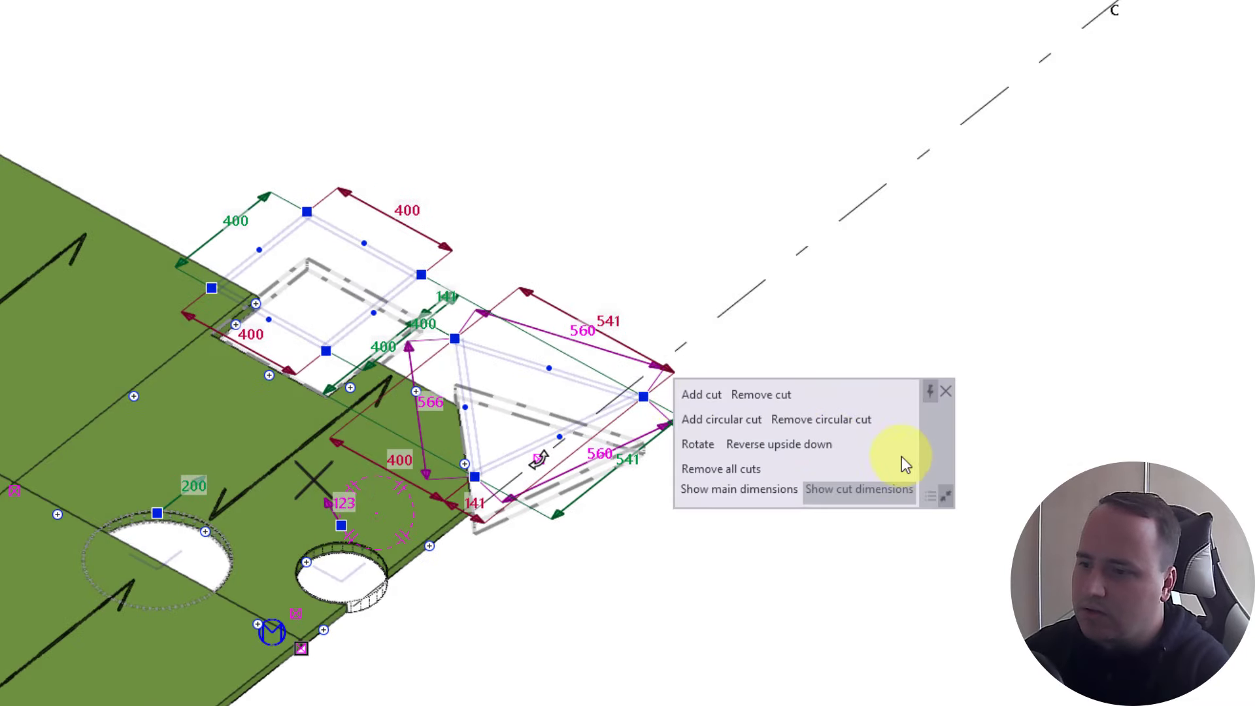
left_click_drag(935, 451, 1034, 468)
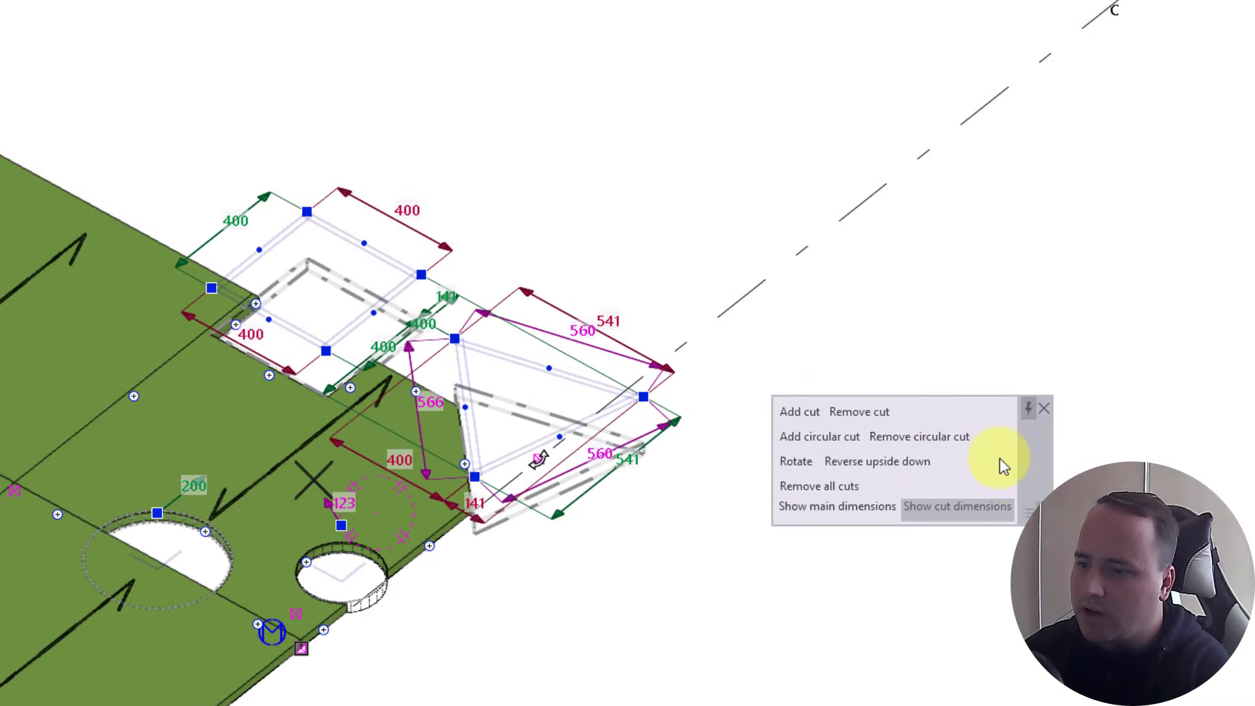
left_click(837, 492)
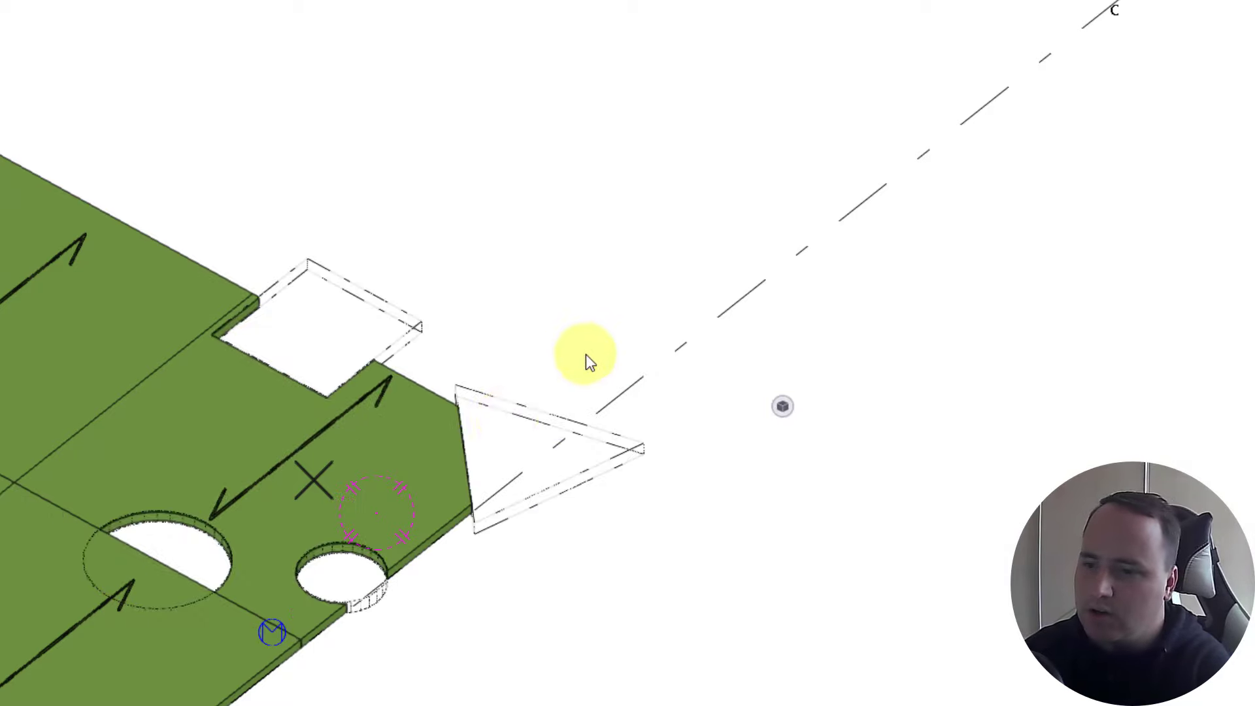
Reselect the corner grating and remove only its rectangular cut
left_click(416, 457)
mouse_move(783, 406)
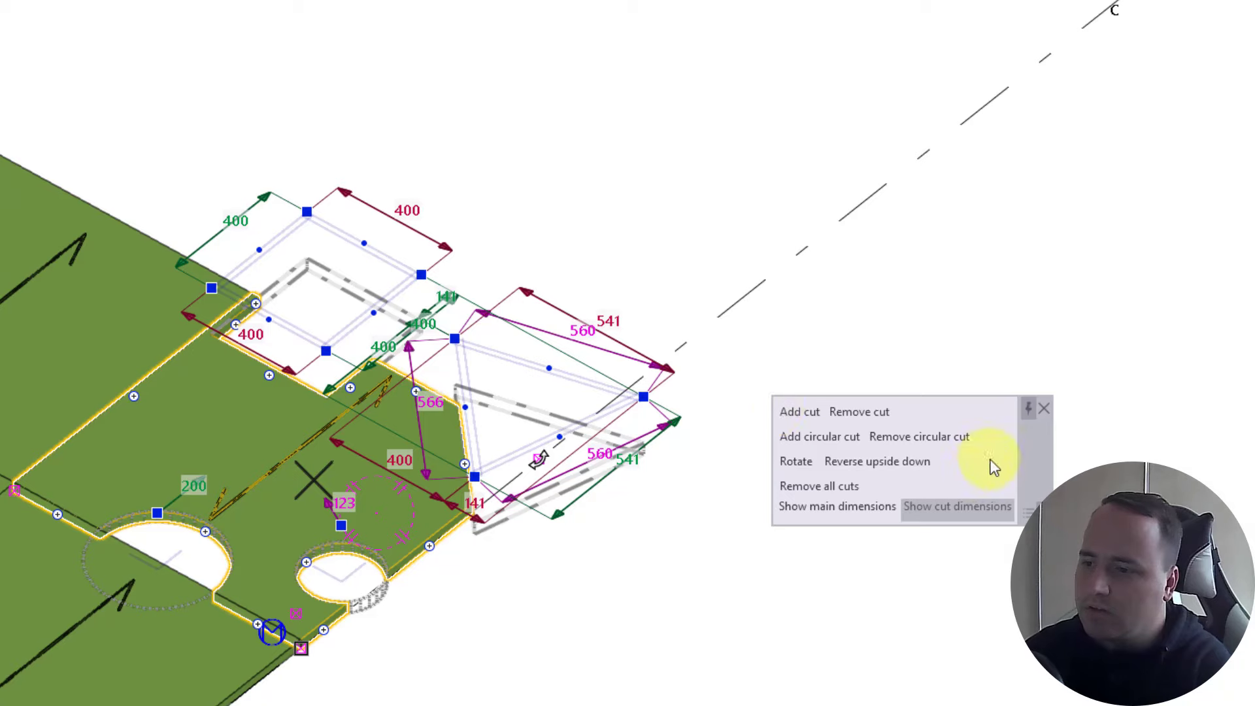
left_click_drag(993, 465, 1037, 515)
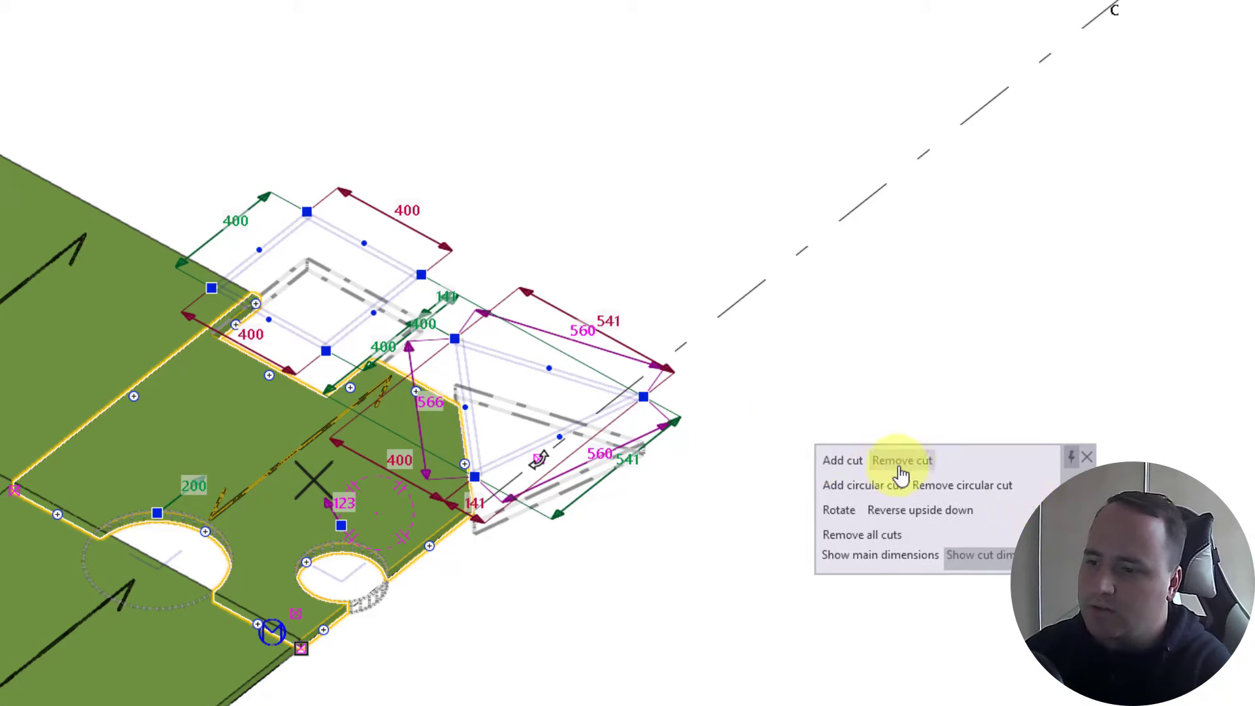
left_click(918, 471)
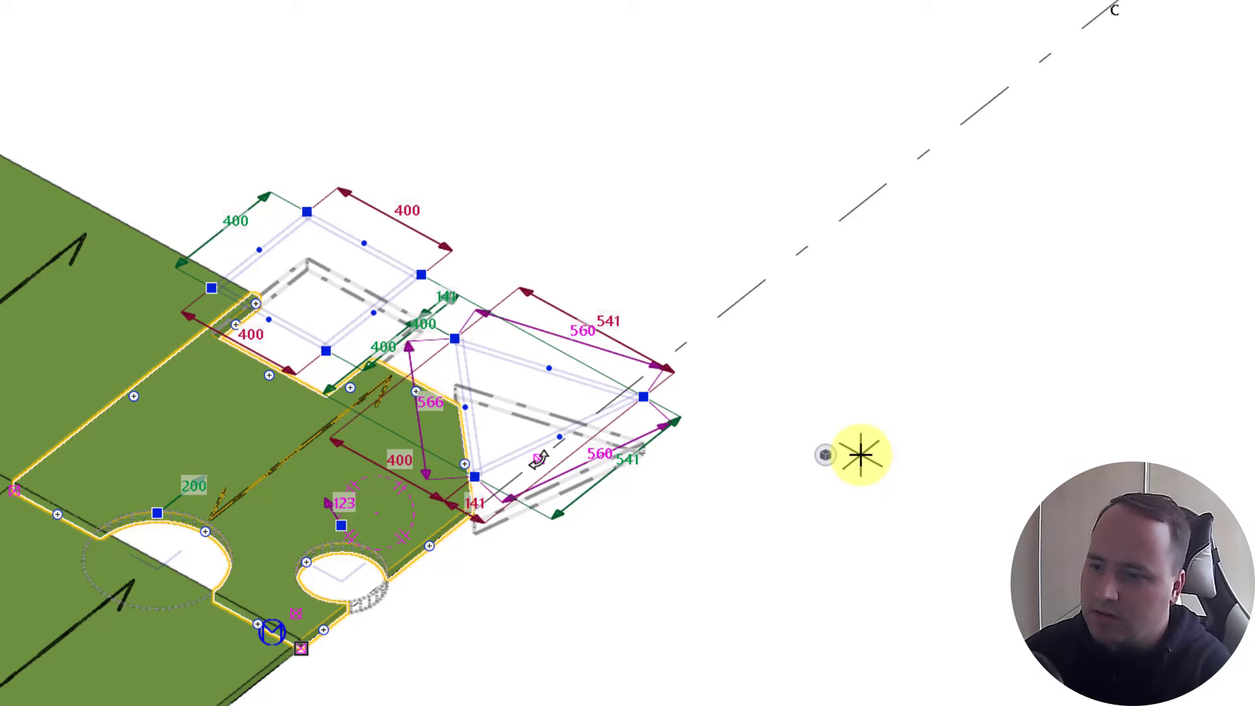
left_click(826, 454)
scroll(389, 439, "up", 2)
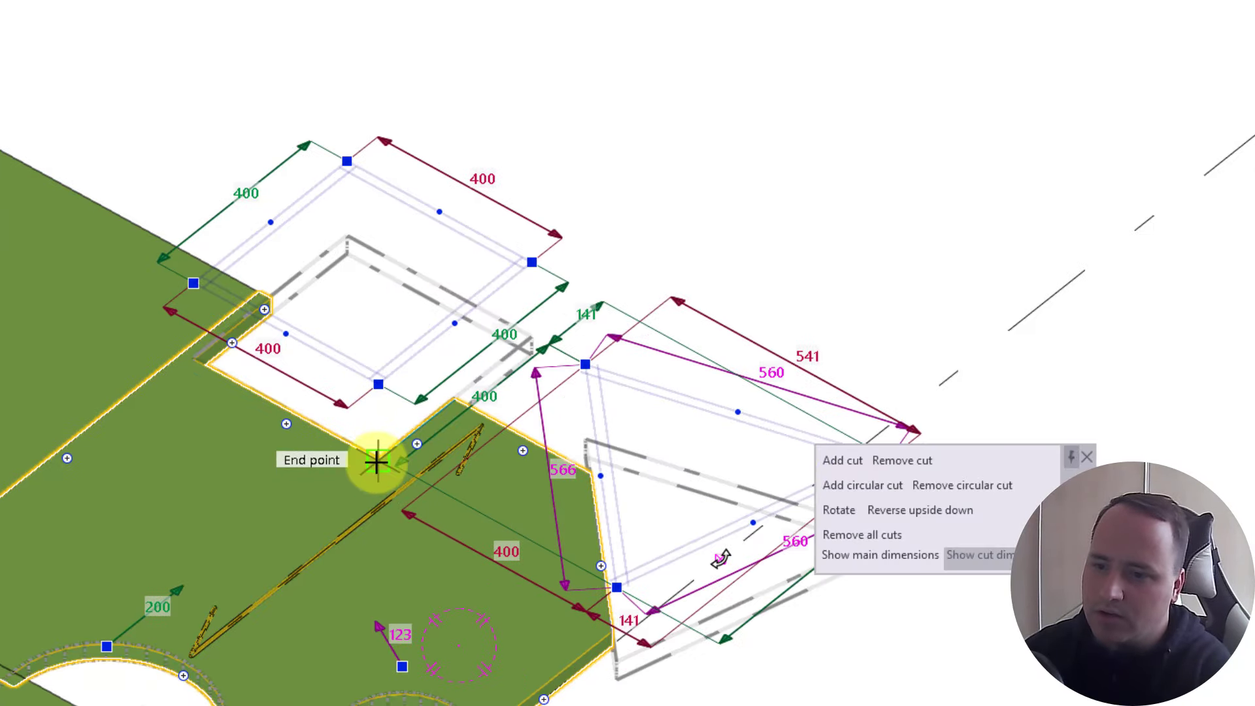
left_click(379, 461)
Remove the triangular cut at the grating's corner on grid line C
scroll(412, 283, "down", 5)
scroll(458, 451, "up", 4)
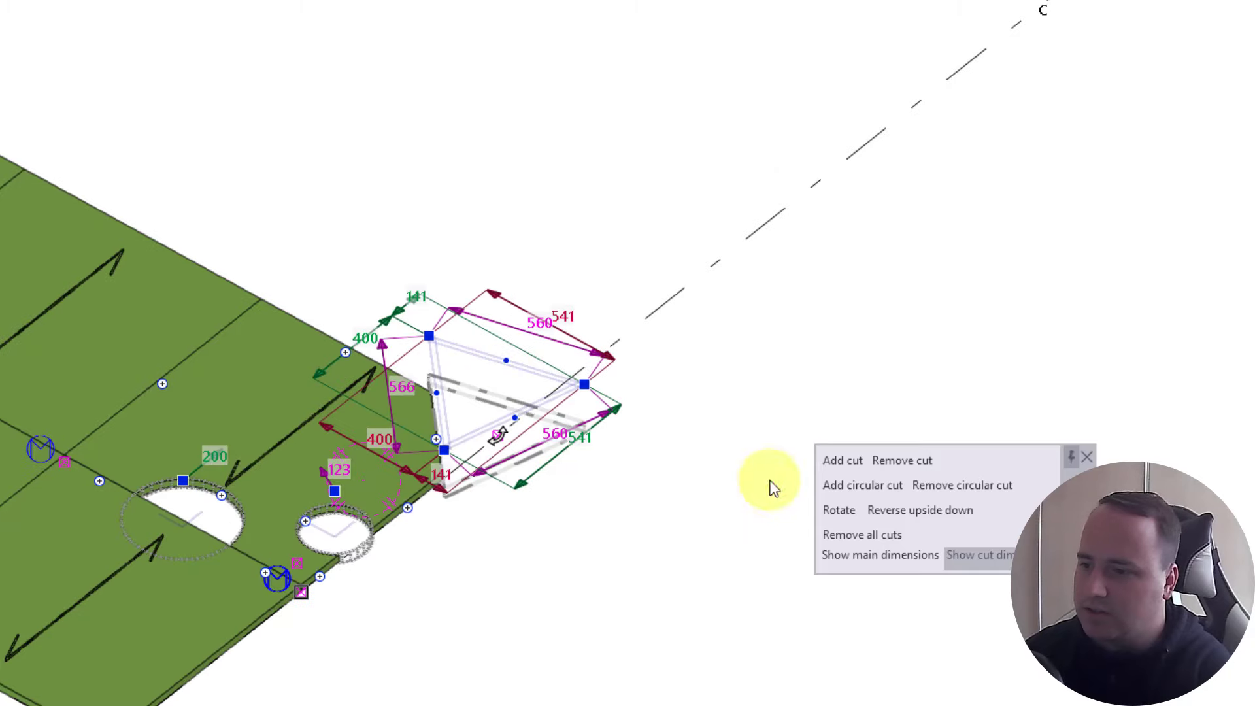
left_click(902, 460)
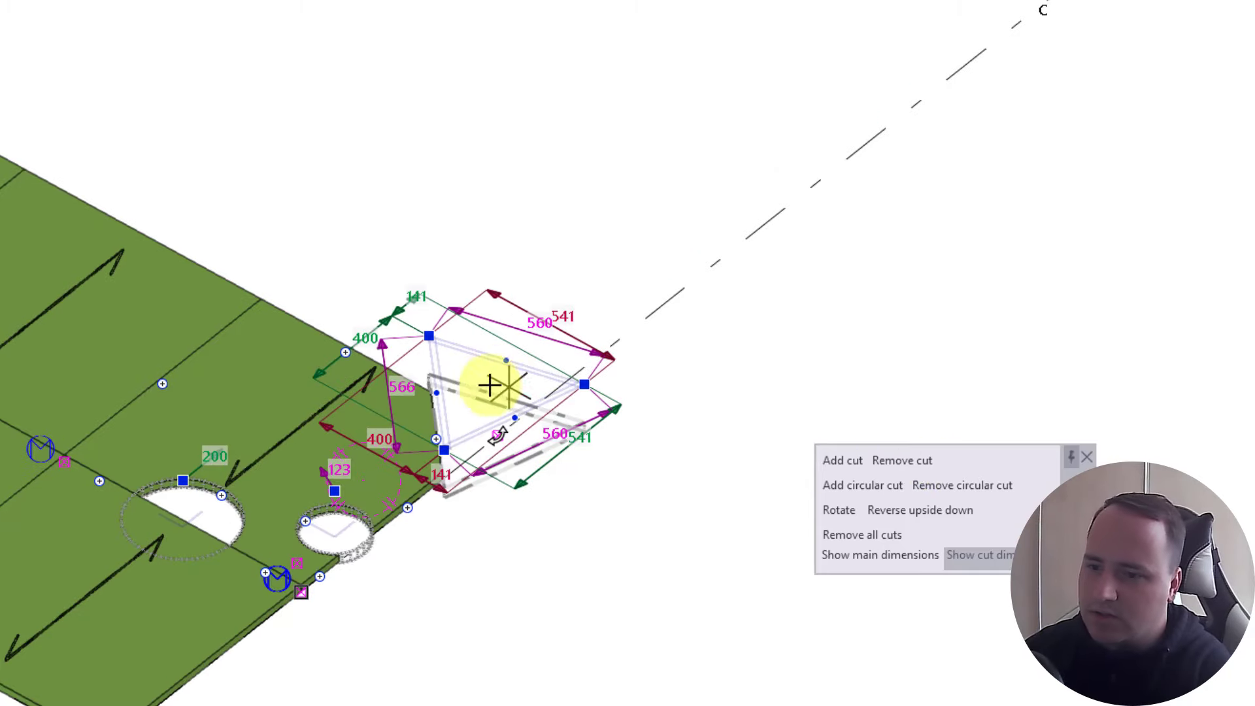
left_click(440, 385)
Remove both circular cuts, first the one on the edge shared with the first row, and the one near grid line C
middle_click_drag(440, 386, 647, 453)
scroll(540, 441, "up", 3)
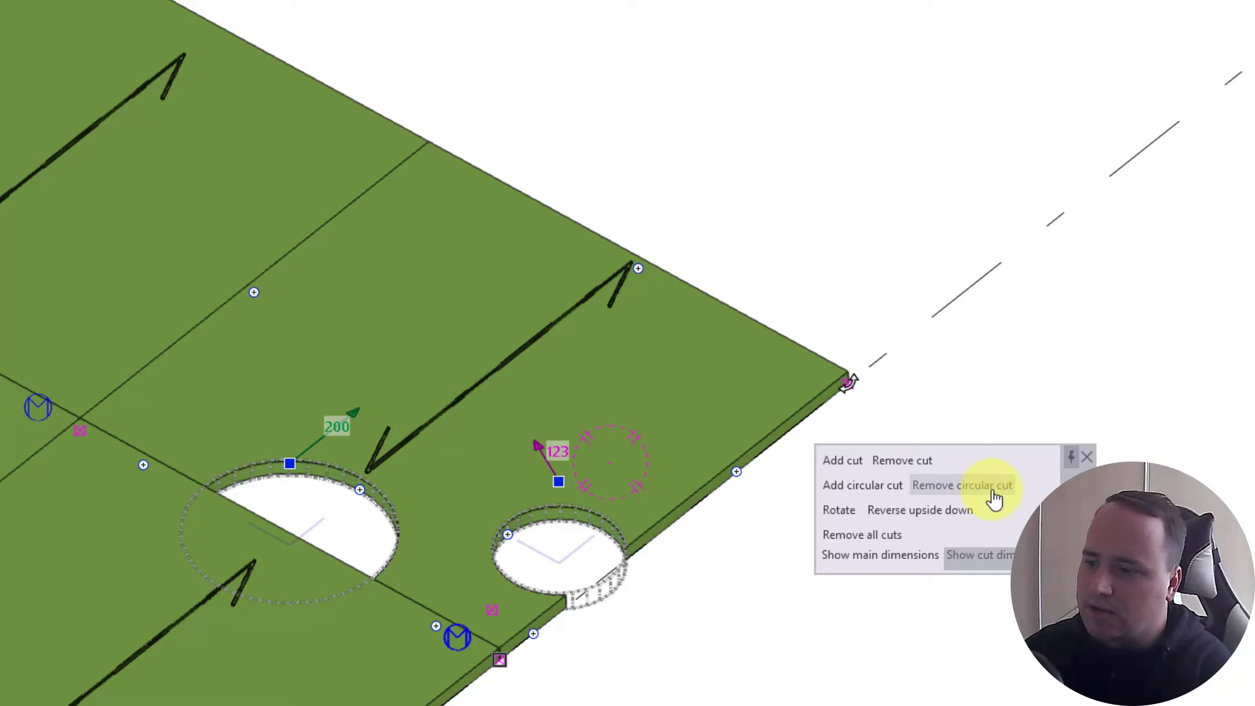
left_click(992, 489)
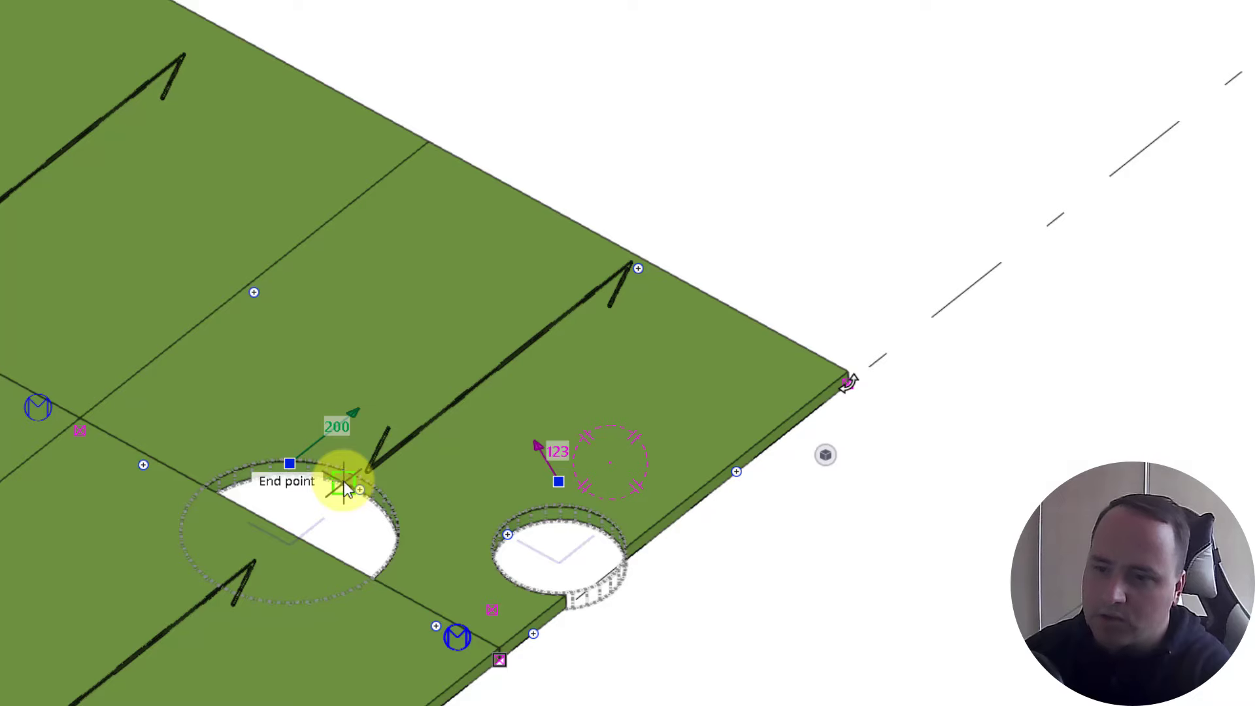
left_click(345, 490)
left_click(826, 455)
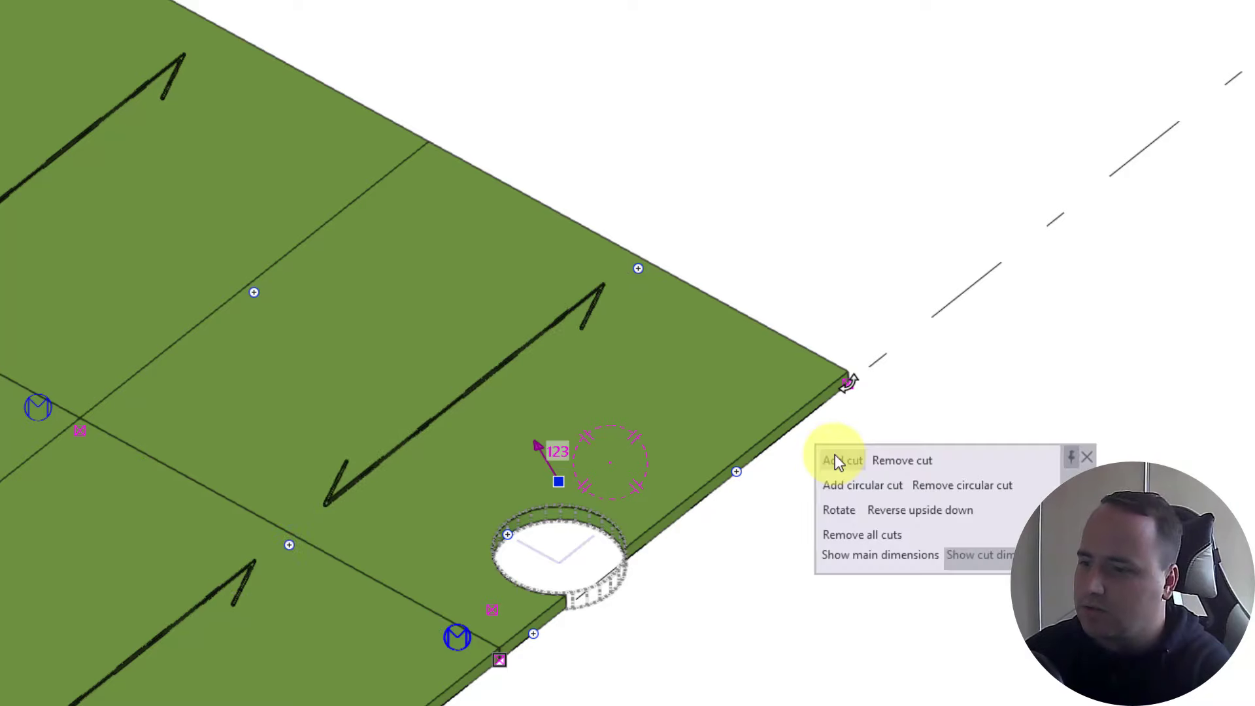
left_click(969, 495)
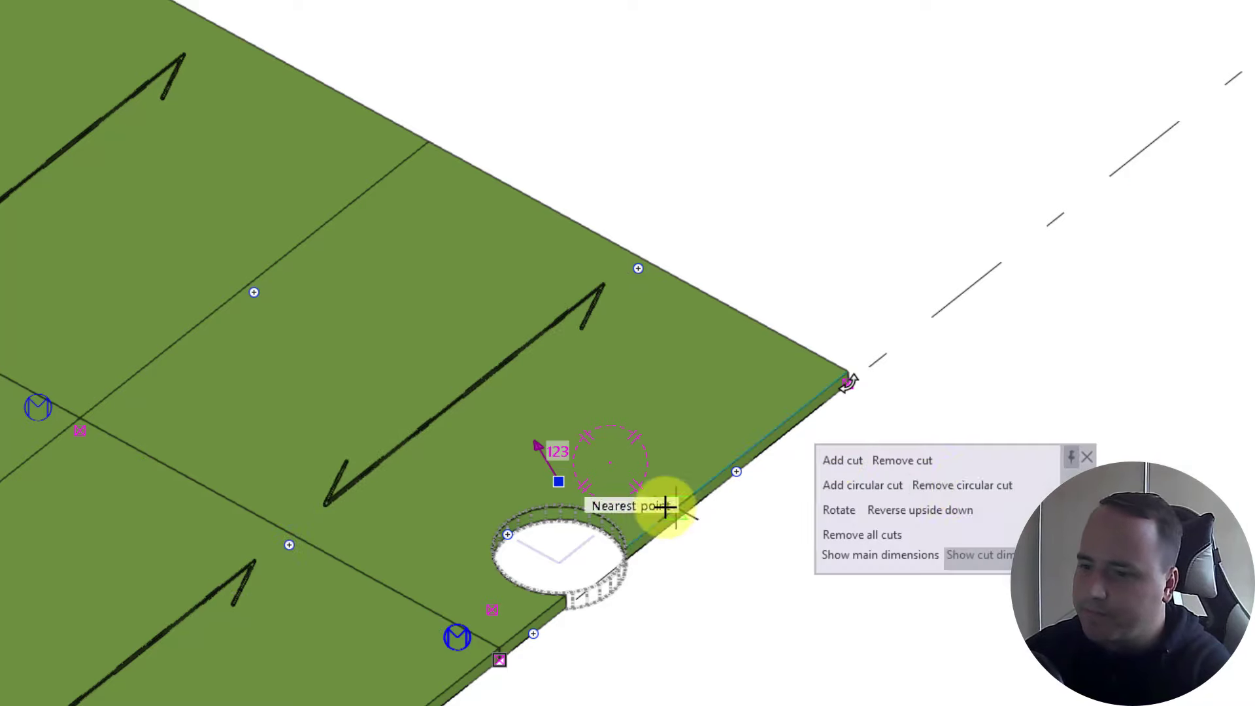
left_click(627, 528)
Select the corner grating and its neighbour in the same row and show their main dimensions
scroll(619, 528, "down", 4)
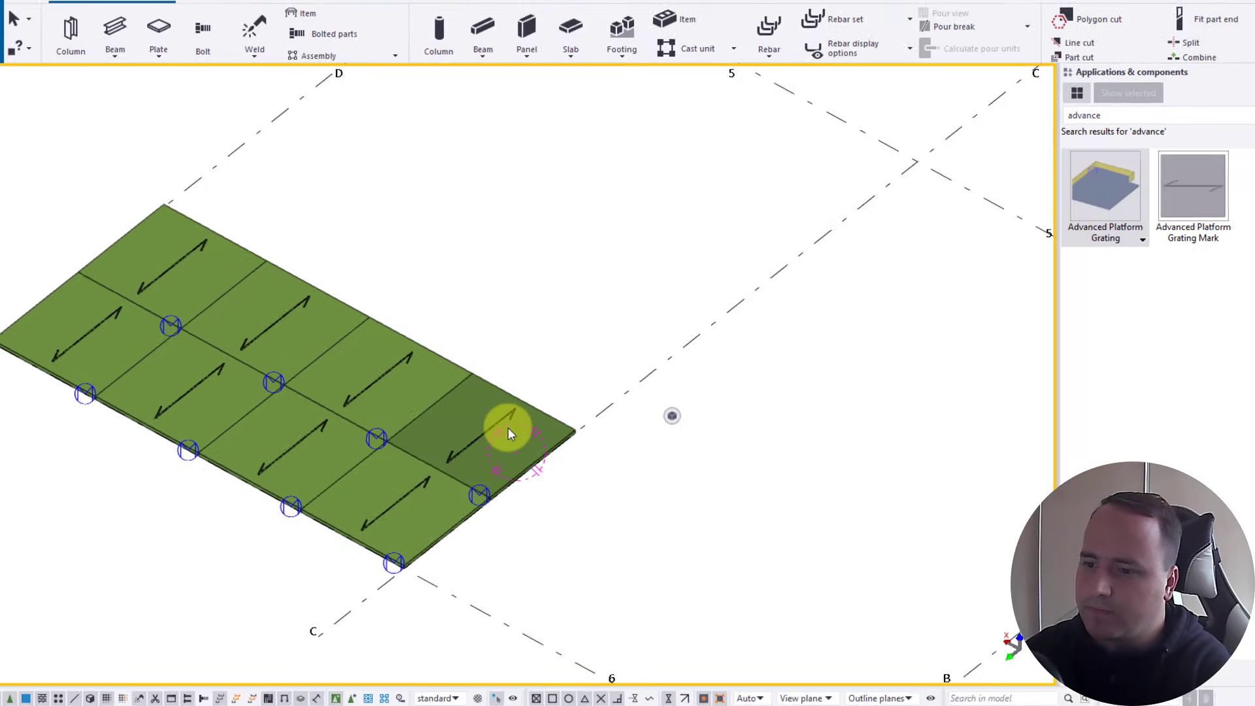
scroll(617, 477, "up", 2)
scroll(449, 421, "down", 2)
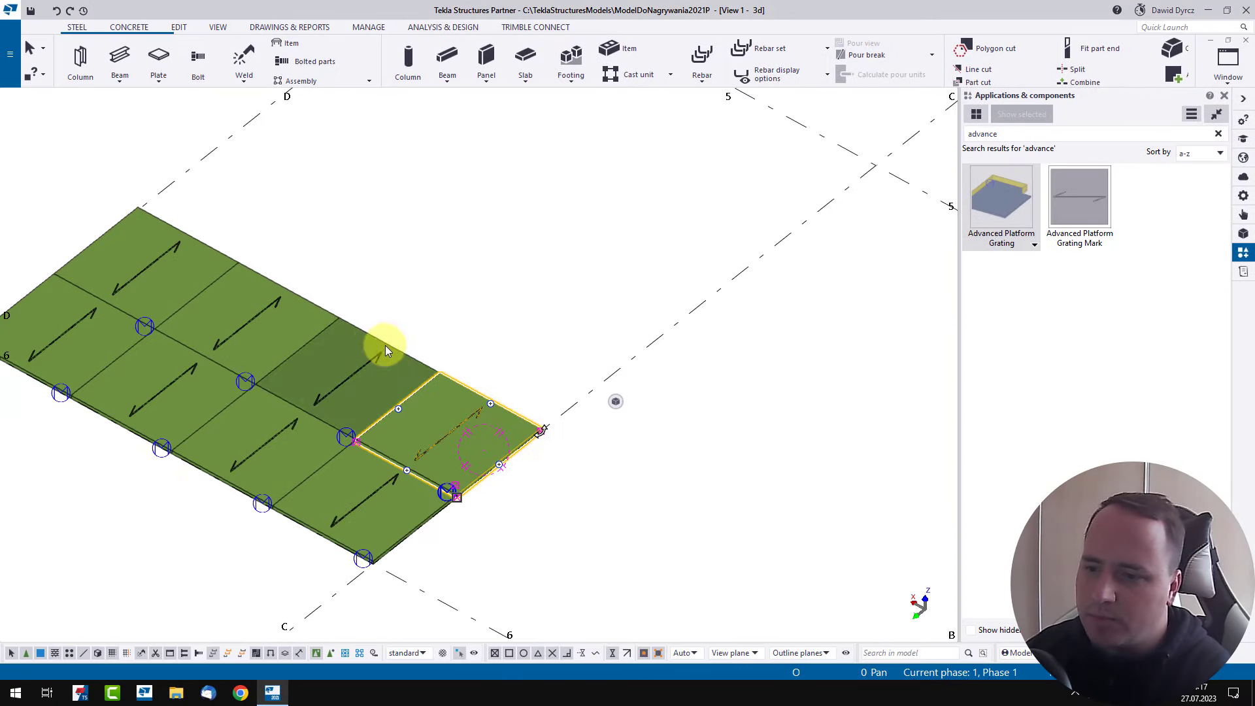
left_click(371, 366)
left_click(449, 400, "shift")
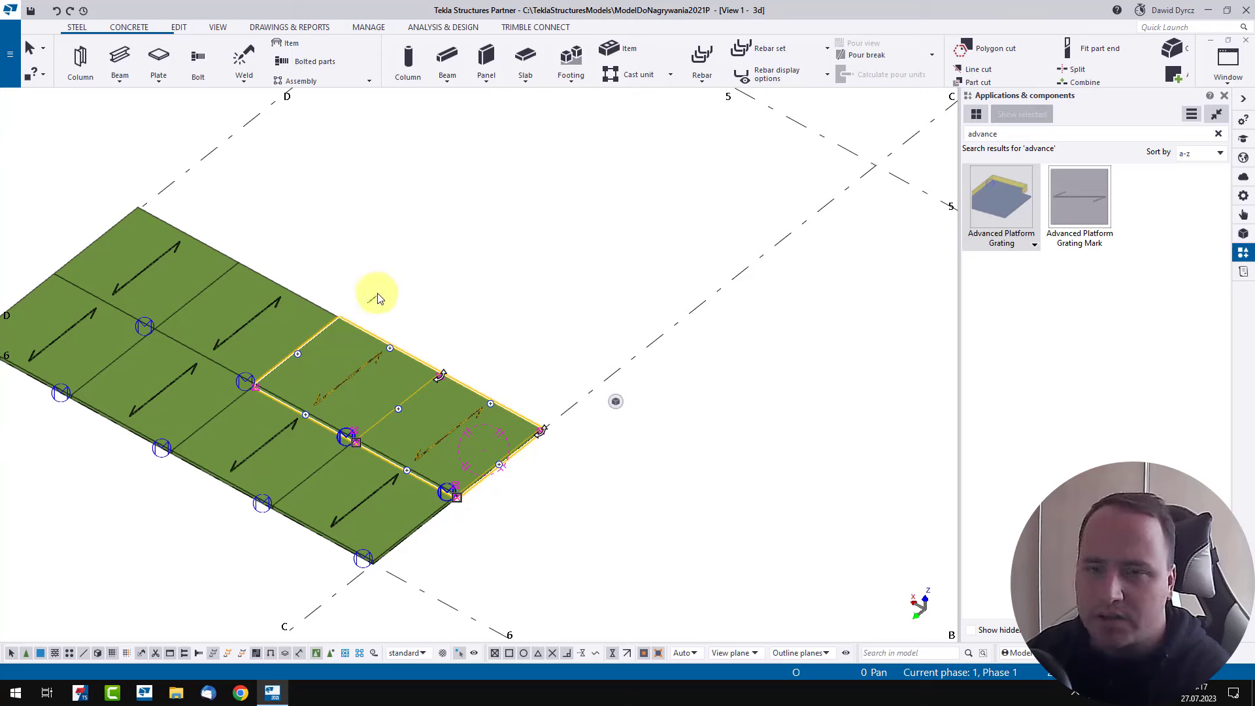
mouse_move(617, 401)
left_click(651, 482)
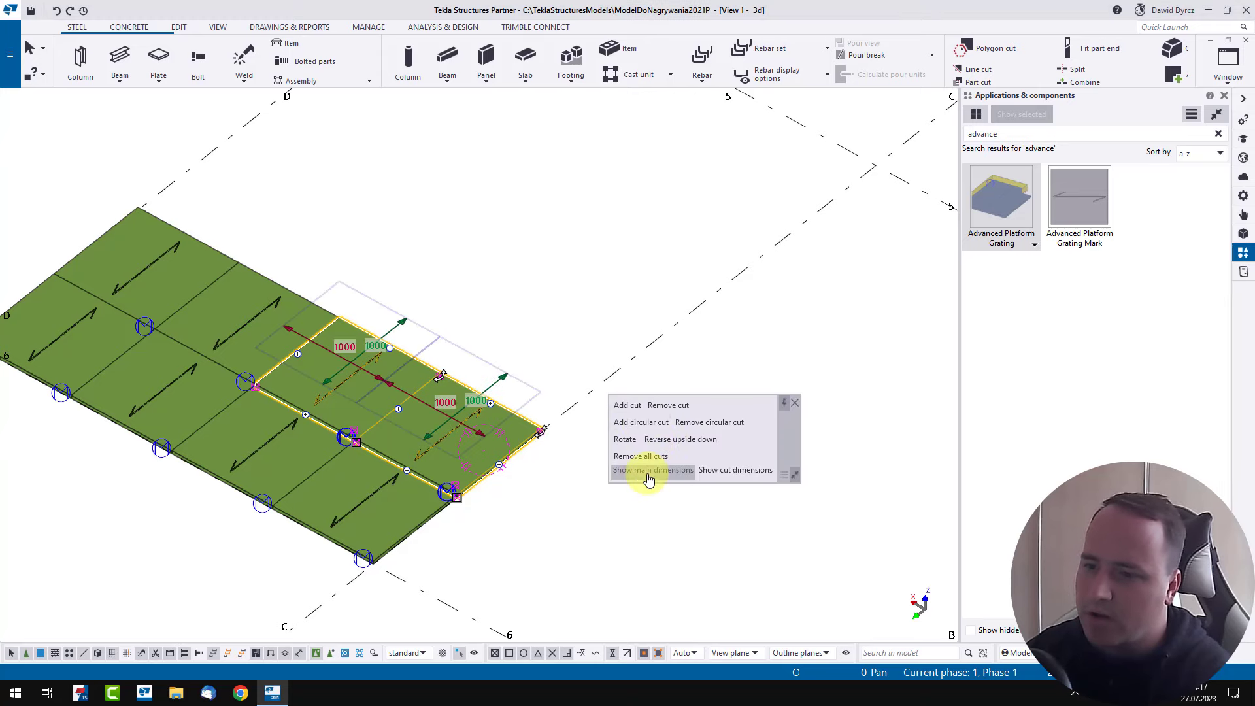
Select the four middle gratings across both rows to display their main dimensions together
middle_click_drag(418, 425, 468, 441, "ctrl")
left_click_drag(469, 441, 249, 340)
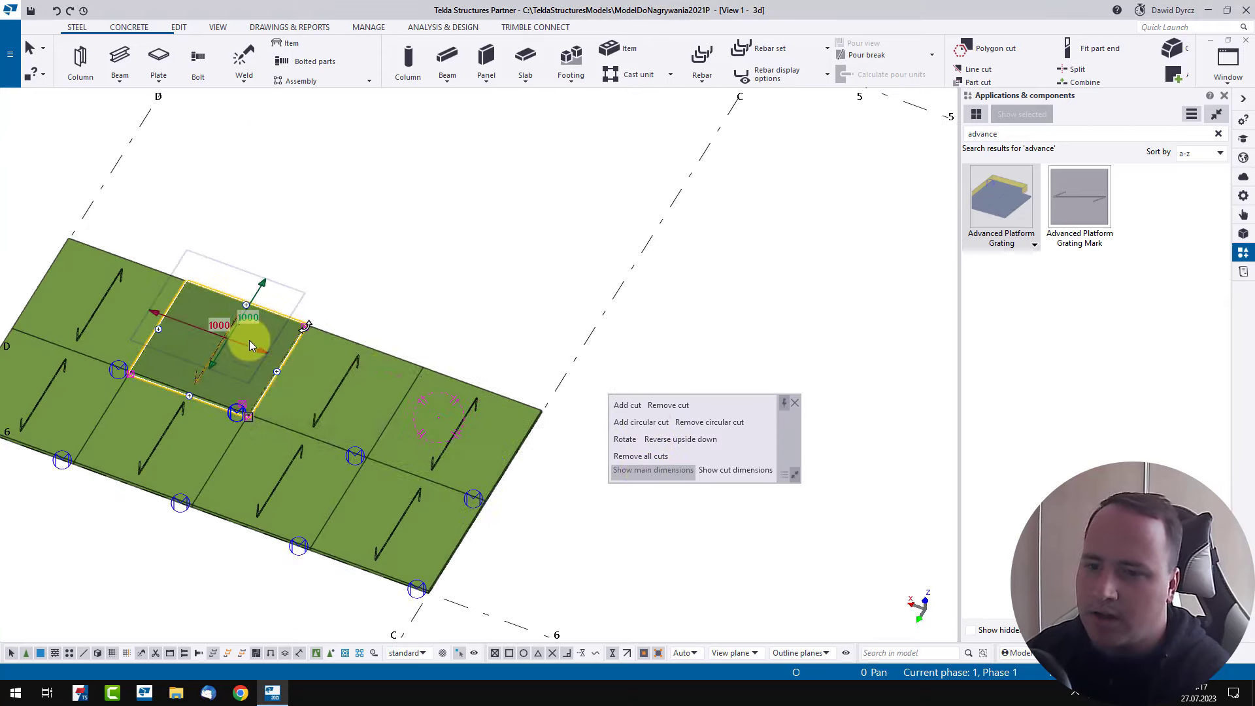
left_click_drag(345, 444, 164, 425)
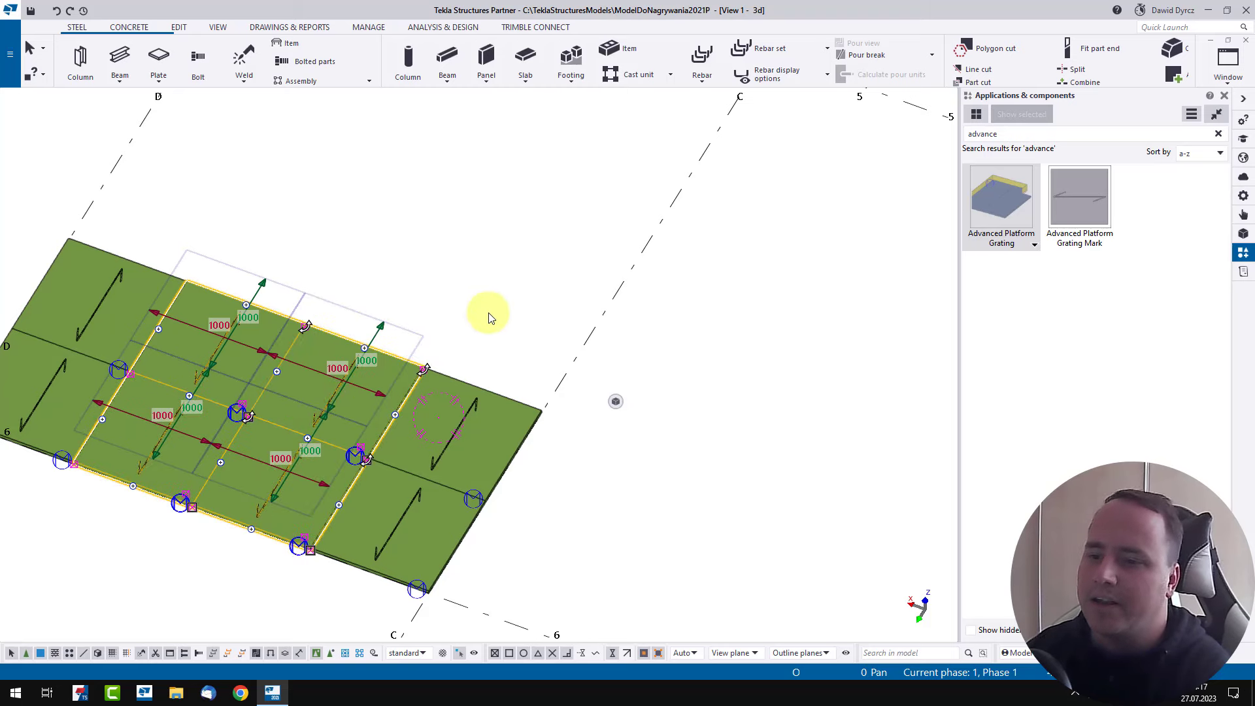
Select only the corner grating at grid line C, show its cut dimensions and switch back to its main dimensions
left_click(468, 394)
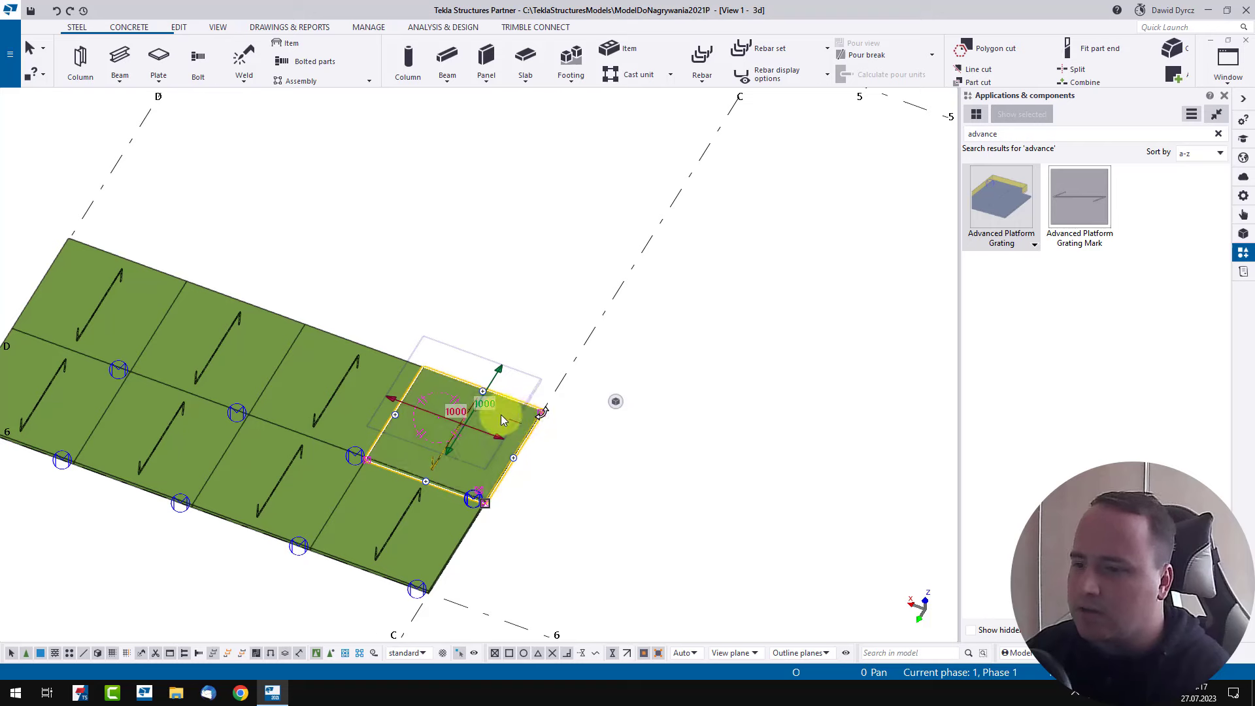
middle_click_drag(501, 414, 647, 398, "ctrl")
scroll(647, 398, "up", 2)
mouse_move(679, 451)
left_click(726, 479)
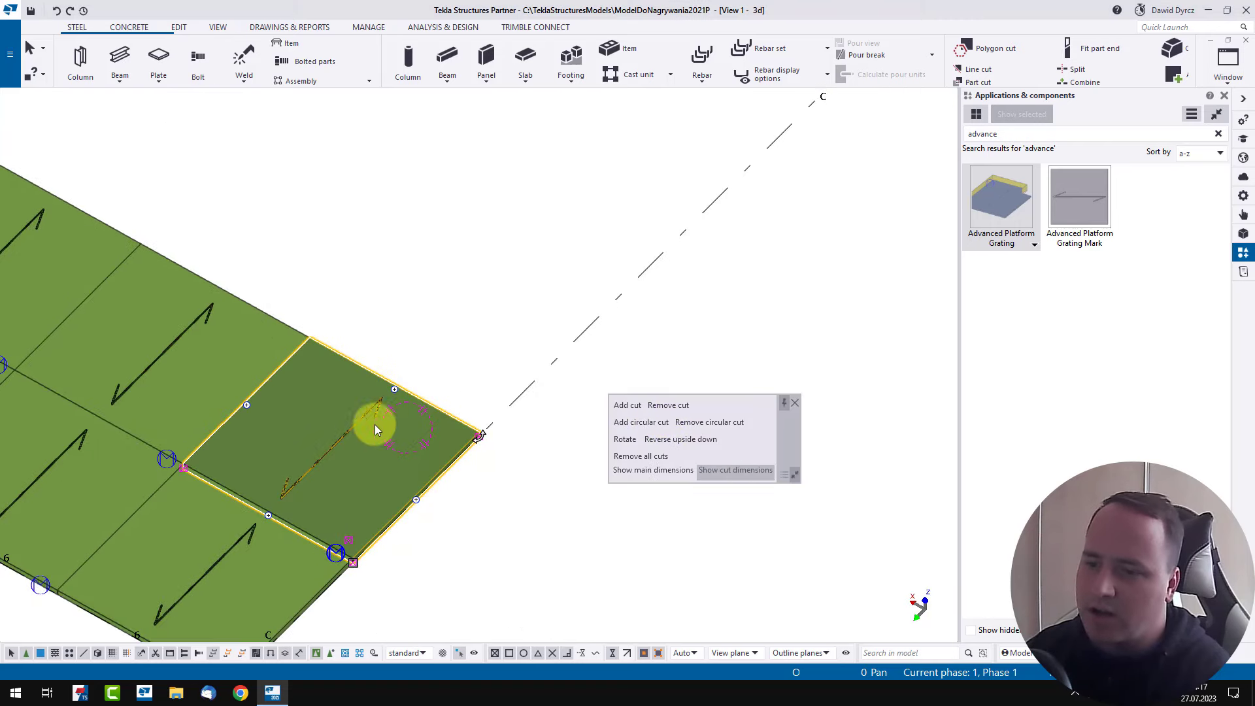
mouse_move(372, 426)
middle_mouse_down("ctrl")
mouse_move(323, 428)
mouse_move(373, 406)
middle_mouse_up("ctrl")
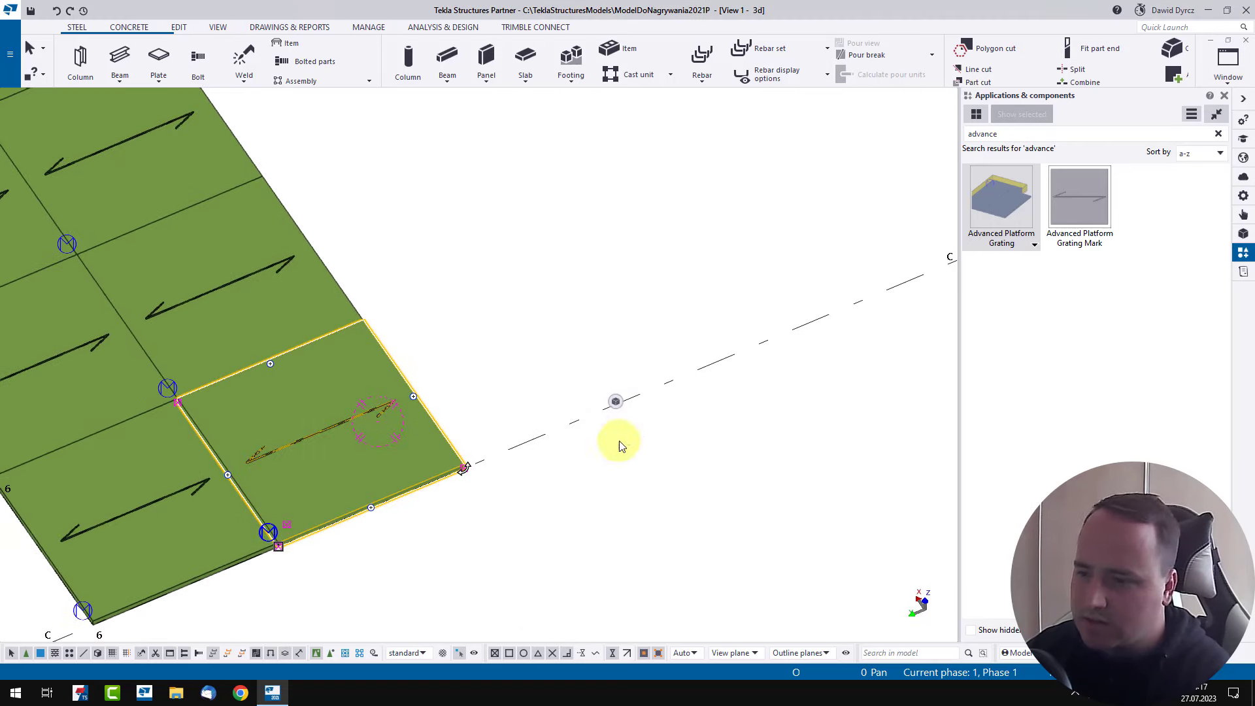
mouse_move(616, 402)
left_click(624, 471)
Rotate the corner grating's direction several times with Rotate, and flip the grating with Reverse upside down
middle_click_drag(624, 471, 629, 458, "ctrl")
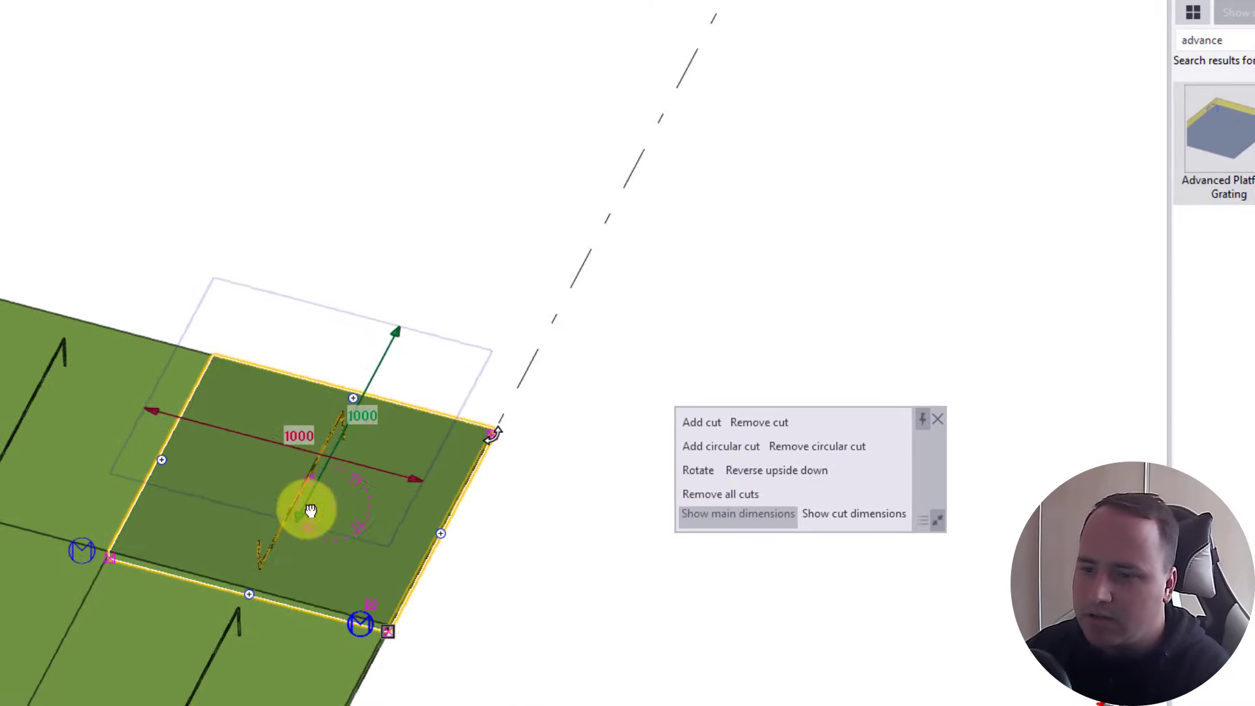
middle_click_drag(307, 510, 650, 490, "ctrl")
mouse_move(687, 416)
left_click(719, 472)
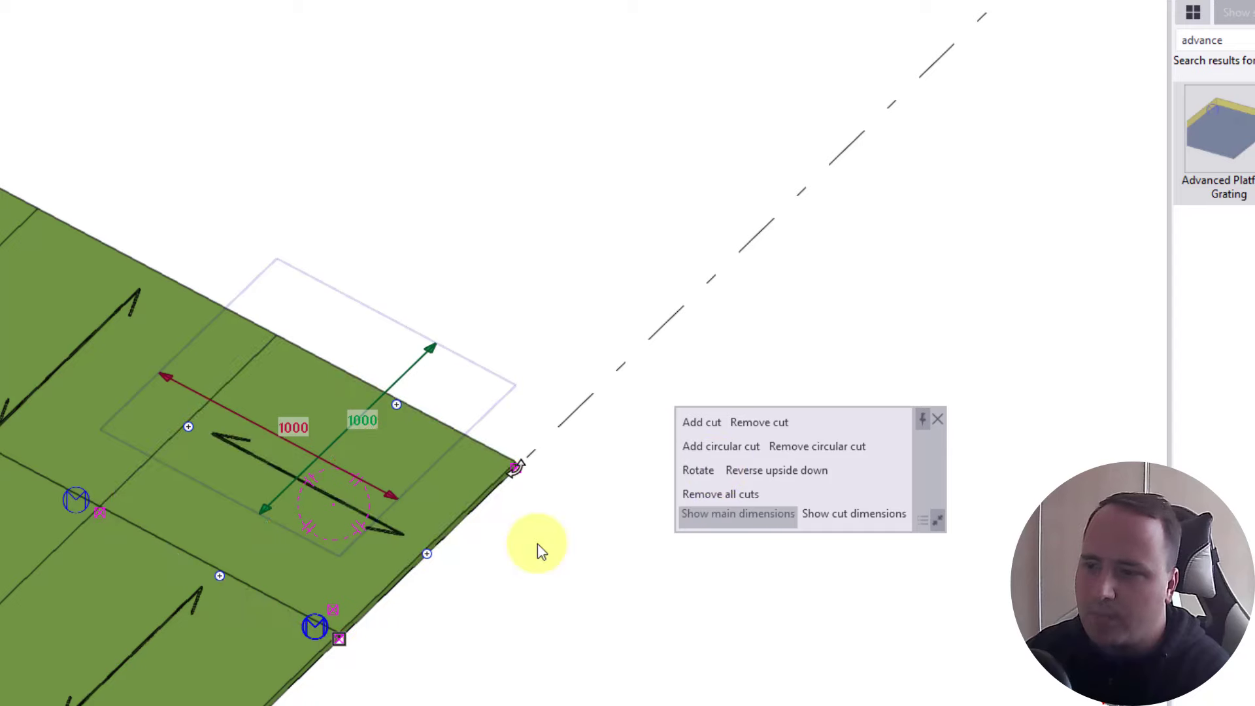
left_click(699, 472)
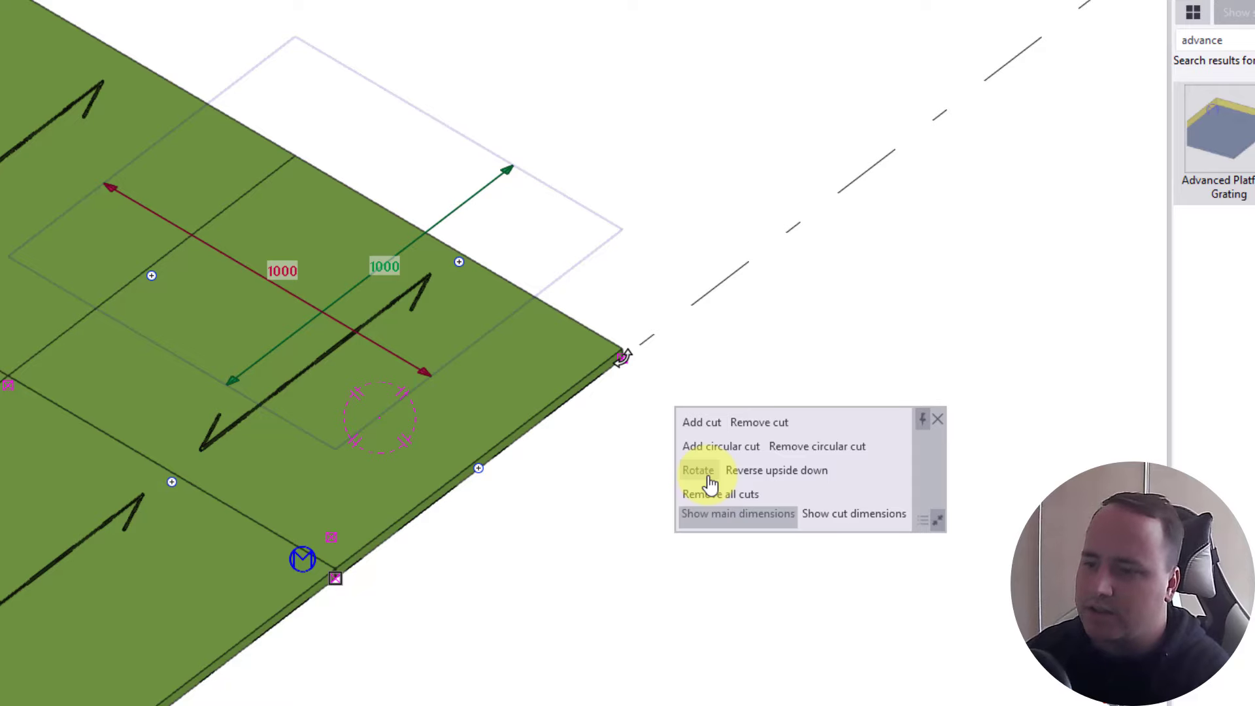
left_click(709, 476)
left_click(709, 476)
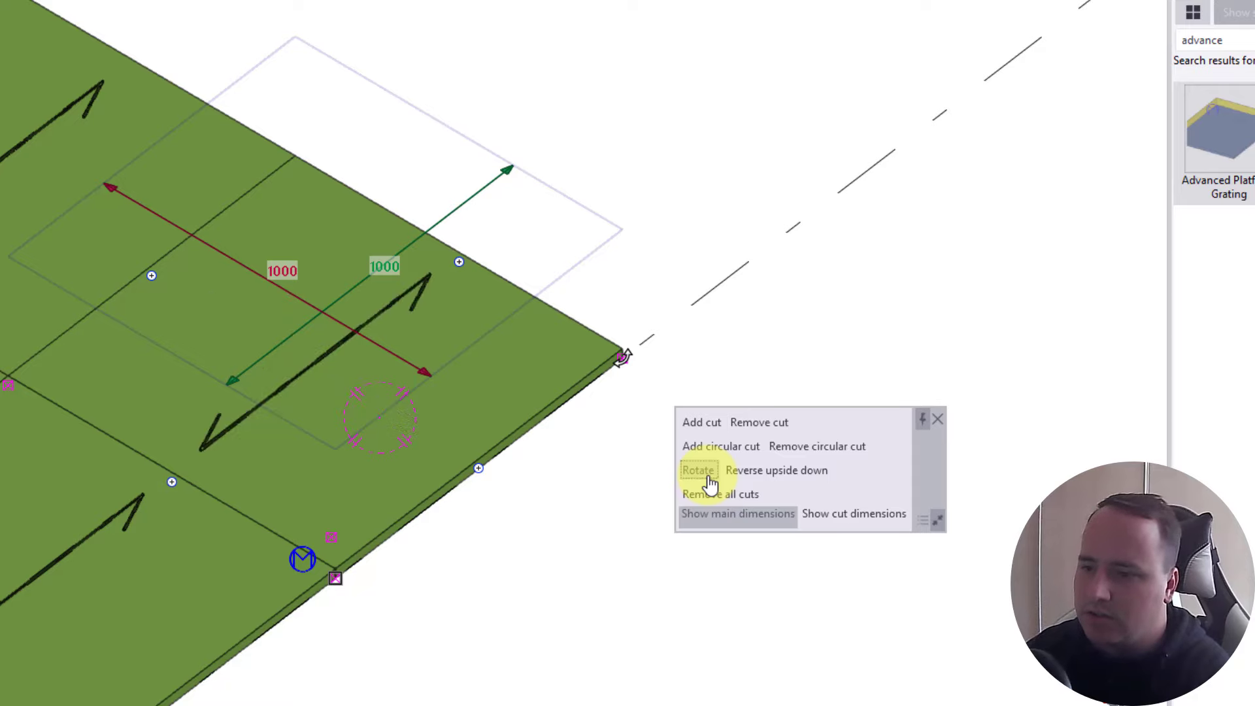
left_click(797, 478)
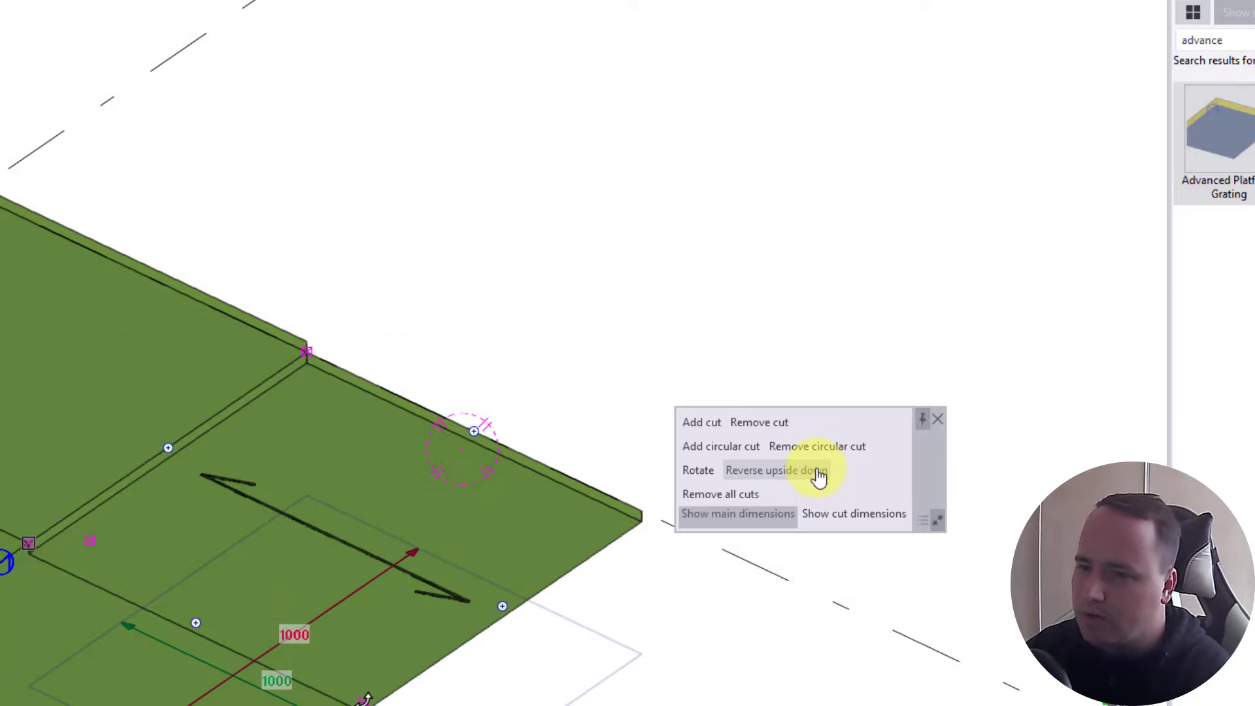
Flip the corner grating once more with Reverse upside down
left_click(816, 470)
middle_click_drag(451, 474, 430, 451, "ctrl")
scroll(430, 465, "down", 2)
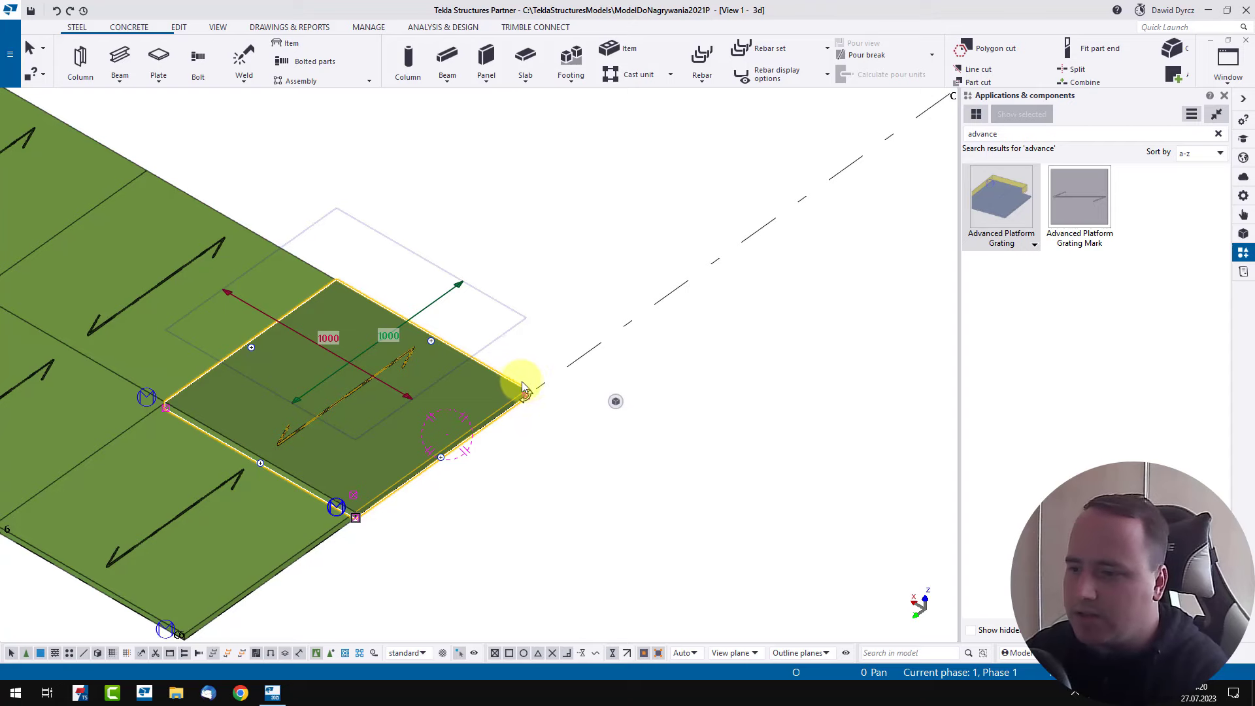
Add two rectangular cuts to the corner grating, one at its outer corner and one in the adjacent side
left_click(622, 412)
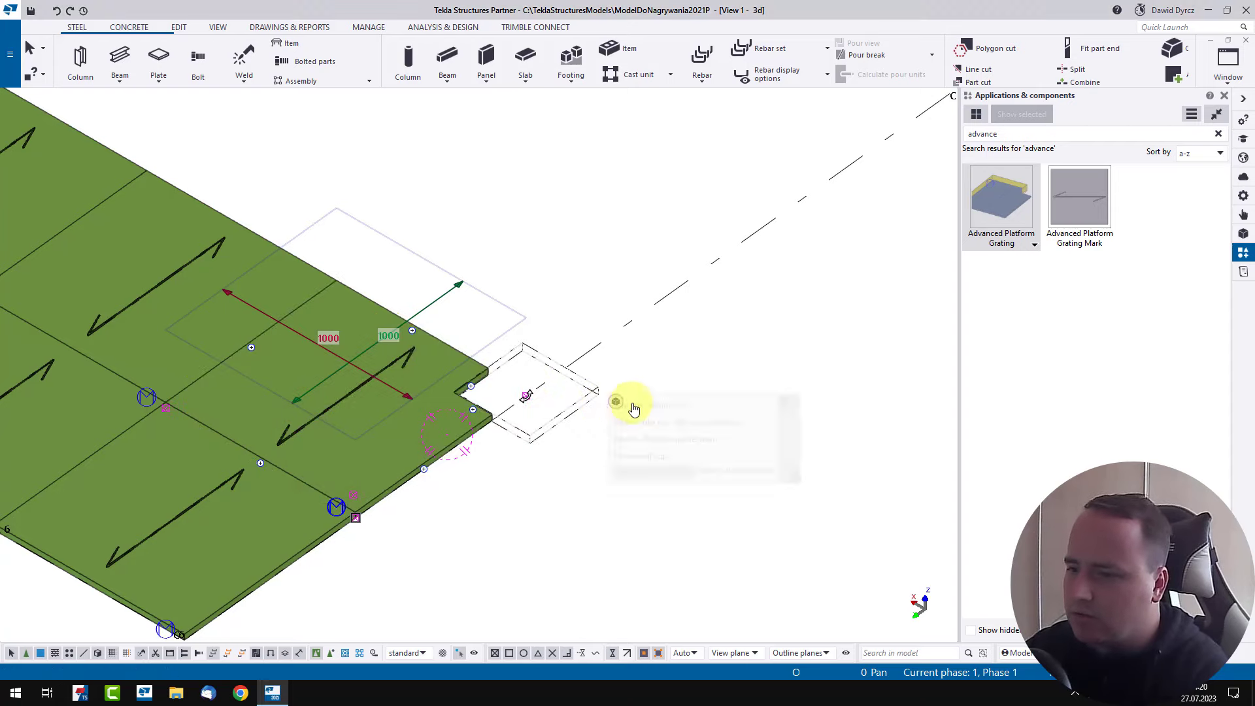
middle_click_drag(439, 364, 273, 421, "ctrl")
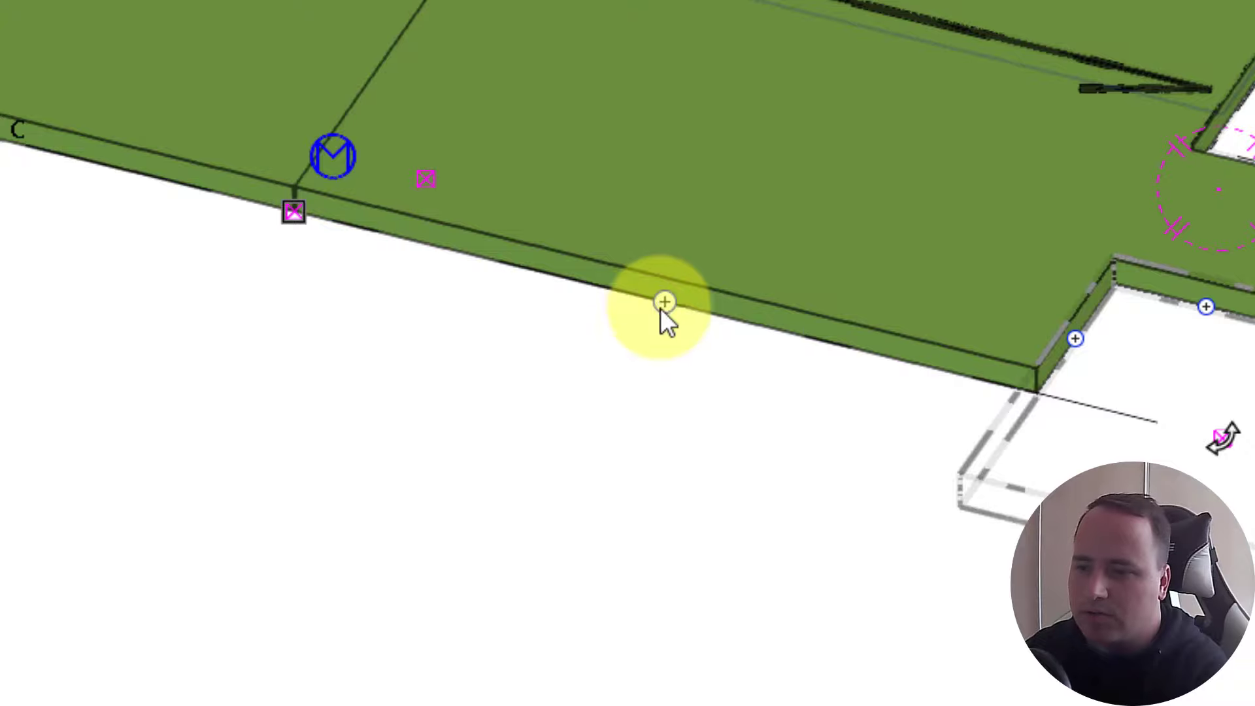
middle_click_drag(679, 305, 1250, 307, "ctrl")
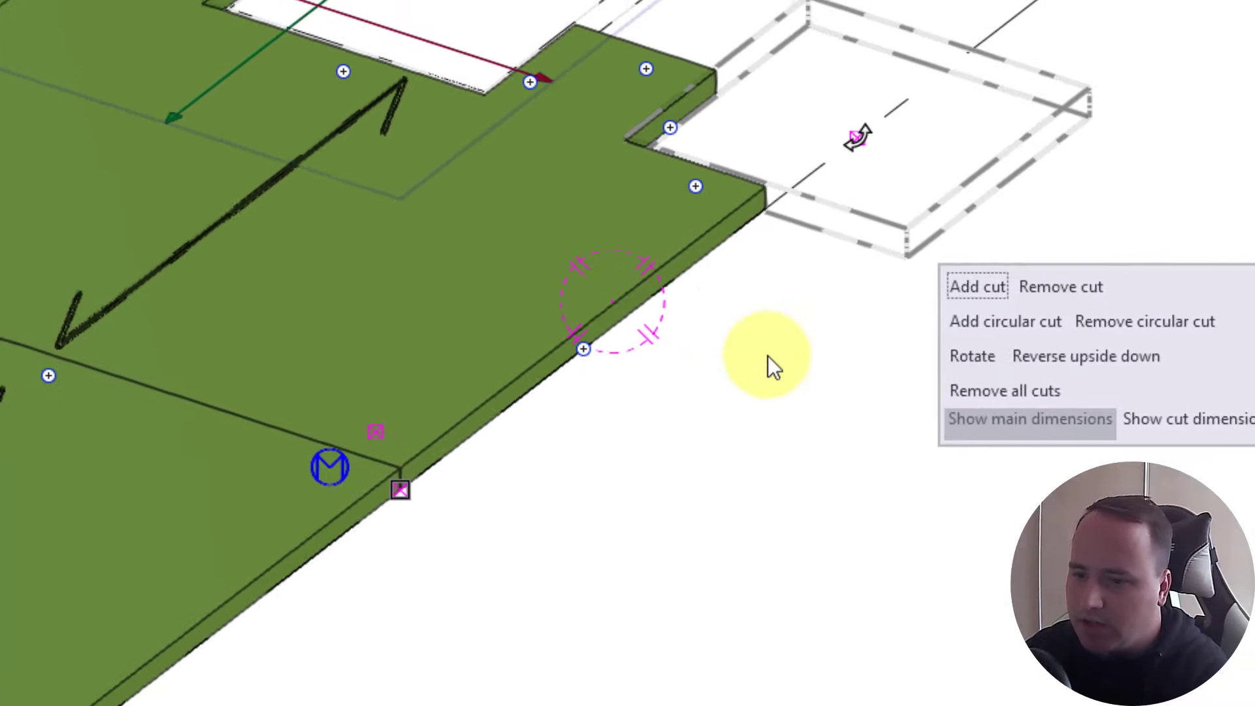
Enable a toe plate on the corner grating's outer edge along grid line C
left_click(693, 348)
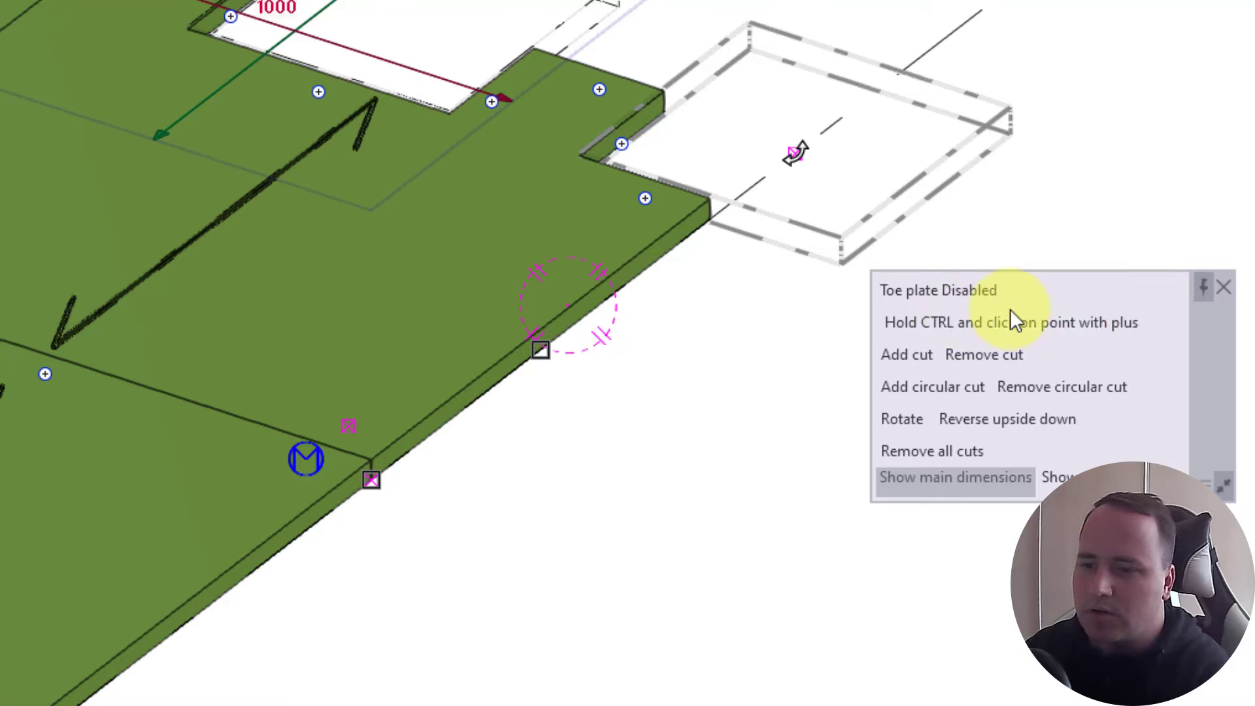
left_click(955, 302)
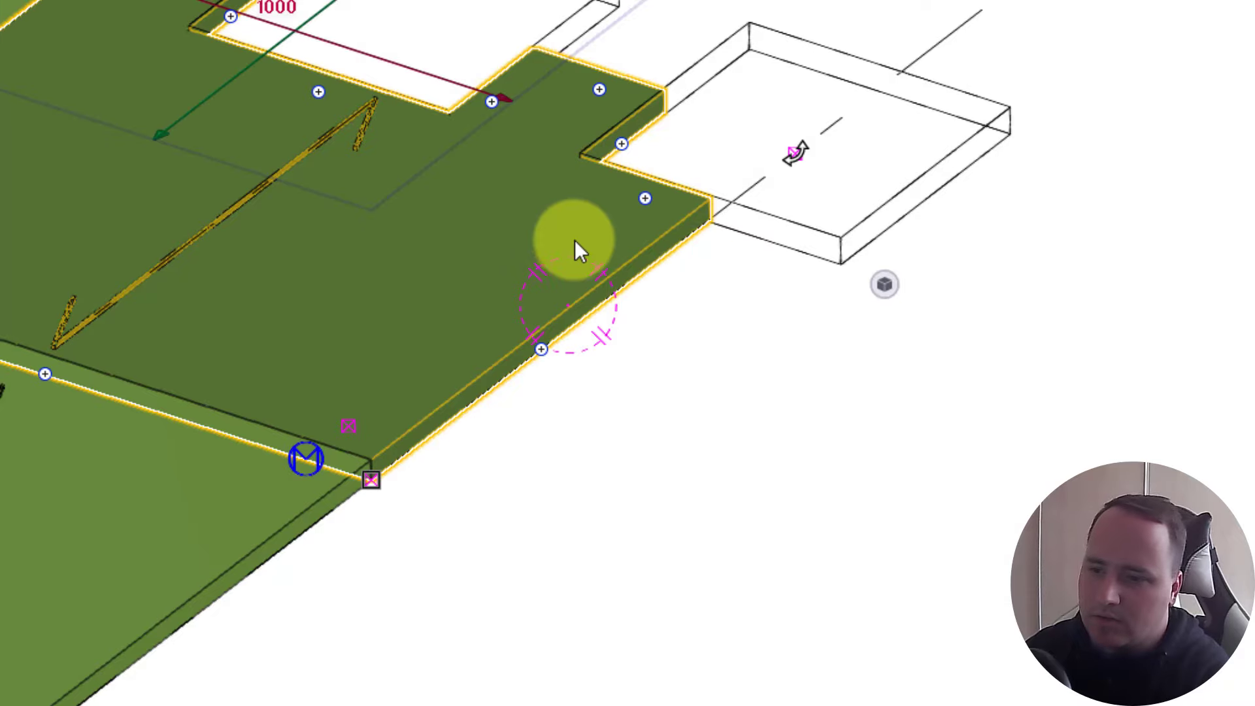
left_click(574, 241)
left_click(541, 350)
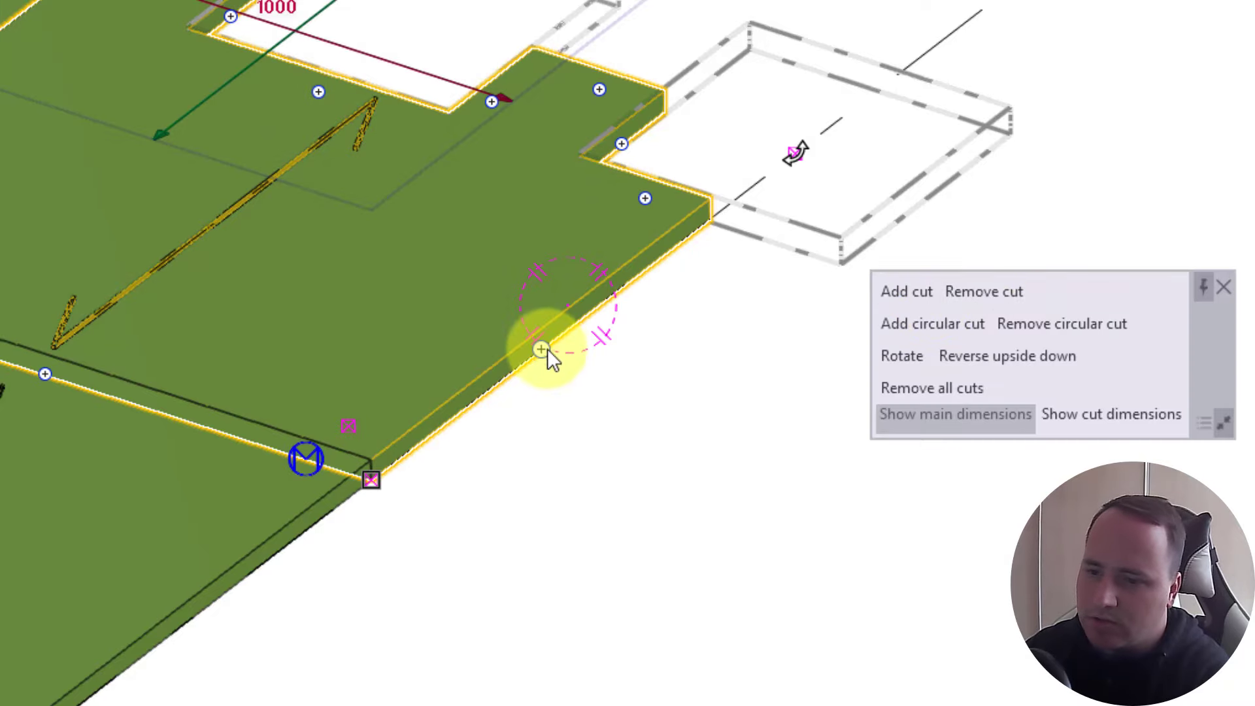
mouse_move(886, 285)
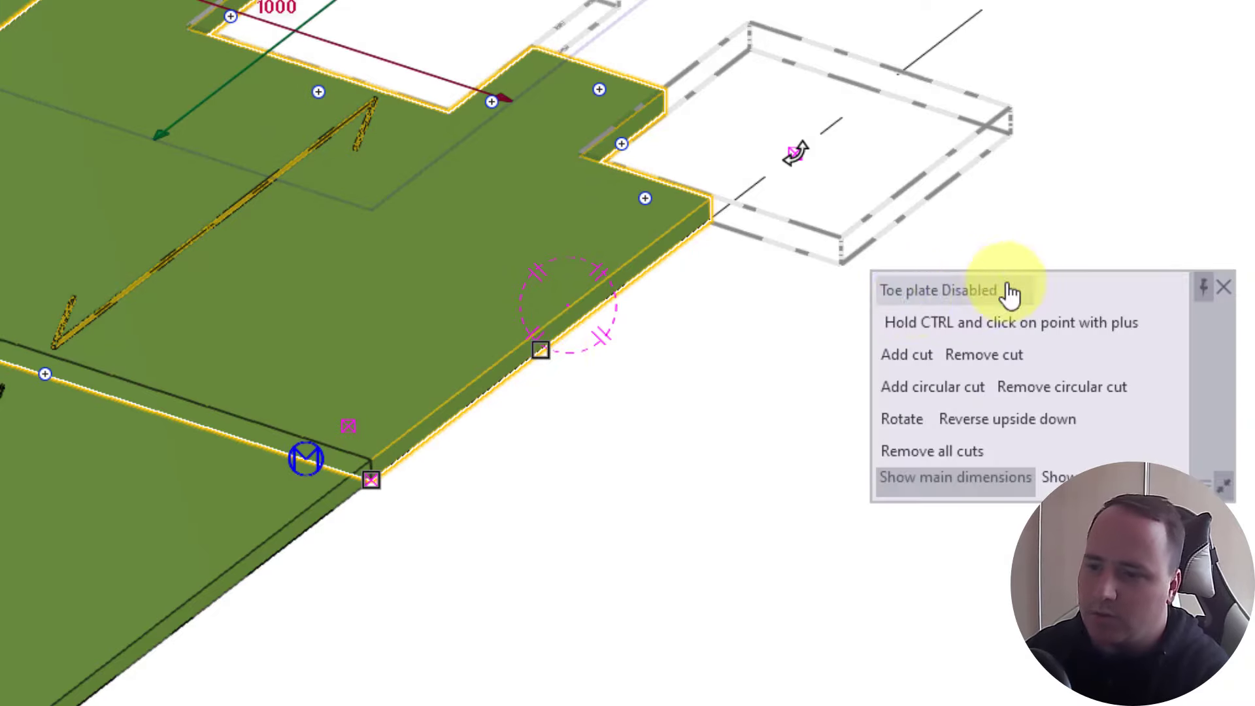
left_click(972, 292)
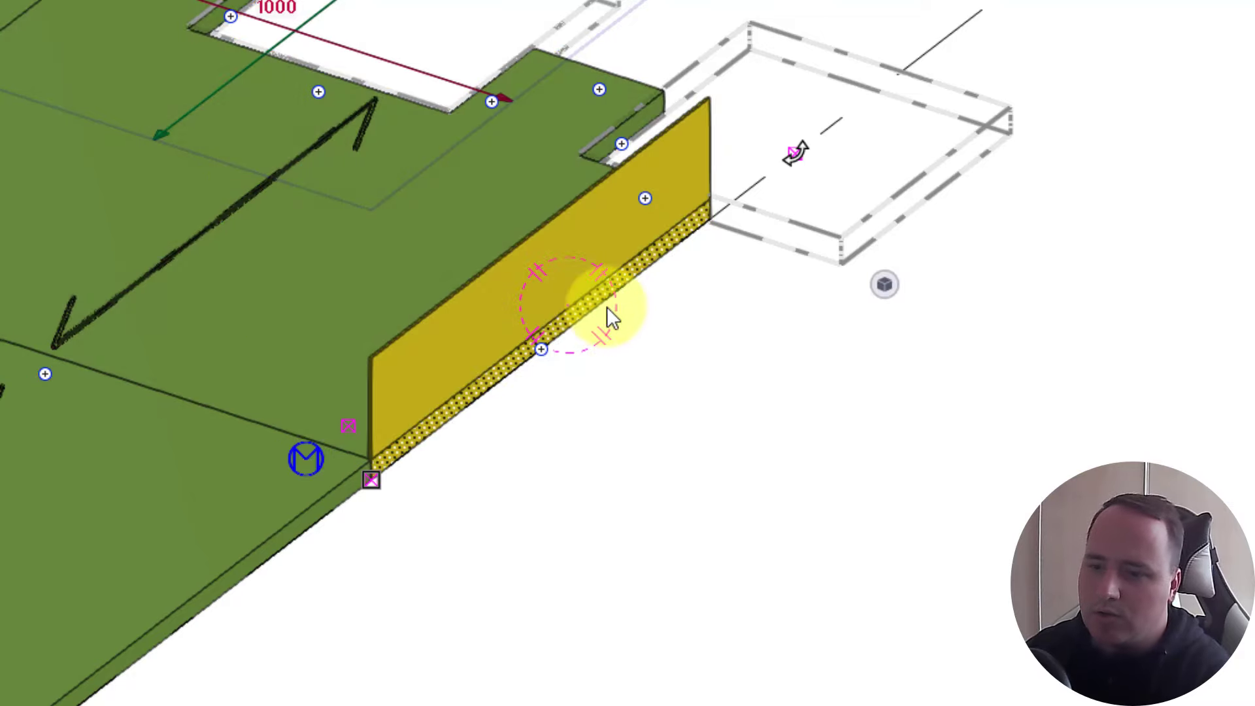
middle_click_drag(613, 307, 662, 334)
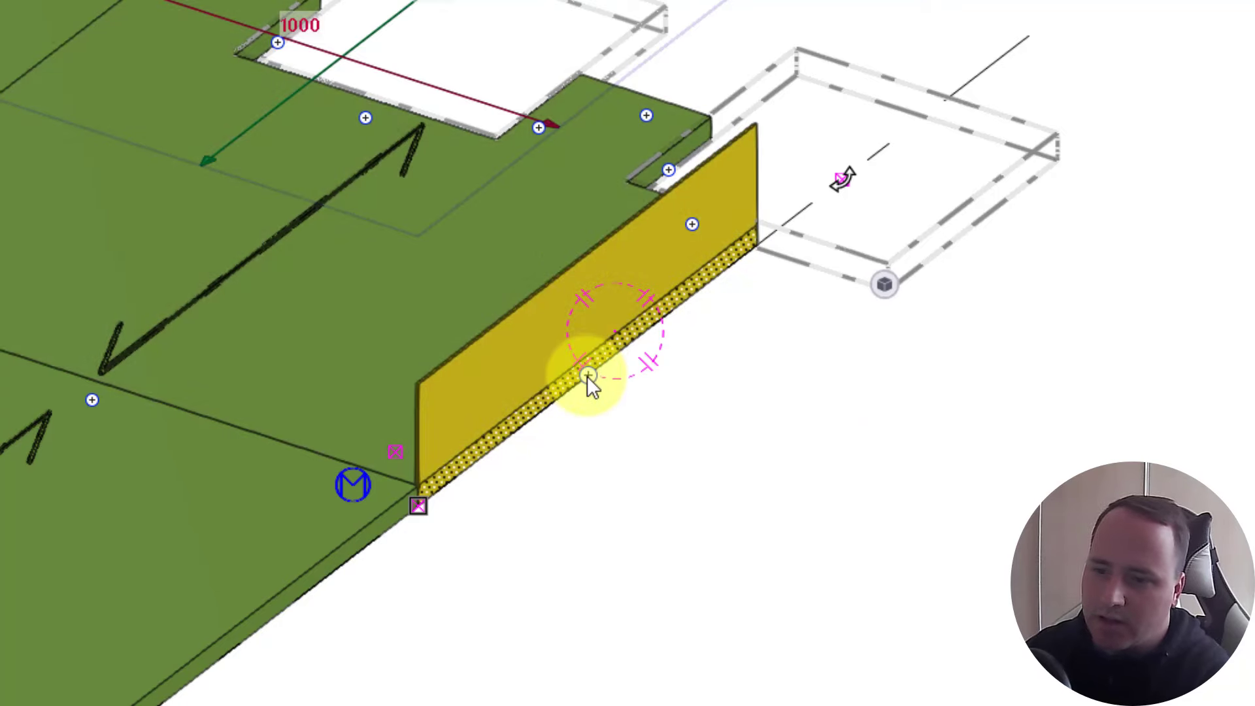
Set the start offset of the outer edge's toe plate to 150
left_click(587, 375)
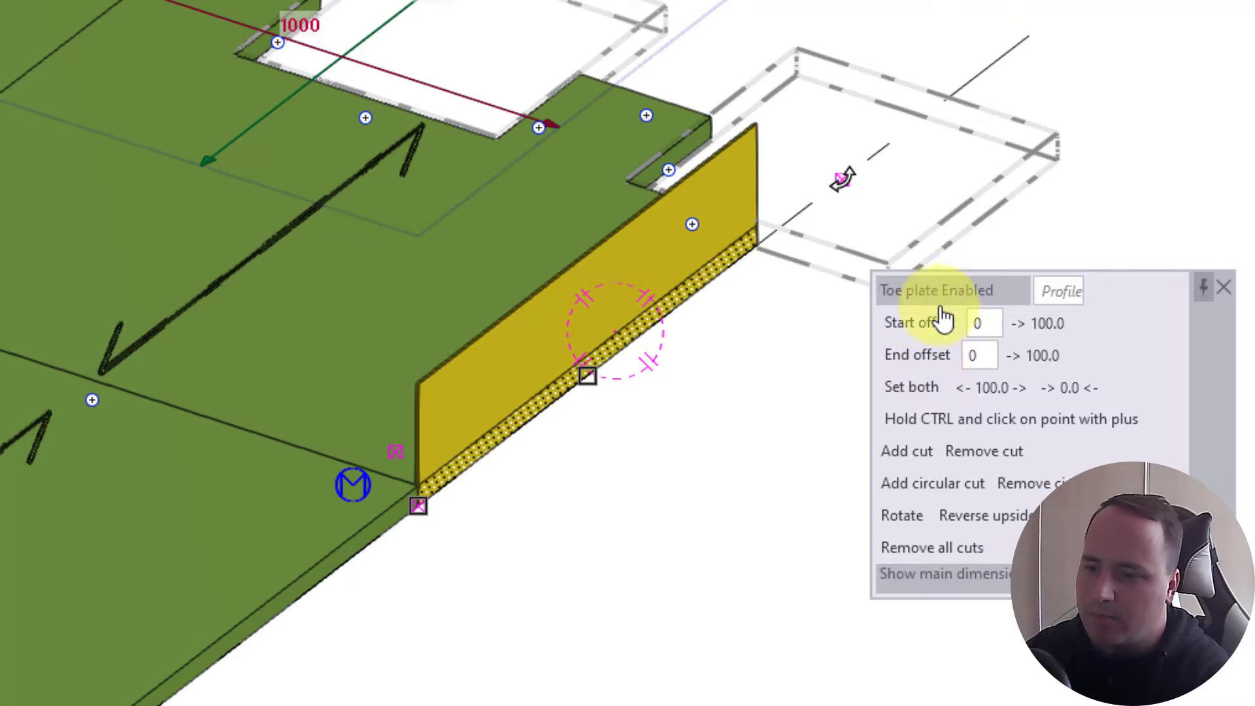
middle_click_drag(648, 387, 482, 413, "ctrl")
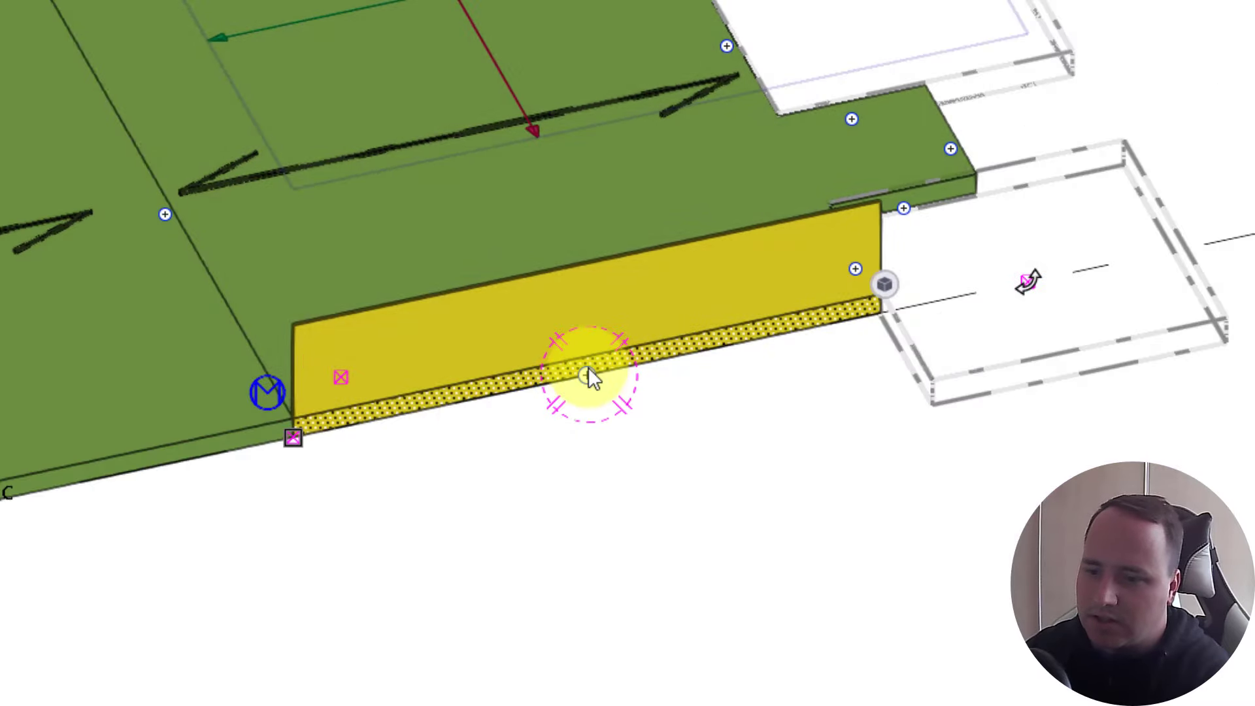
left_click(588, 373)
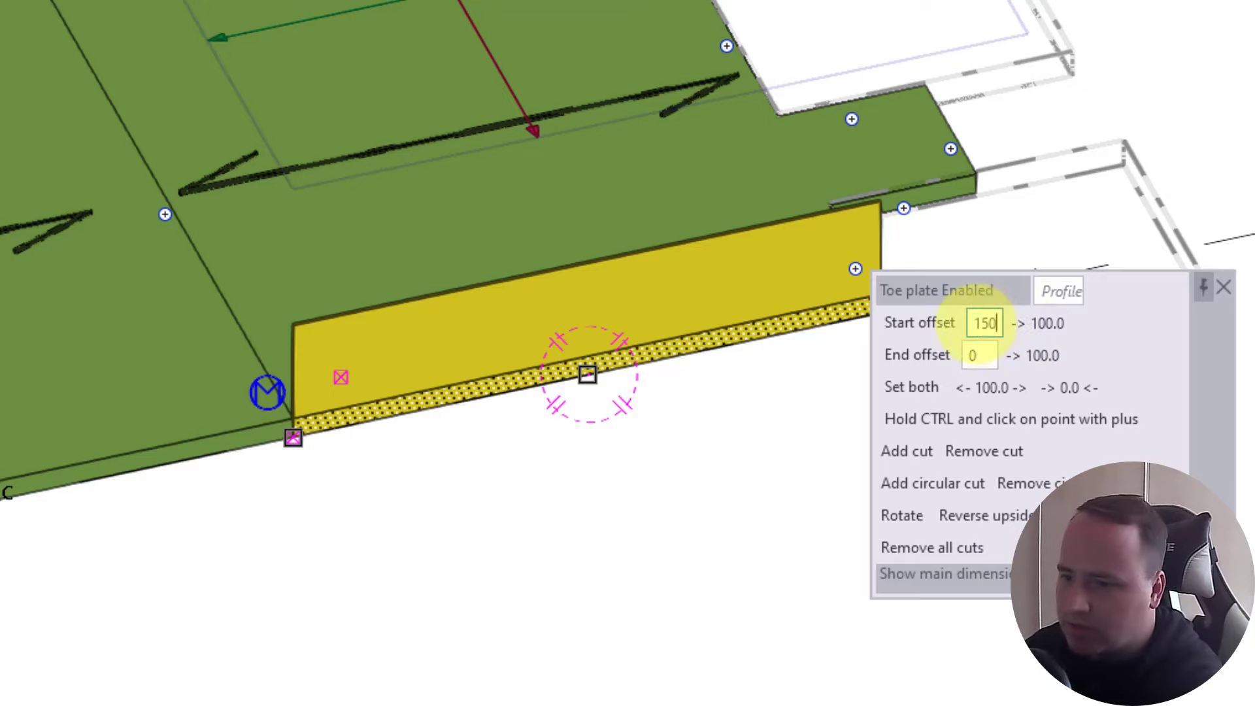
key("Return")
scroll(651, 346, "up", 5)
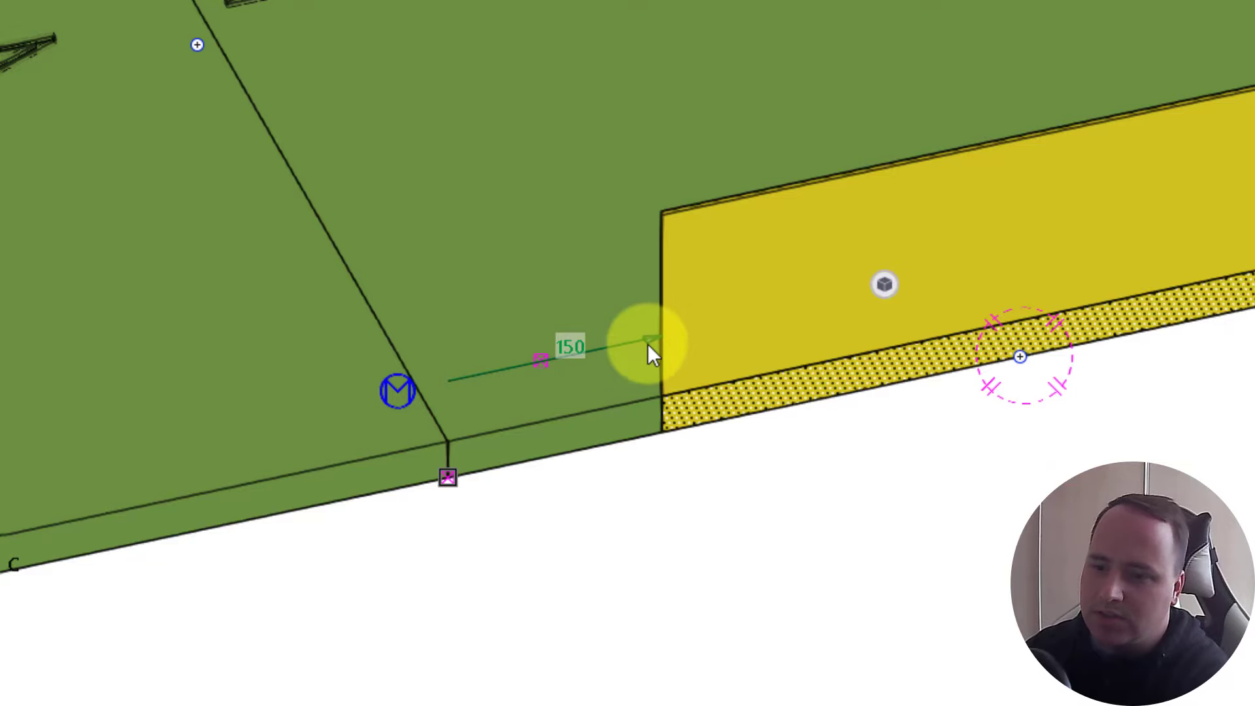
Stretch the toe plate's start offset dimension to 160 directly in the model
left_click(653, 341)
left_click(867, 293)
left_click(867, 294)
left_click(661, 347)
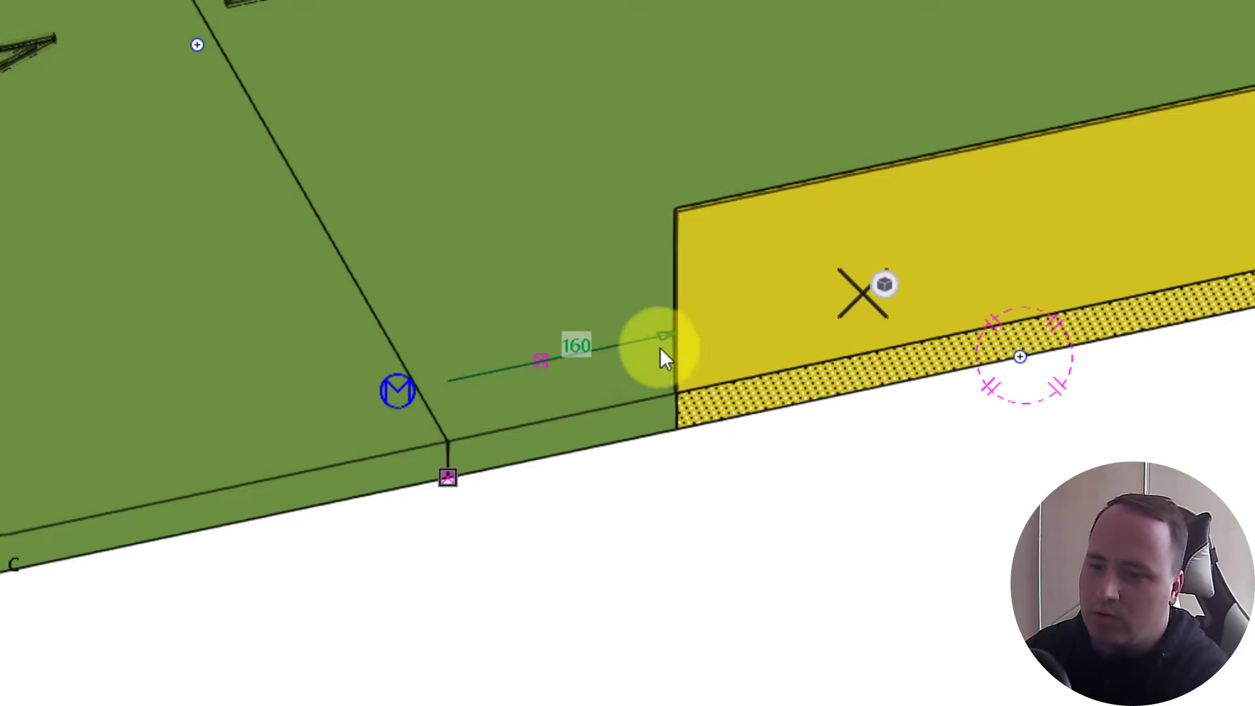
Set the end offset of the outer edge's toe plate to 150
scroll(902, 359, "down", 3)
scroll(915, 364, "up", 3)
left_click(905, 355)
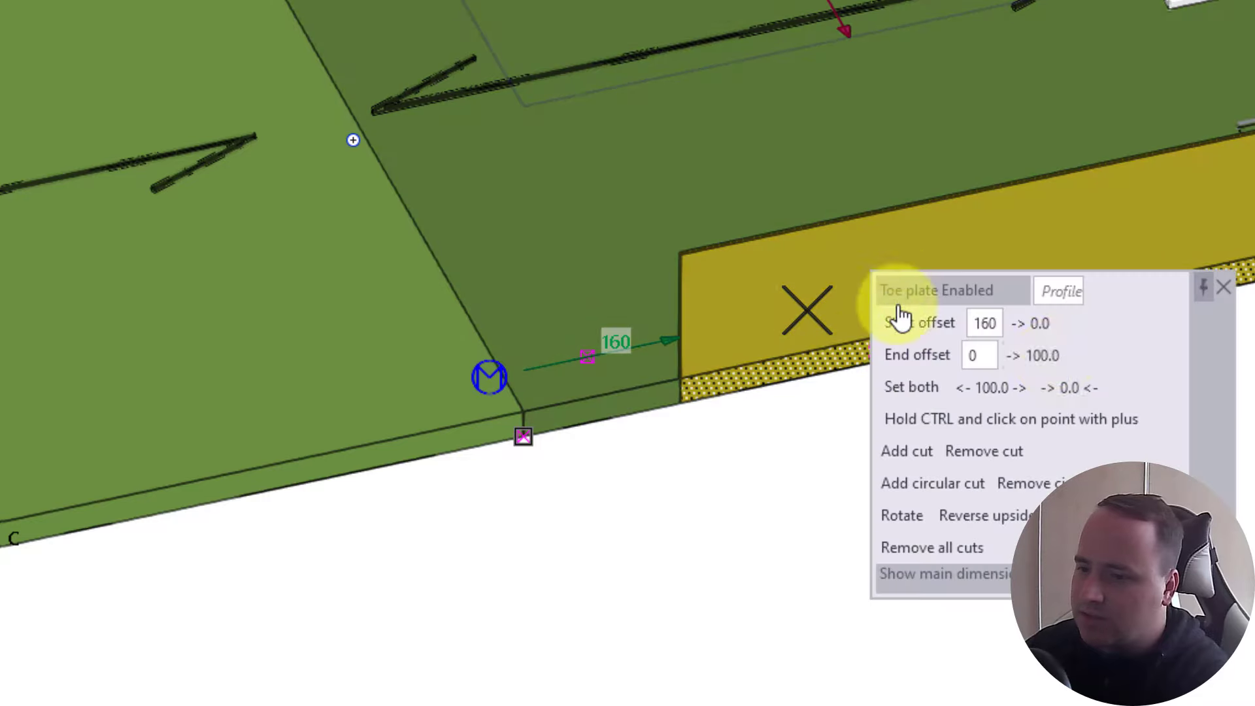
type("150")
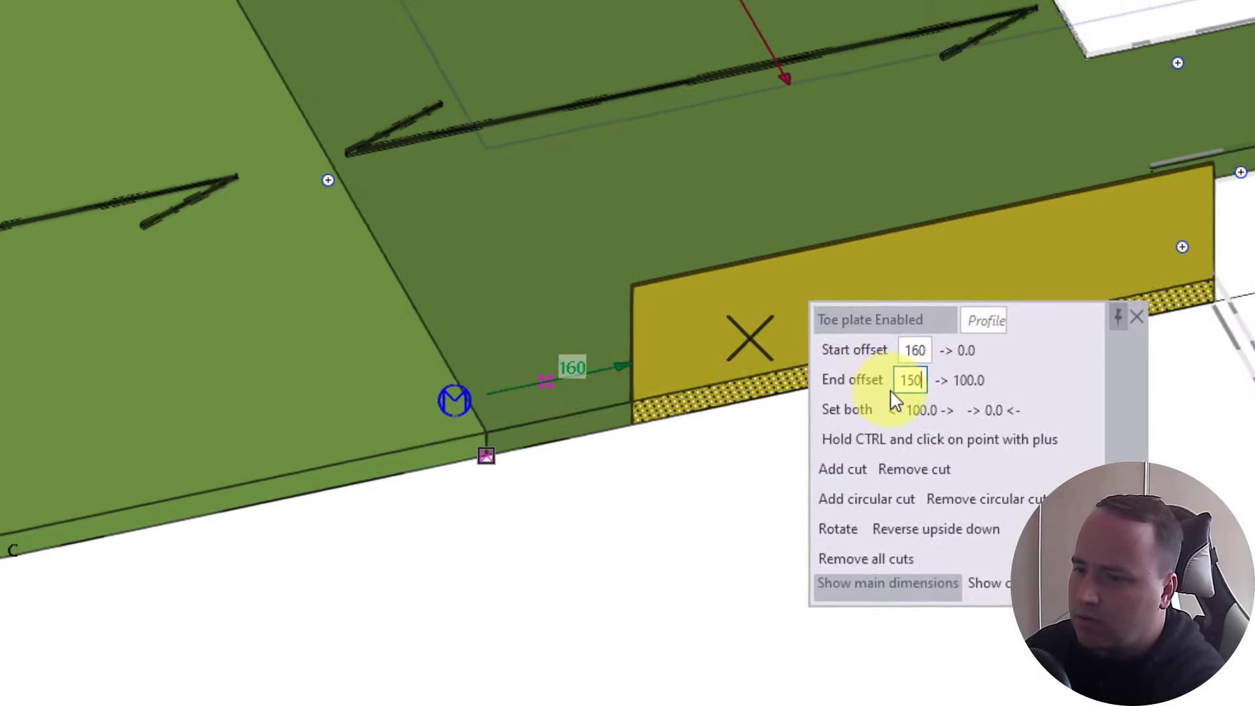
key("Return")
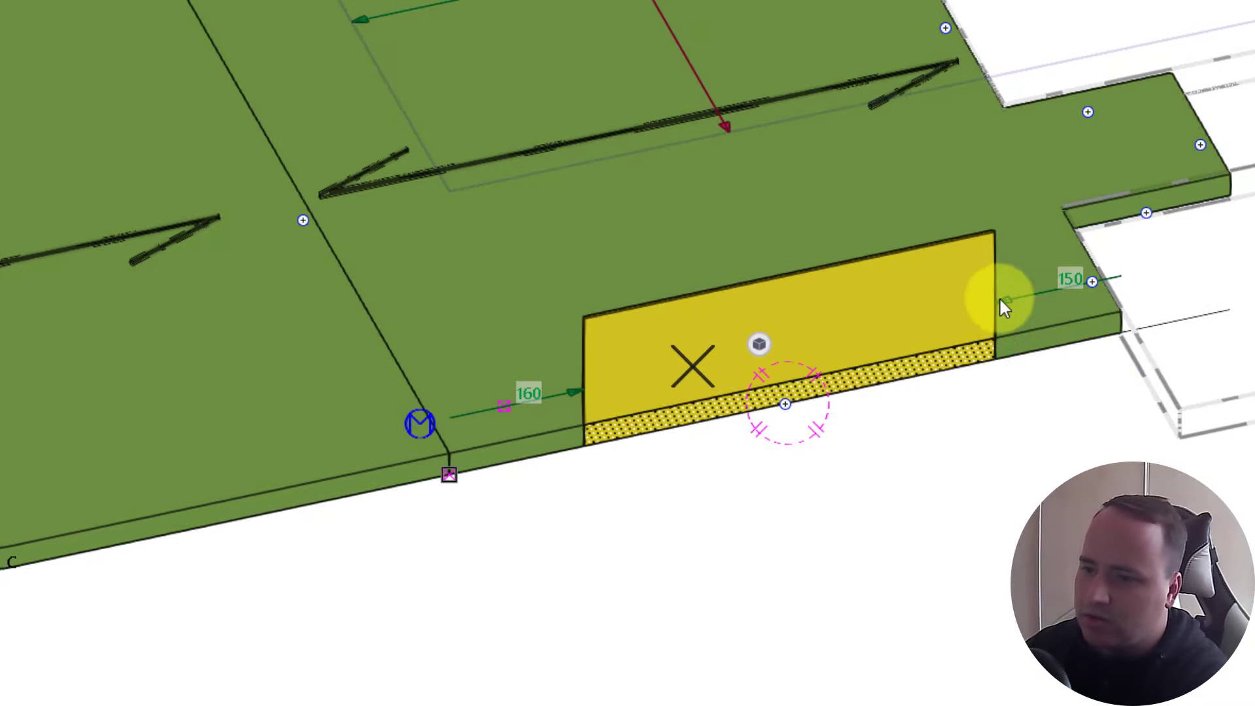
Stretch the toe plate's offset dimensions directly in the model to 170 at the end and 310 at the start
mouse_move(999, 299)
left_mouse_down()
mouse_move(869, 322)
mouse_move(1007, 303)
left_mouse_up()
scroll(905, 327, "up", 2)
scroll(953, 328, "down", 2)
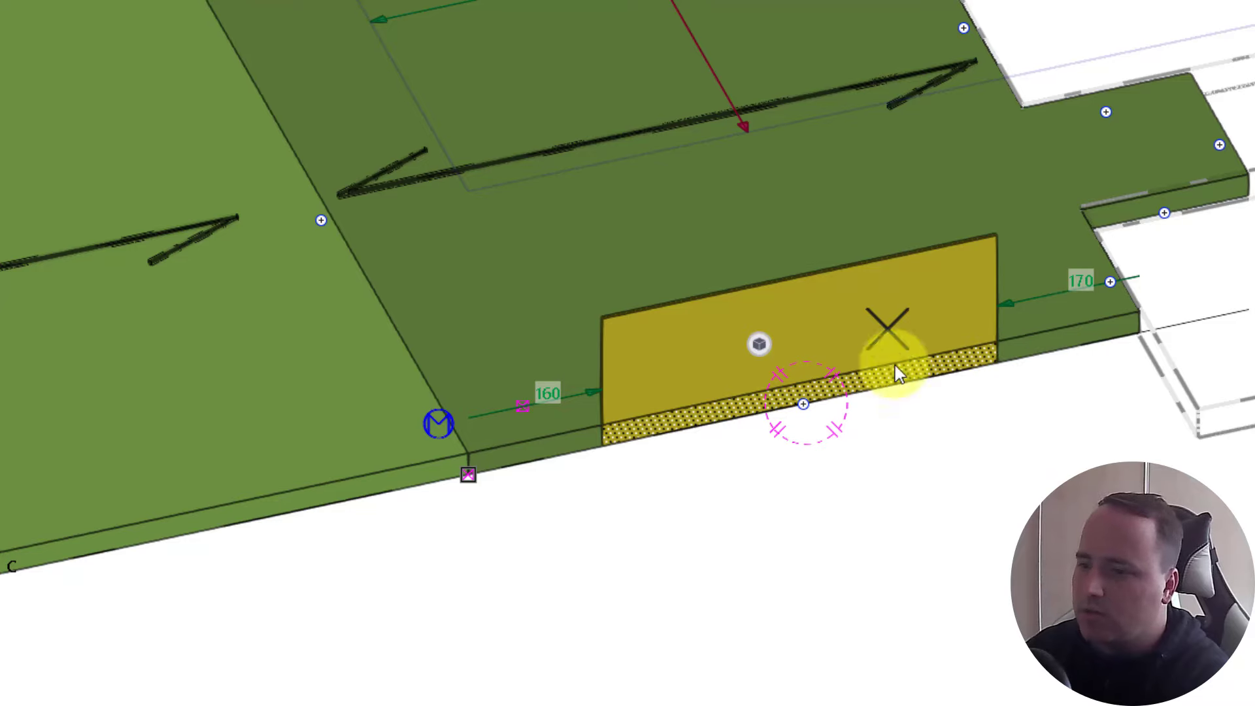
scroll(608, 428, "up", 2)
left_click_drag(595, 391, 764, 371)
scroll(762, 363, "up", 1)
middle_click_drag(763, 359, 602, 339)
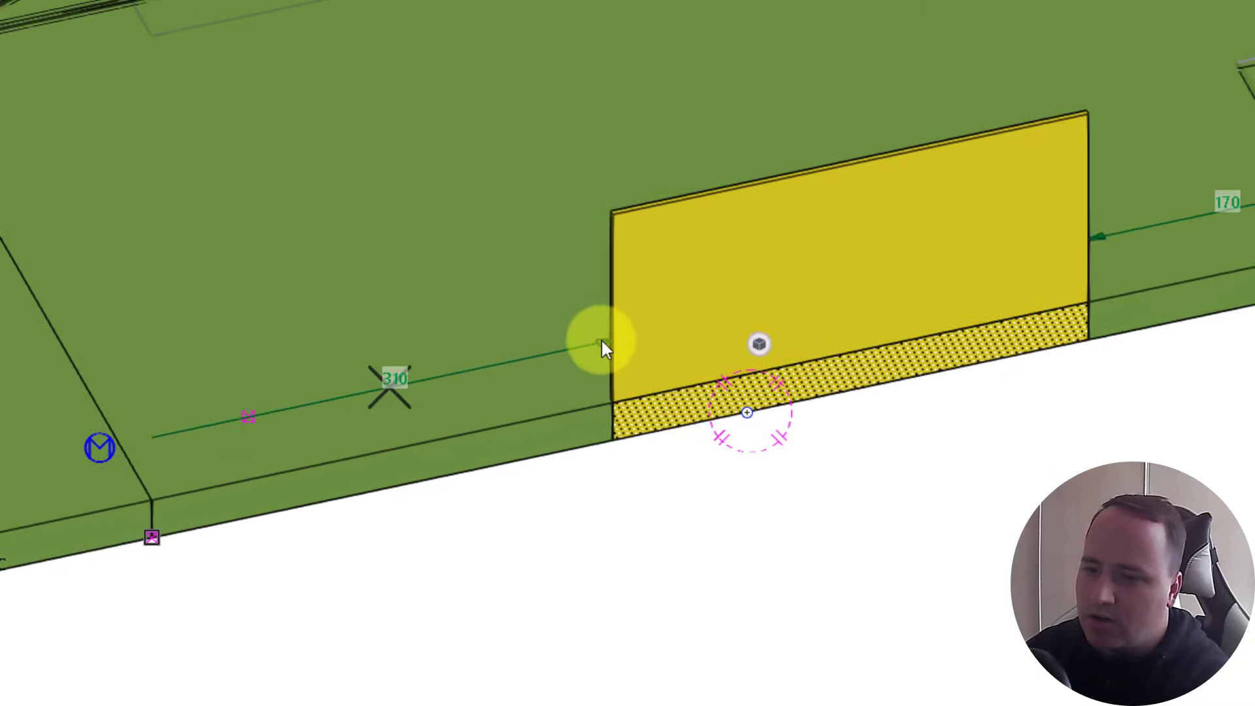
Clear the toe plate's start and end offsets and disable the toe plate on the outer edge
key("ctrl+z")
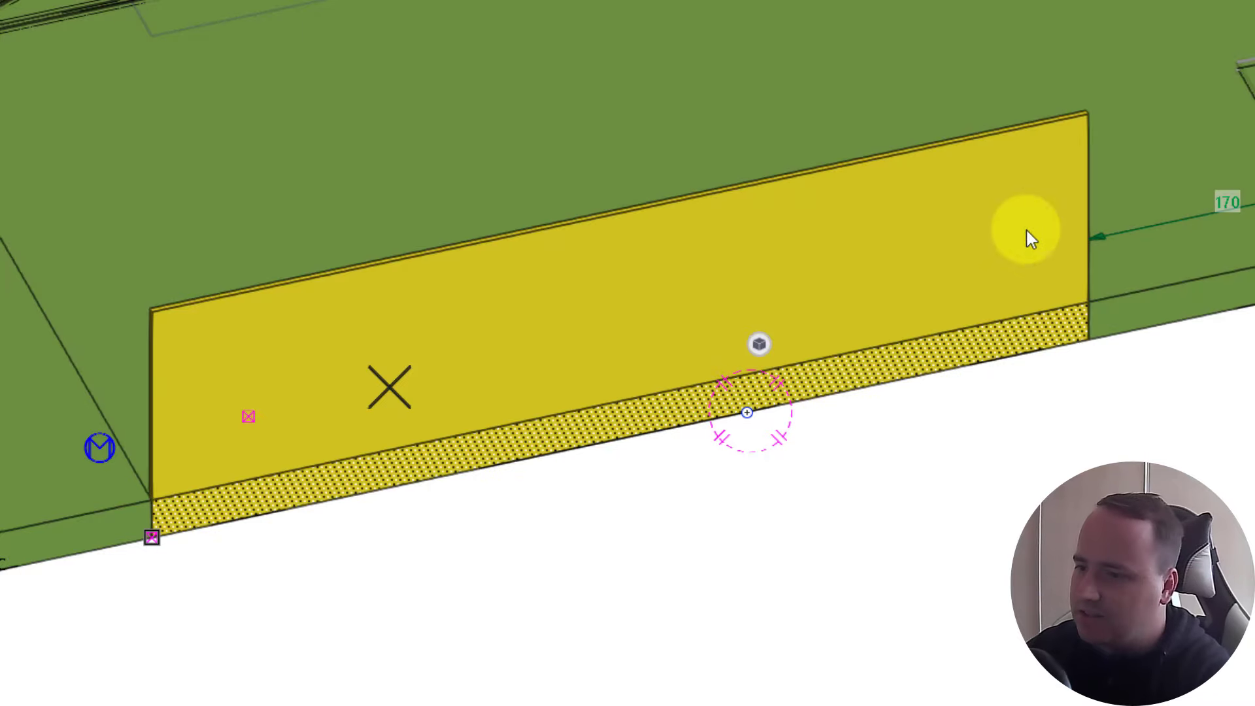
key("ctrl+z")
scroll(1033, 241, "down", 4)
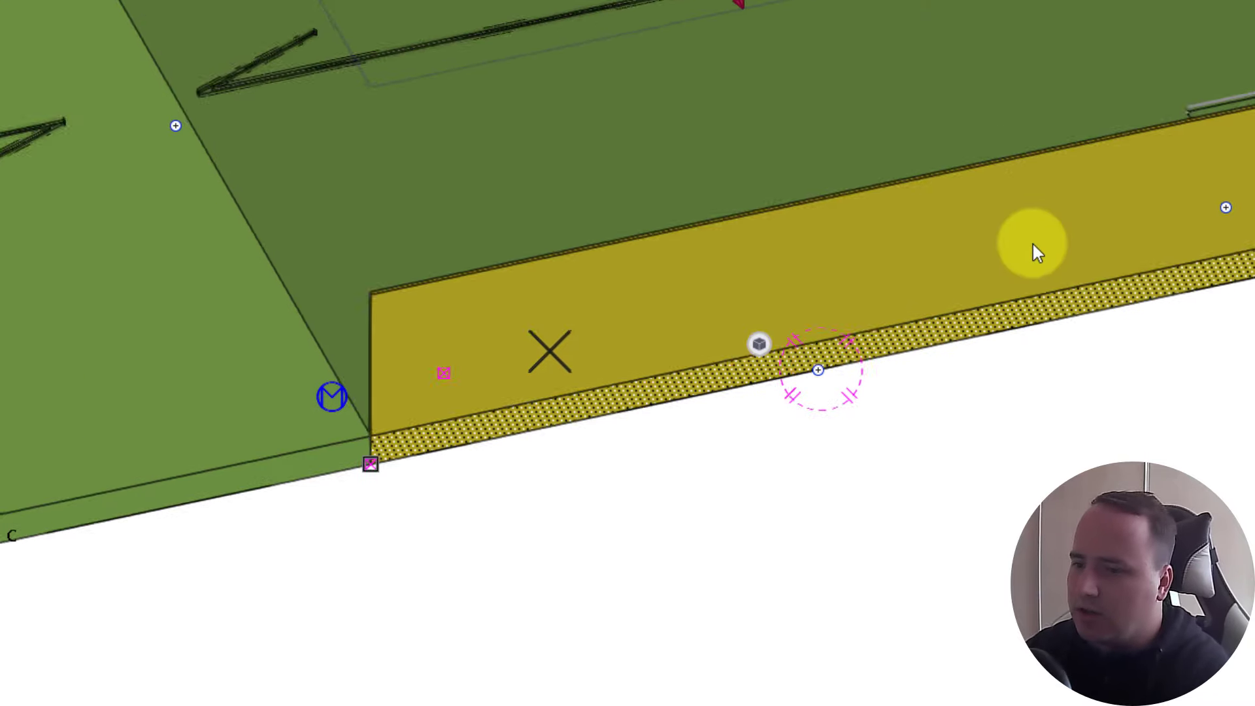
scroll(678, 295, "down", 5)
middle_click_drag(919, 258, 786, 276)
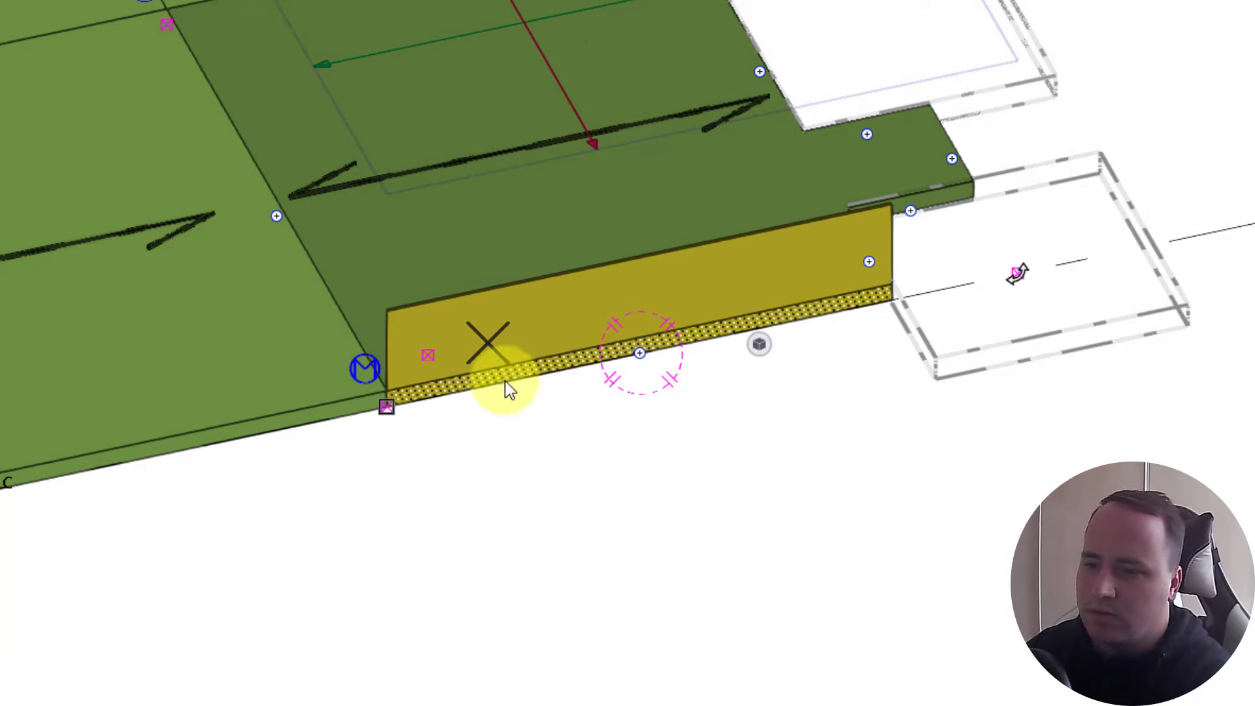
mouse_move(759, 345)
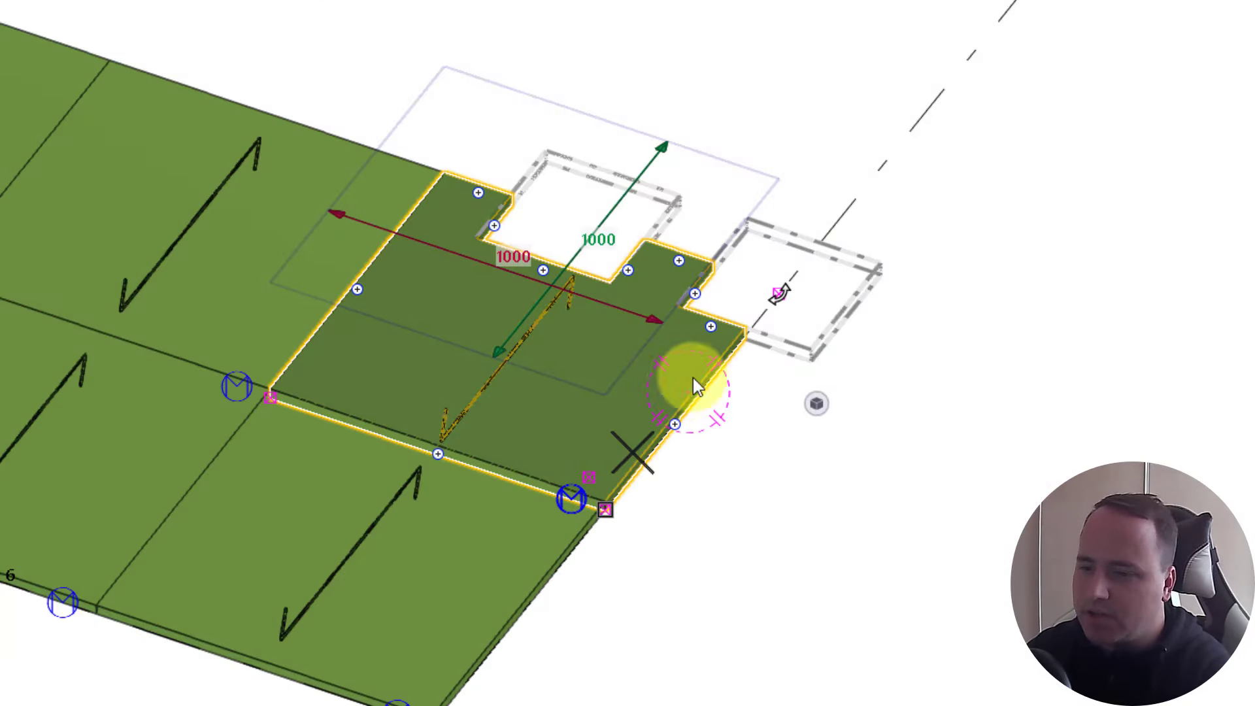
Add toe plates to the corner grating's outer edge, all edges of both cuts and the short end edge using the Ctrl edge-point toggle
middle_click_drag(695, 392, 643, 366)
key("ctrl")
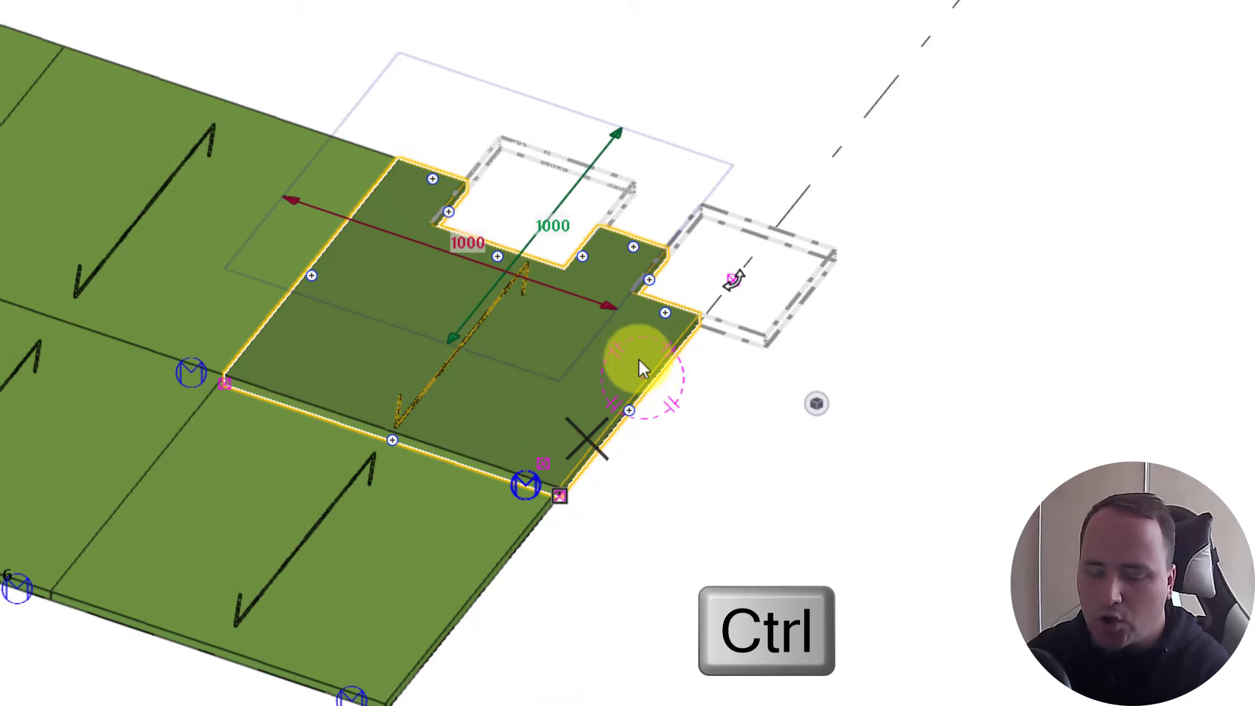
left_click(629, 412, "ctrl")
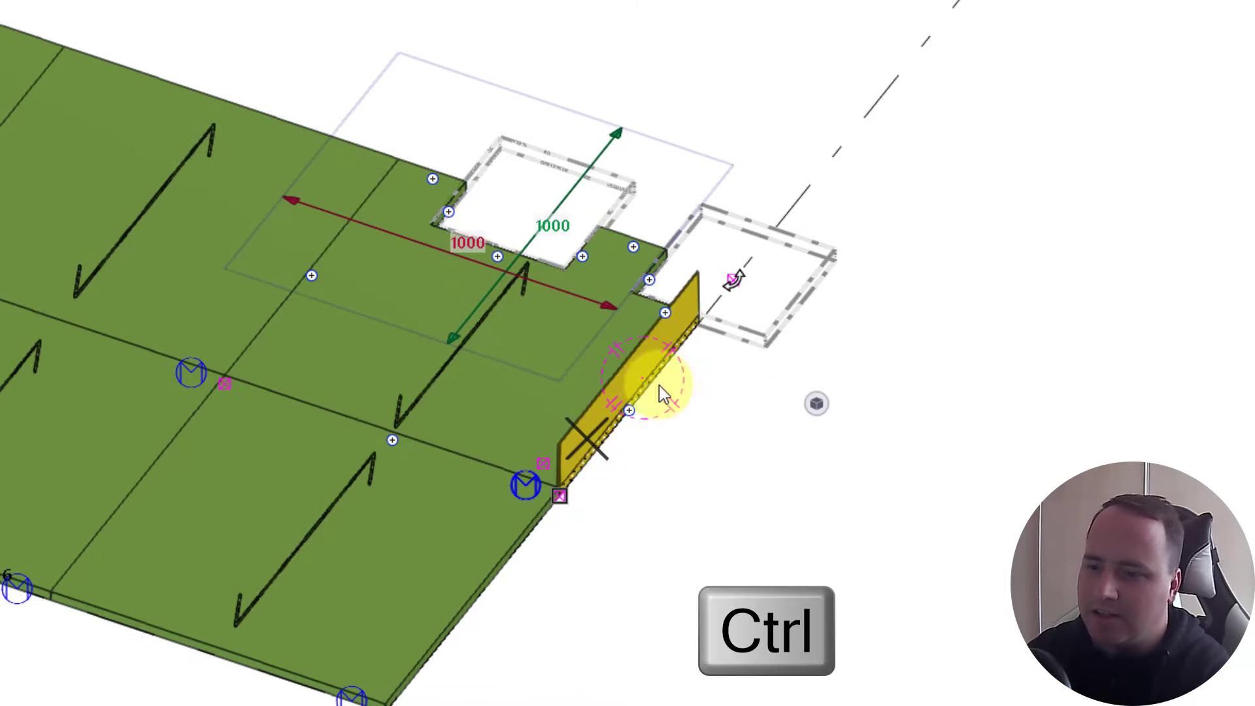
left_click(663, 317, "ctrl")
left_click(651, 282, "ctrl")
left_click(635, 251, "ctrl")
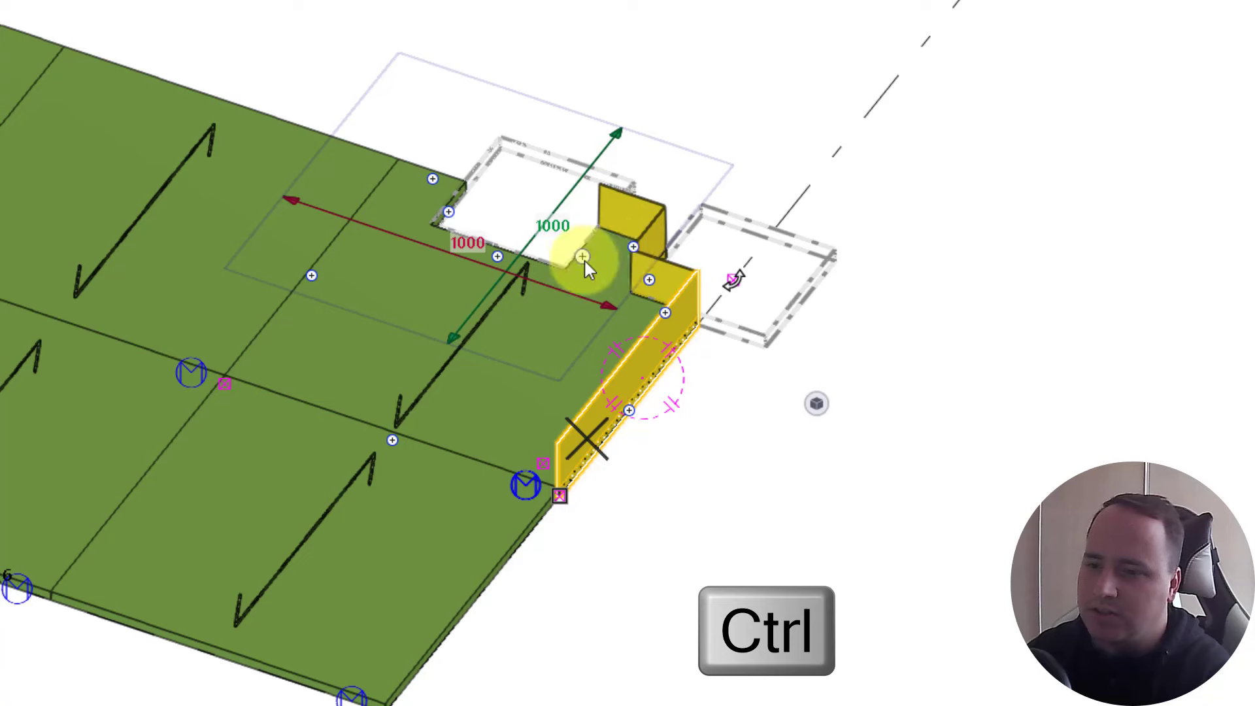
scroll(509, 264, "up", 2)
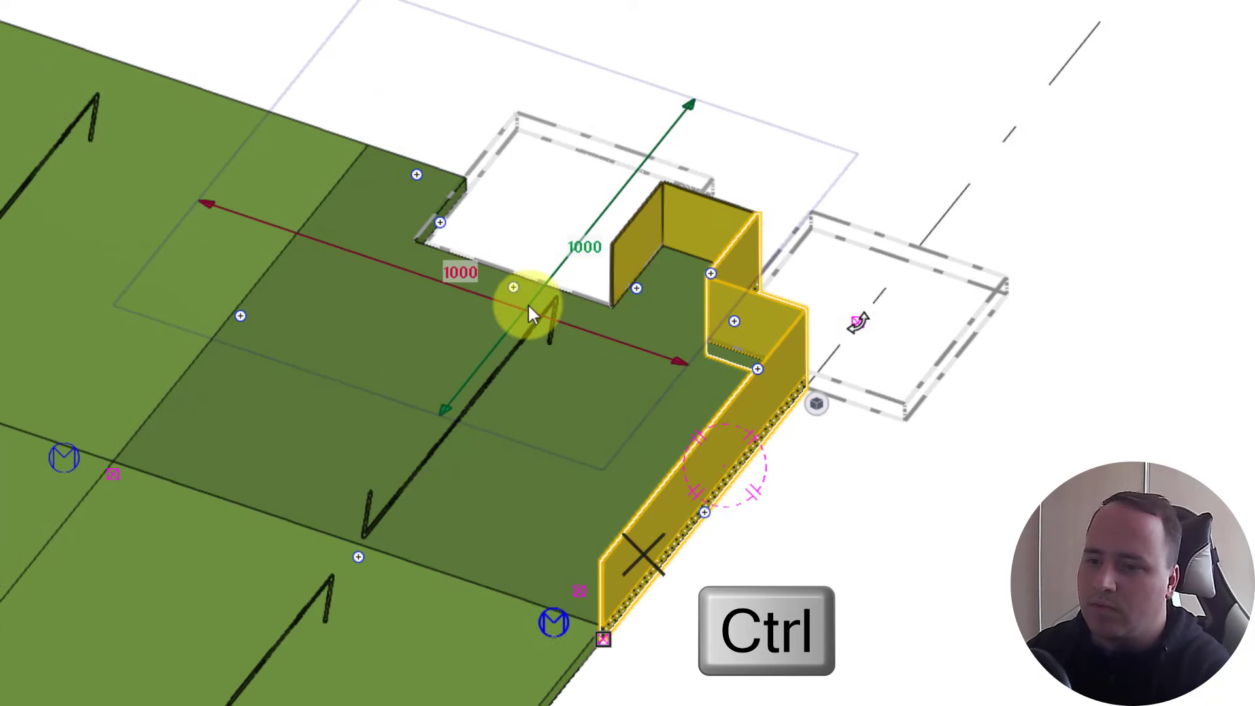
left_click(514, 288, "ctrl")
left_click(417, 174, "ctrl")
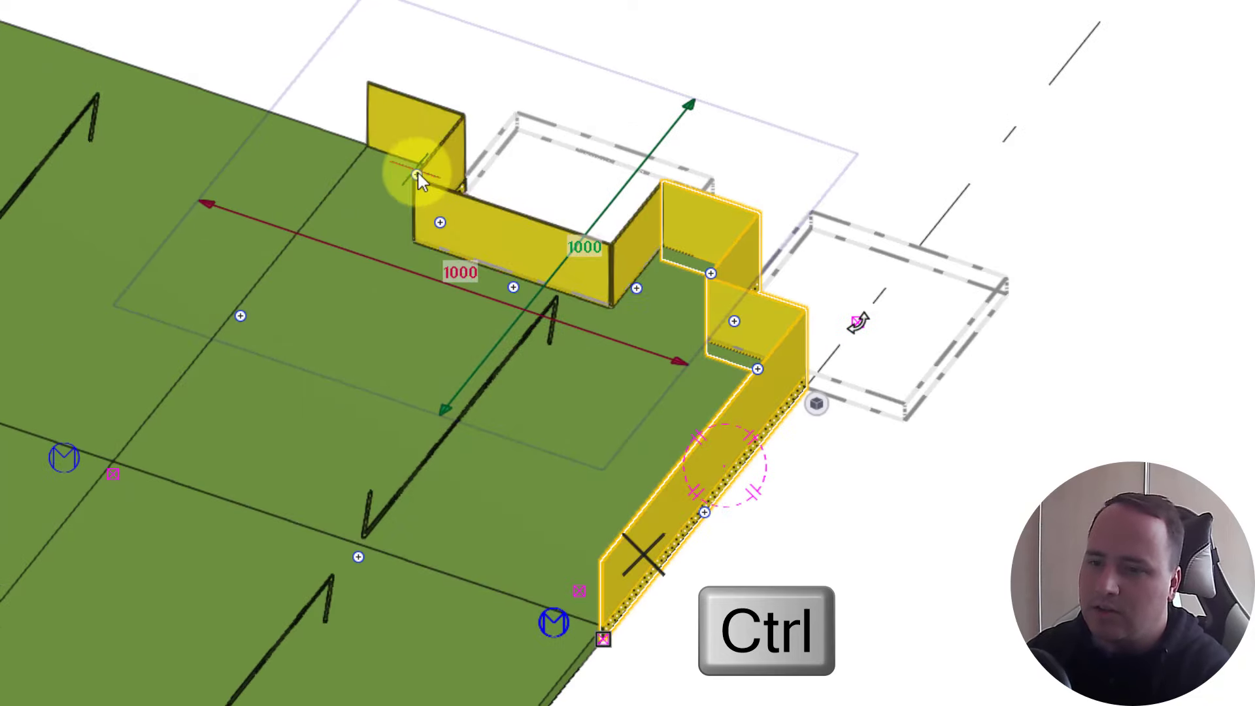
Remove the toe plates from the short end edge and from several edges around and between the two cuts
left_click(417, 174, "ctrl")
left_click(637, 288, "ctrl")
left_click(514, 287, "ctrl")
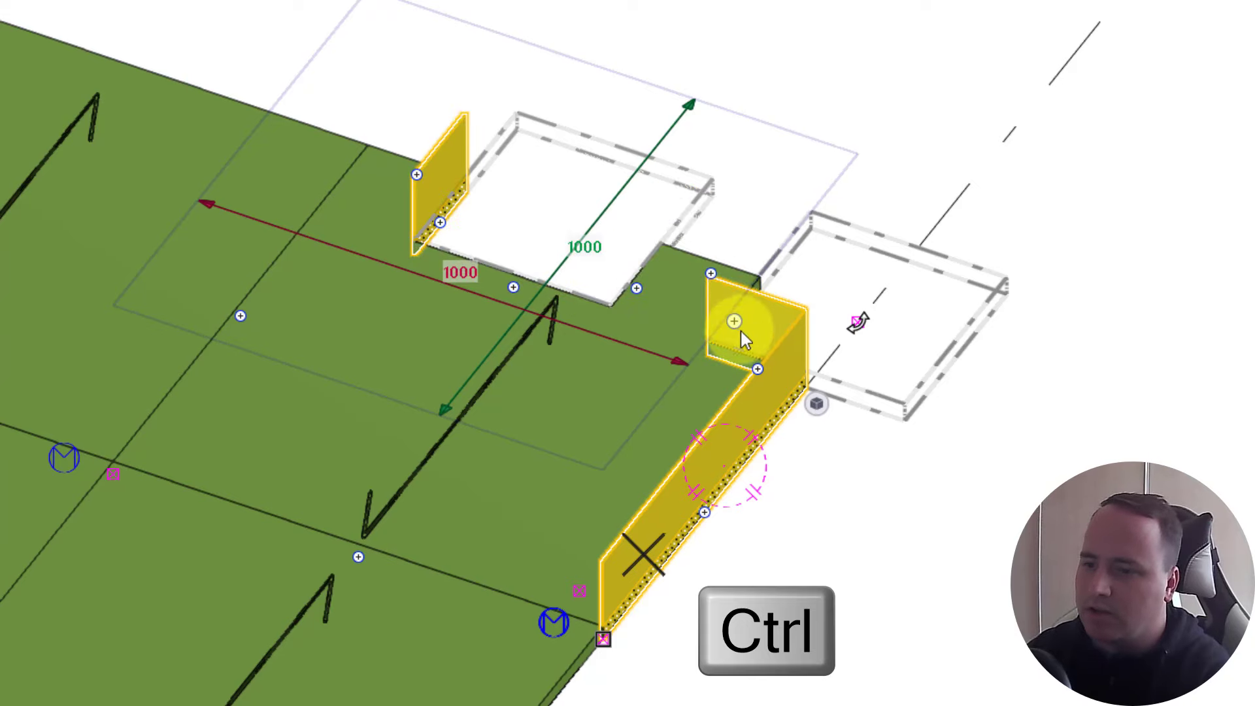
Add the toe plates back to the edges around both cuts, leaving out the short end edge
left_click(711, 273, "ctrl")
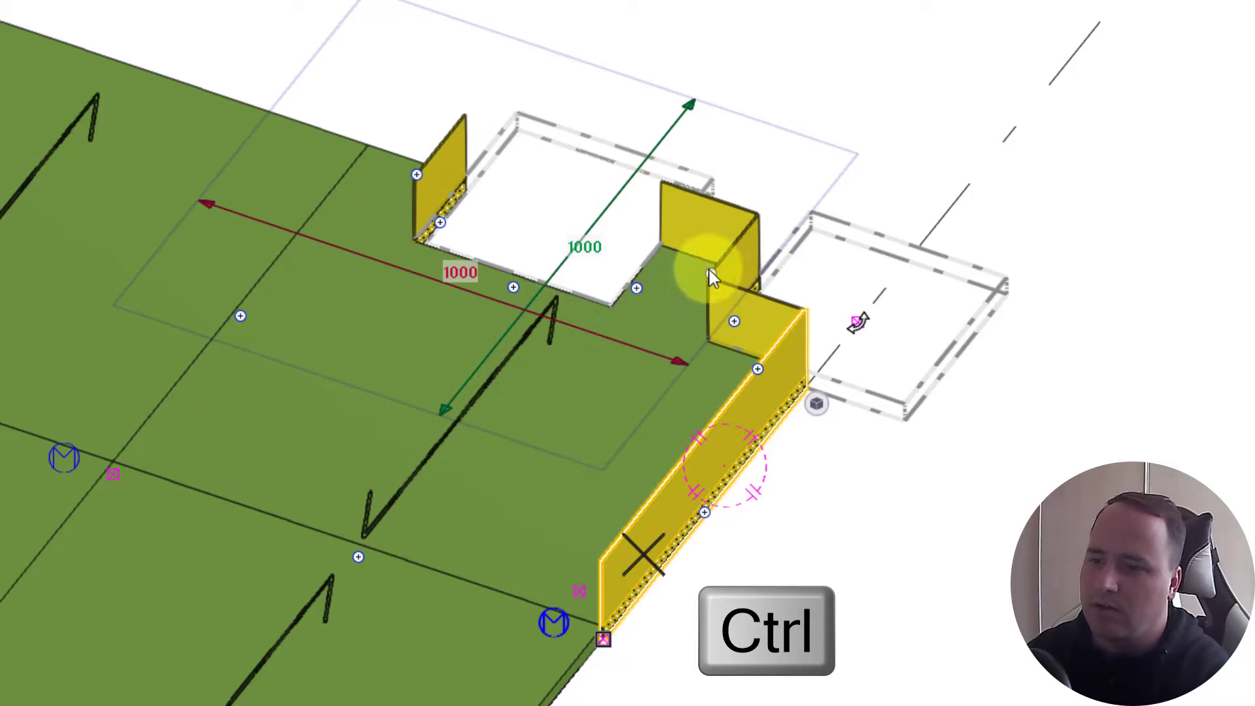
left_click(638, 288, "ctrl")
left_click(515, 285, "ctrl")
middle_click_drag(460, 230, 1020, 314, "ctrl")
middle_click_drag(733, 239, 704, 343)
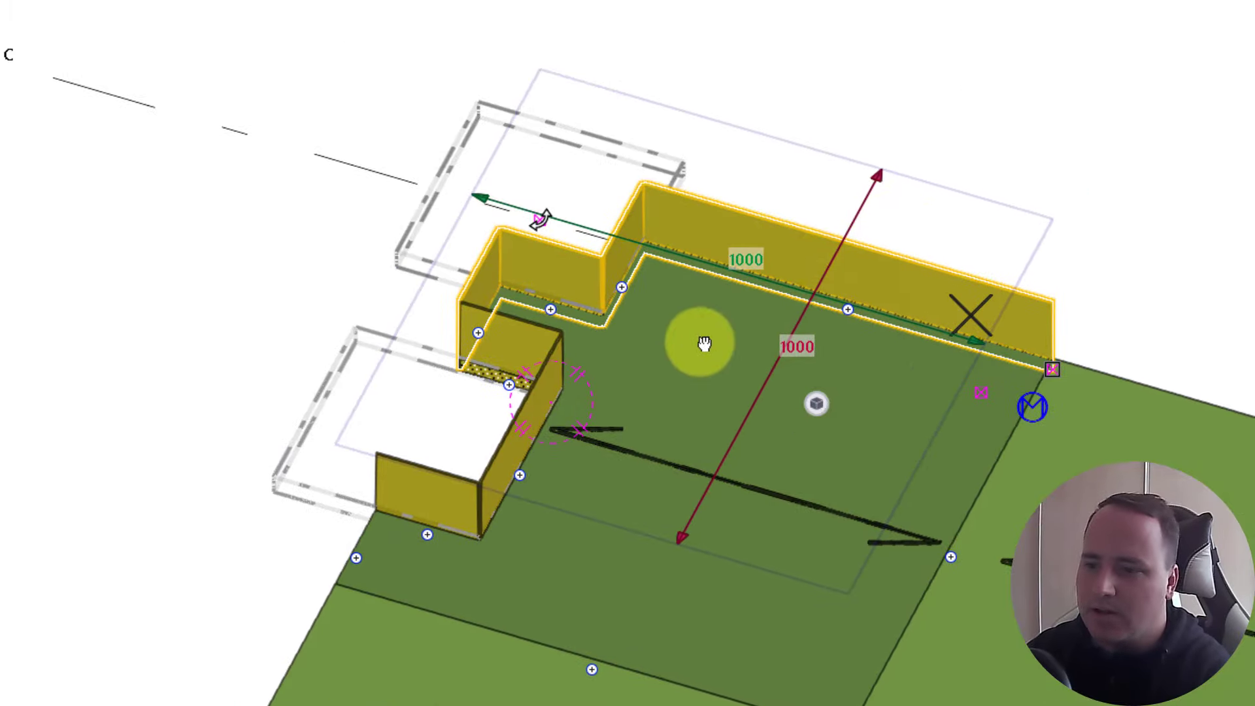
Show the cut dimensions and move one point of the corner cut 350 along the outer edge, lengthening that side to 750
left_click(815, 405)
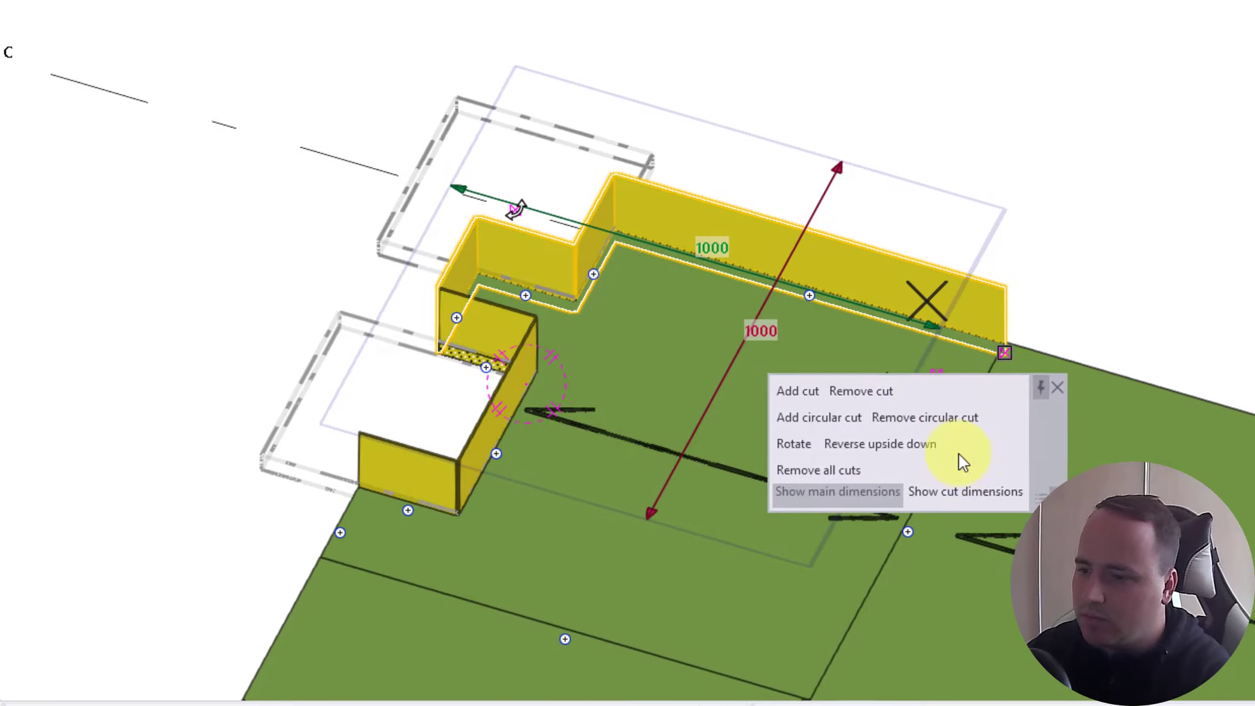
left_click(945, 503)
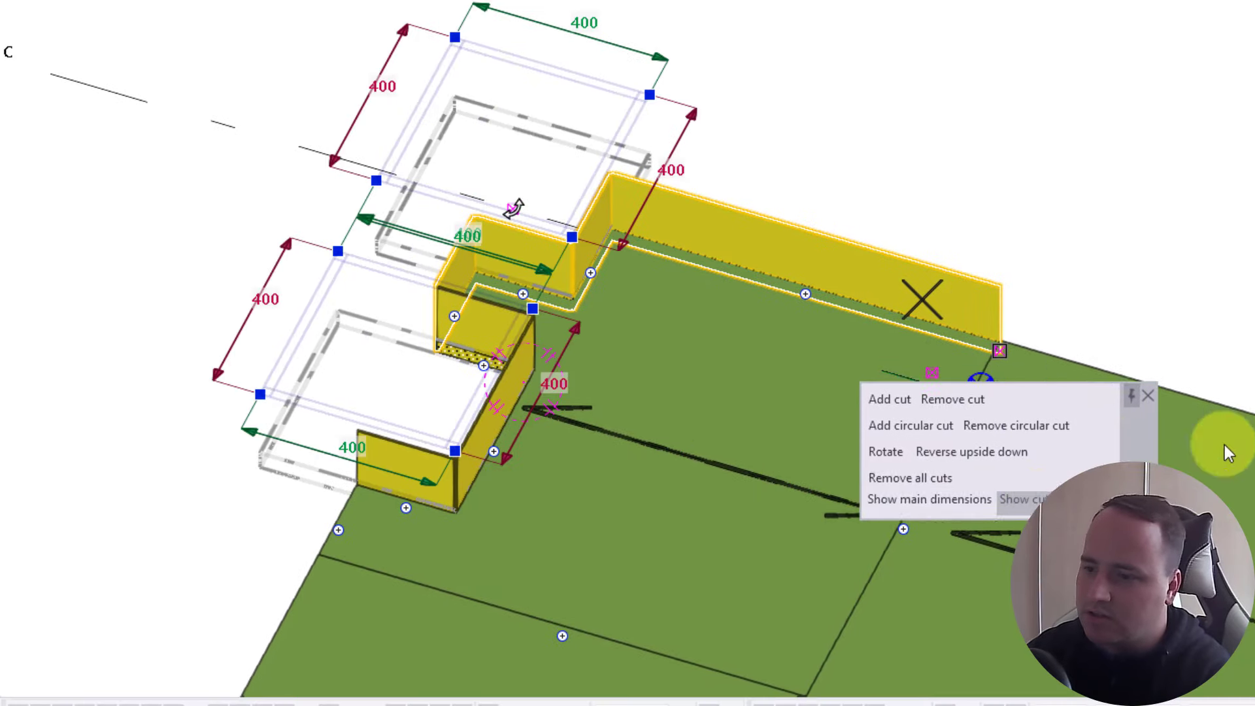
scroll(708, 147, "up", 3)
left_click_drag(614, 155, 862, 223)
middle_click_drag(745, 357, 88, 351, "ctrl")
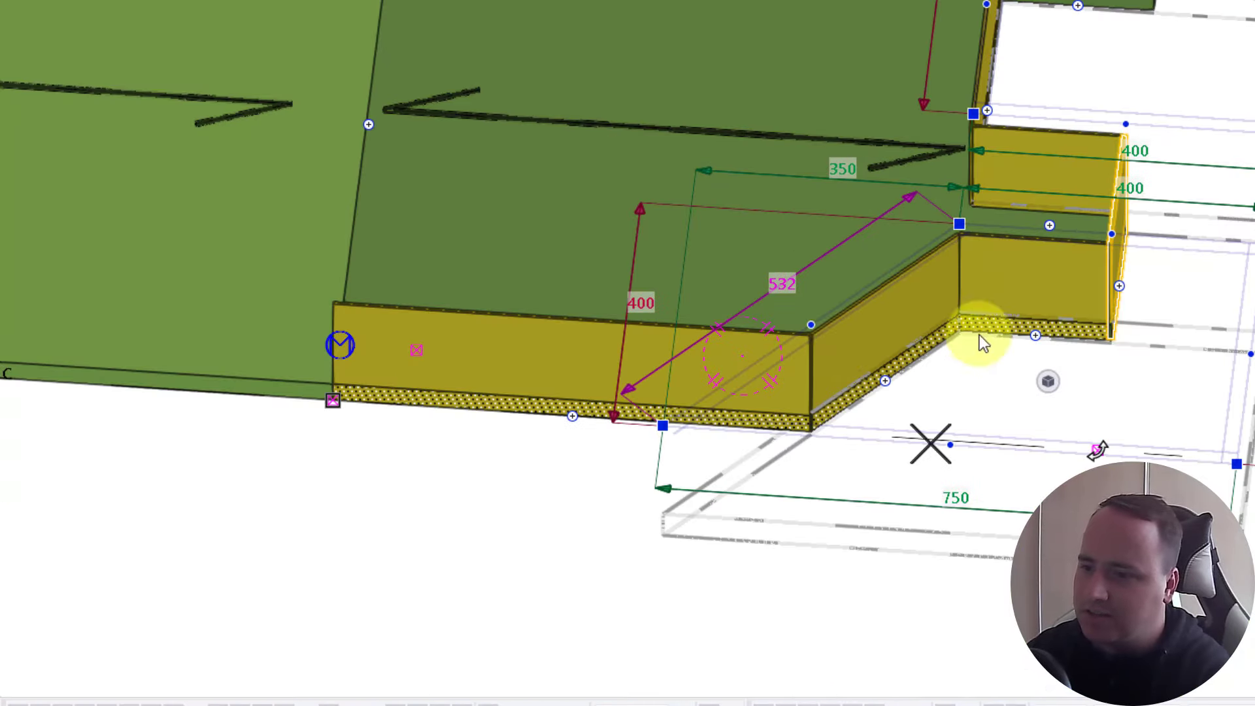
Add an intermediate point to the corner cut's slanted edge by moving the edge's midpoint 80 by 160 into the grating
middle_click_drag(950, 310, 824, 346)
scroll(824, 346, "up", 2)
left_click(618, 386)
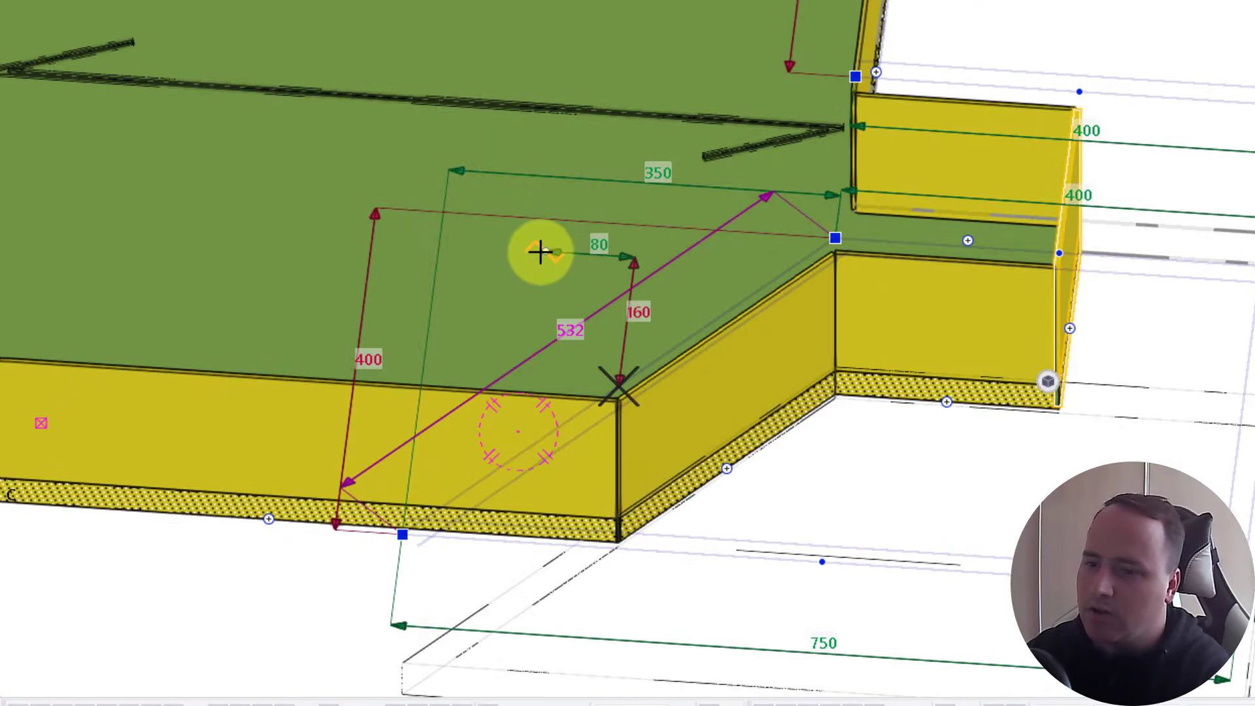
left_click(541, 246)
middle_click_drag(639, 379, 713, 336, "ctrl")
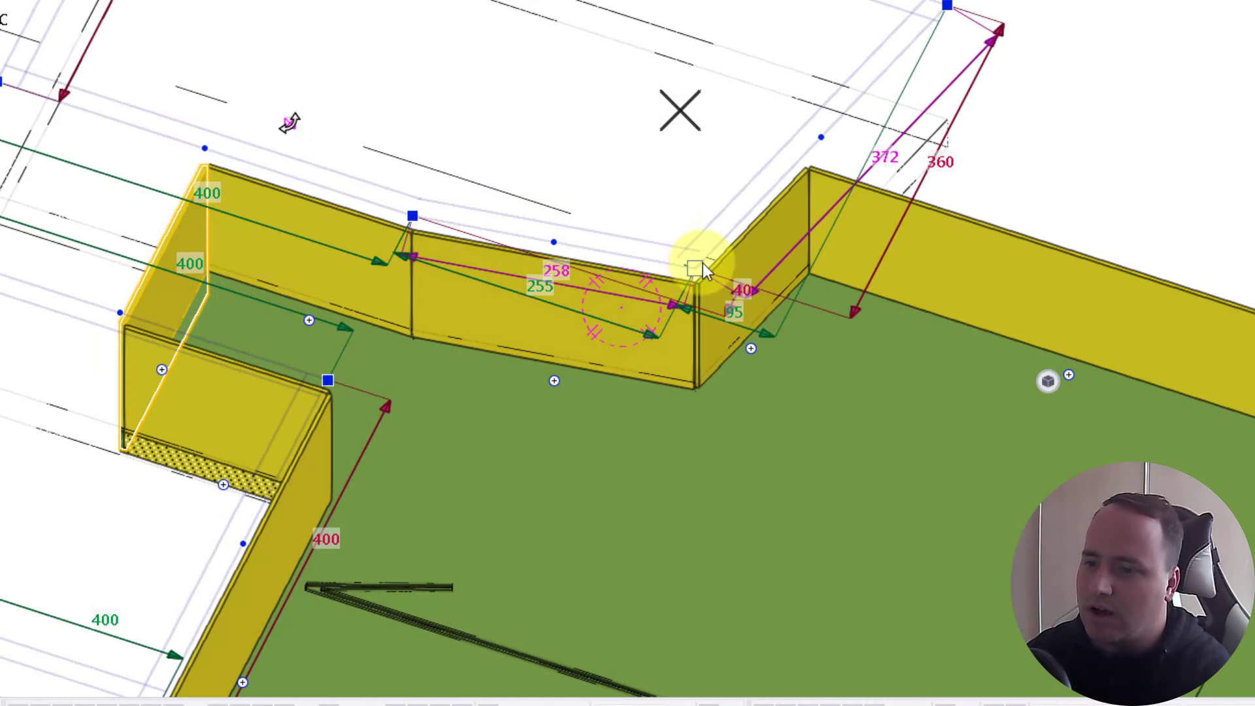
Remove the intermediate point from the corner cut's edge so that it runs as one straight slanted line
left_click(697, 266, "ctrl")
scroll(770, 275, "down", 2)
middle_click_drag(770, 274, 695, 426, "ctrl")
scroll(608, 392, "up", 3)
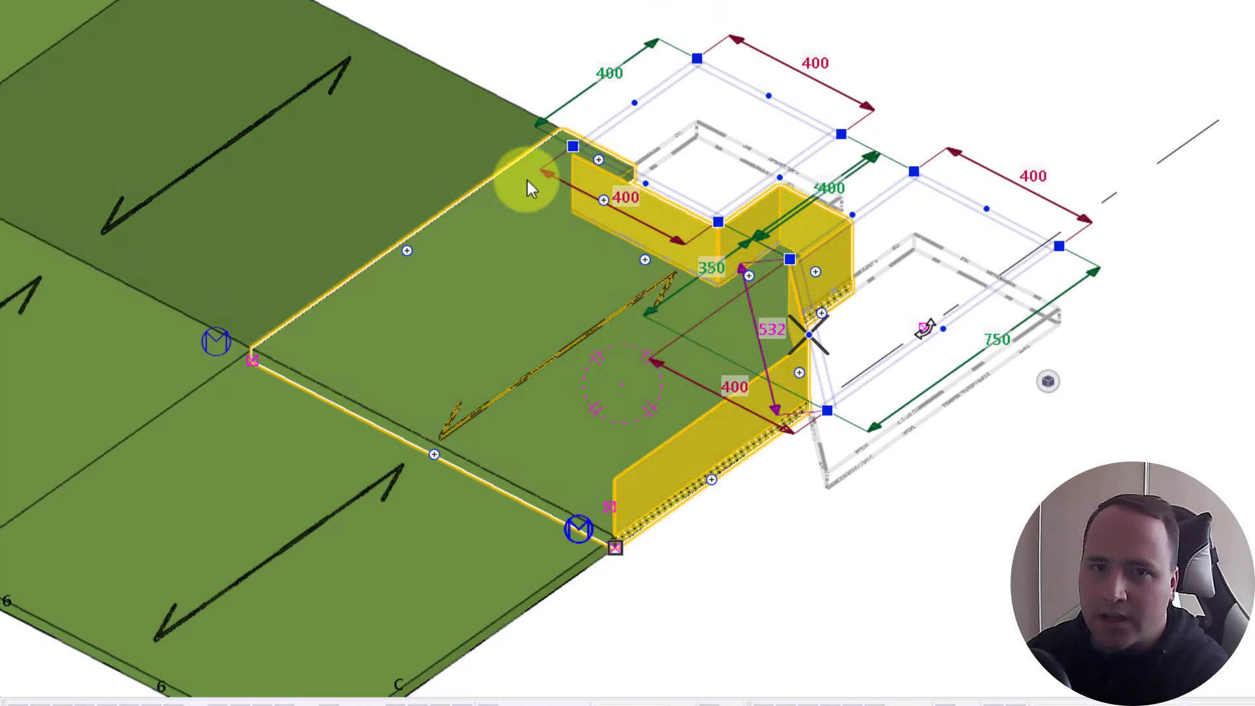
Add a circular cut to the corner grating at the midpoint of its outer edge beside the slanted cut
middle_click_drag(616, 224, 658, 326, "ctrl")
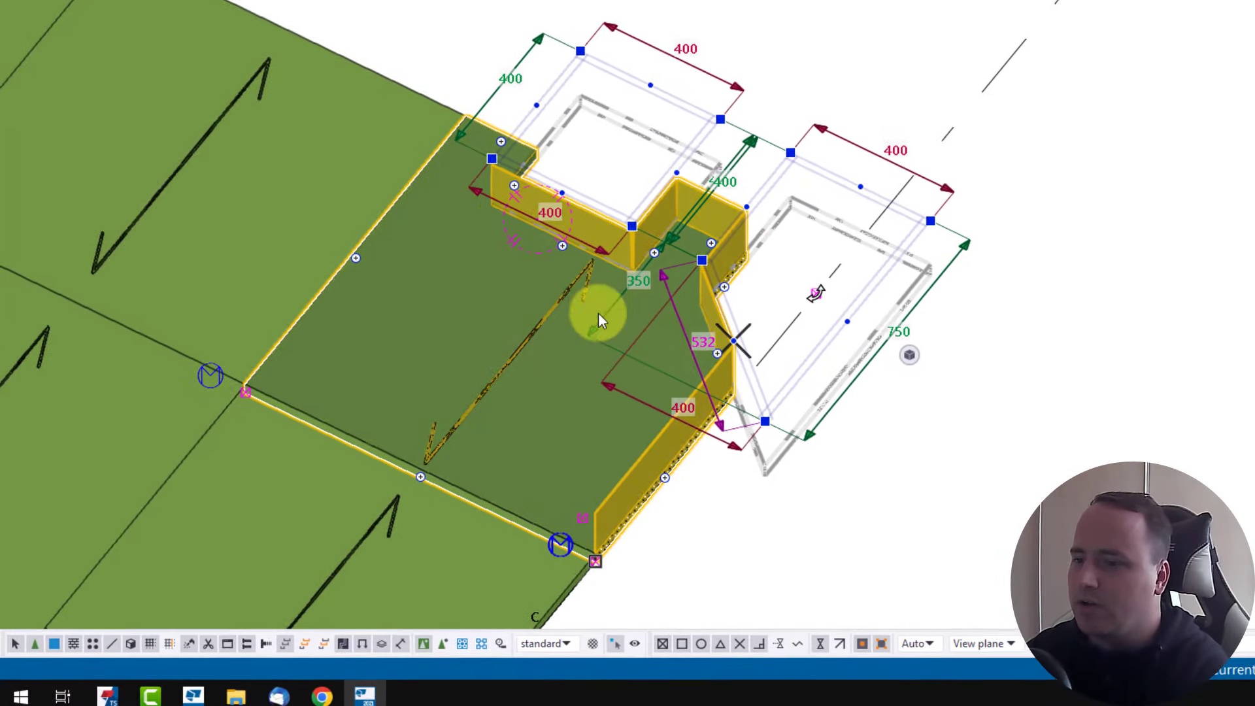
scroll(595, 274, "up", 3)
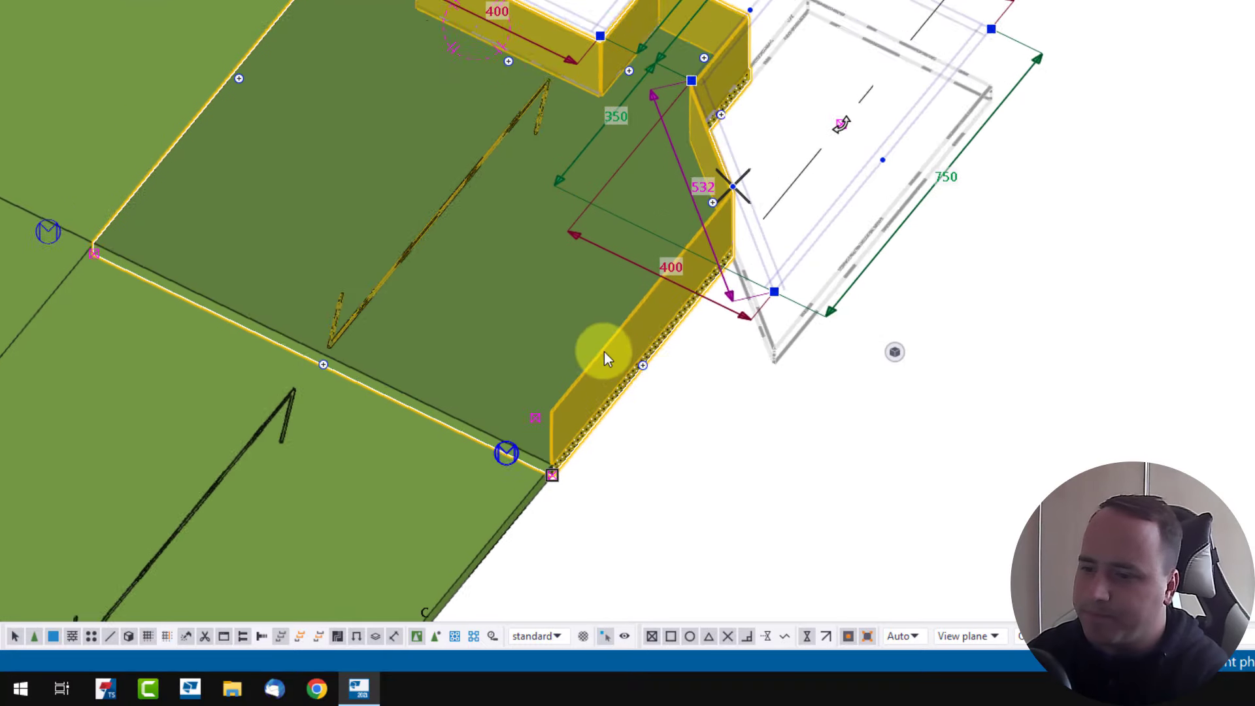
scroll(604, 352, "up", 1)
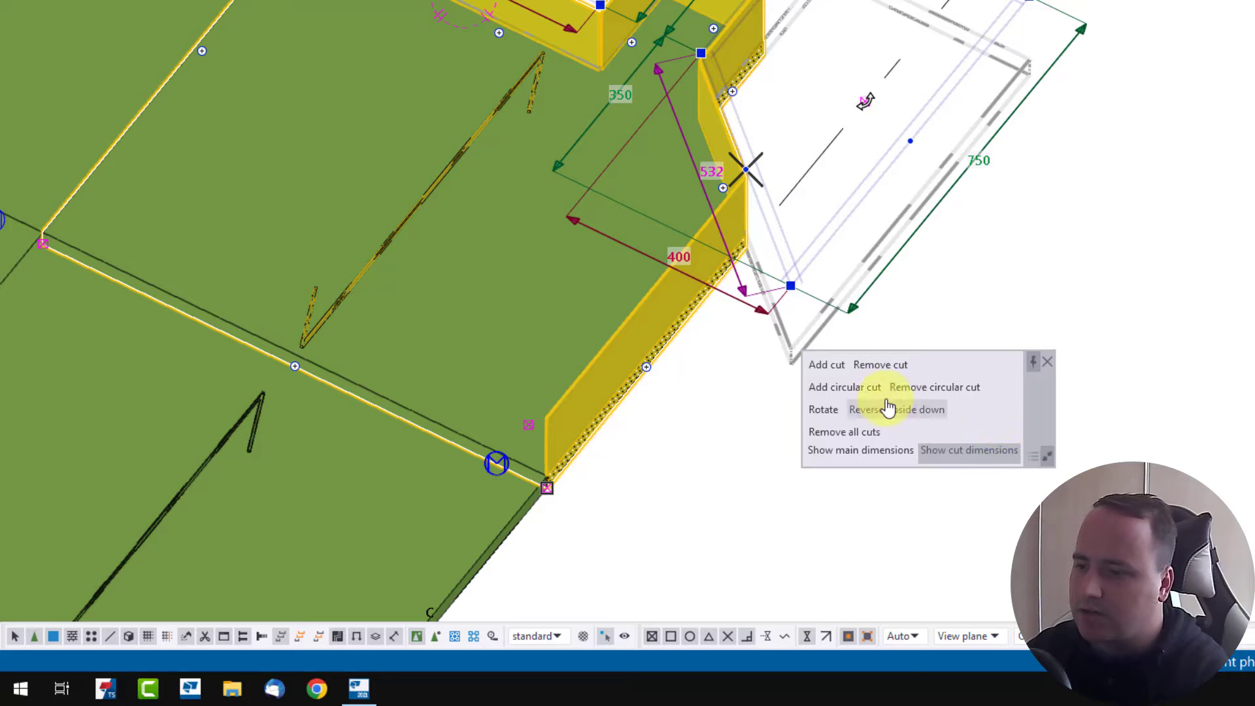
left_click(867, 387)
left_click(649, 367)
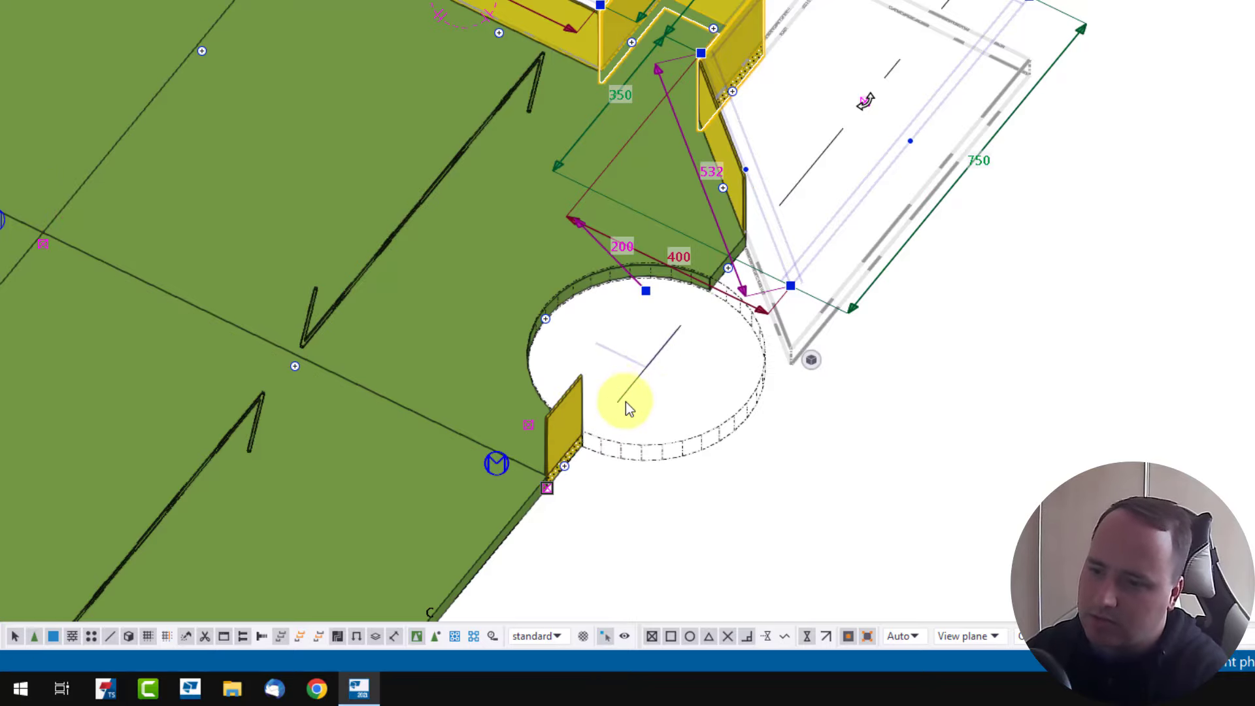
Add a toe plate along the curved edge of the circular cut
middle_click_drag(625, 402, 393, 381, "ctrl")
scroll(726, 356, "up", 4)
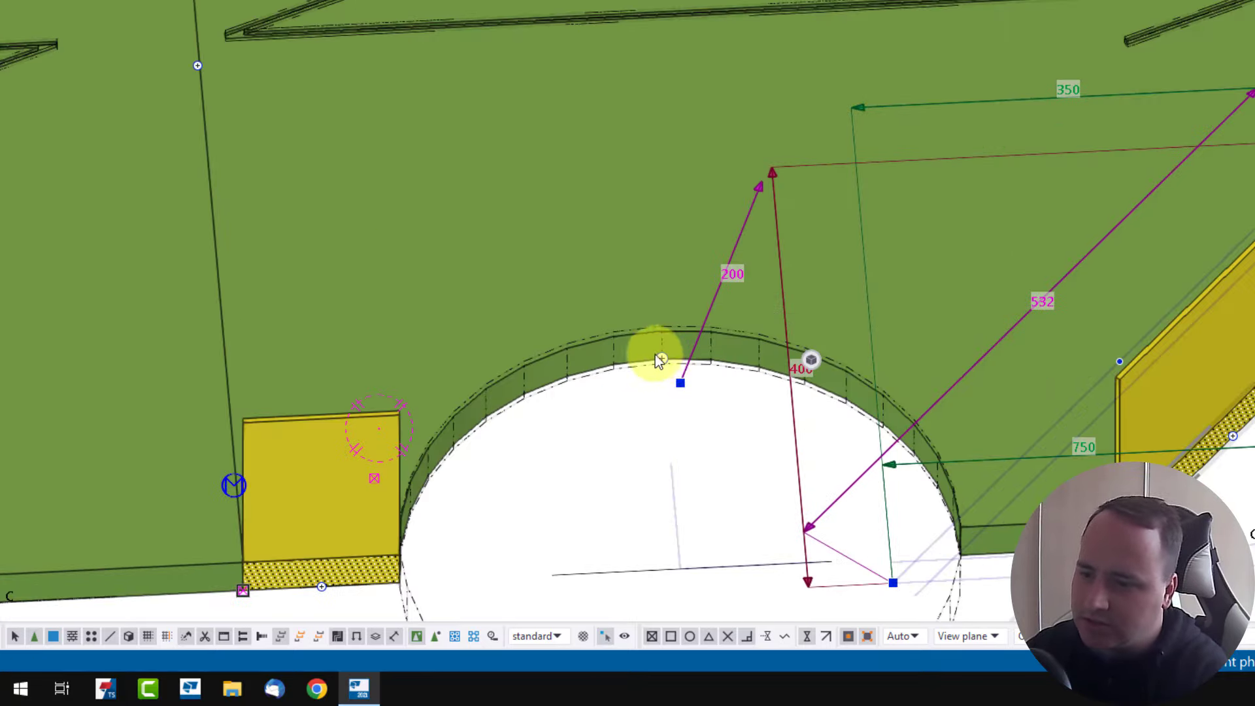
left_click(661, 360)
scroll(662, 359, "down", 2)
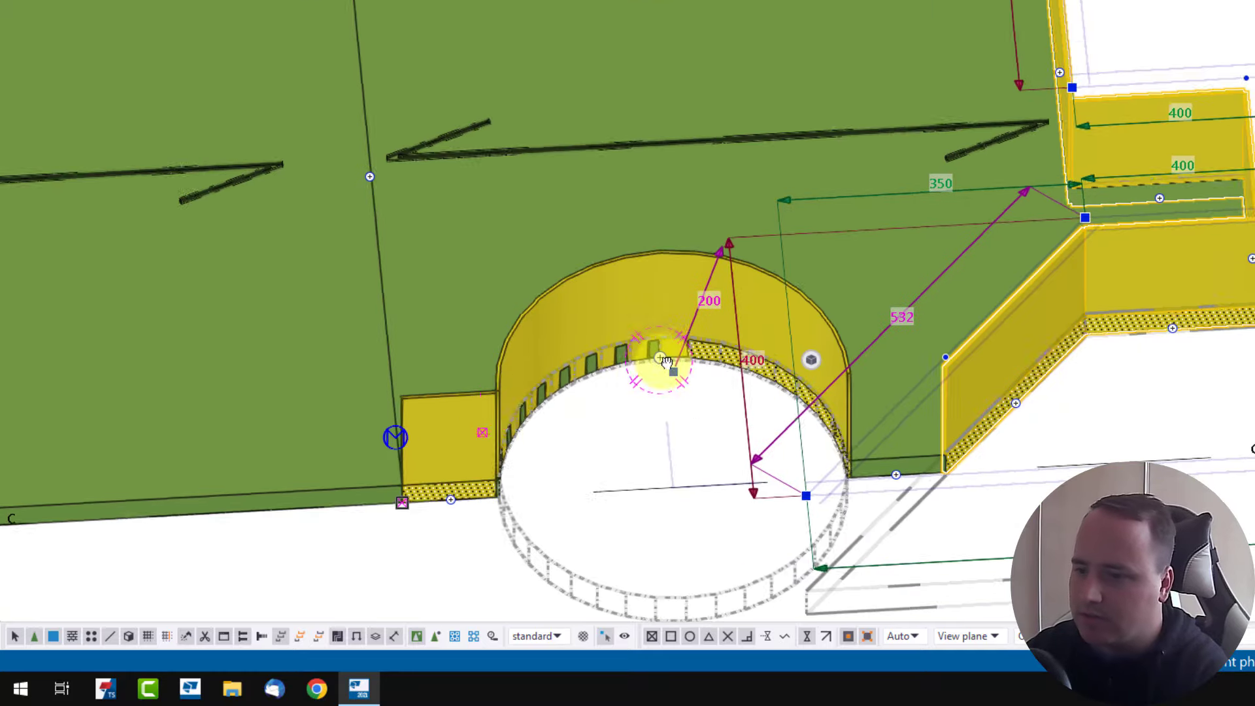
Resize the circular cut with its radius handle, shrinking it to 11 and bringing it back to a radius of 201
middle_click_drag(666, 363, 876, 399, "ctrl")
scroll(871, 393, "up", 1)
left_click_drag(793, 153, 889, 366)
scroll(845, 240, "up", 3)
scroll(892, 370, "down", 4)
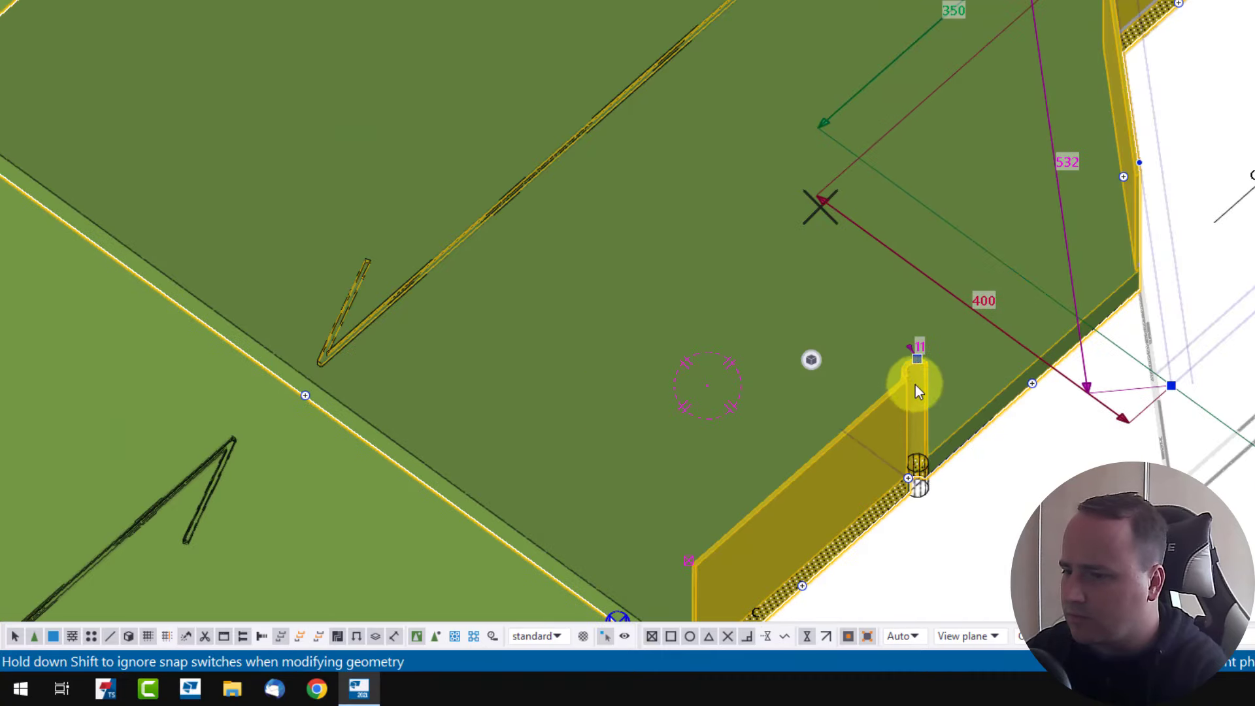
middle_click_drag(915, 384, 731, 405, "ctrl")
scroll(981, 373, "up", 8)
key("ctrl+z")
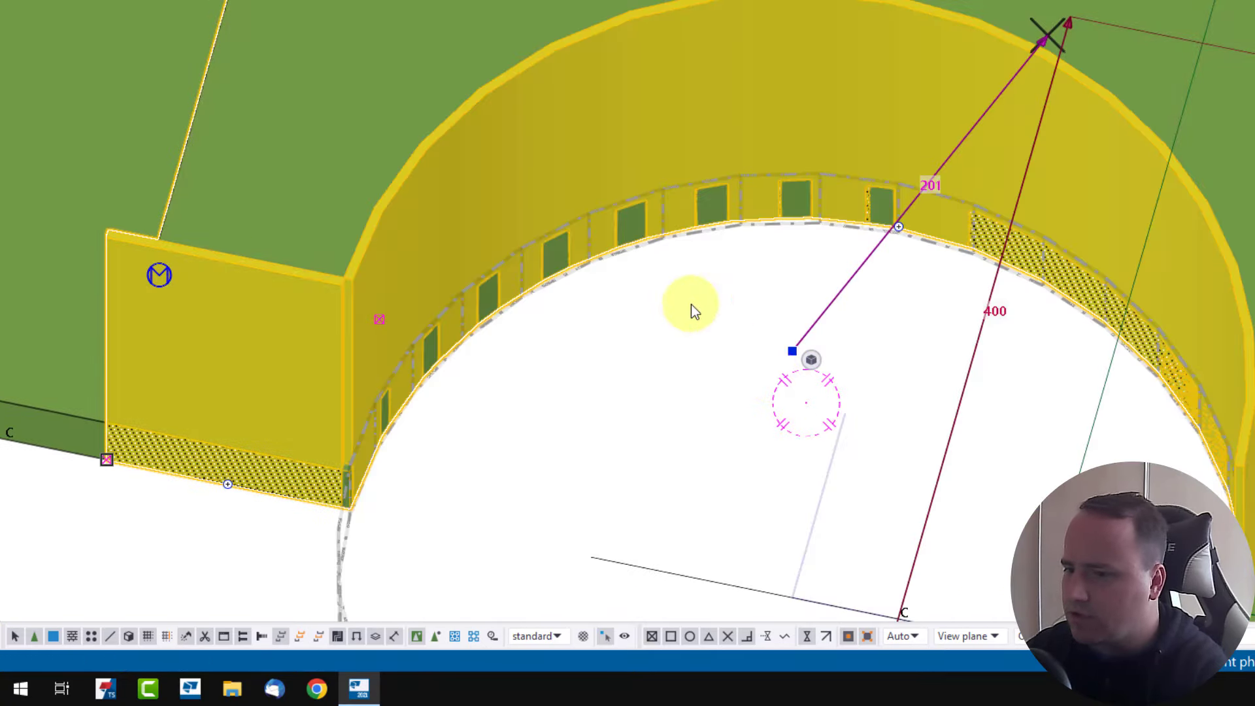
Switch the corner grating from showing cut dimensions to showing its main dimensions
scroll(785, 219, "down", 3)
scroll(720, 217, "down", 2)
middle_click_drag(721, 217, 617, 364, "ctrl")
scroll(755, 374, "down", 5)
left_click(975, 386)
scroll(602, 216, "down", 2)
scroll(663, 244, "down", 1)
scroll(545, 356, "down", 3)
left_click(520, 283)
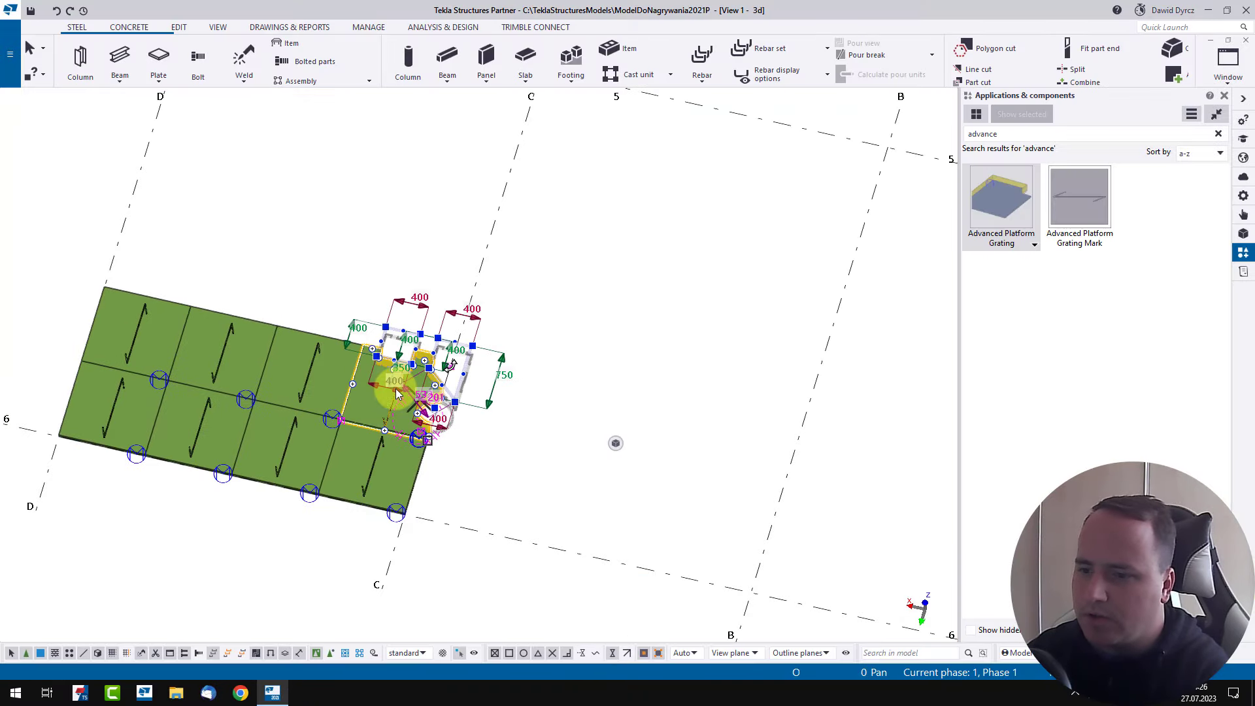
middle_click_drag(521, 288, 543, 313, "ctrl")
middle_click_drag(411, 406, 410, 404, "ctrl")
scroll(534, 431, "up", 2)
mouse_move(616, 443)
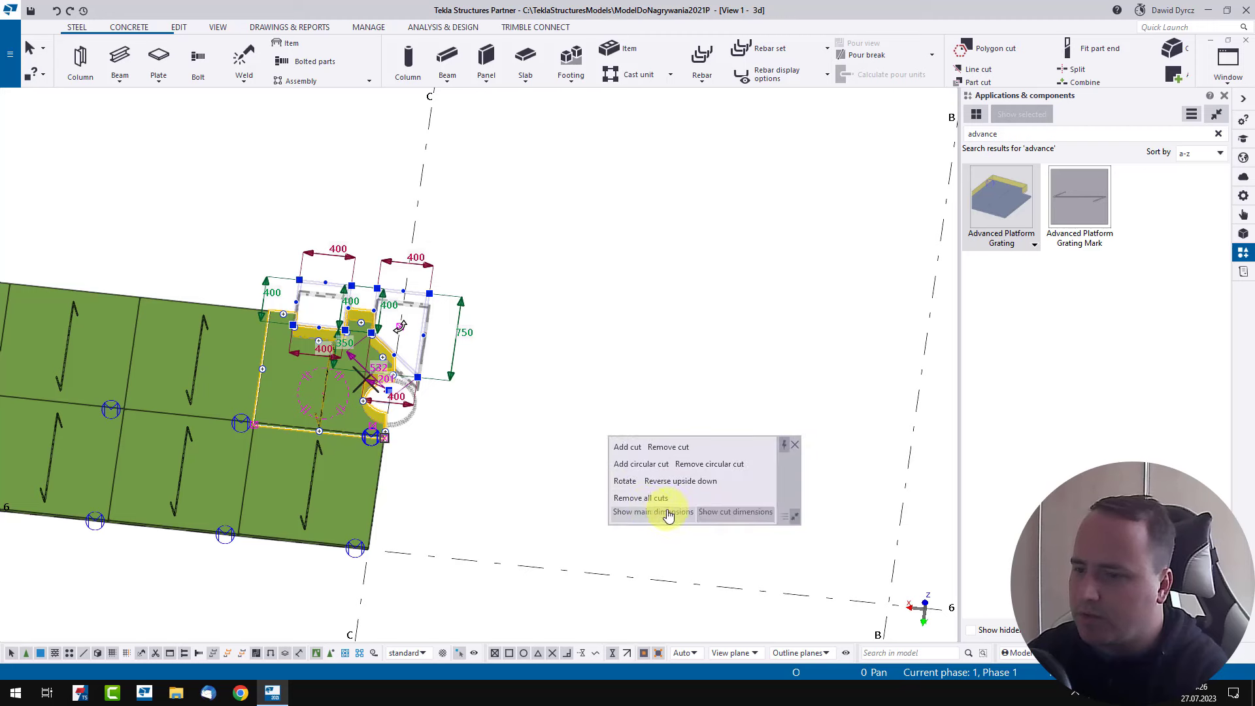
left_click(669, 514)
scroll(313, 392, "down", 2)
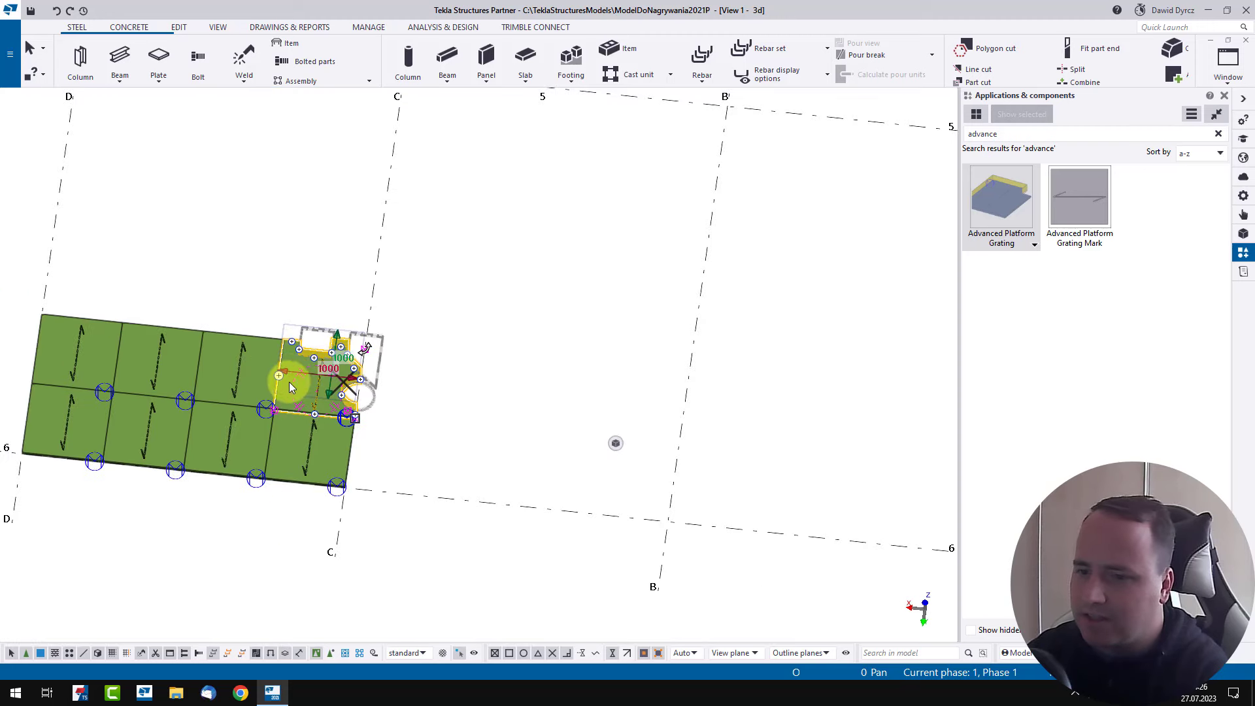
Make a mirrored copy of the corner grating beside the platform, using a mirror line with X0 7364, Y0 30000 and angle -90.00
right_click(289, 376)
mouse_move(396, 109)
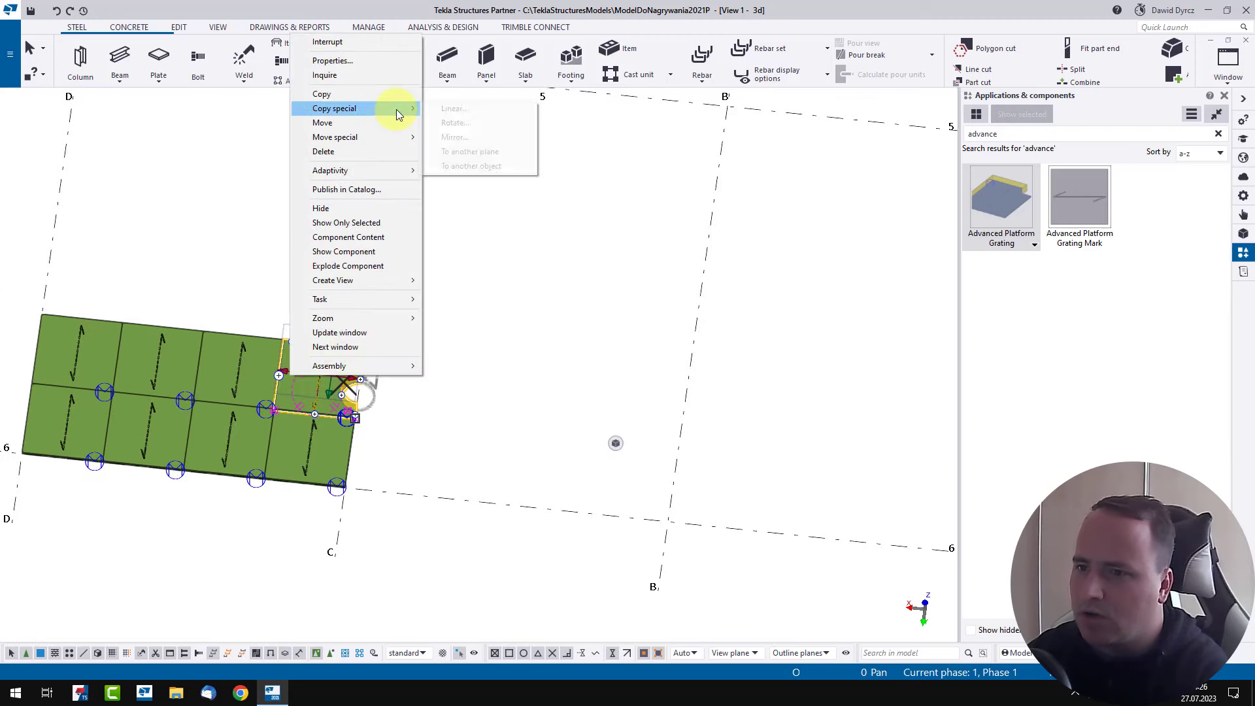
left_click(497, 137)
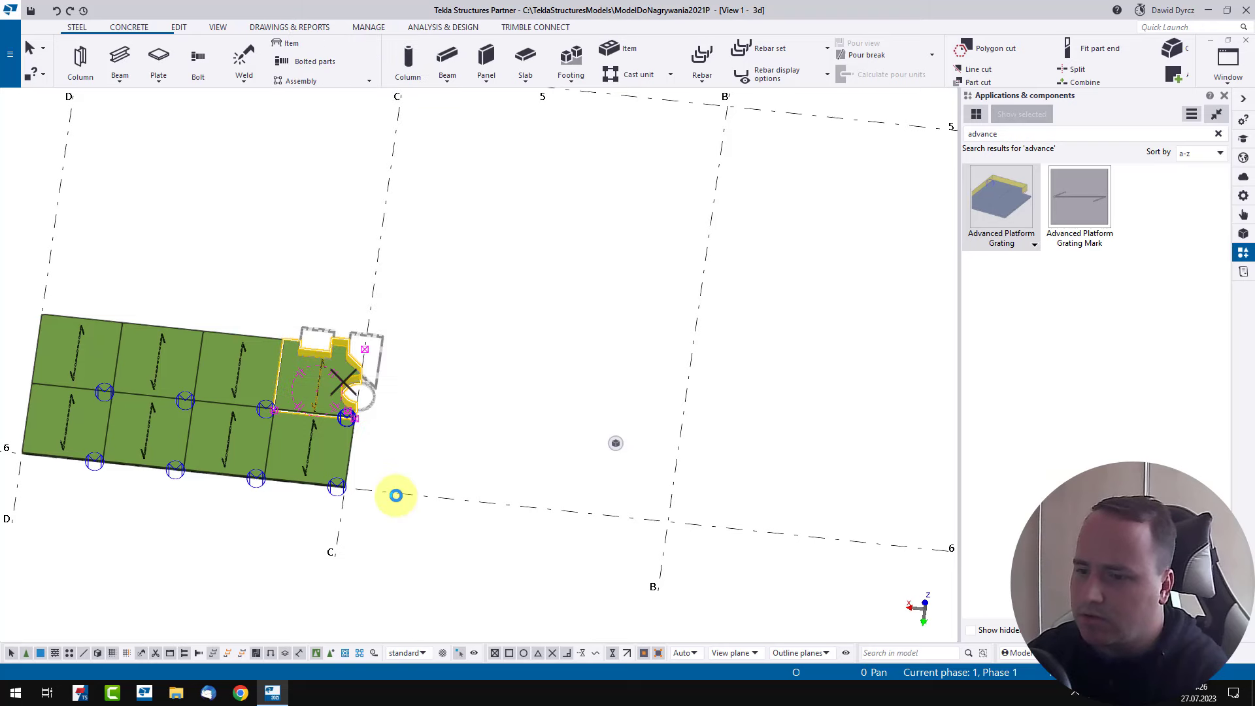
left_click(396, 494)
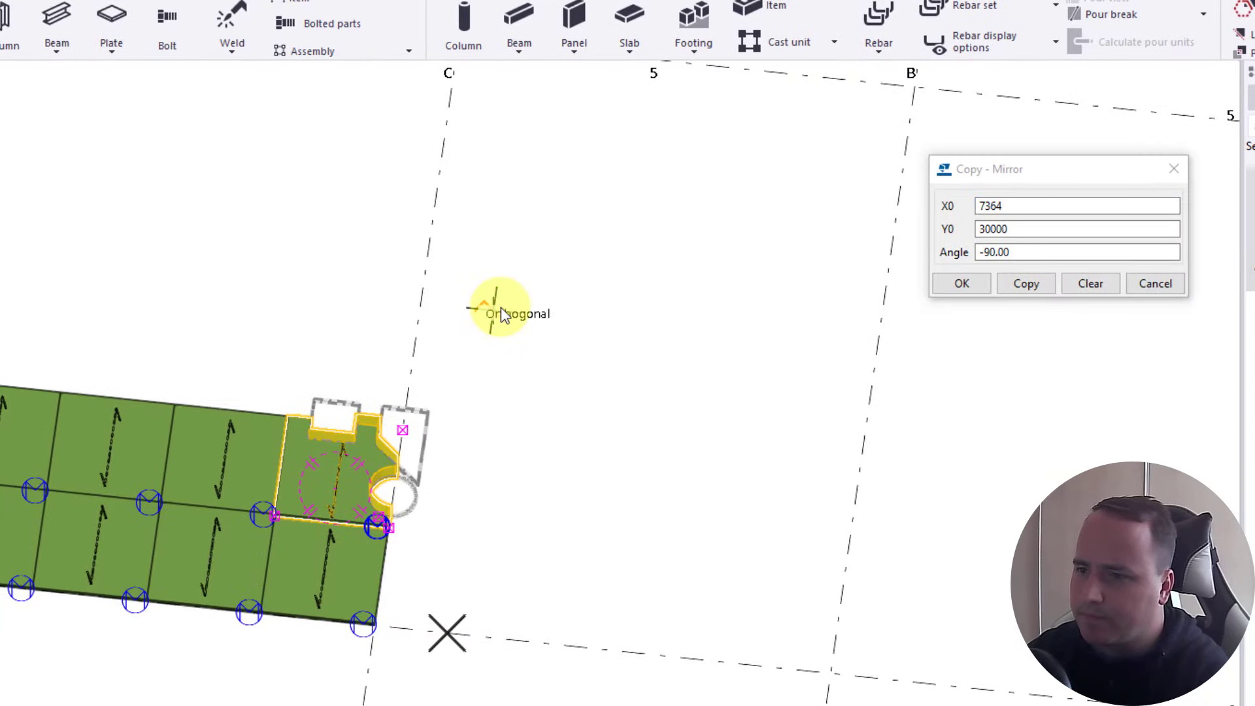
left_click(1040, 286)
right_click(807, 356)
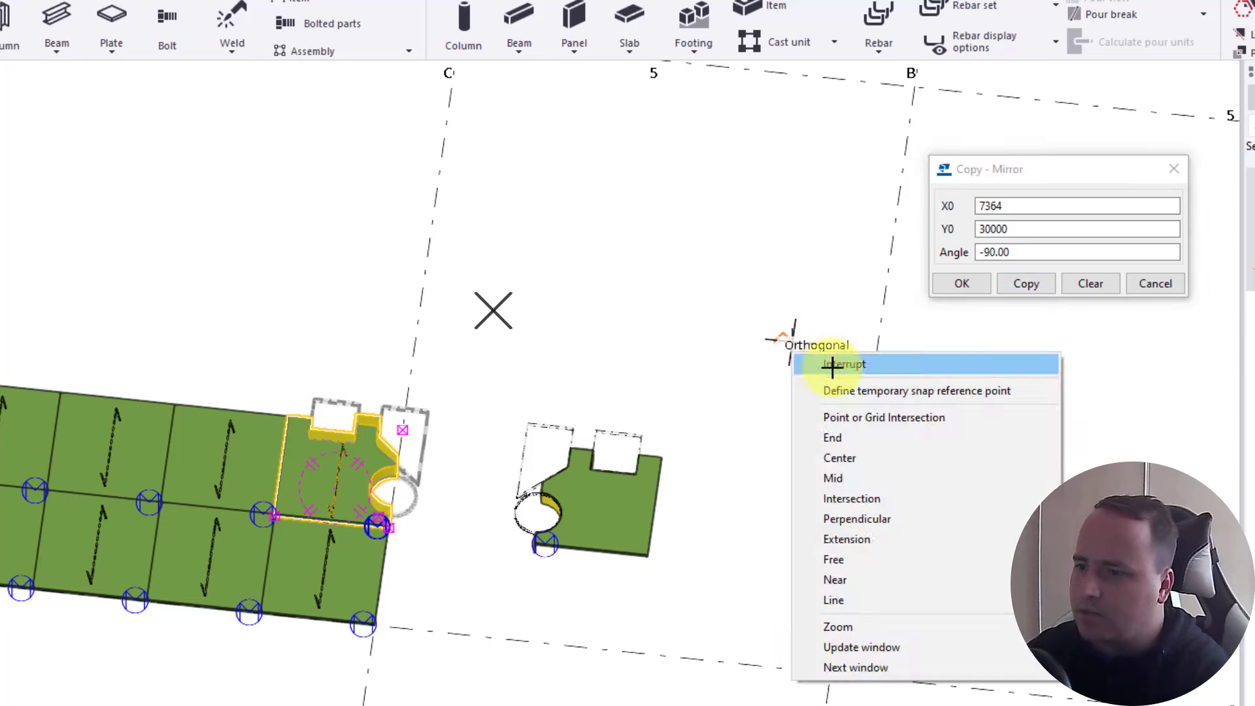
key("Escape")
Reverse the mirrored grating copy upside down so its toe plates point upward
left_click(633, 537)
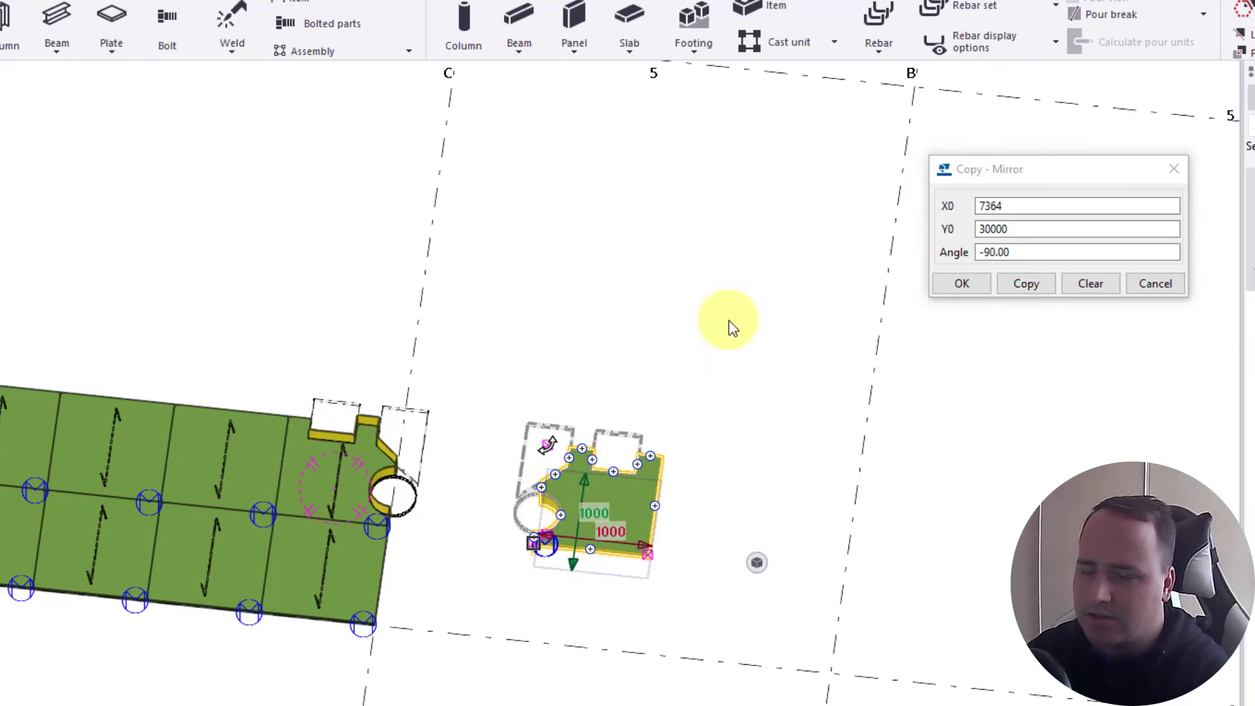
scroll(627, 549, "up", 2)
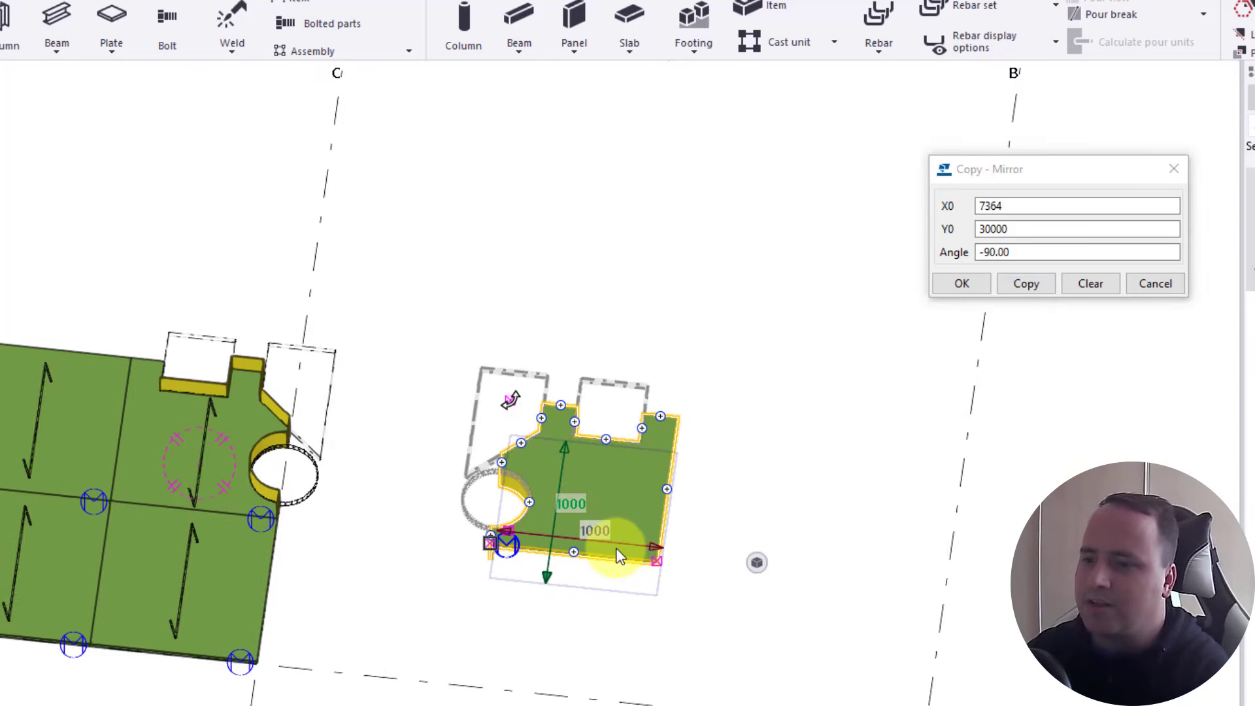
middle_click_drag(654, 505, 843, 595, "ctrl")
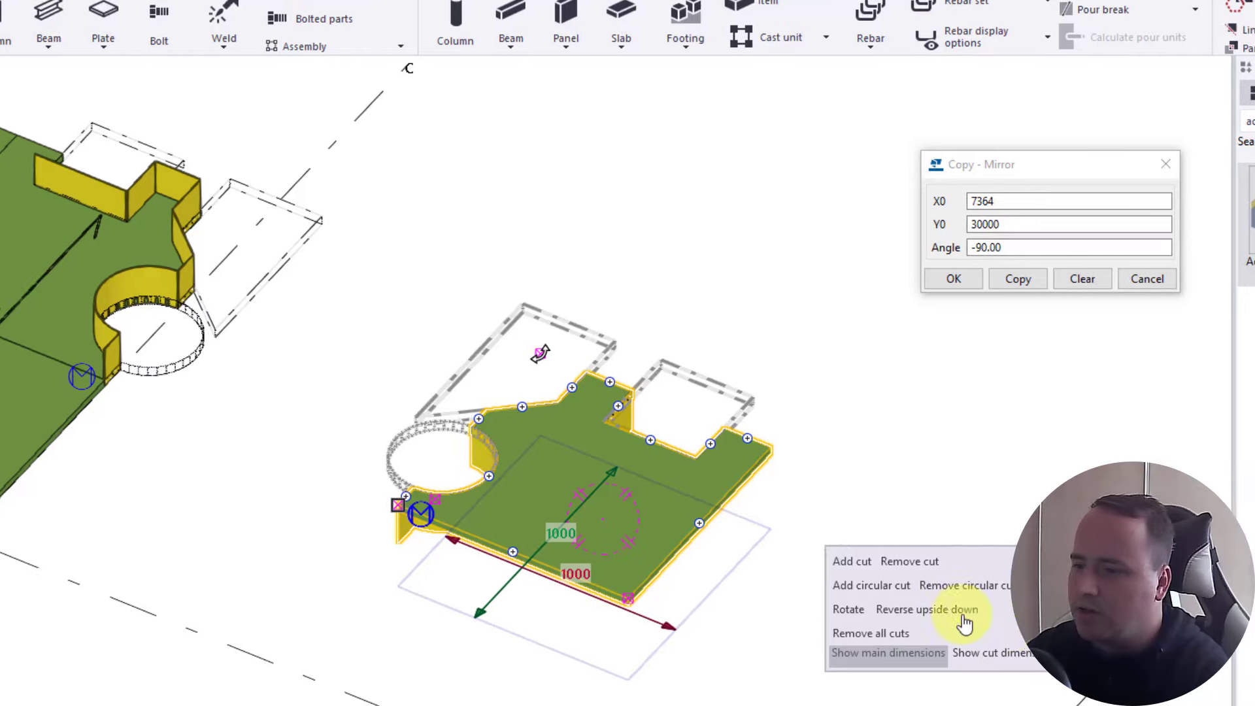
left_click(788, 537)
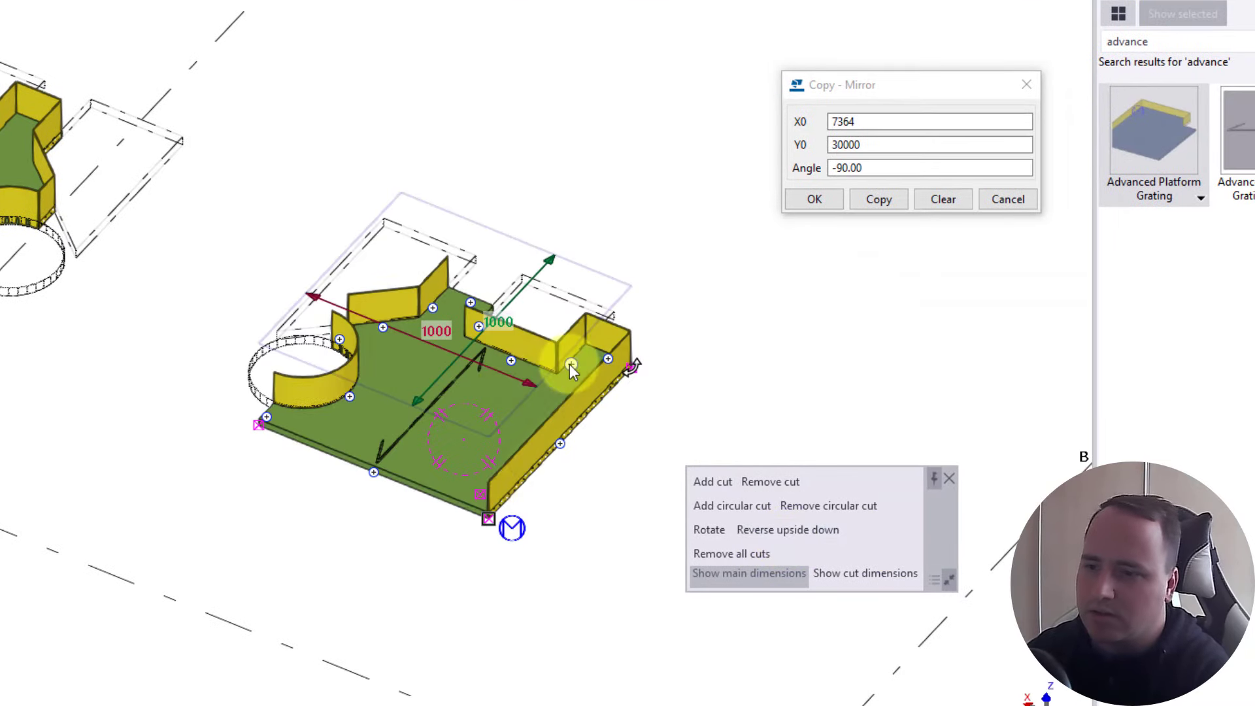
mouse_move(460, 400)
middle_mouse_down("ctrl")
mouse_move(547, 461)
mouse_move(442, 575)
mouse_move(504, 530)
mouse_move(532, 568)
mouse_move(144, 285)
middle_mouse_up("ctrl")
middle_click_drag(441, 450, 268, 339, "ctrl")
scroll(399, 527, "up", 3)
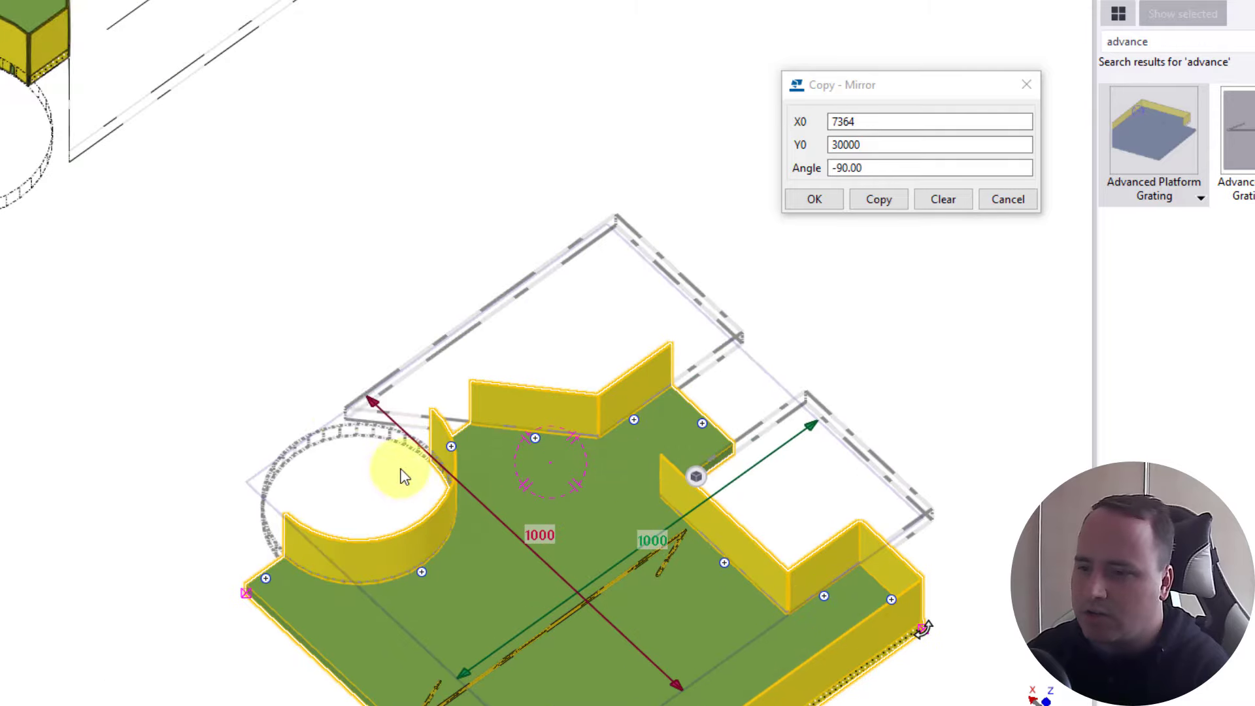
middle_click_drag(430, 486, 585, 409, "ctrl")
scroll(592, 402, "down", 2)
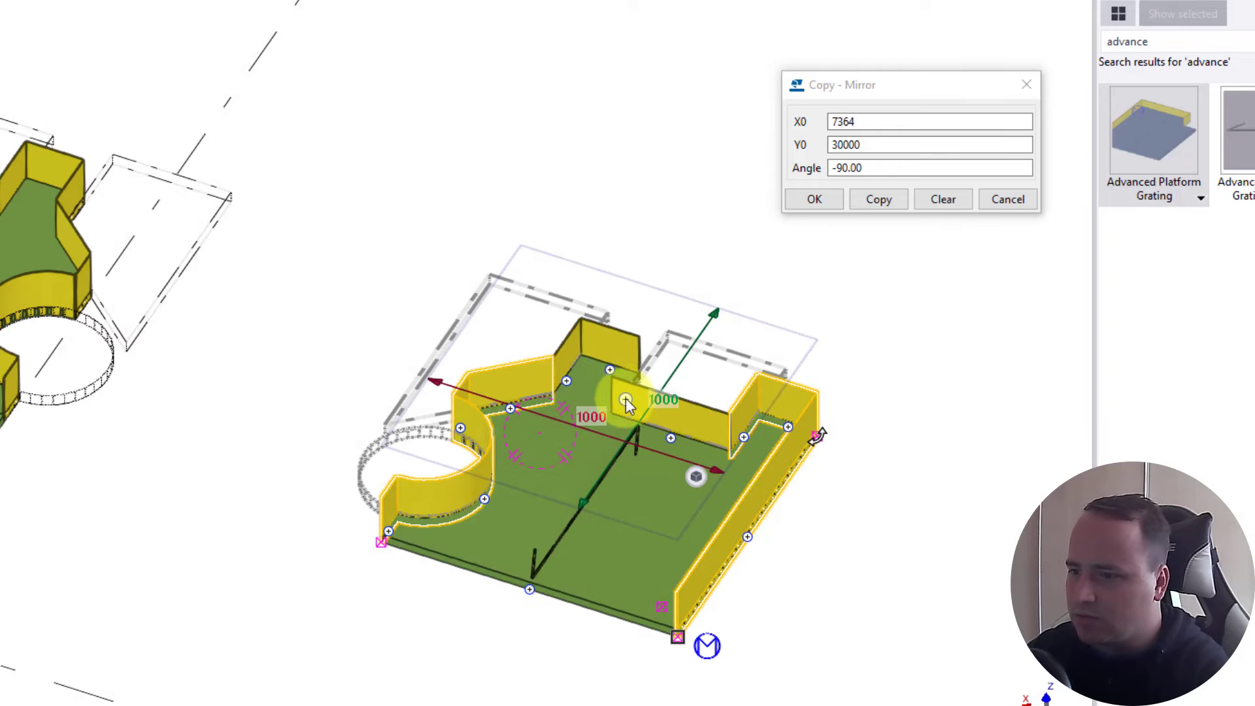
Remove the toe plates from the mirrored copy's long straight side and the short edge next to it
left_click(756, 462)
left_click(758, 527)
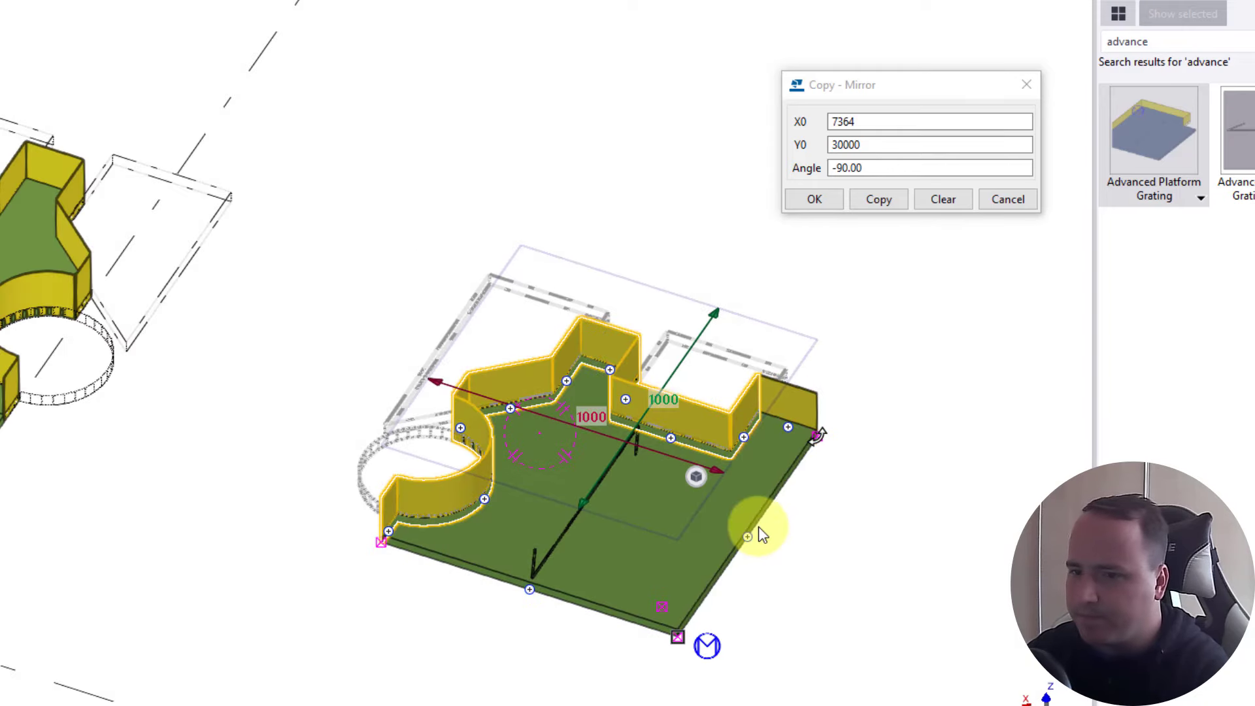
left_click(788, 429)
scroll(491, 443, "down", 2)
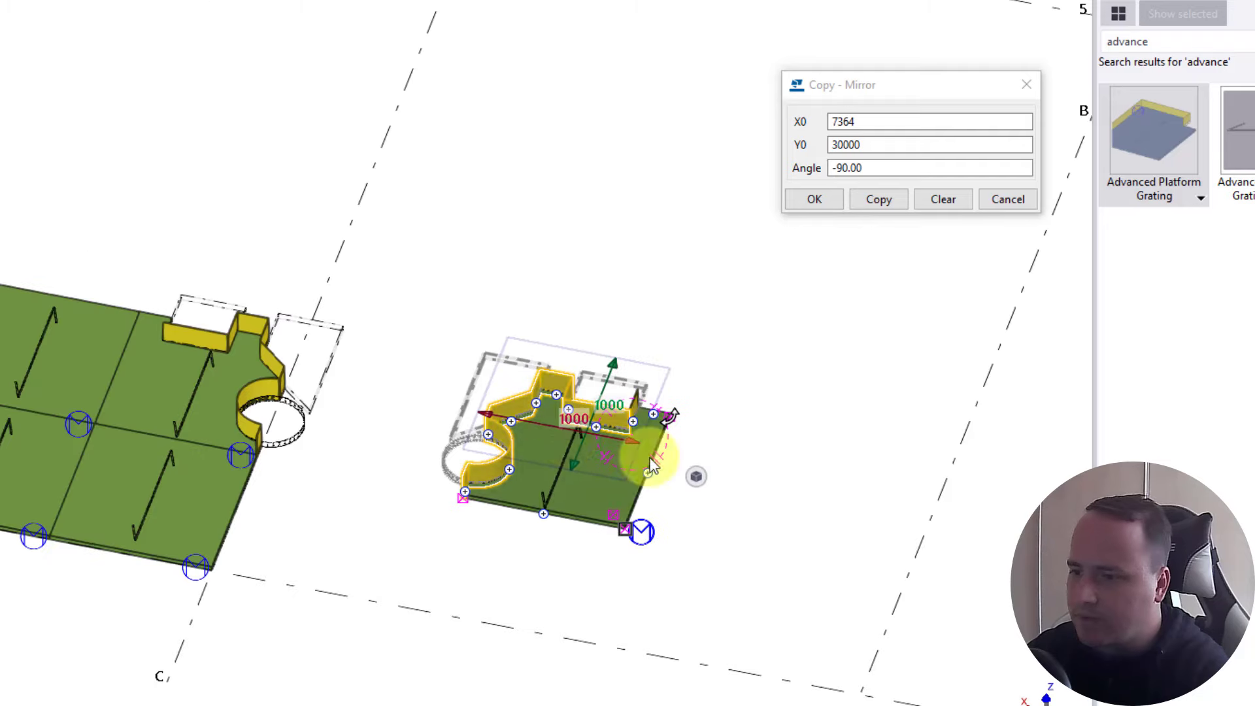
left_click(454, 353)
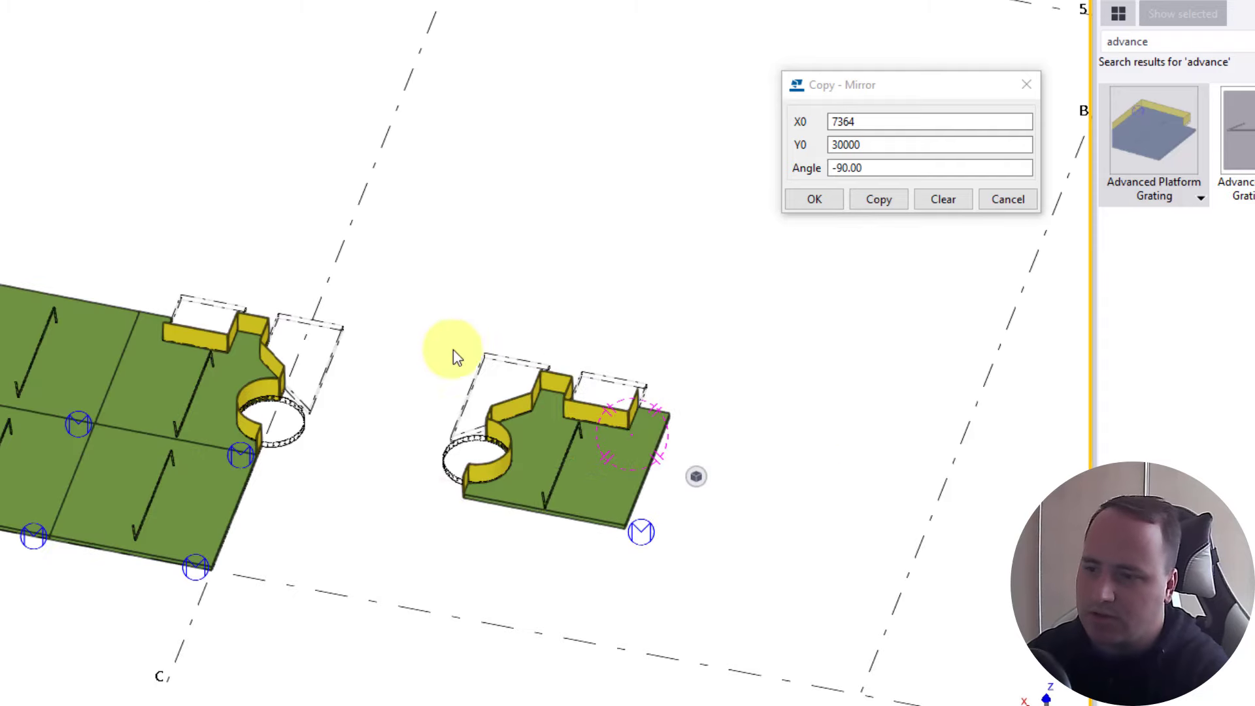
Delete the mirrored copy of the corner grating
left_click(527, 449)
middle_click_drag(532, 499, 531, 583, "ctrl")
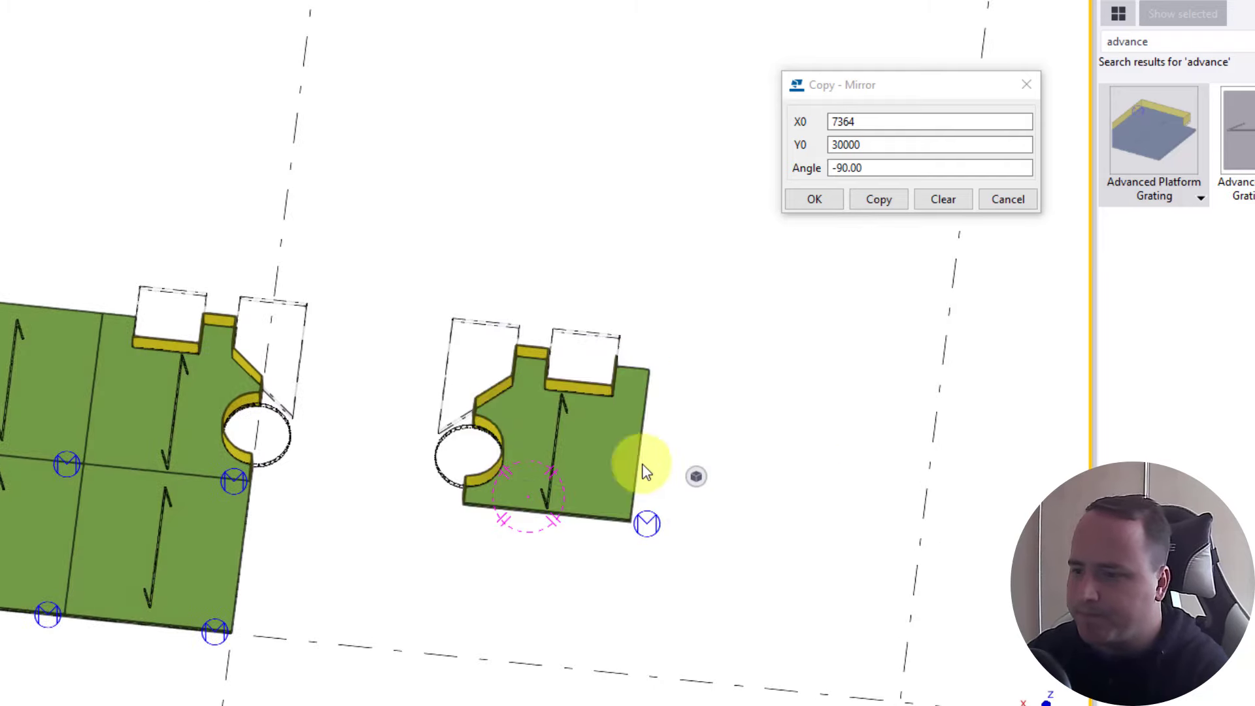
left_click(583, 446)
key("Delete")
Select the two gratings of the outer row farthest from the cut corner and add one cut at their shared outer corner
middle_click_drag(583, 446, 821, 435)
scroll(709, 420, "down", 2)
scroll(493, 309, "up", 3)
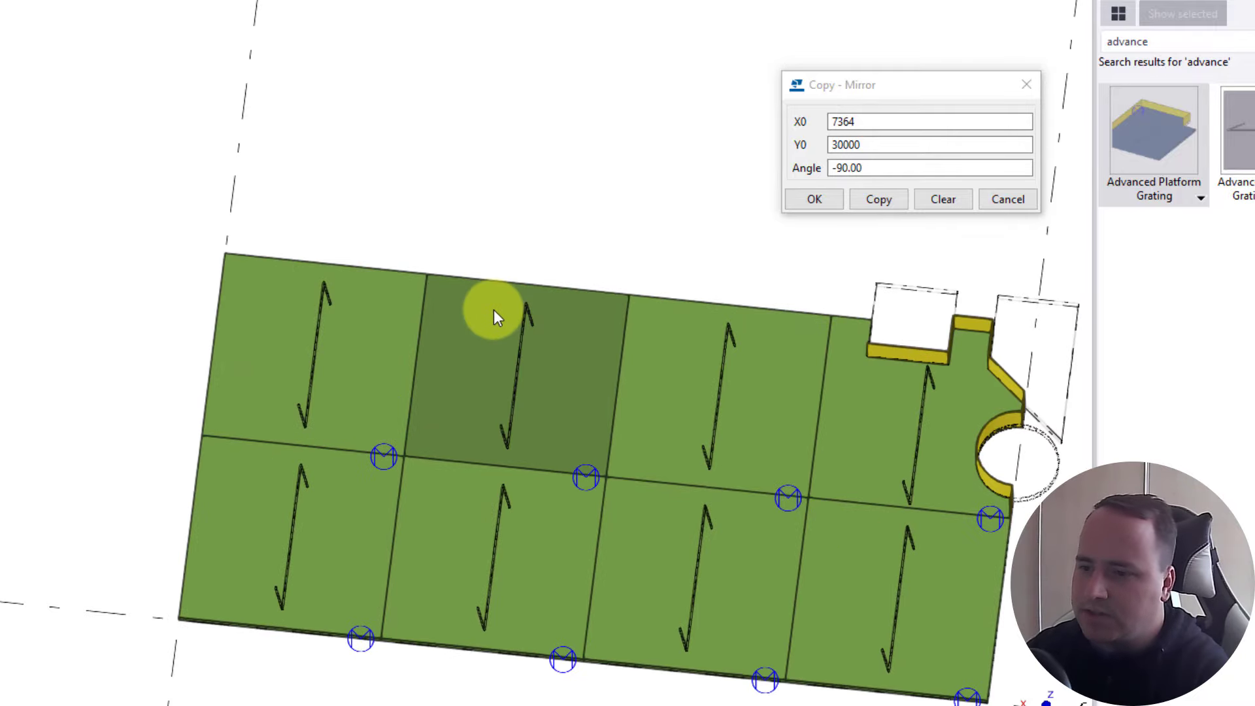
left_click(493, 309)
left_click(308, 318, "ctrl")
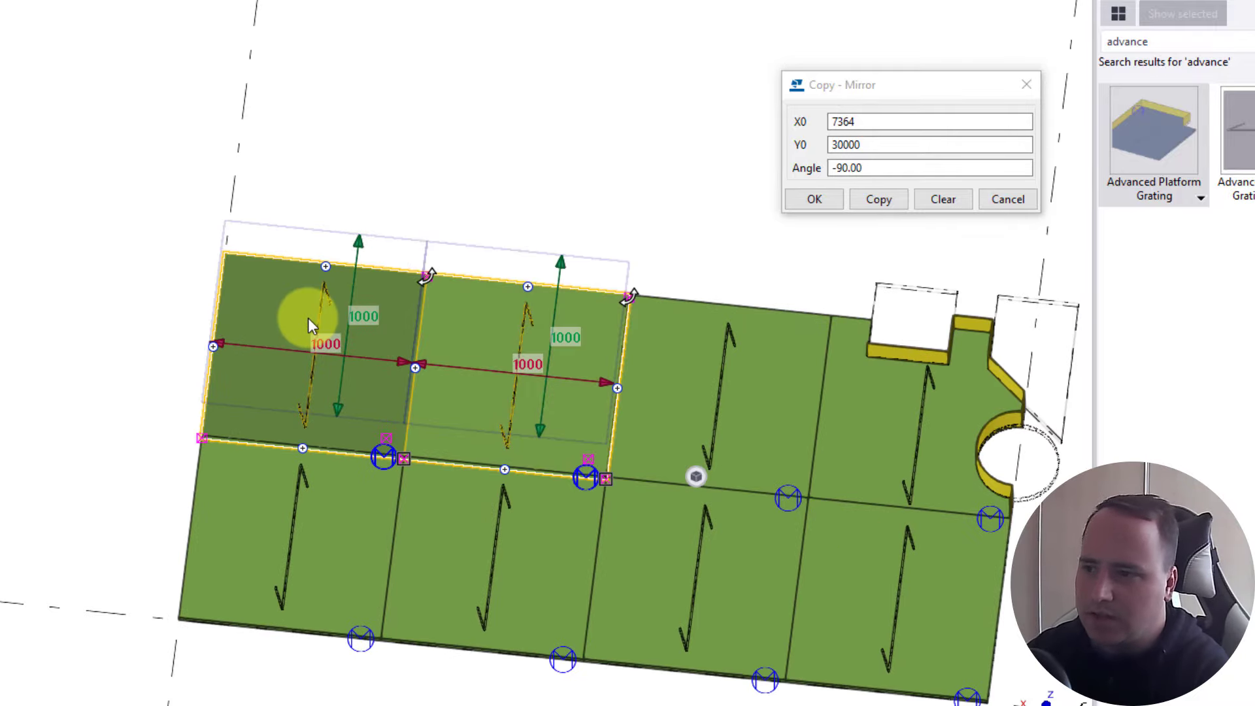
right_click(697, 480)
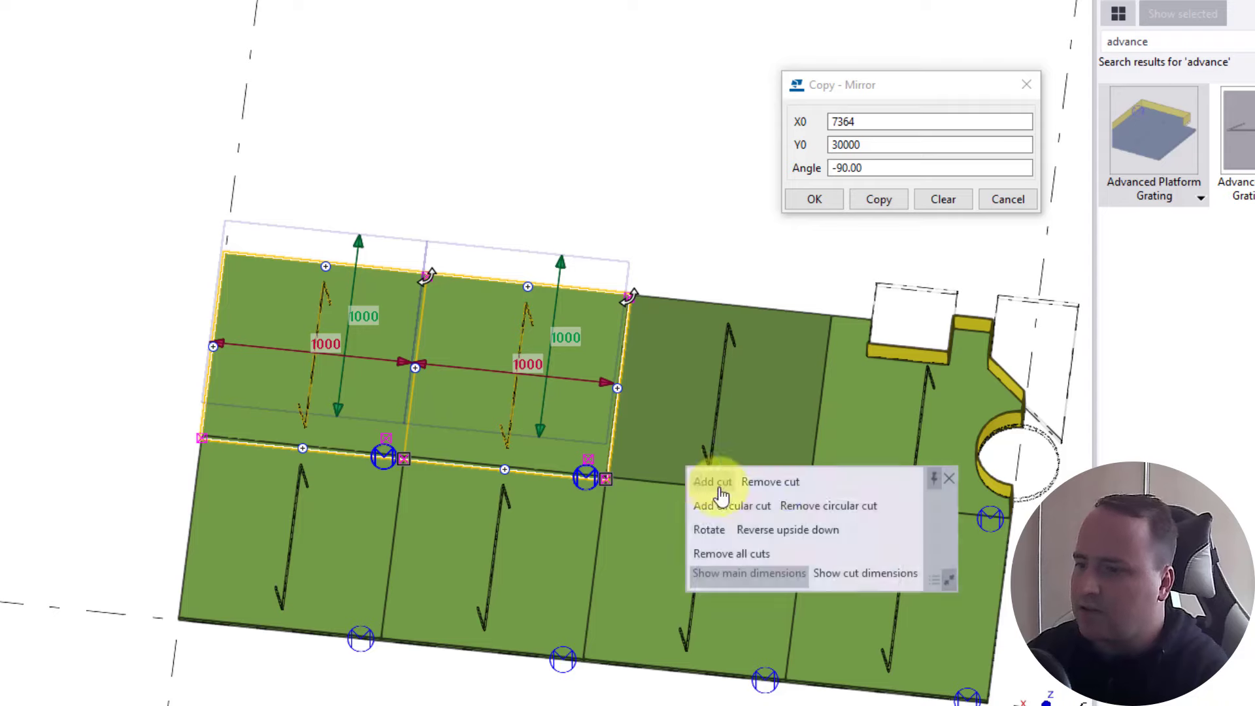
left_click(714, 484)
left_click(424, 273)
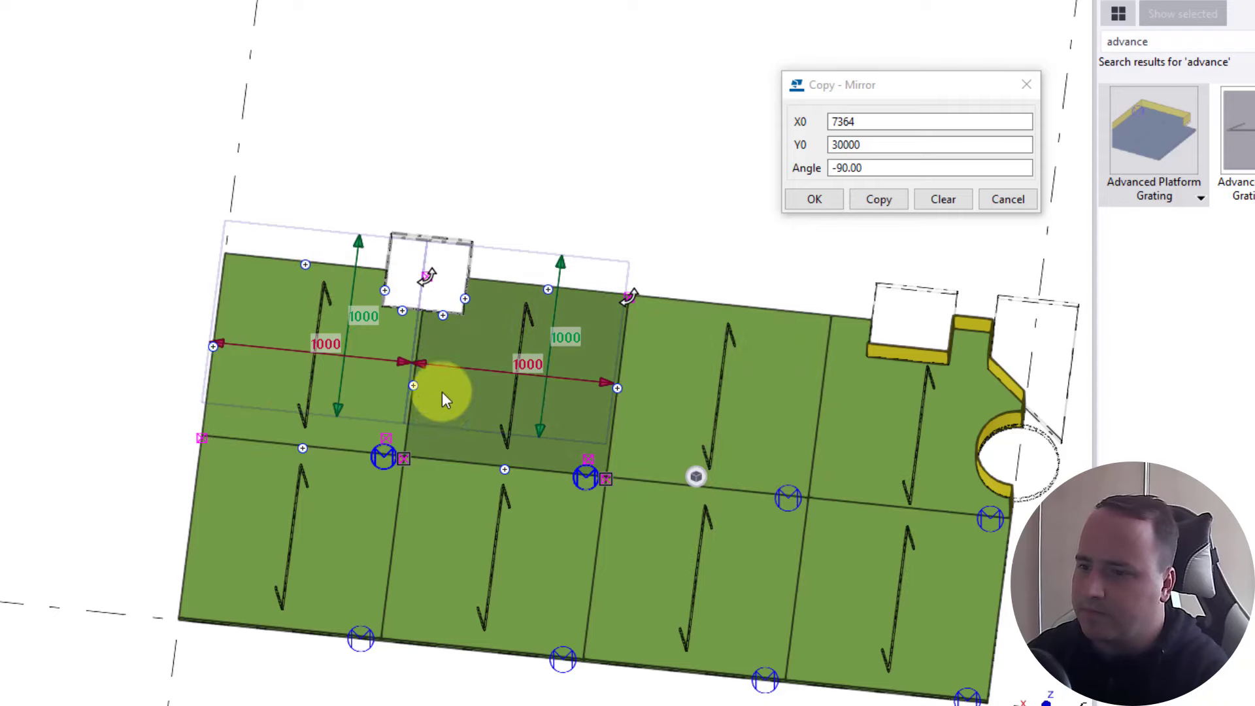
Select the four gratings at that end of the platform and add one cut through all of them at their common corner
left_click(462, 486)
left_click(317, 517, "ctrl")
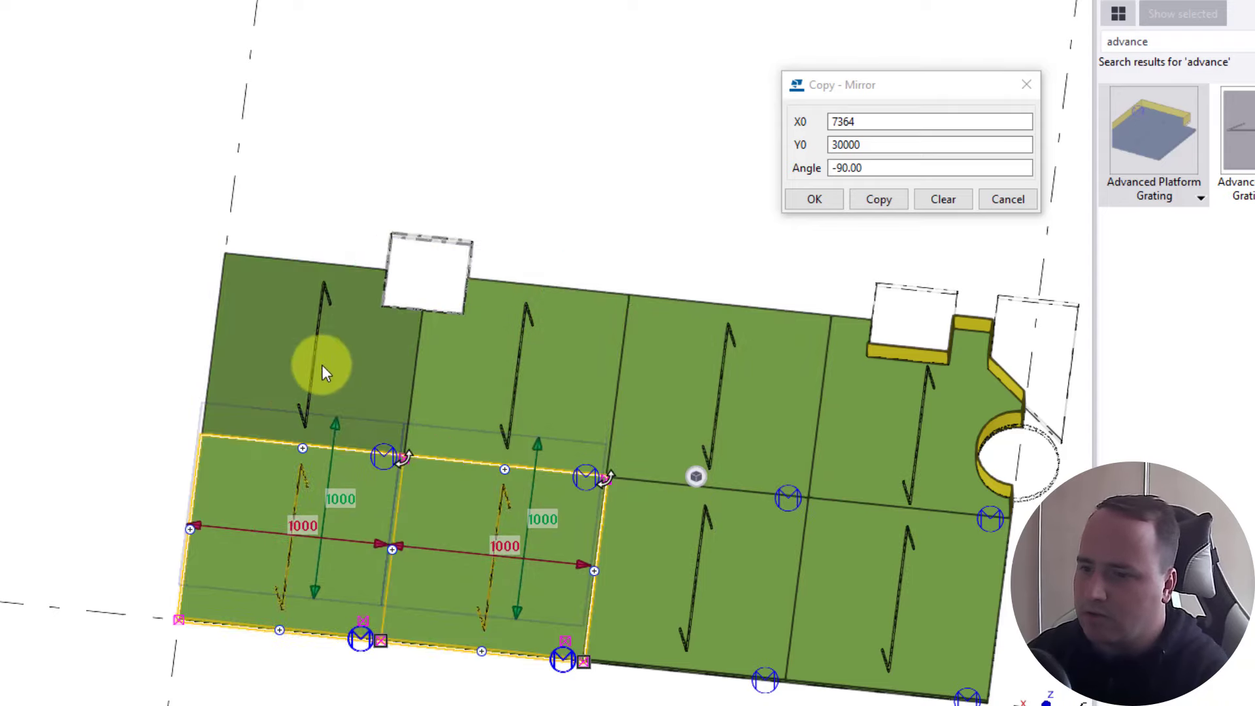
left_click(321, 364, "ctrl")
left_click(464, 387, "ctrl")
right_click(695, 477)
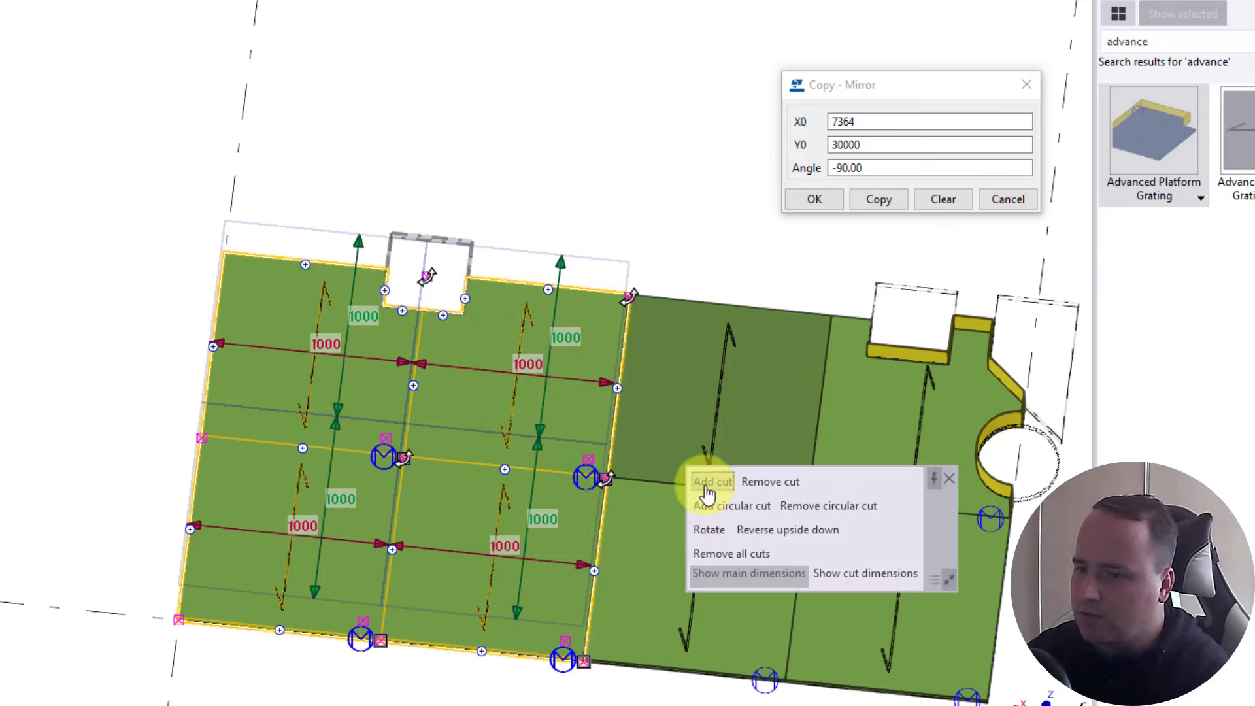
left_click(703, 481)
left_click(403, 457)
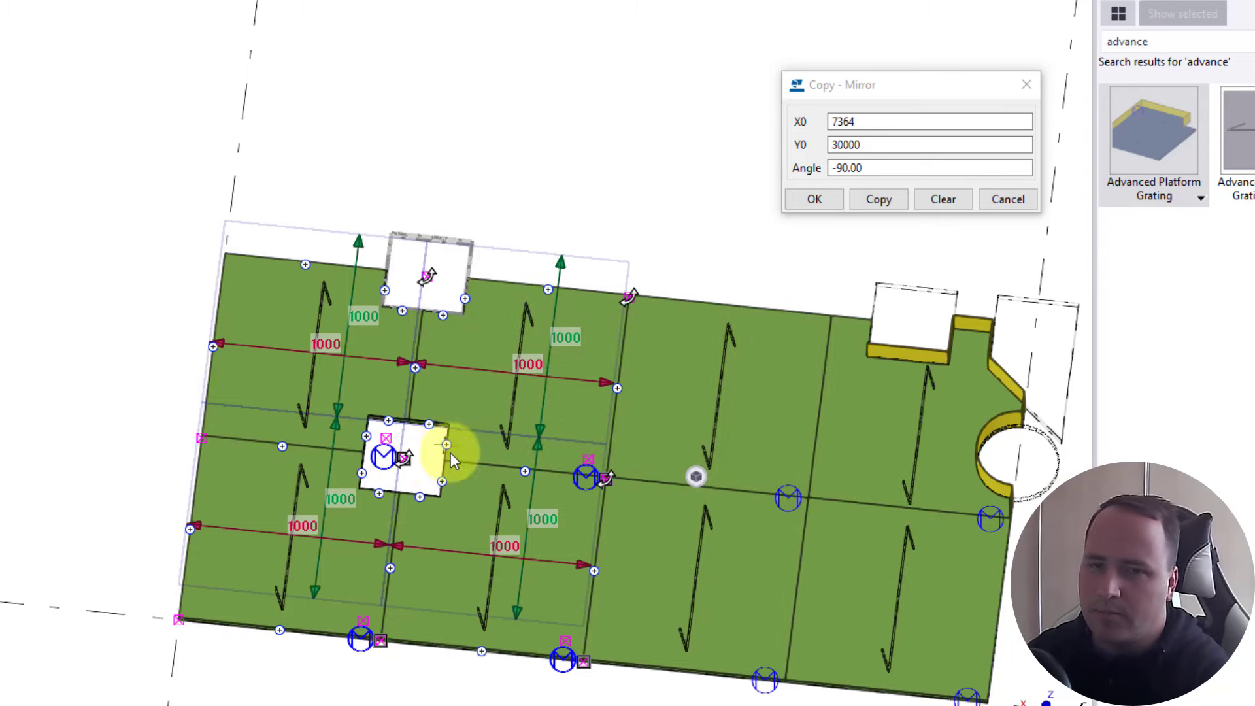
Show the cut dimensions and narrow the long-edge cut separately in its two gratings to about 150 mm and 100 mm wide
middle_click_drag(461, 490, 383, 436, "ctrl")
left_click(731, 278)
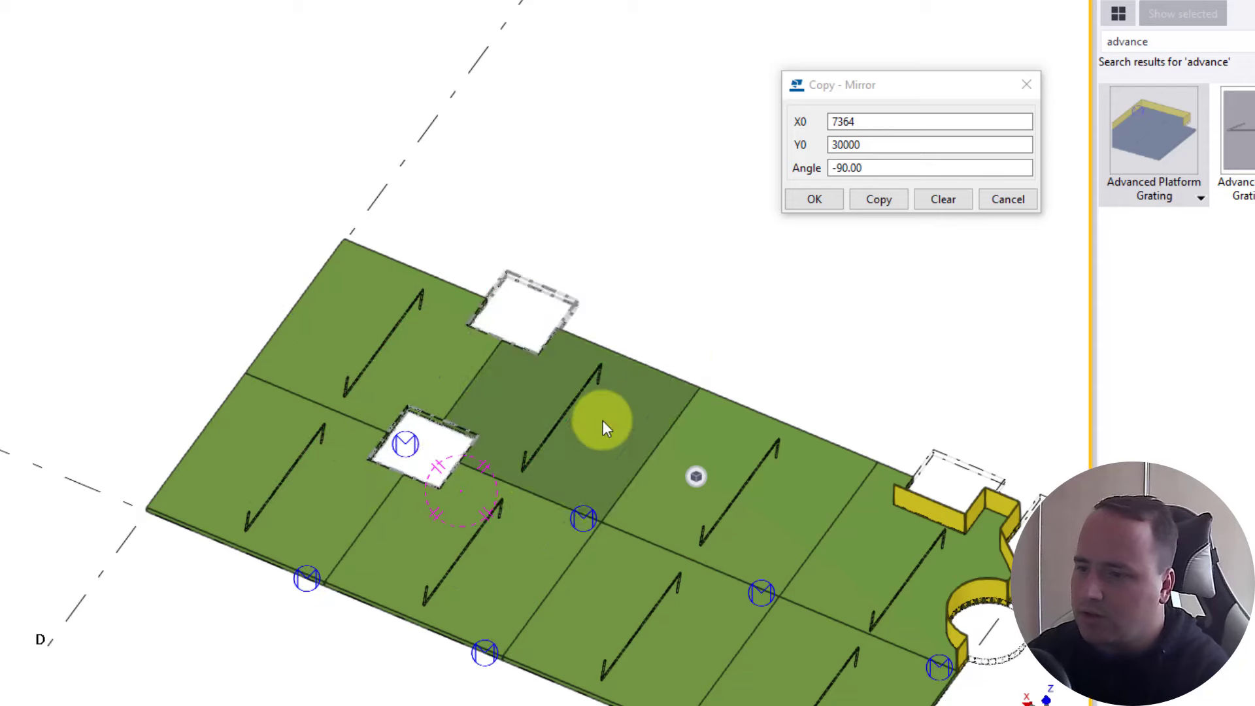
left_click(602, 421)
scroll(558, 426, "up", 3)
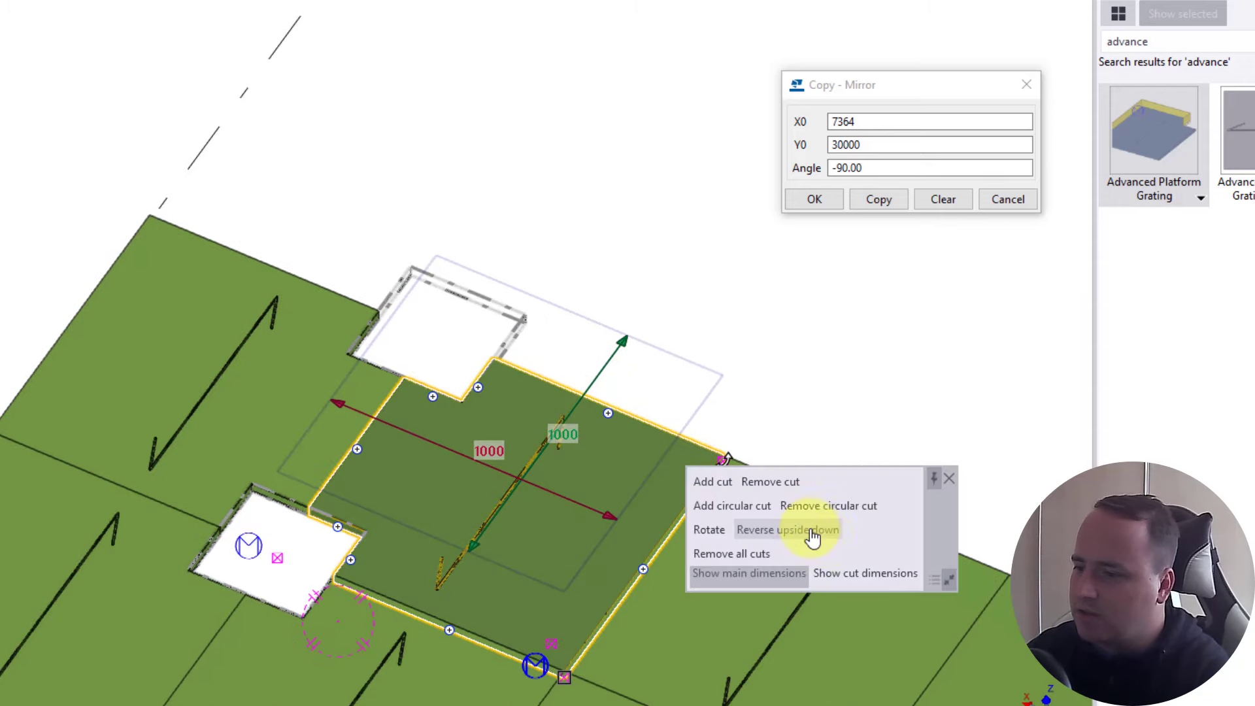
left_click(853, 575)
scroll(502, 398, "up", 2)
left_click_drag(334, 263, 453, 345)
left_click(205, 381)
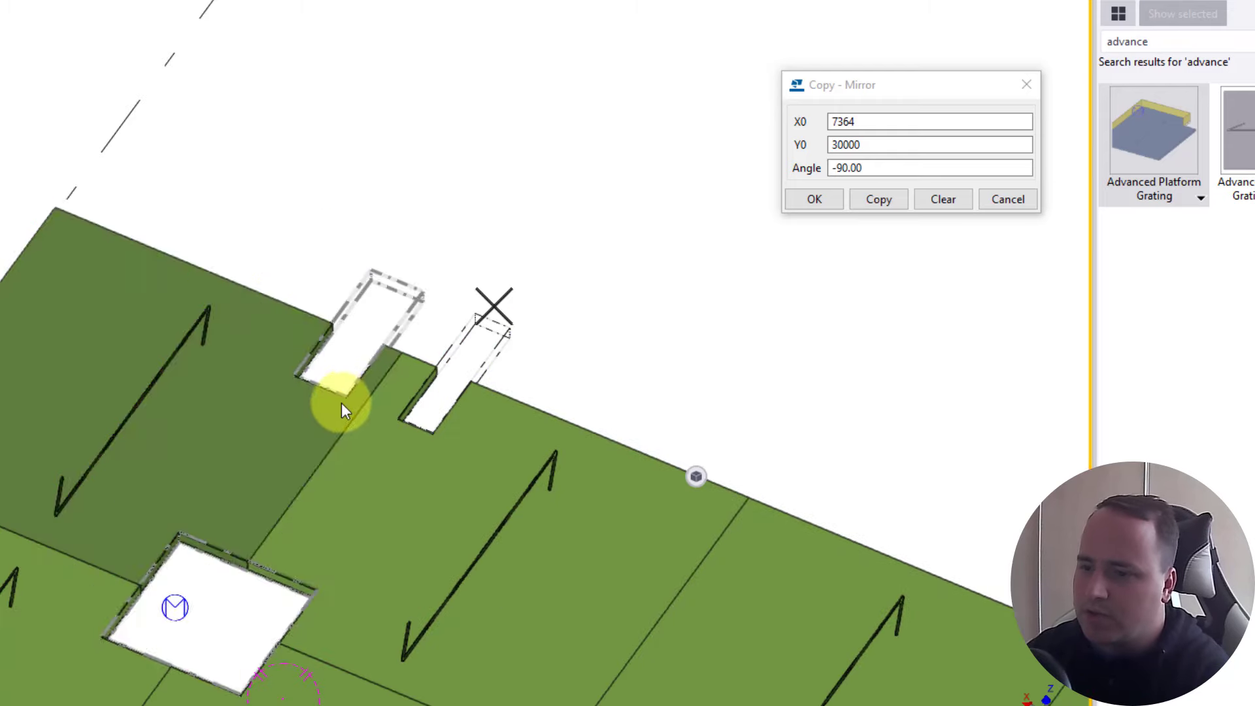
left_click(341, 404)
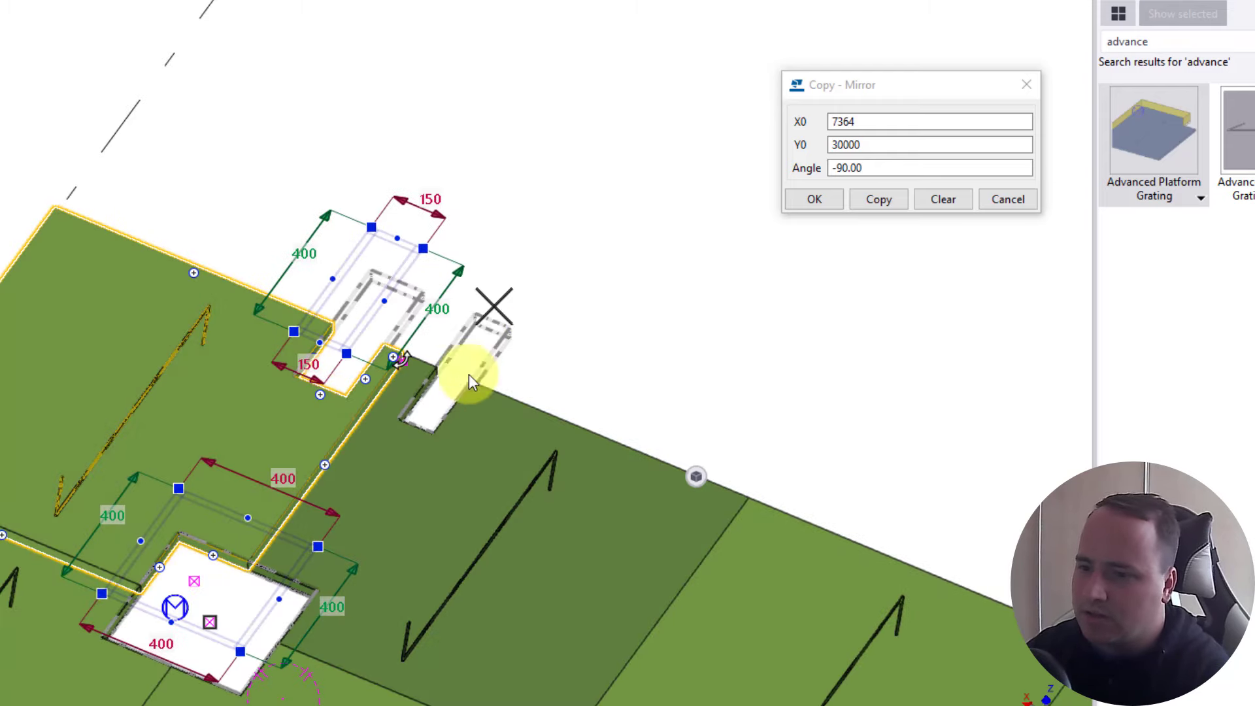
Narrow the central cut separately in the adjacent outer-row grating and in the grating directly across from it by moving the cut's sides
left_click(574, 302)
left_click(421, 569)
middle_click_drag(421, 569, 490, 365)
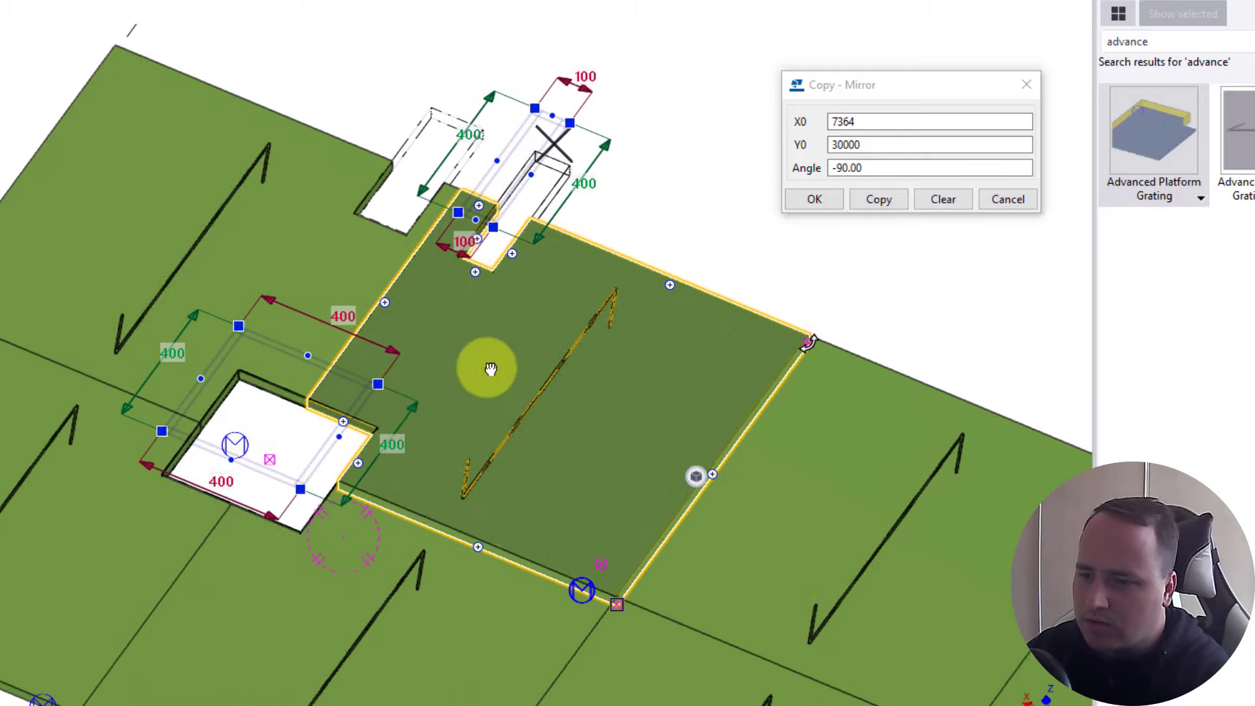
scroll(261, 451, "up", 3)
left_click(211, 261)
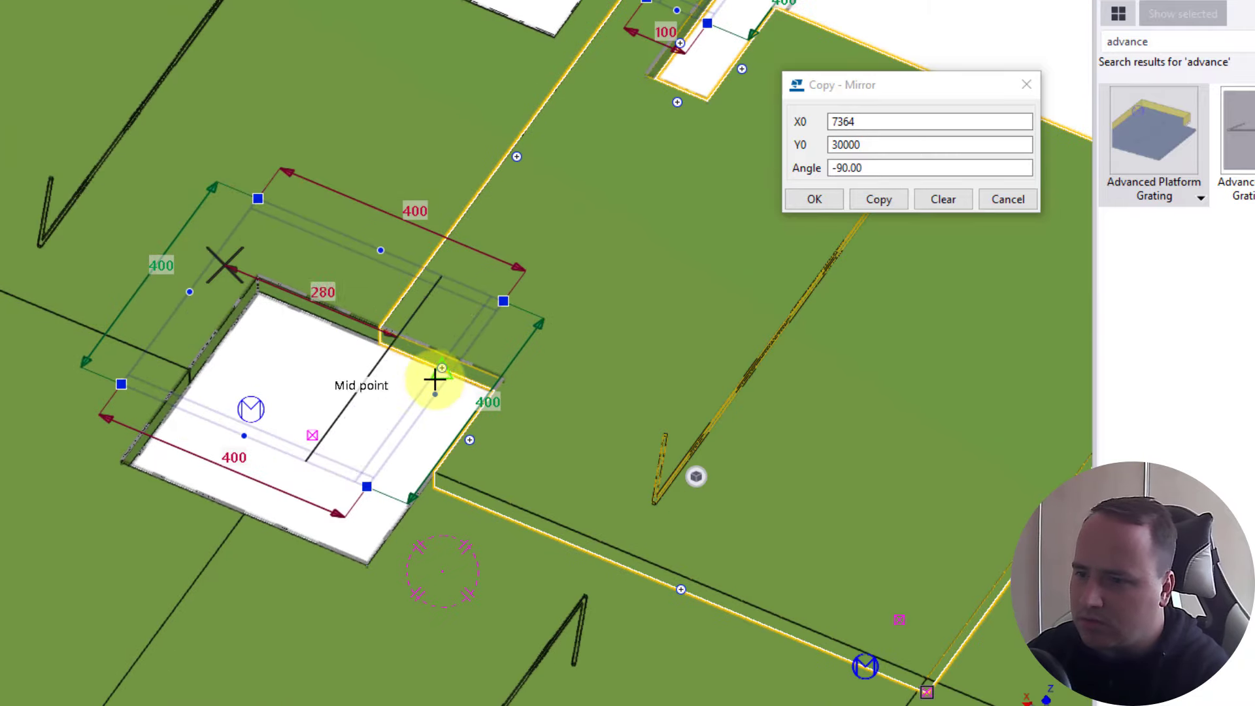
key("Escape")
left_click(434, 582)
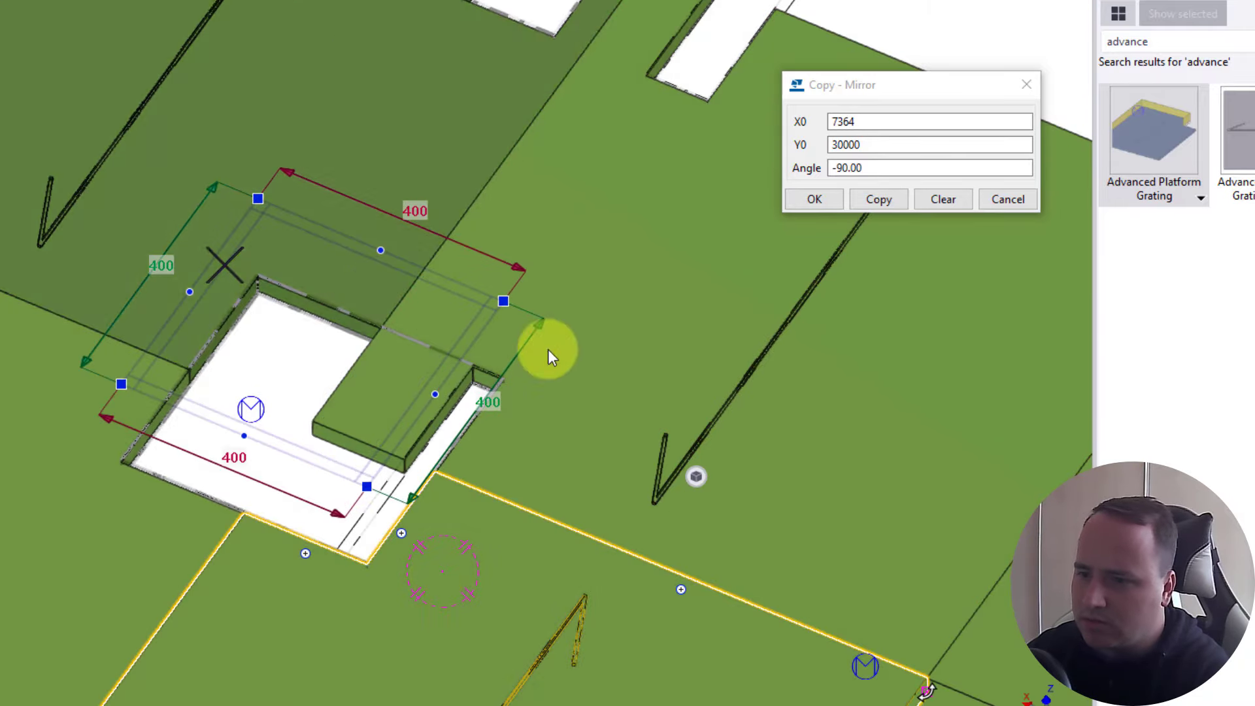
left_click(484, 298)
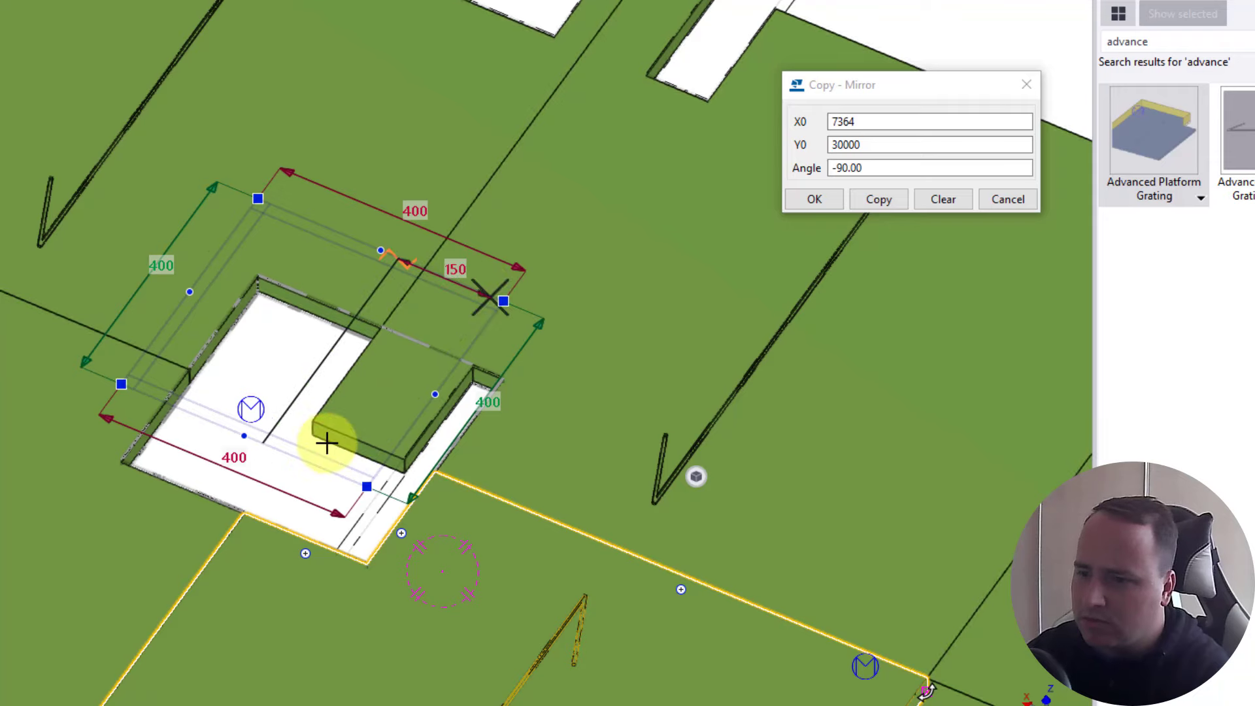
Show the main dimensions of the second outer-row grating and copy it to the intersection of grid lines 4 and D
scroll(348, 445, "down", 6)
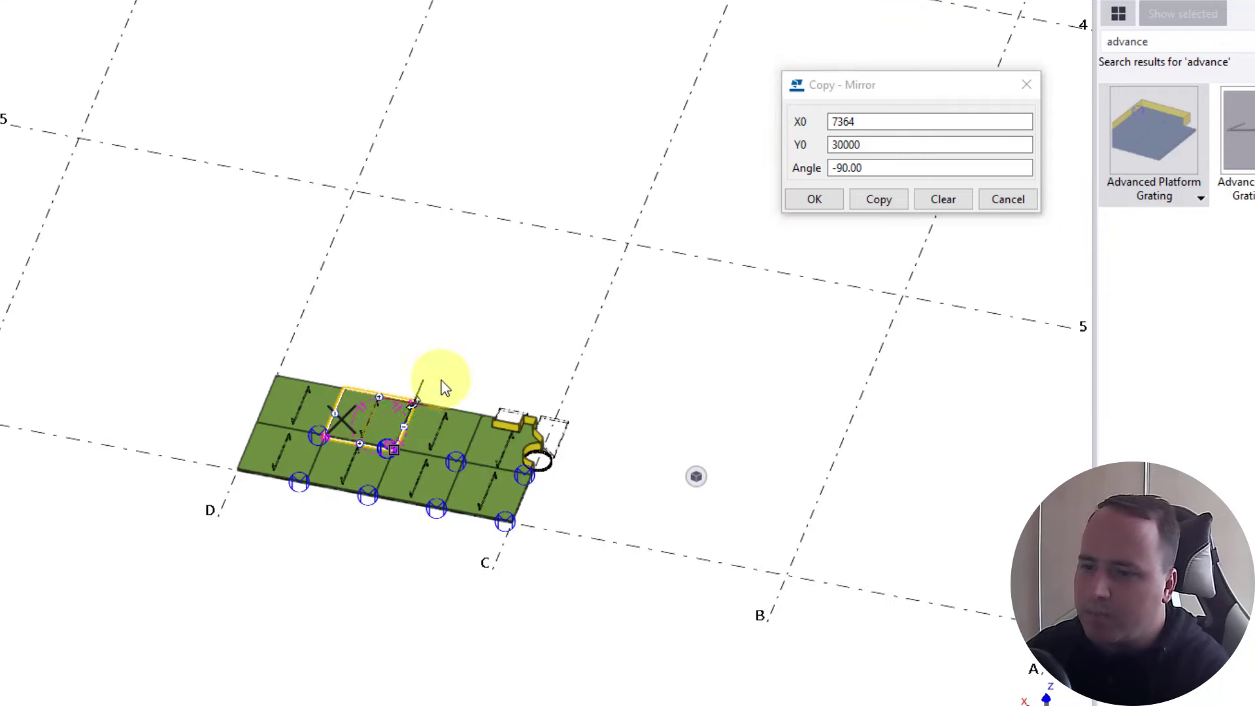
mouse_move(698, 477)
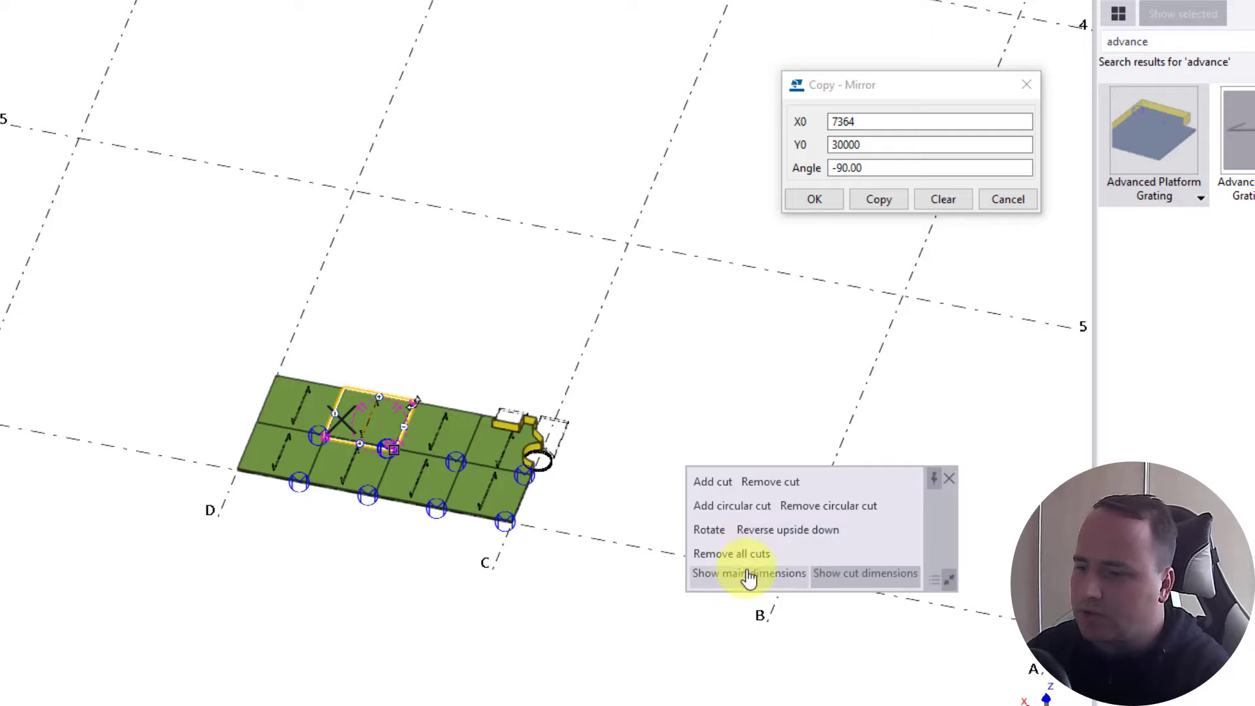
scroll(477, 297, "up", 5)
scroll(357, 546, "up", 1)
key("ctrl+c")
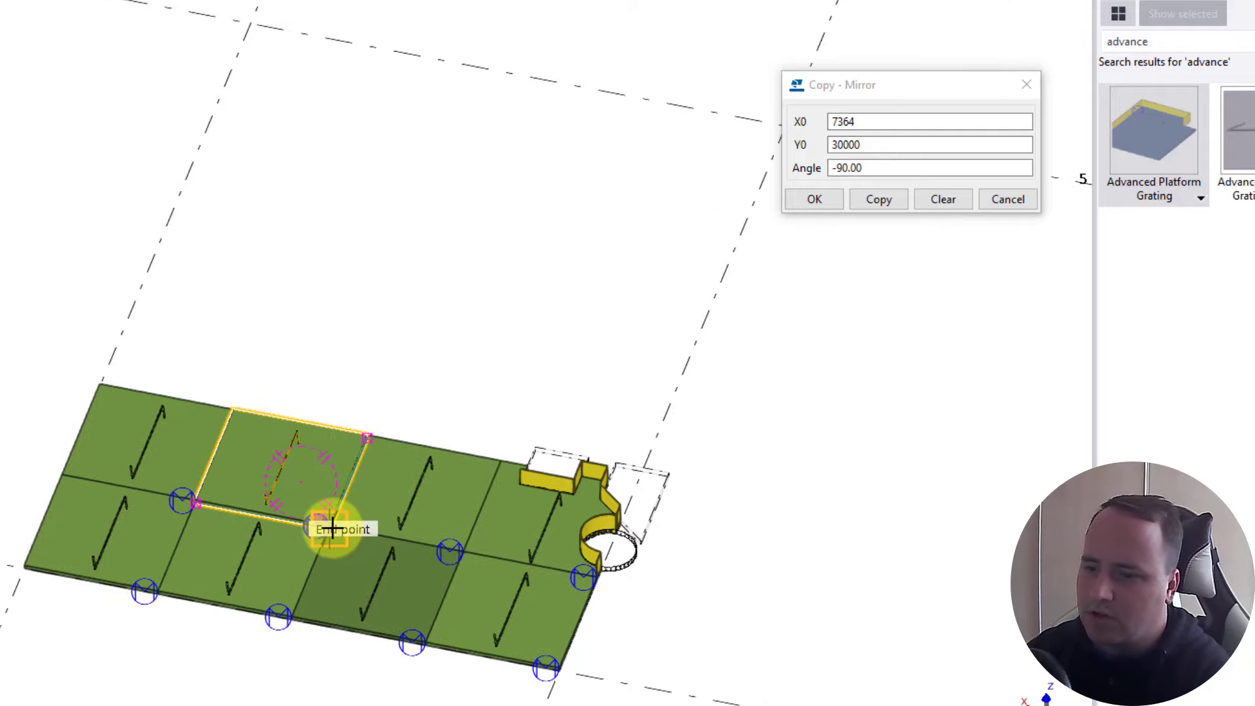
left_click(331, 526)
scroll(175, 561, "down", 5)
middle_click_drag(457, 59, 410, 415)
left_click(300, 303)
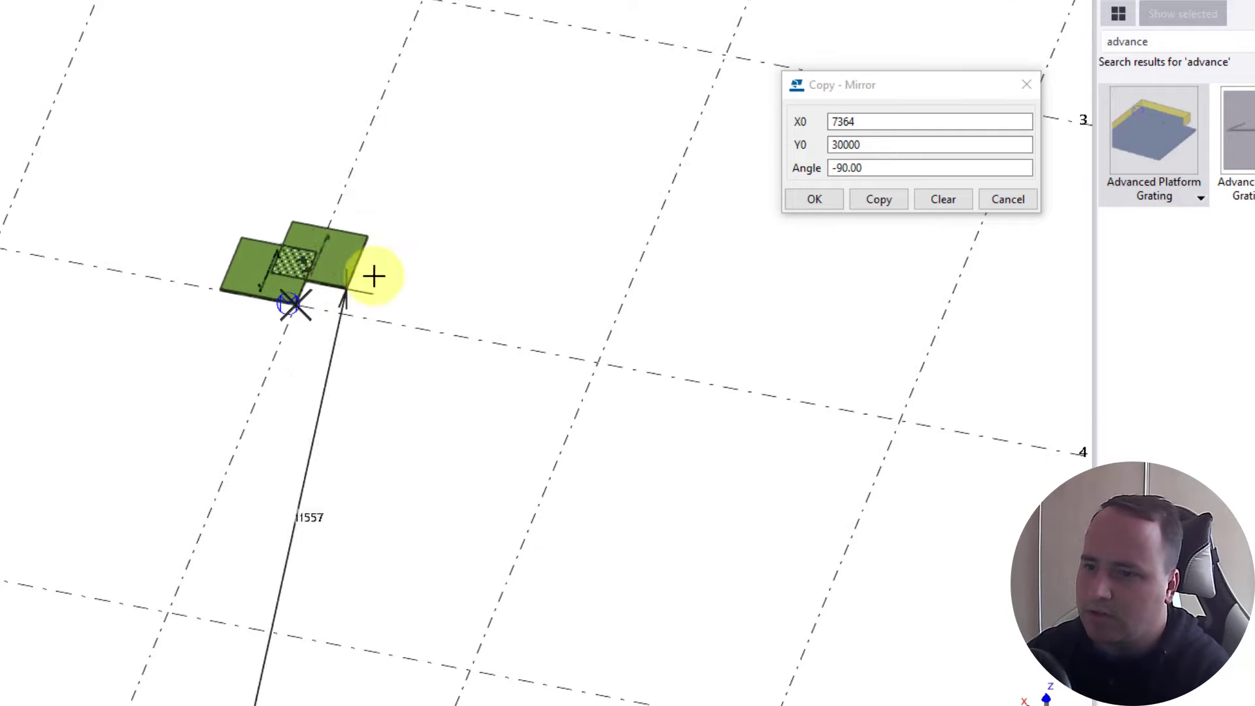
right_click(431, 232)
left_click(449, 249)
Change the copied grating's shape to the curved option with radius R in its component properties
scroll(279, 262, "up", 4)
left_click(279, 291)
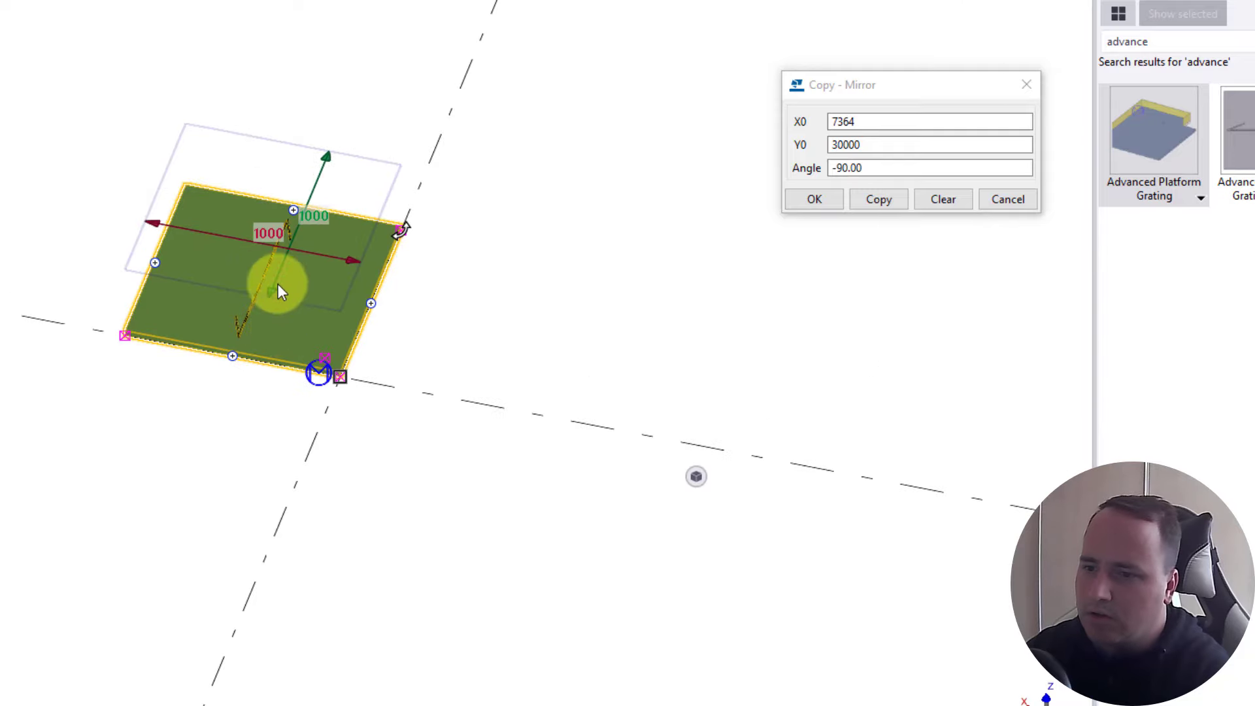
double_click(288, 340)
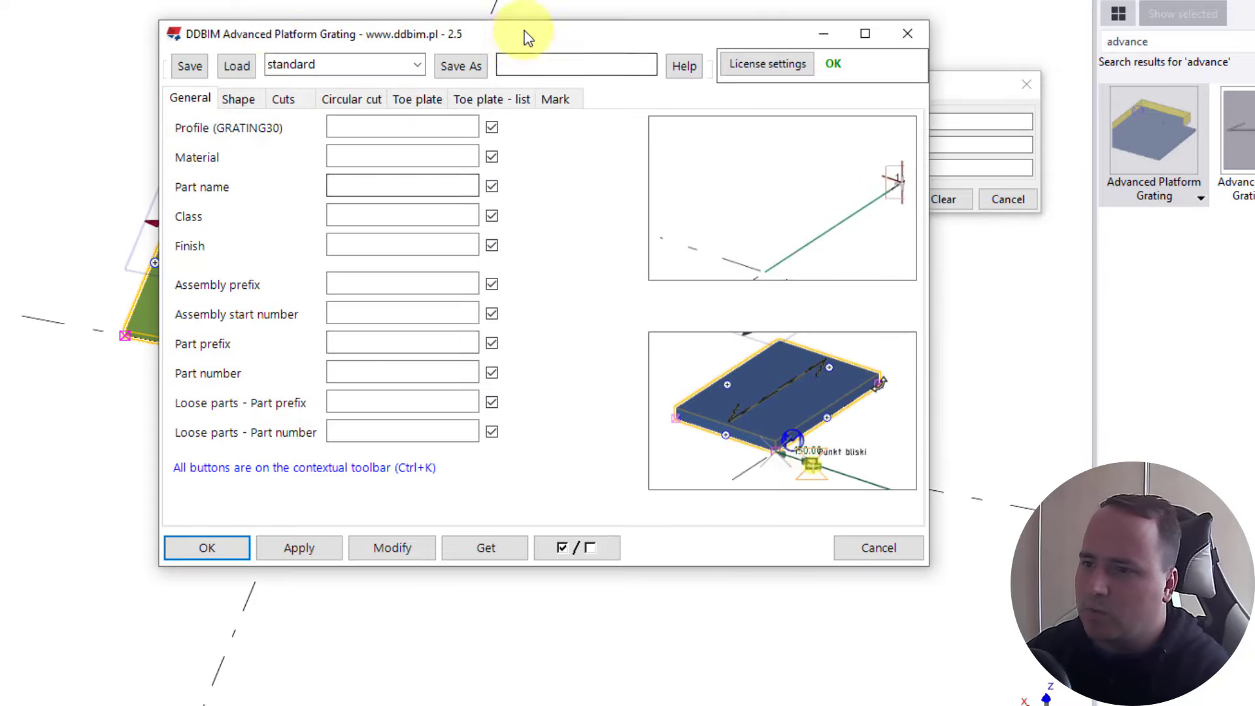
left_click_drag(524, 36, 791, 53)
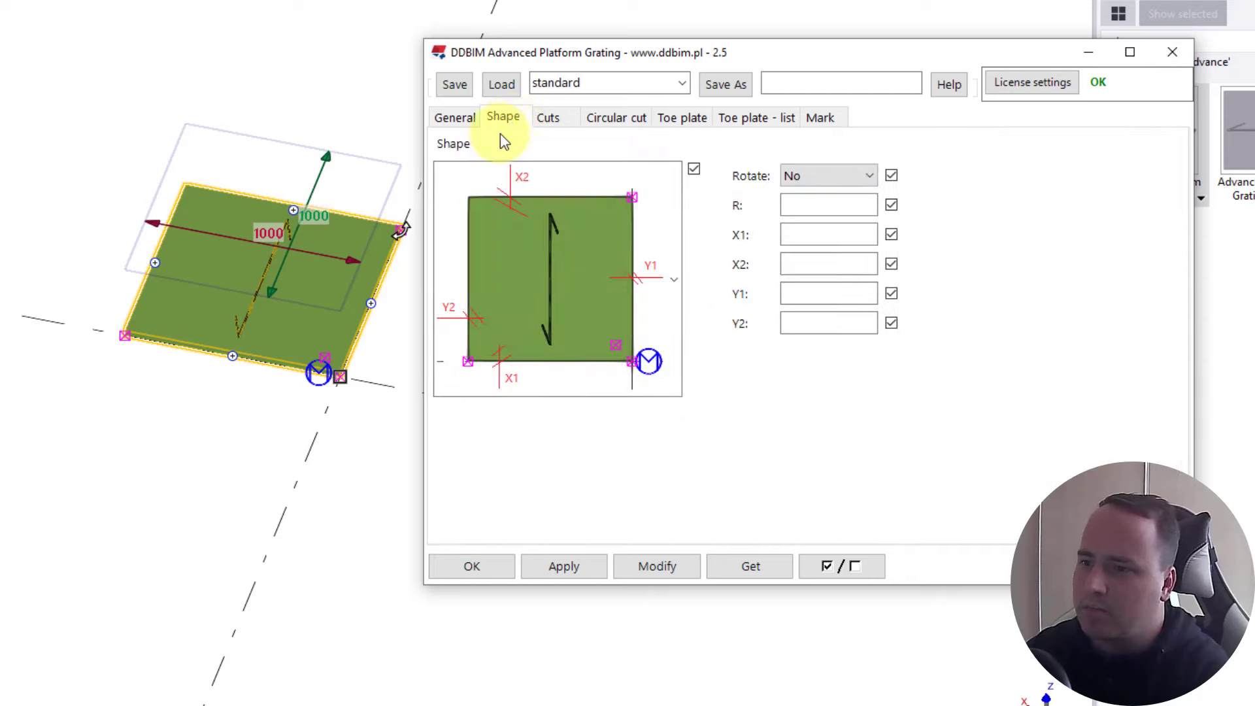
left_click(663, 227)
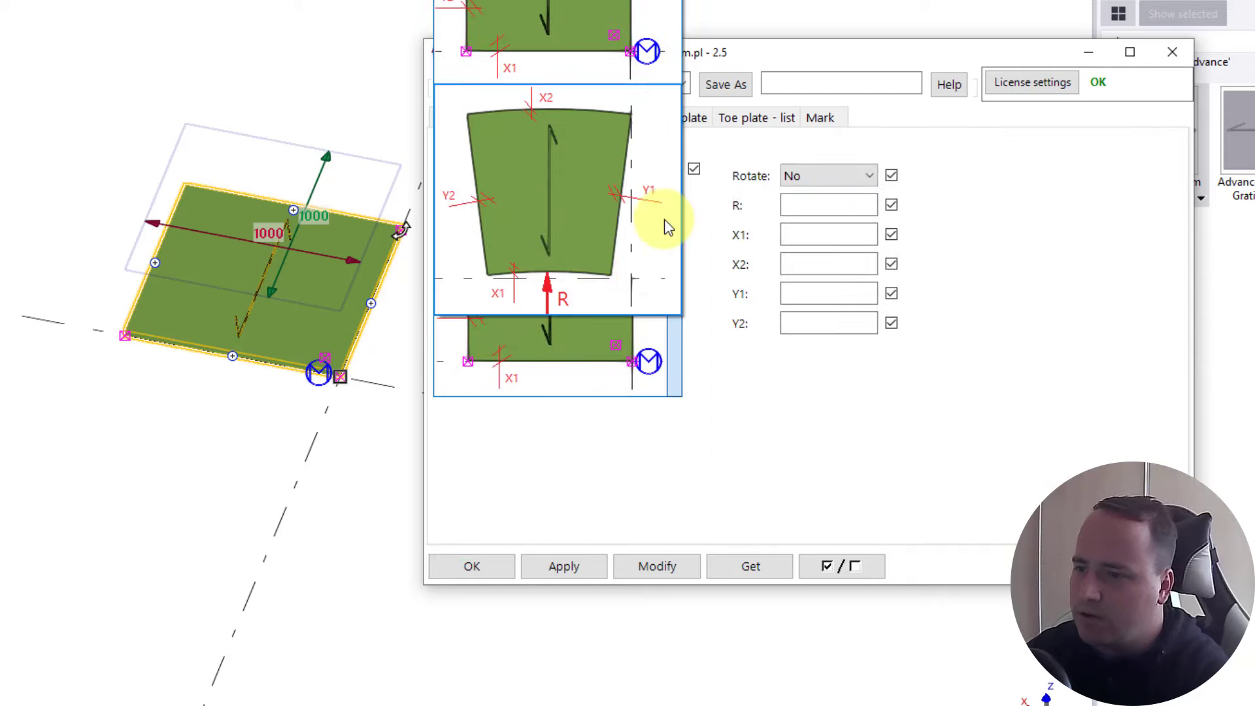
left_click(561, 218)
left_click(665, 566)
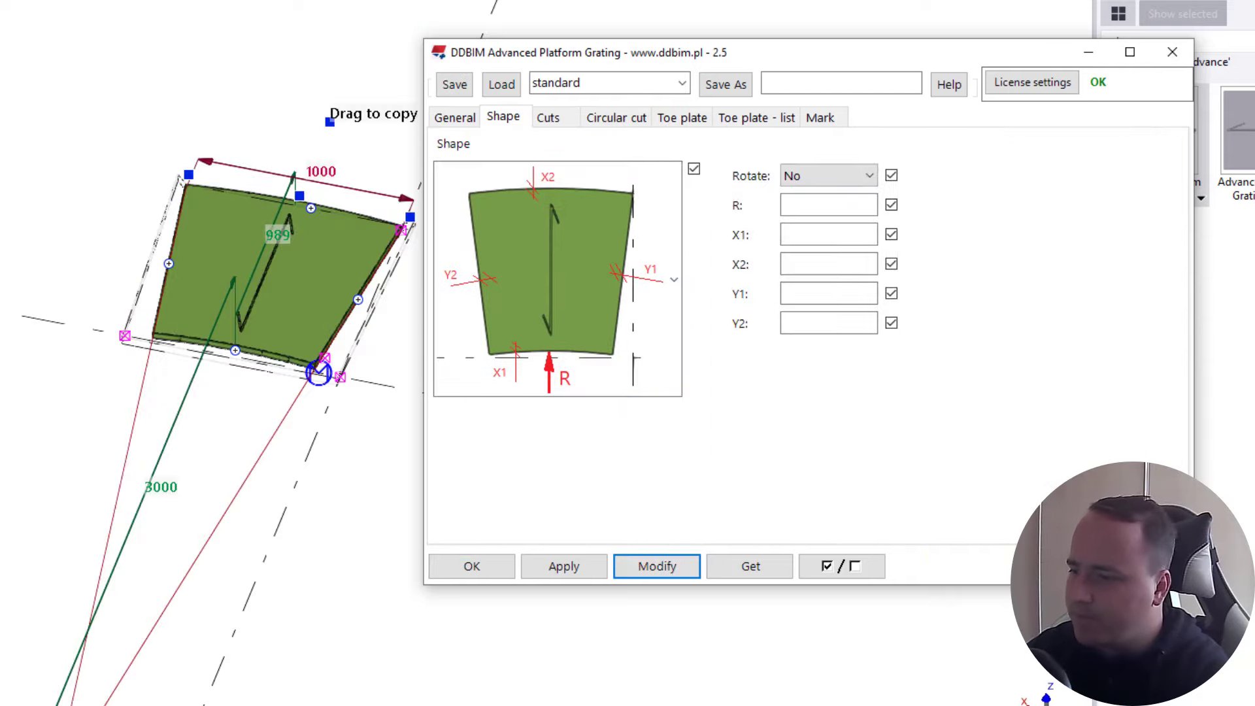
left_click(1144, 566)
Rotate the curved grating about its arc centre so that it is centred on grid line D
scroll(668, 508, "down", 3)
middle_click_drag(471, 392, 343, 577, "ctrl")
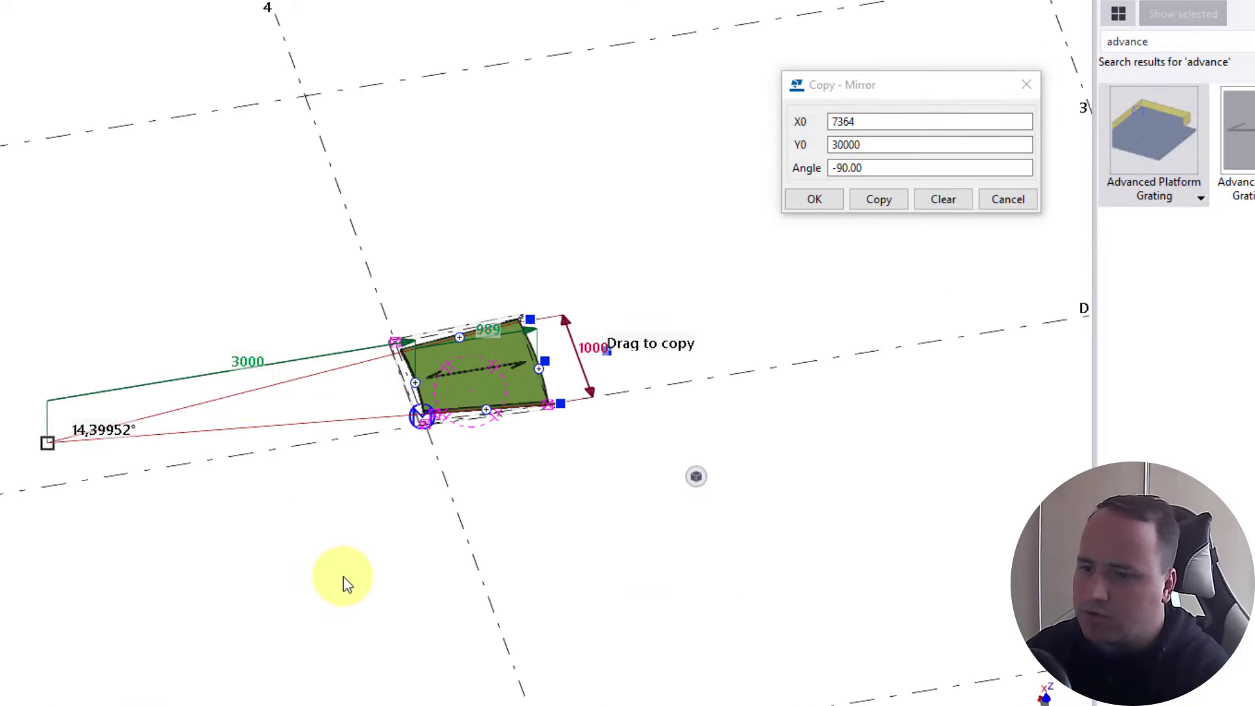
scroll(45, 470, "up", 5)
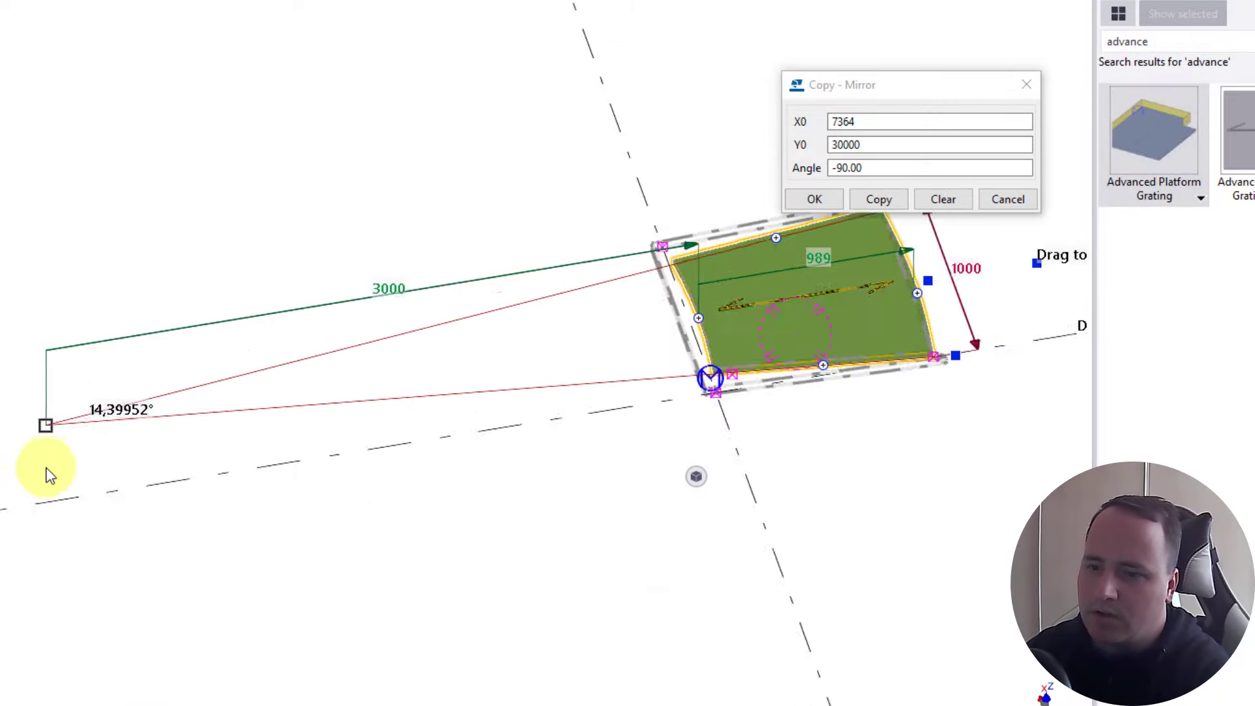
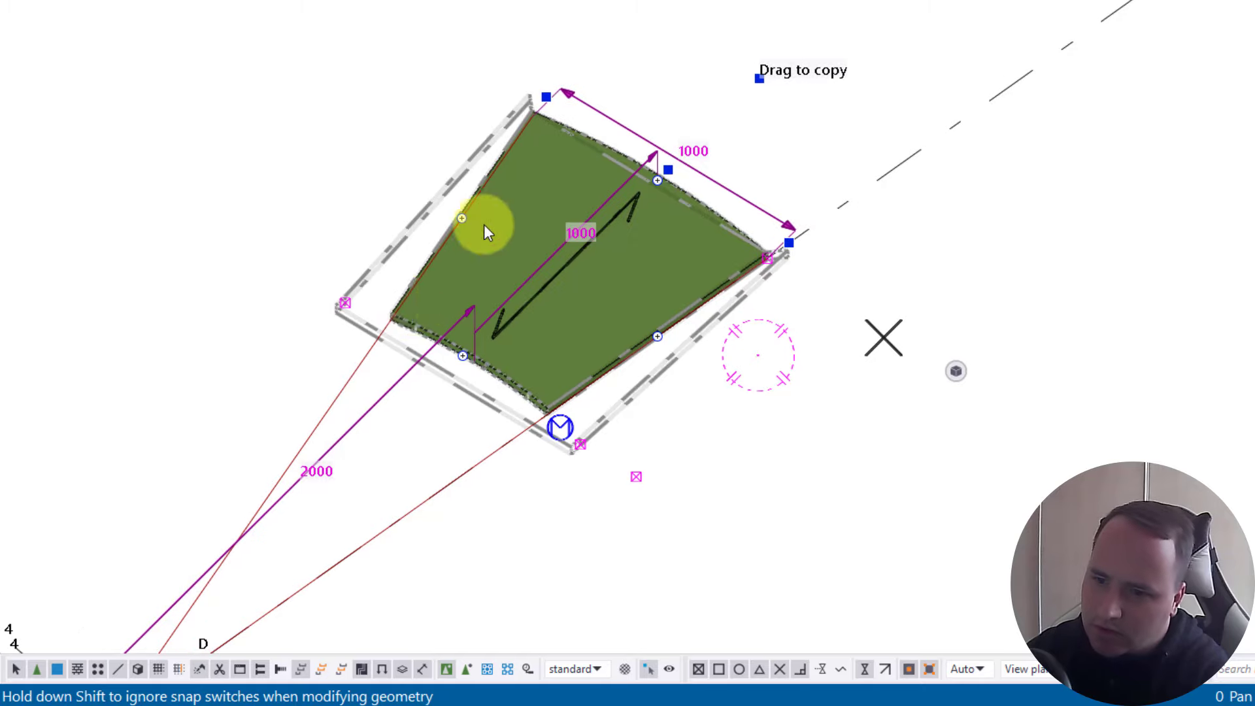
scroll(541, 112, "up", 3)
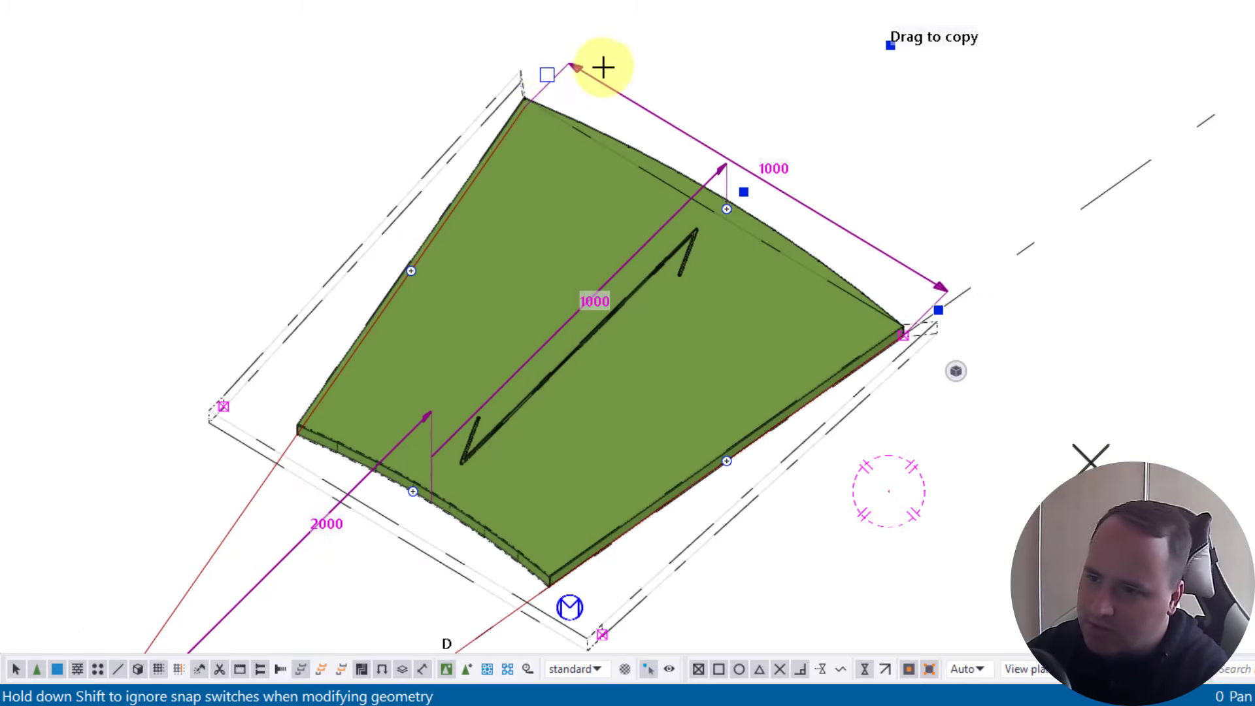
scroll(1118, 186, "down", 6)
middle_click_drag(968, 301, 1177, 363, "ctrl")
scroll(829, 327, "up", 4)
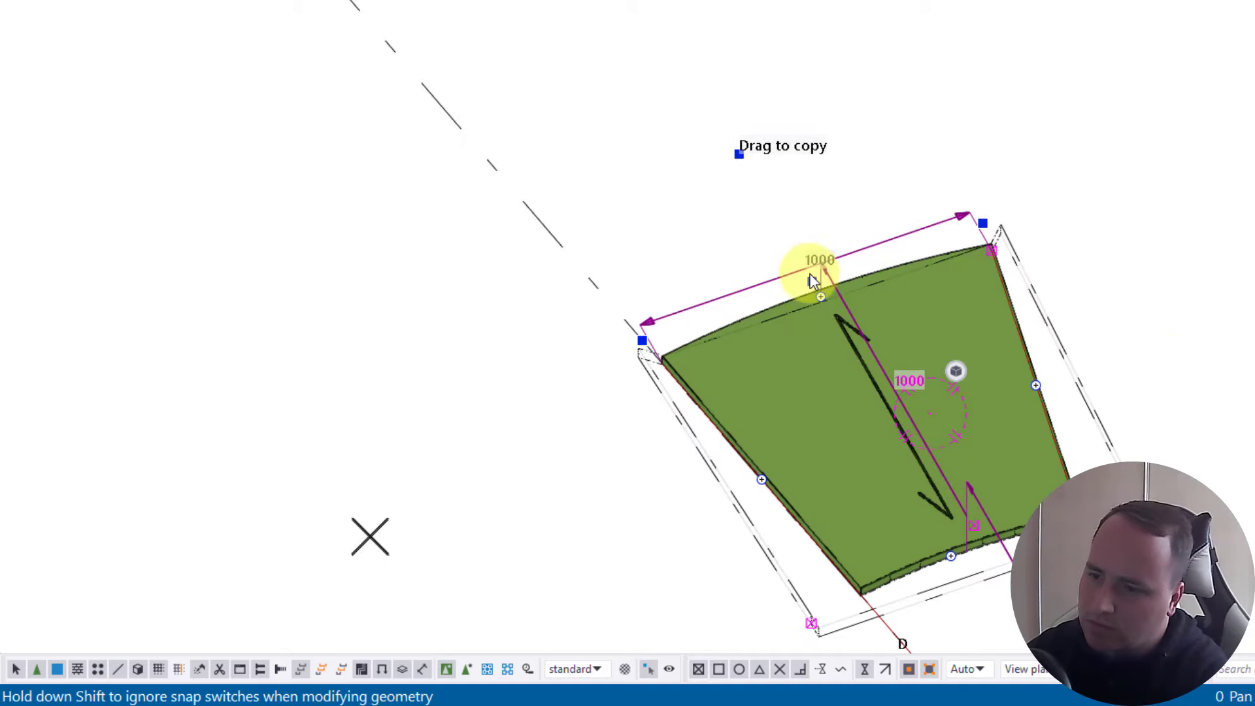
scroll(813, 280, "down", 2)
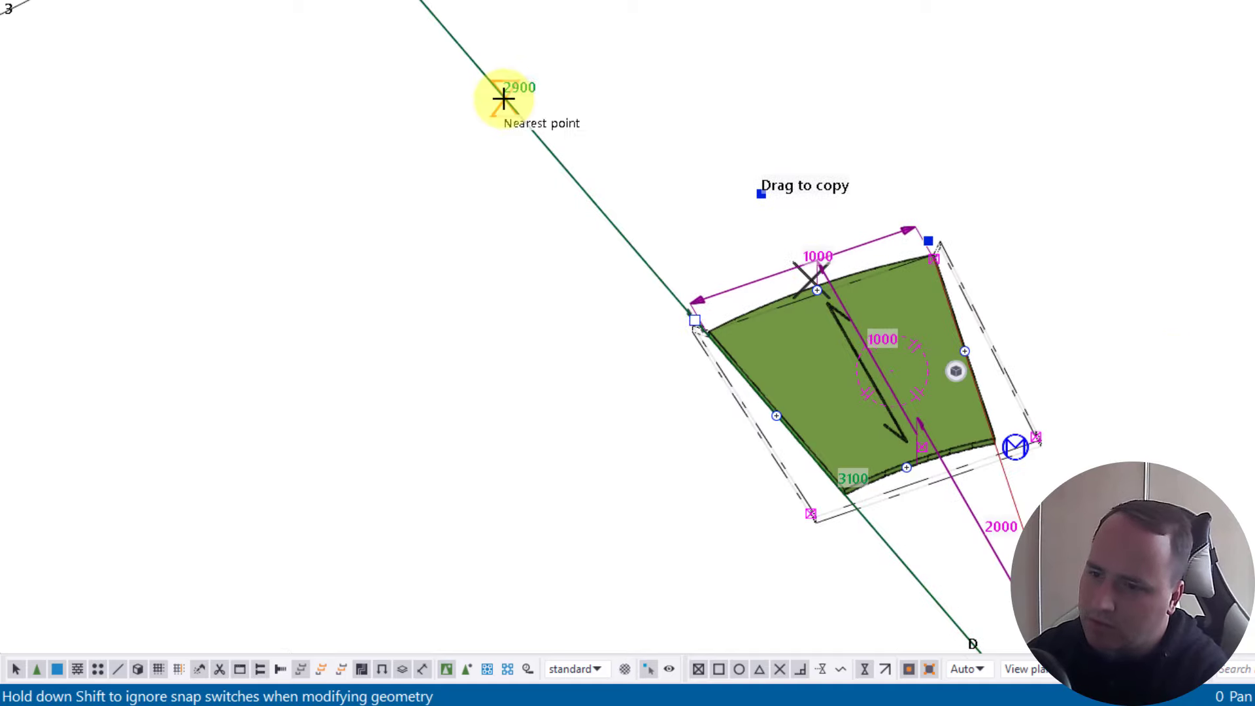
left_click_drag(504, 99, 503, 102)
Add six copies of the curved grating one after another along the arc, each adjoining the previous one
scroll(716, 309, "down", 5)
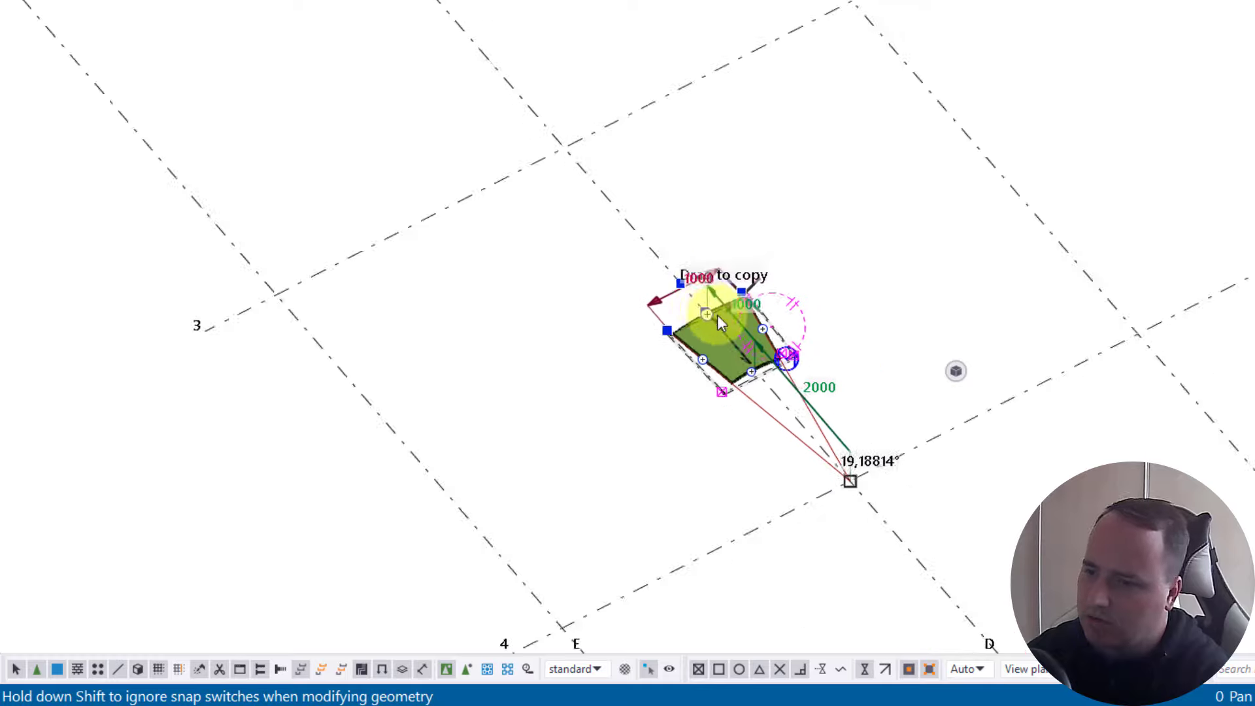
scroll(719, 316, "up", 2)
middle_click_drag(767, 363, 902, 261, "ctrl")
scroll(881, 300, "up", 4)
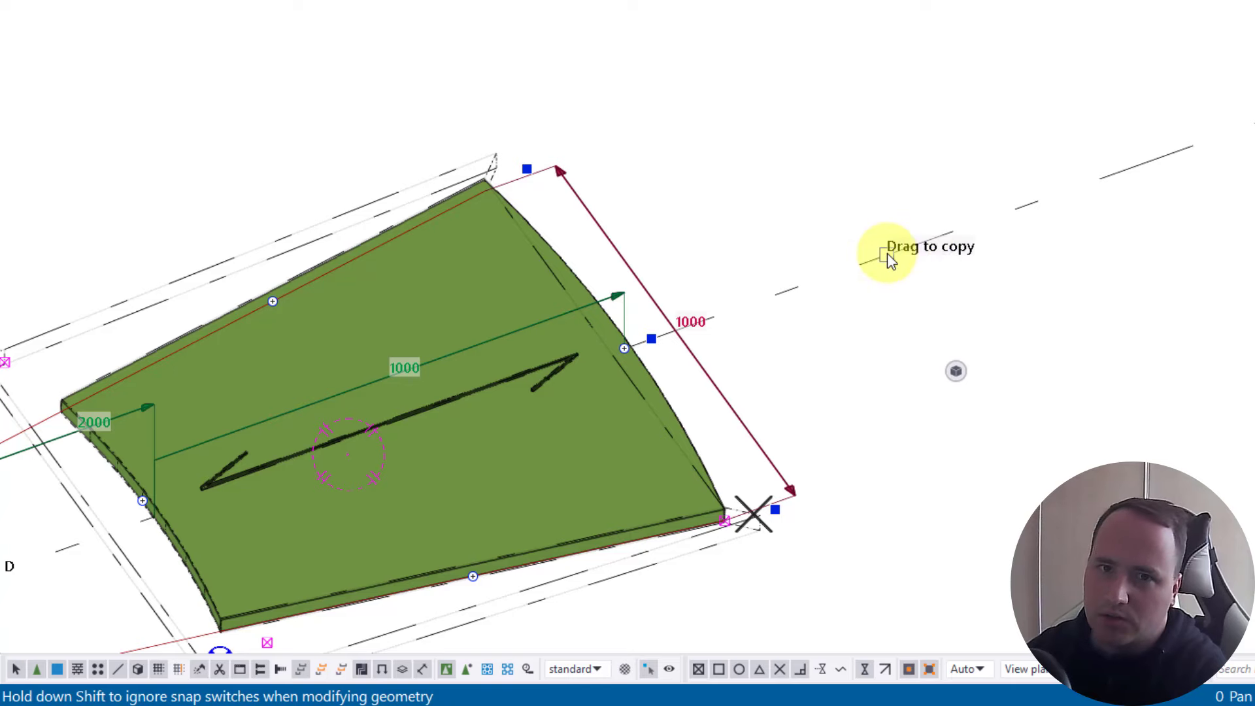
scroll(888, 253, "down", 3)
left_click_drag(888, 253, 807, 156)
middle_click_drag(804, 149, 993, 251)
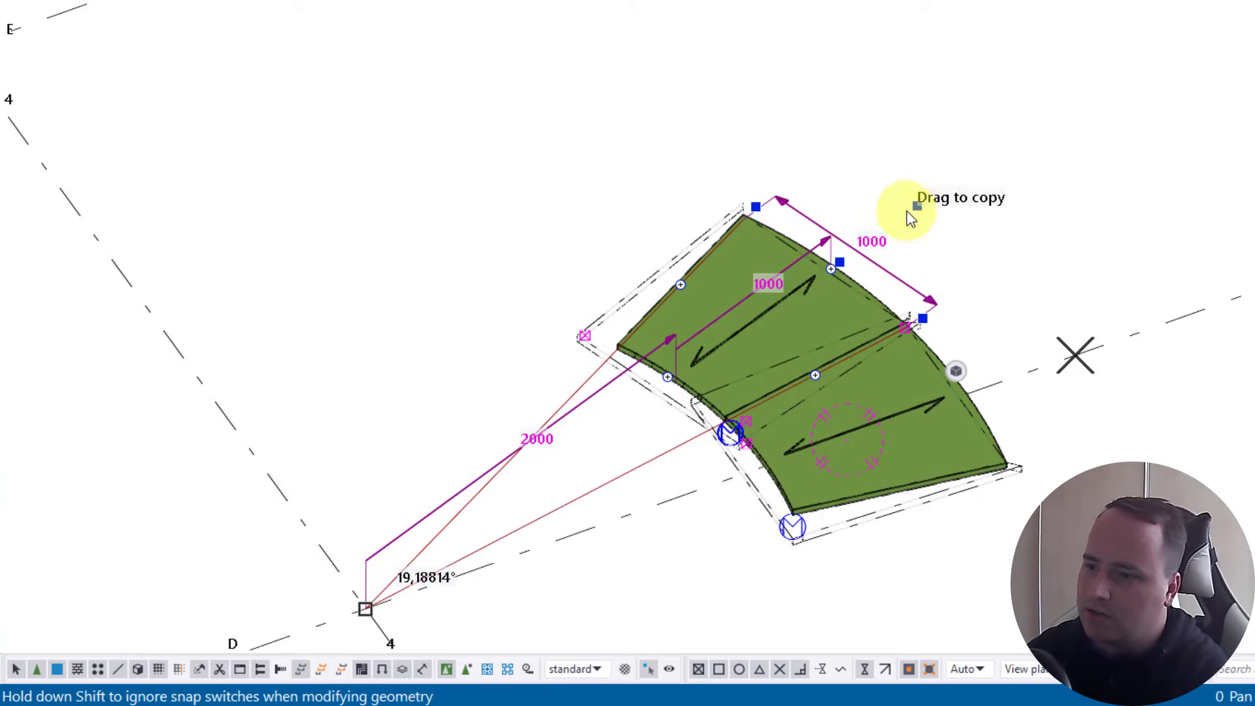
left_click_drag(916, 207, 658, 100)
middle_click_drag(712, 140, 873, 169)
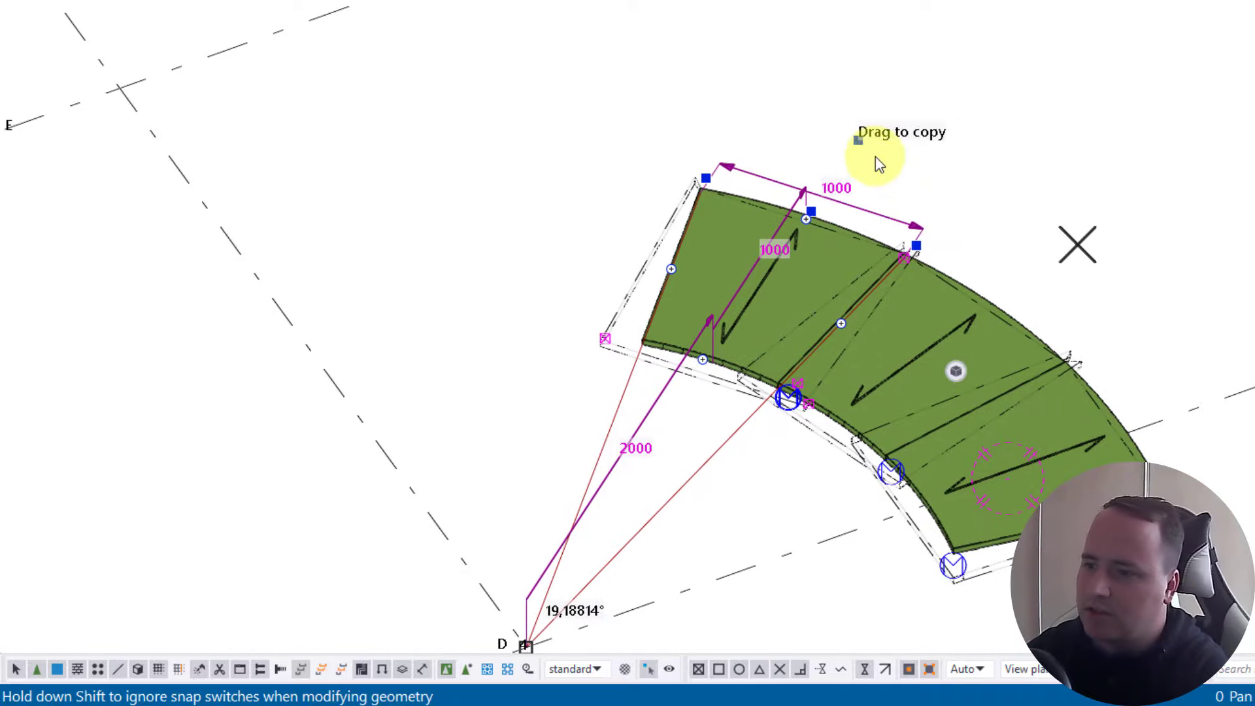
left_click_drag(857, 141, 595, 118)
middle_click_drag(766, 146, 997, 246)
scroll(997, 246, "up", 2)
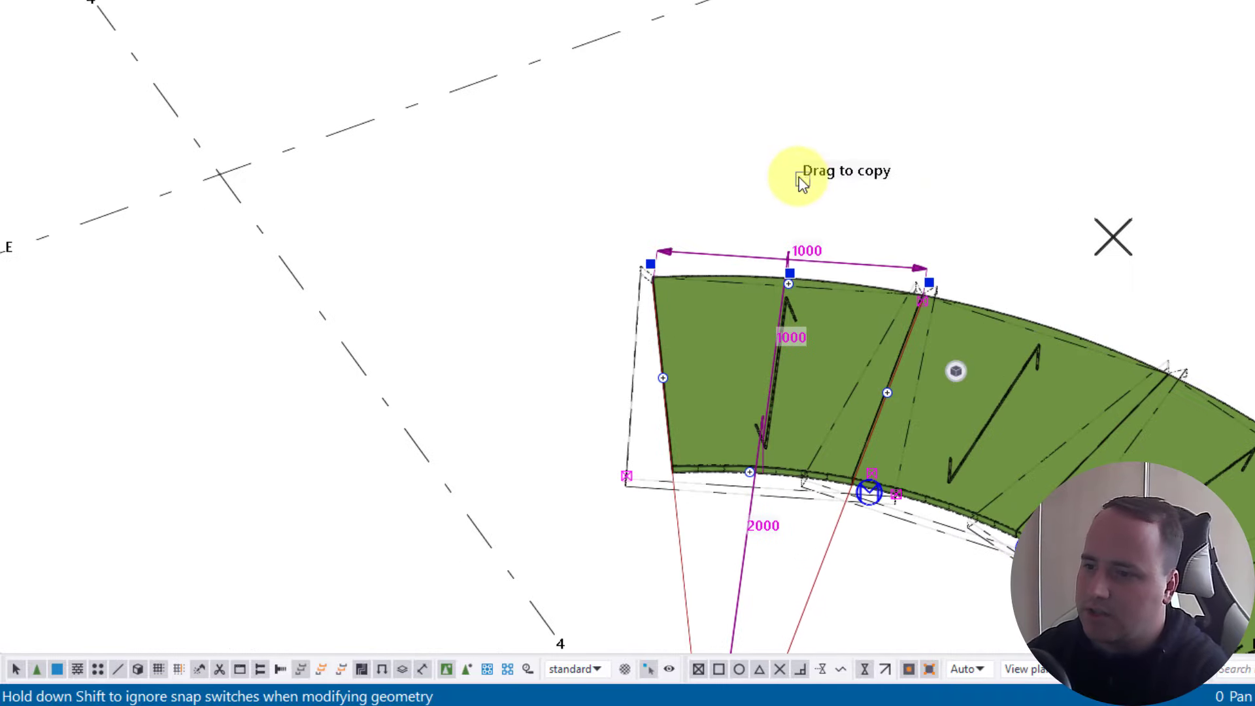
left_click_drag(800, 180, 563, 226)
middle_click_drag(603, 205, 657, 124)
left_click_drag(657, 124, 434, 230)
middle_click_drag(435, 229, 600, 151)
left_click_drag(580, 116, 457, 191)
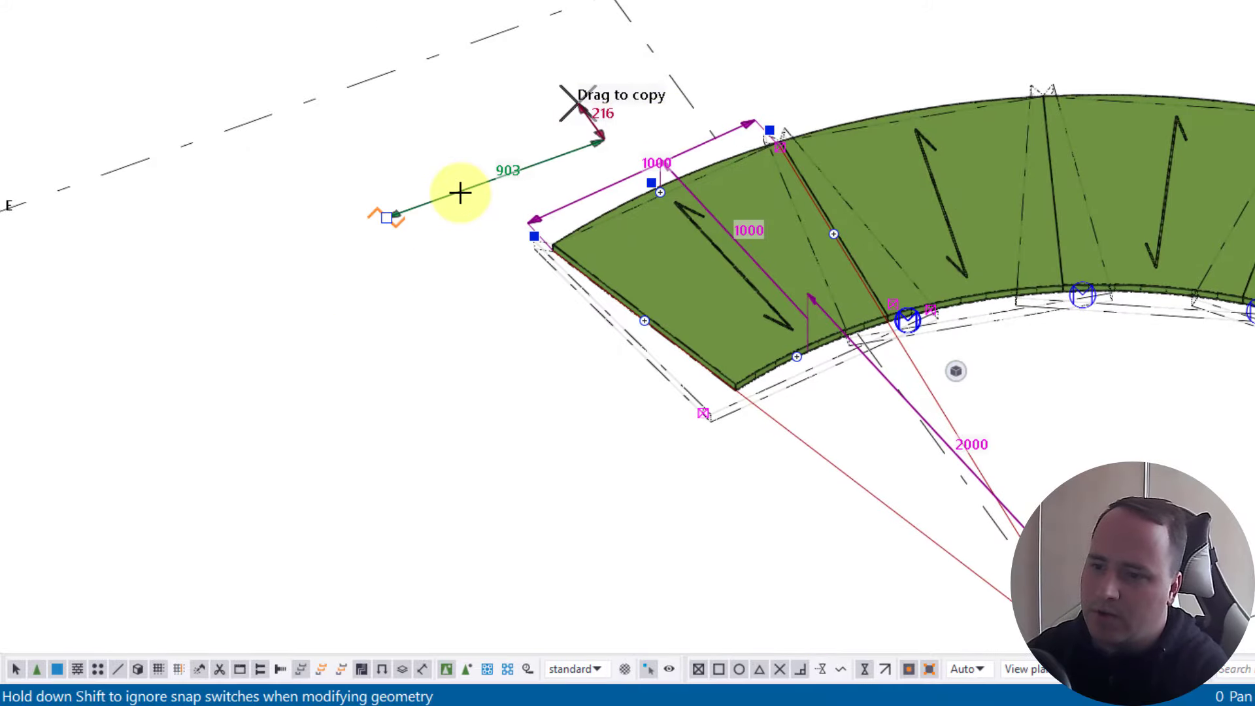
Set the radial length of the last curved grating in the row to 700 mm
scroll(499, 304, "down", 5)
scroll(510, 366, "up", 3)
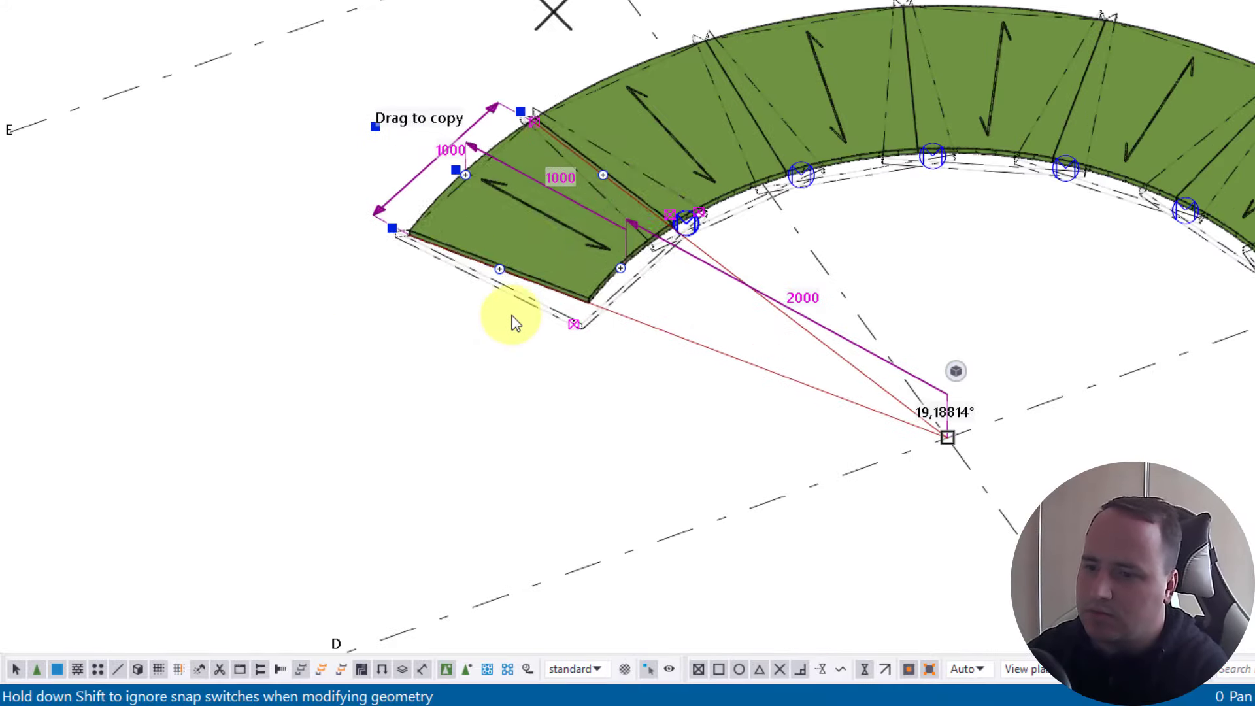
scroll(499, 224, "up", 3)
left_click(442, 156)
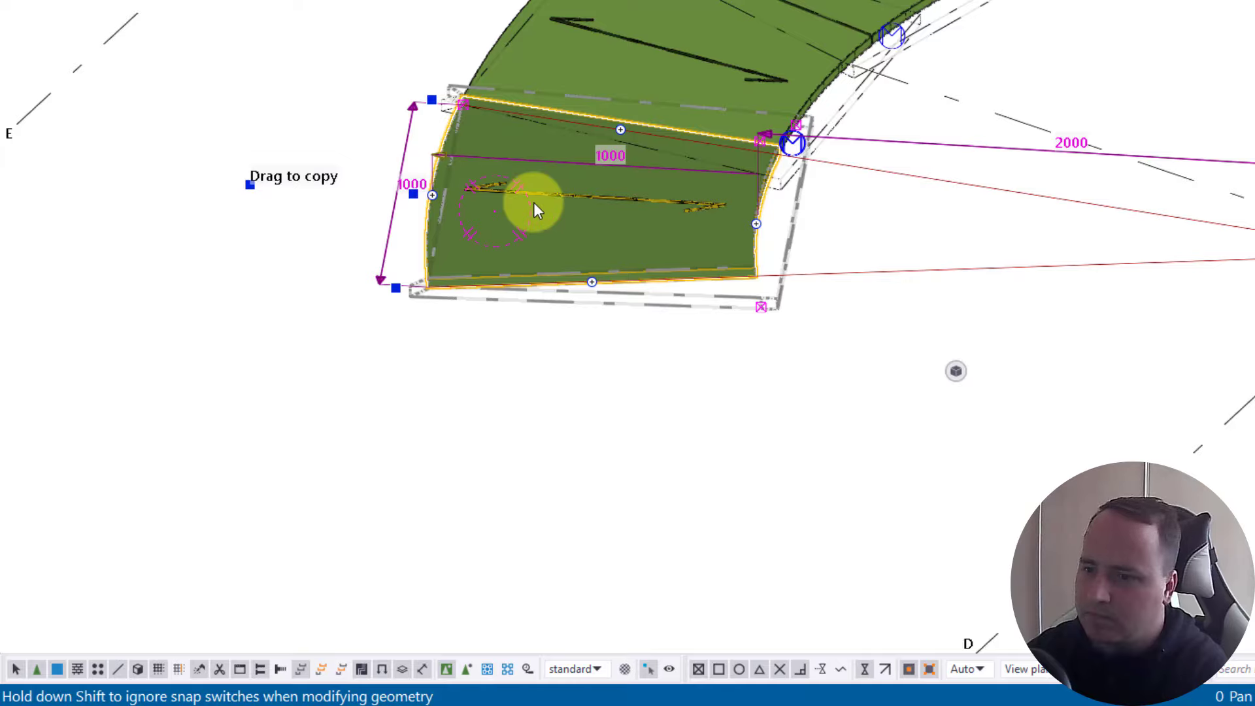
type("$700")
key("Return")
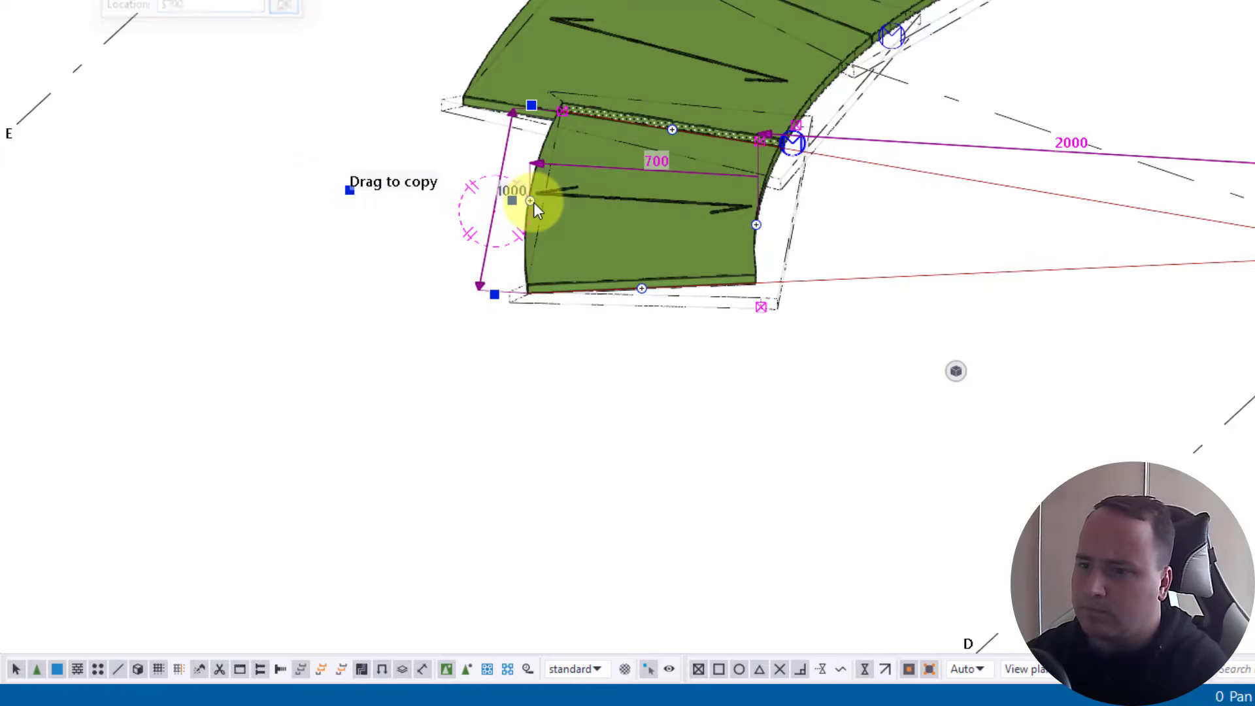
Snap the shortened grating's outer corner handle to the neighbouring grating's end point to remove their overlap
middle_click_drag(711, 216, 778, 84, "ctrl")
scroll(779, 85, "up", 3)
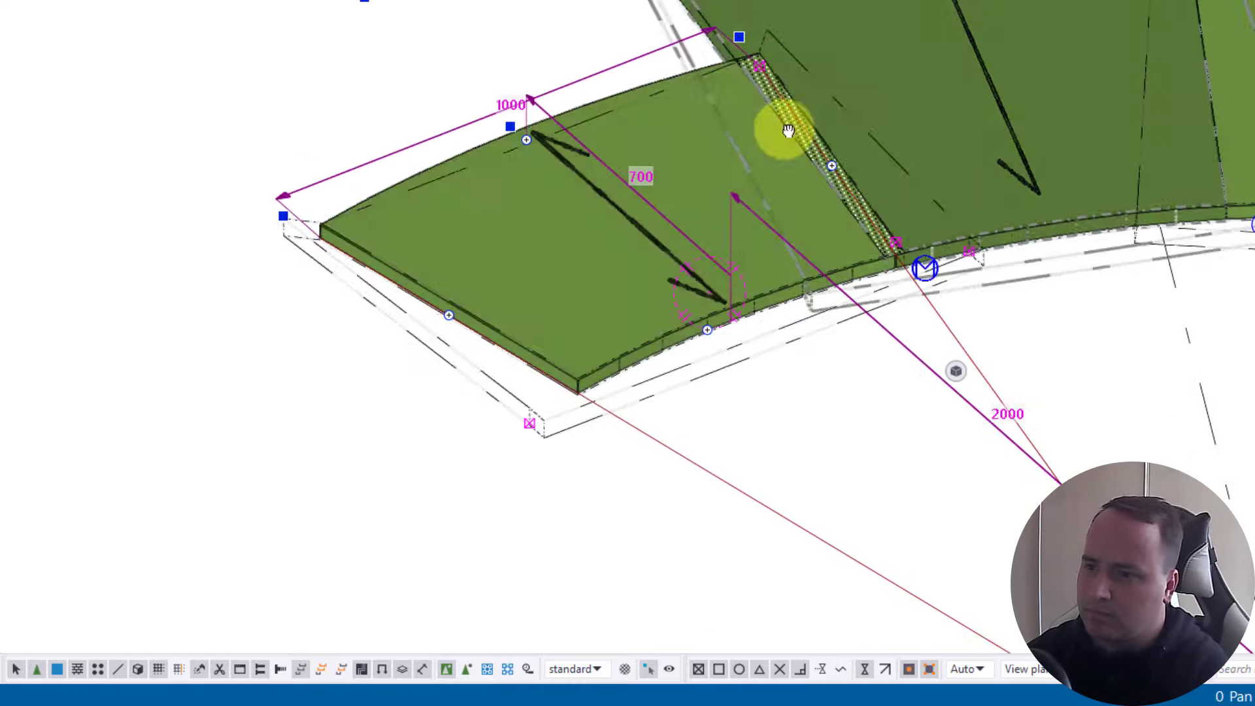
middle_click_drag(787, 131, 850, 238, "ctrl")
scroll(837, 214, "up", 2)
left_click_drag(774, 184, 706, 103)
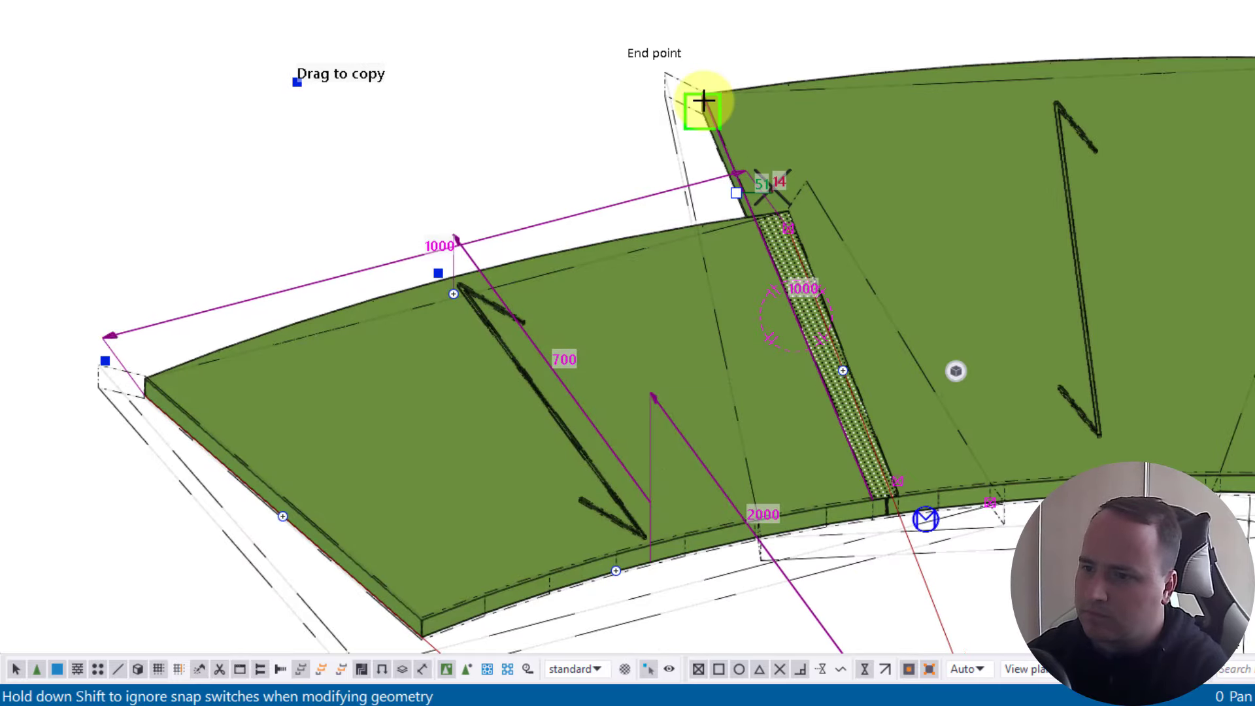
Continue the arc with two more copies of the shortened 700 mm grating
scroll(683, 177, "down", 5)
left_click_drag(537, 156, 412, 207)
left_click_drag(318, 247, 214, 318)
scroll(563, 249, "down", 4)
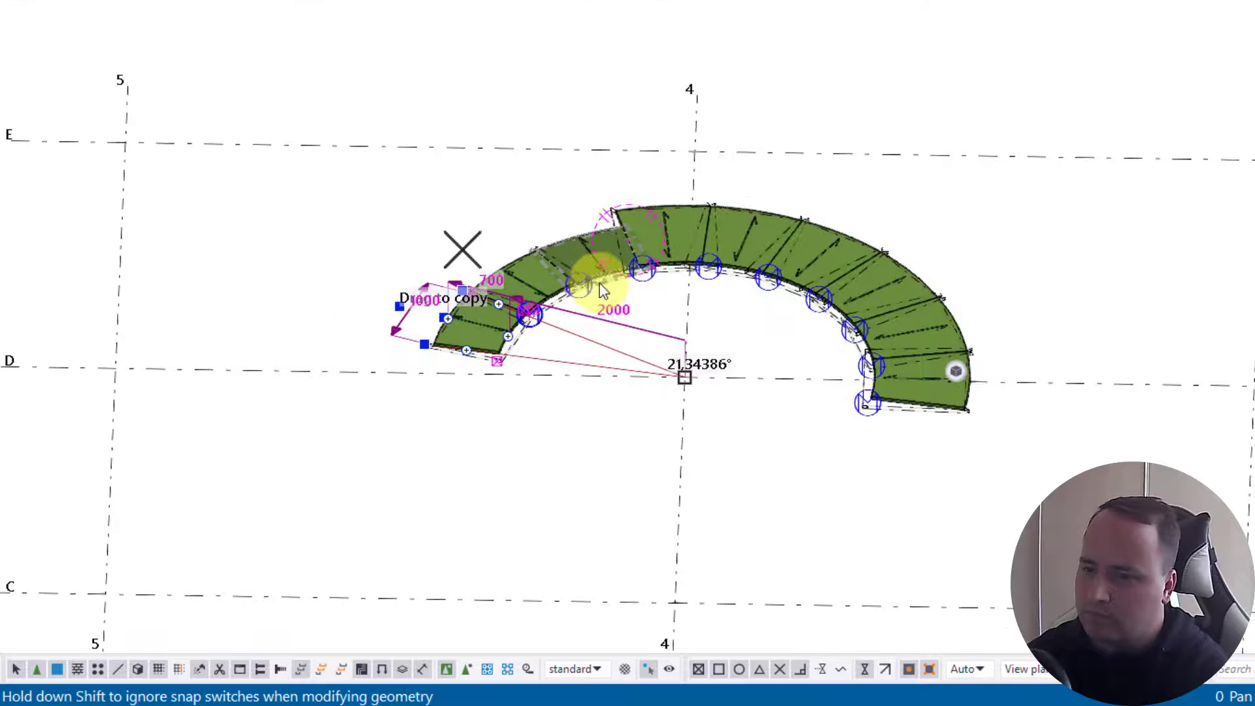
Inspect the finished arc of curved gratings from several angles and redraw the view
middle_click_drag(597, 280, 650, 336, "ctrl")
scroll(679, 471, "up", 3)
left_click(671, 482)
scroll(671, 489, "down", 2)
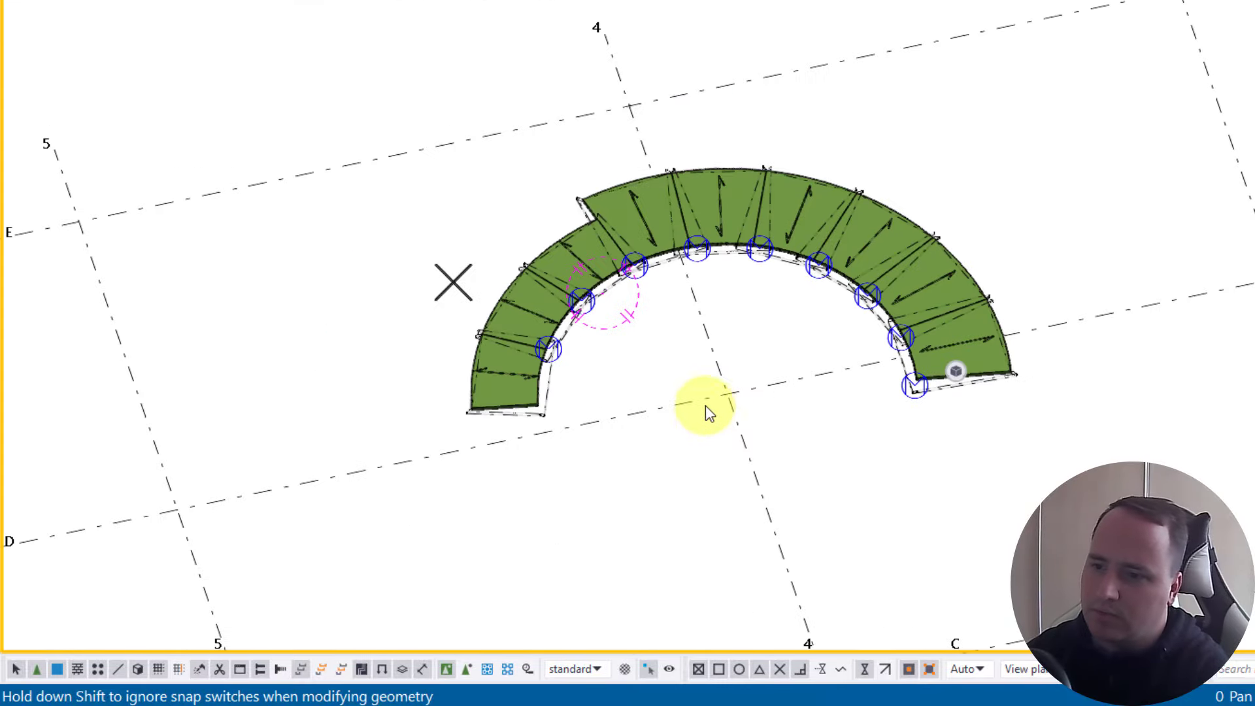
middle_click_drag(706, 406, 664, 517, "ctrl")
right_click(663, 500)
left_click(753, 374)
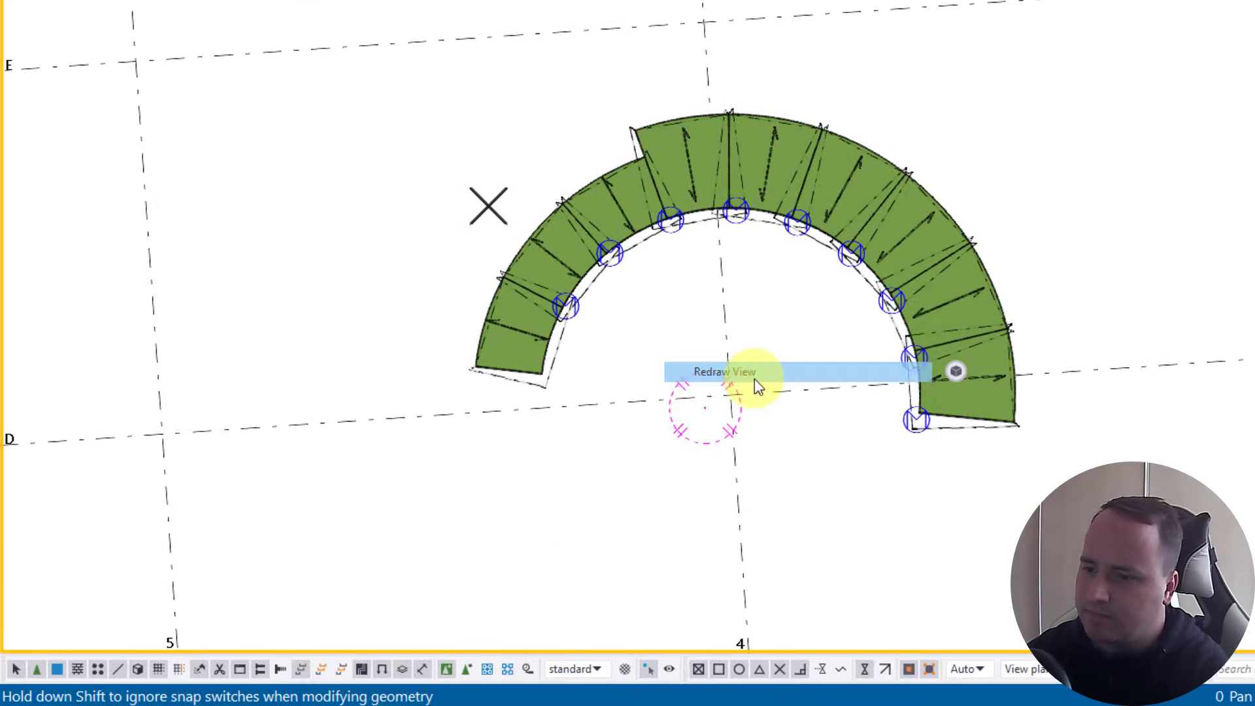
mouse_move(742, 453)
middle_mouse_down("ctrl")
mouse_move(779, 372)
mouse_move(958, 266)
mouse_move(950, 255)
middle_mouse_up("ctrl")
scroll(944, 256, "down", 2)
scroll(938, 254, "down", 2)
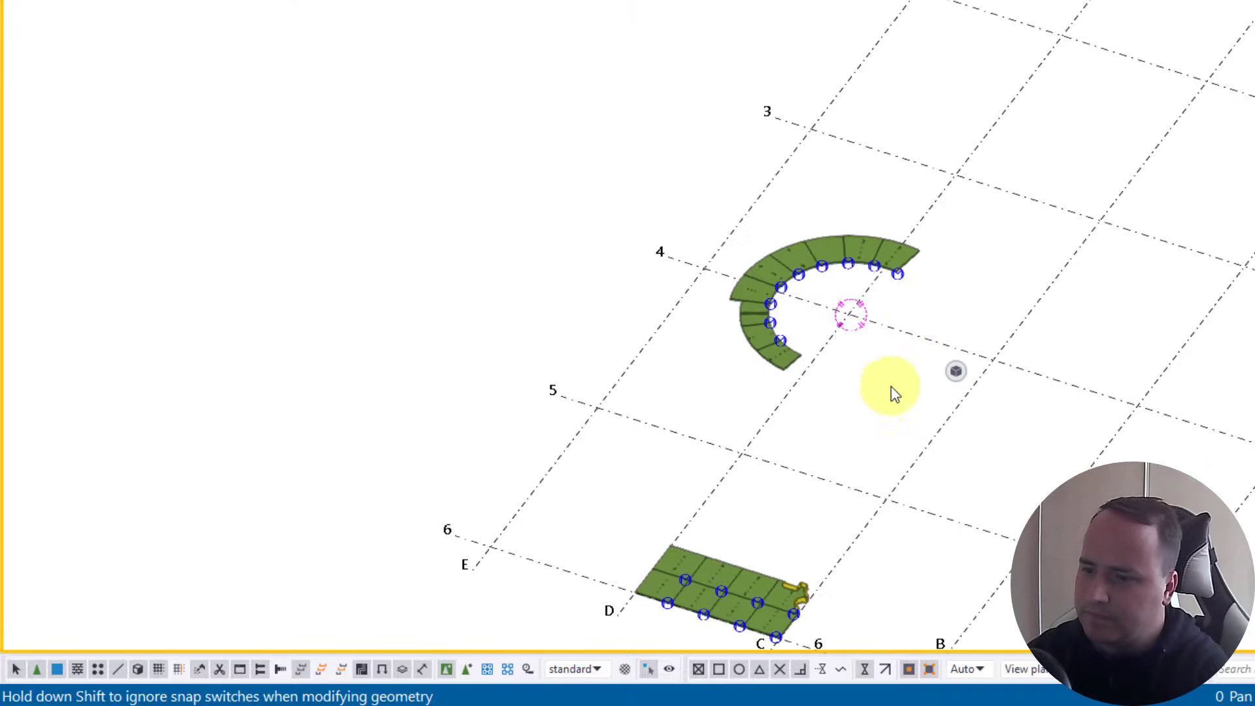
Open the component properties of the second grating in the rear row of the rectangular platform
middle_click_drag(892, 386, 903, 259)
scroll(830, 544, "up", 5)
scroll(671, 506, "up", 2)
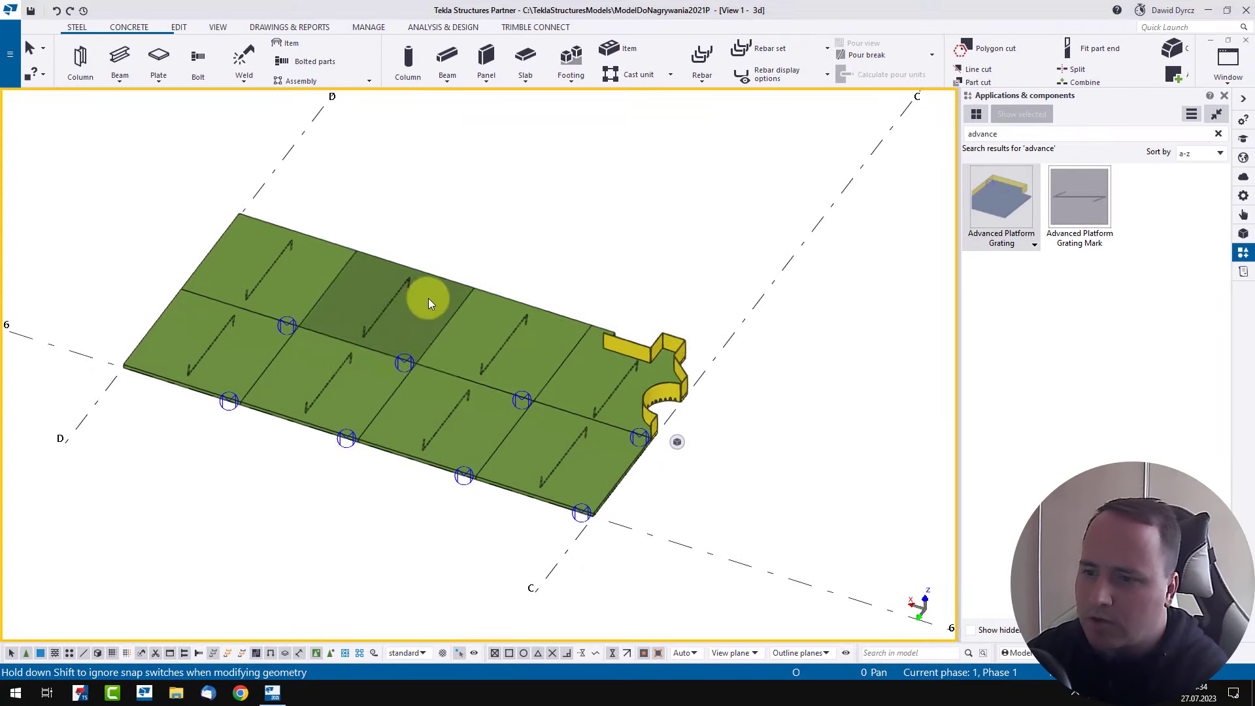
left_click(435, 294)
right_click(424, 328)
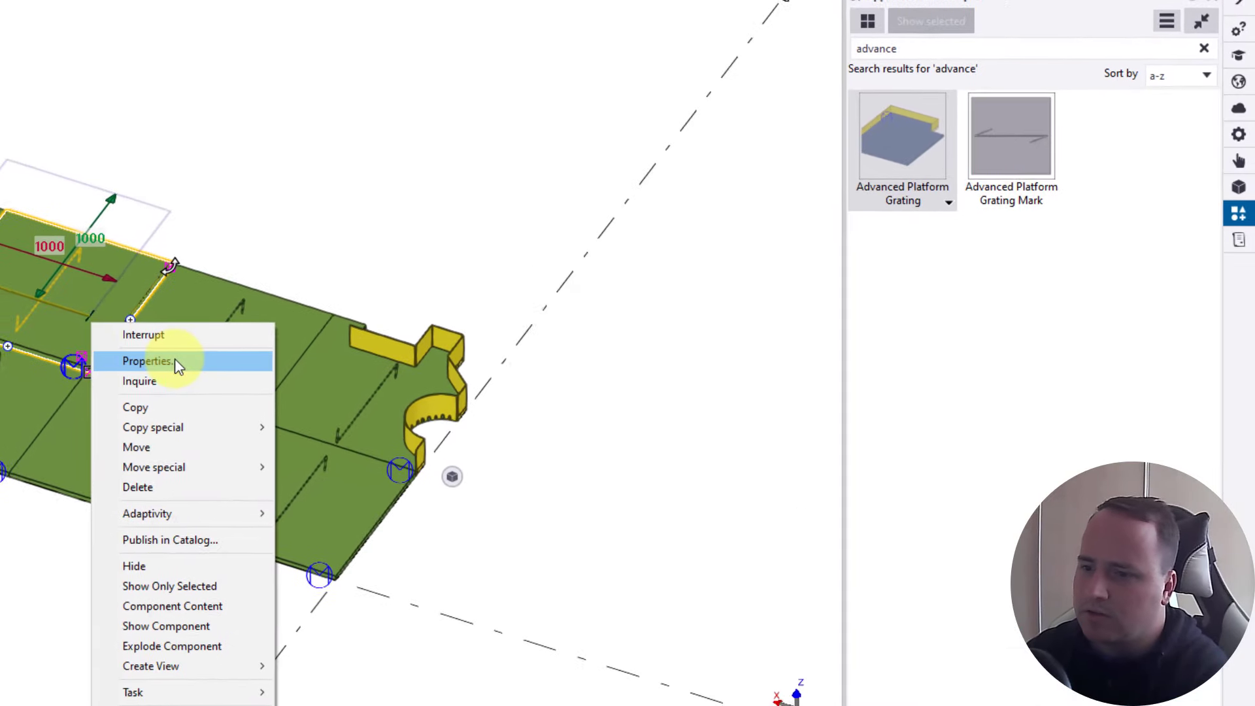
left_click(461, 359)
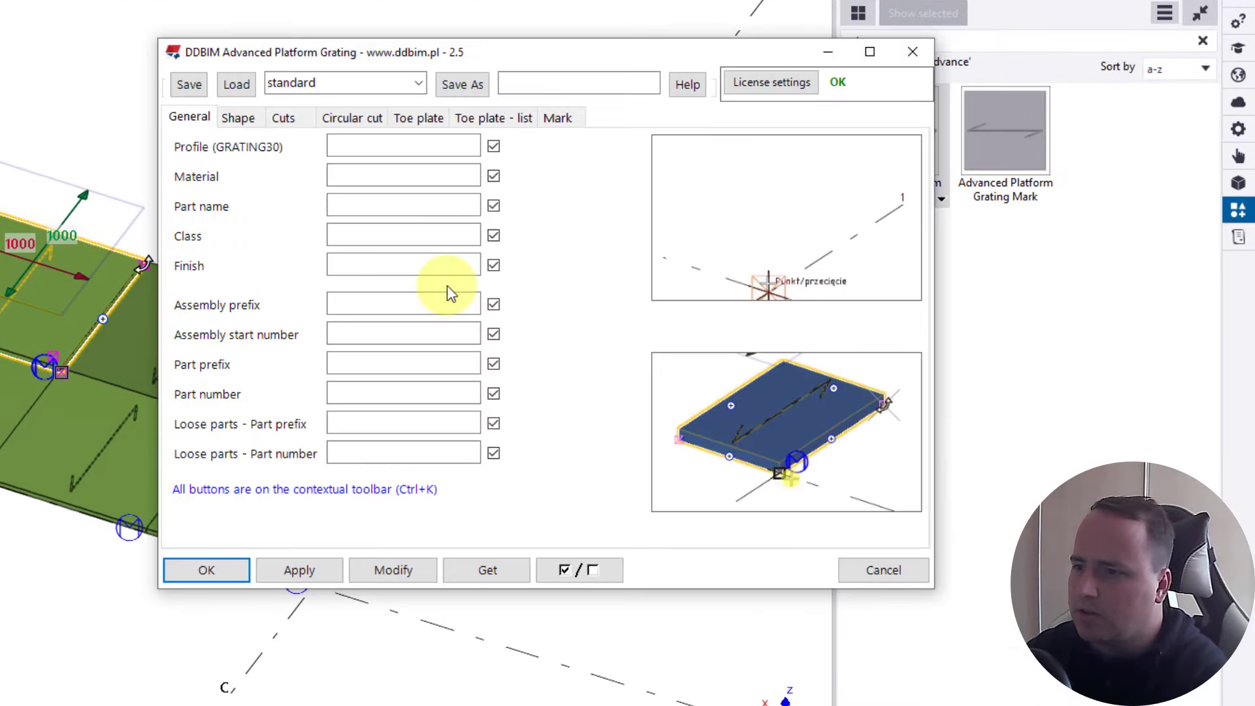
left_click_drag(611, 64, 439, 57)
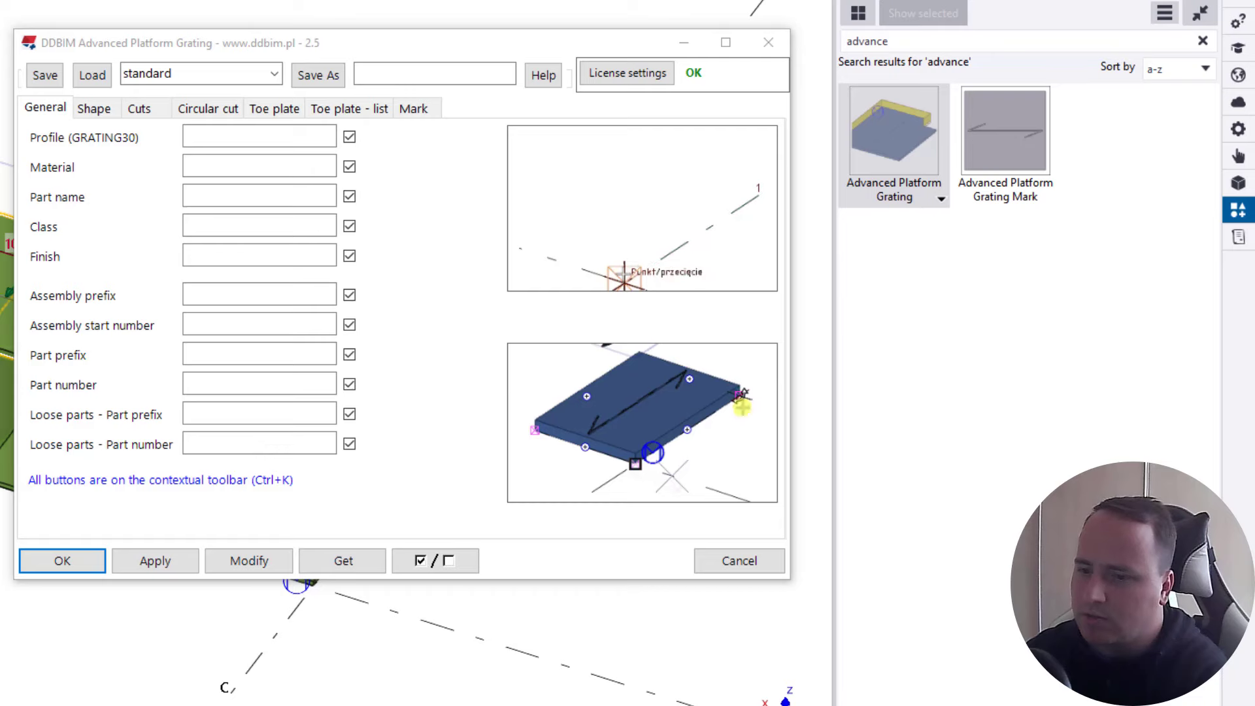
Compare the grating part's profile with the general settings of the grating component
double_click(986, 114)
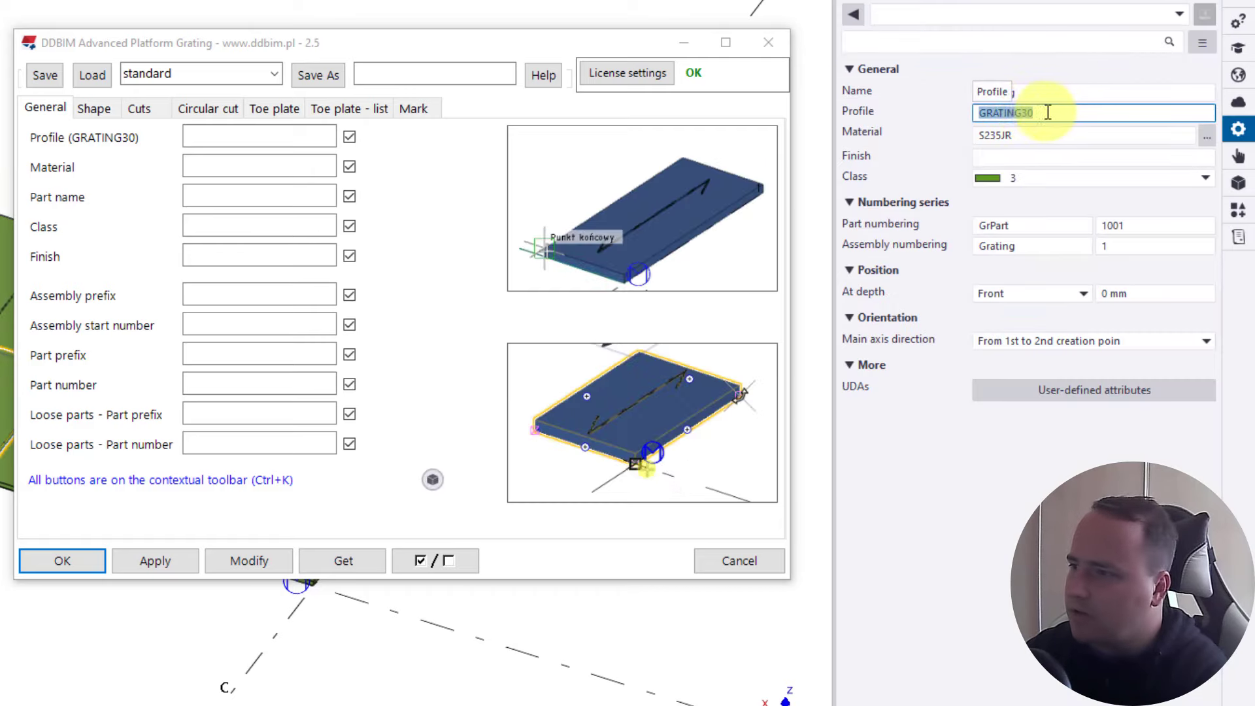
left_click(1026, 113)
double_click(1012, 113)
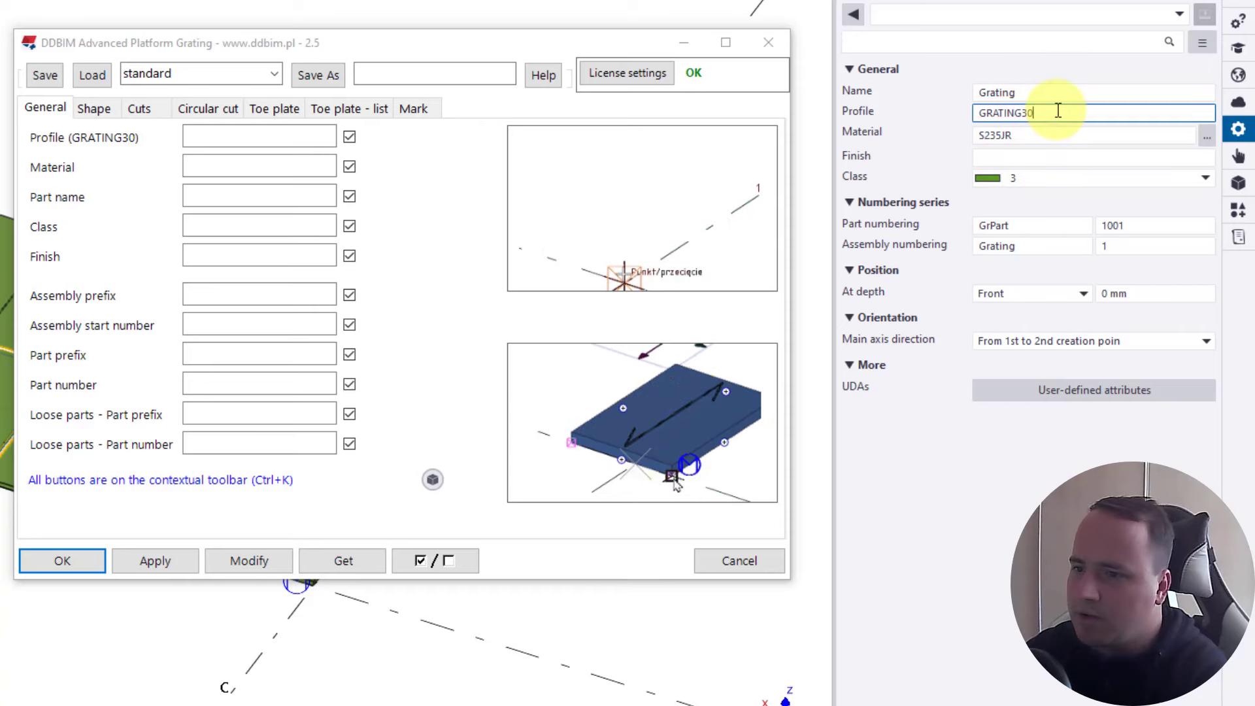
left_click(315, 159)
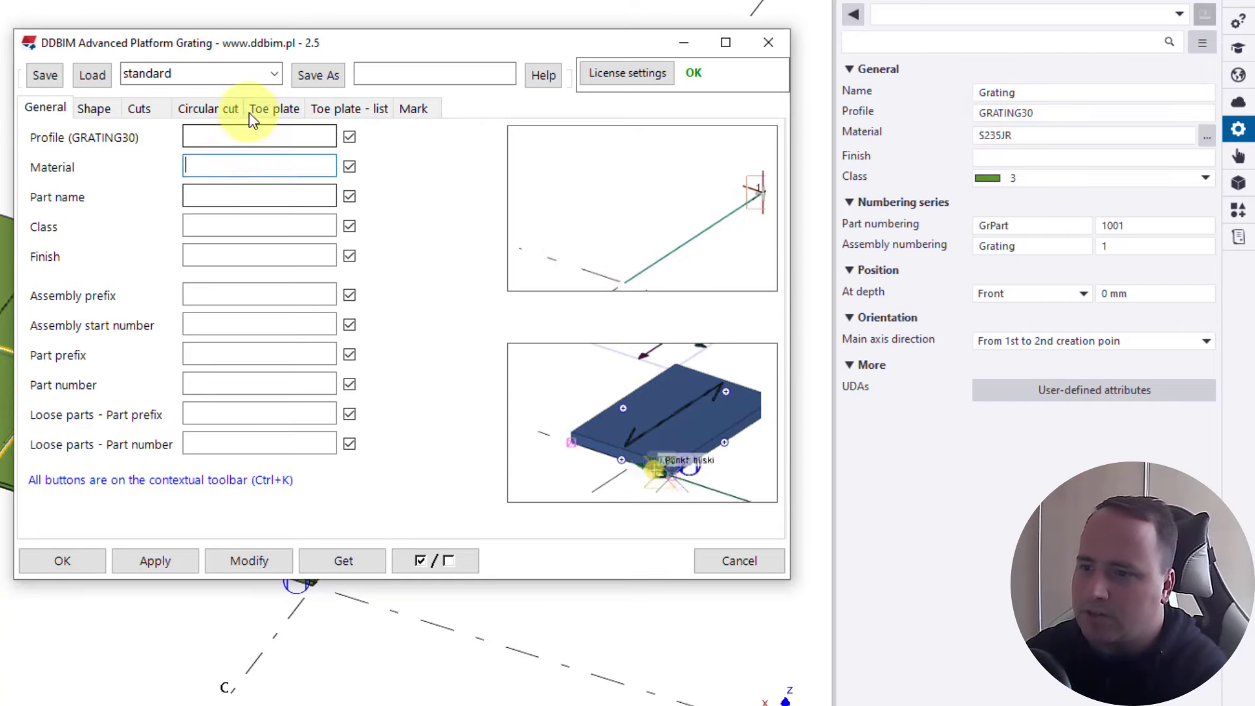
Select X4KOZ/34x38/40x2 from the material catalogue for the grating part and take its name from the material field
left_click(1209, 138)
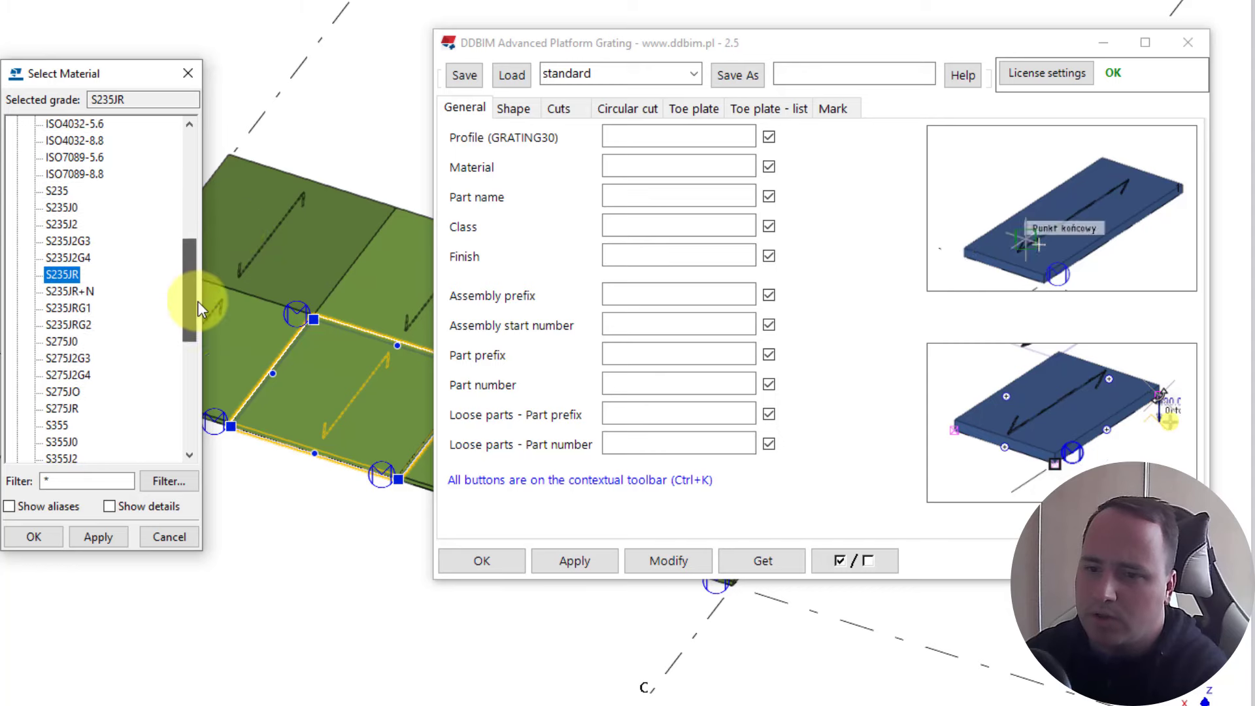
left_click_drag(193, 301, 191, 409)
left_click(88, 374)
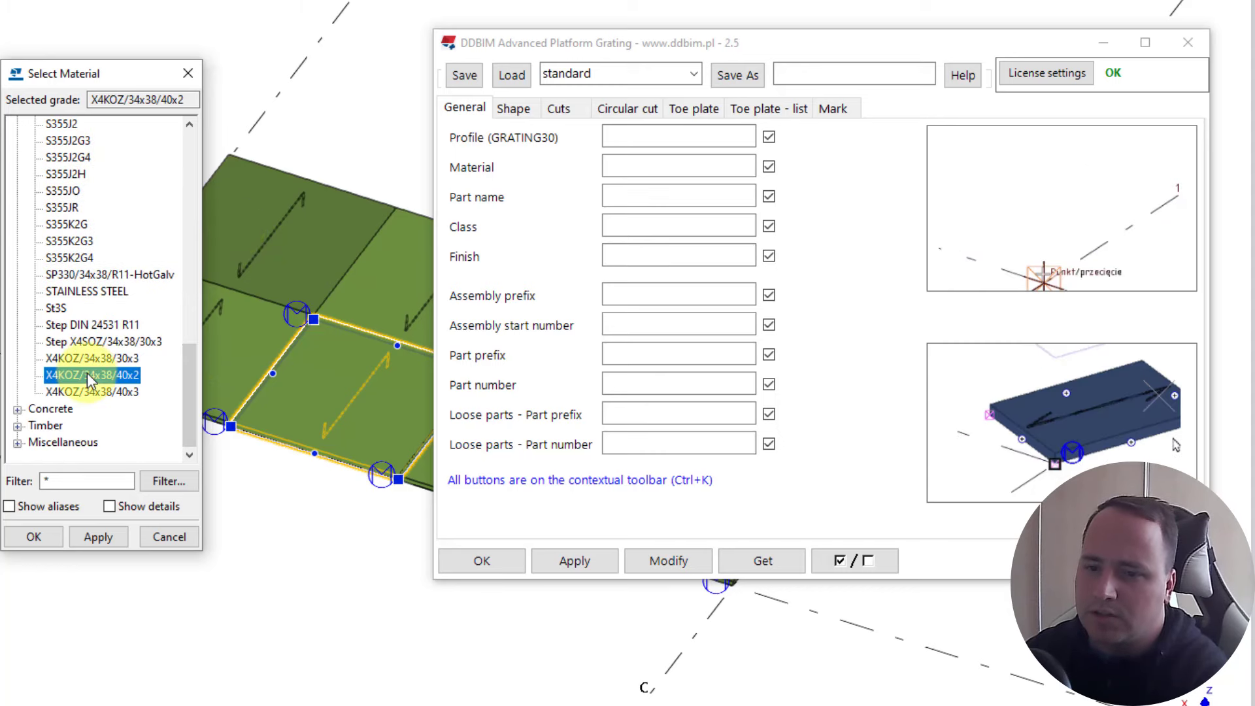
double_click(97, 374)
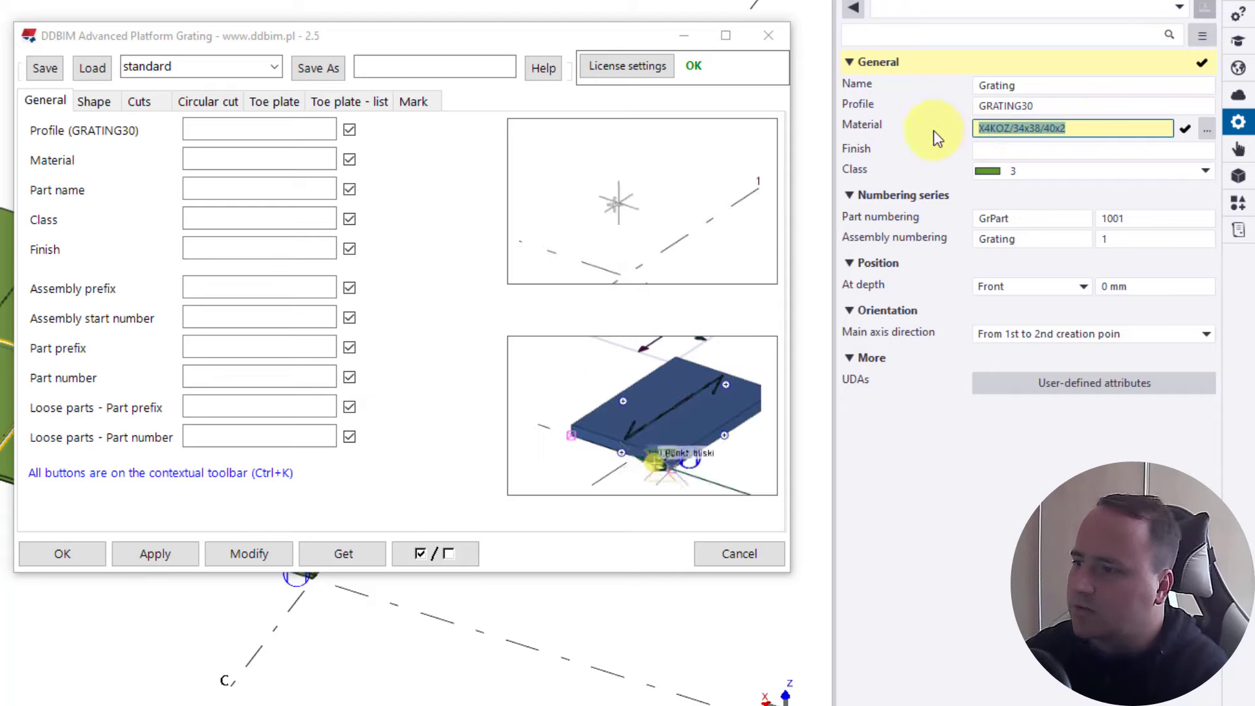
key("Delete")
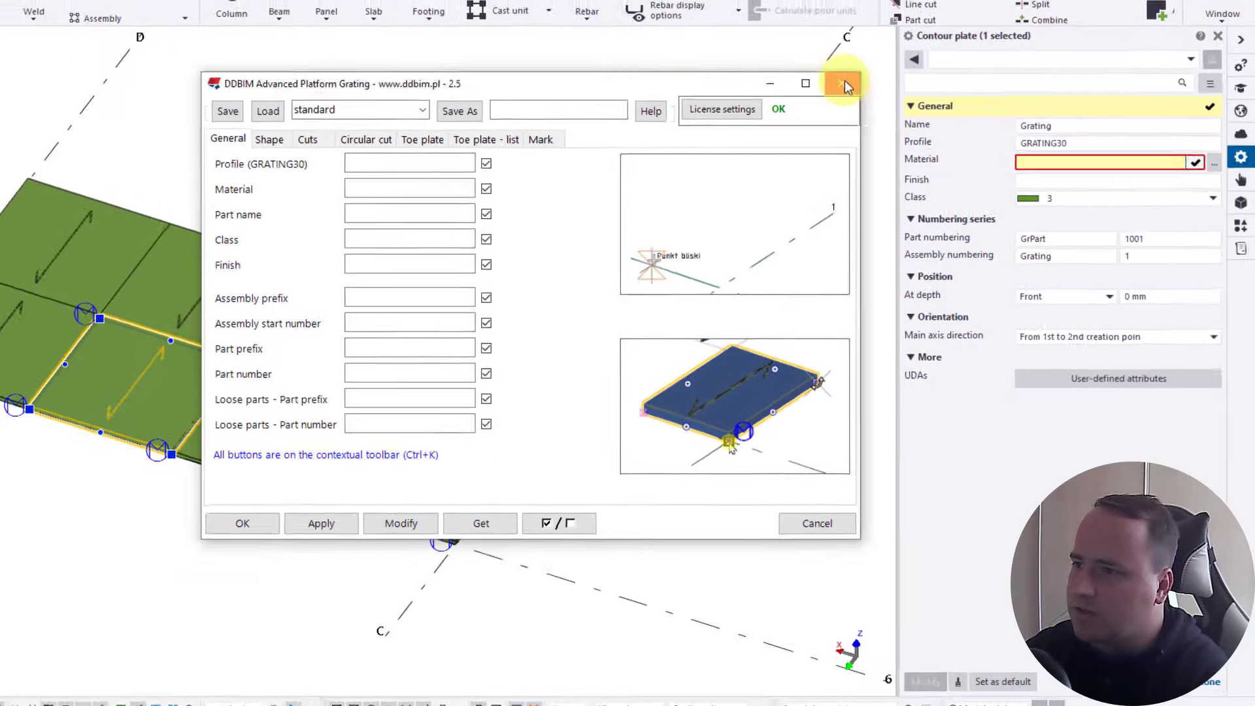
Set the material of the grating component itself to X4KOZ/34x38/40x2 and apply the modification
left_click(768, 35)
left_click(40, 280)
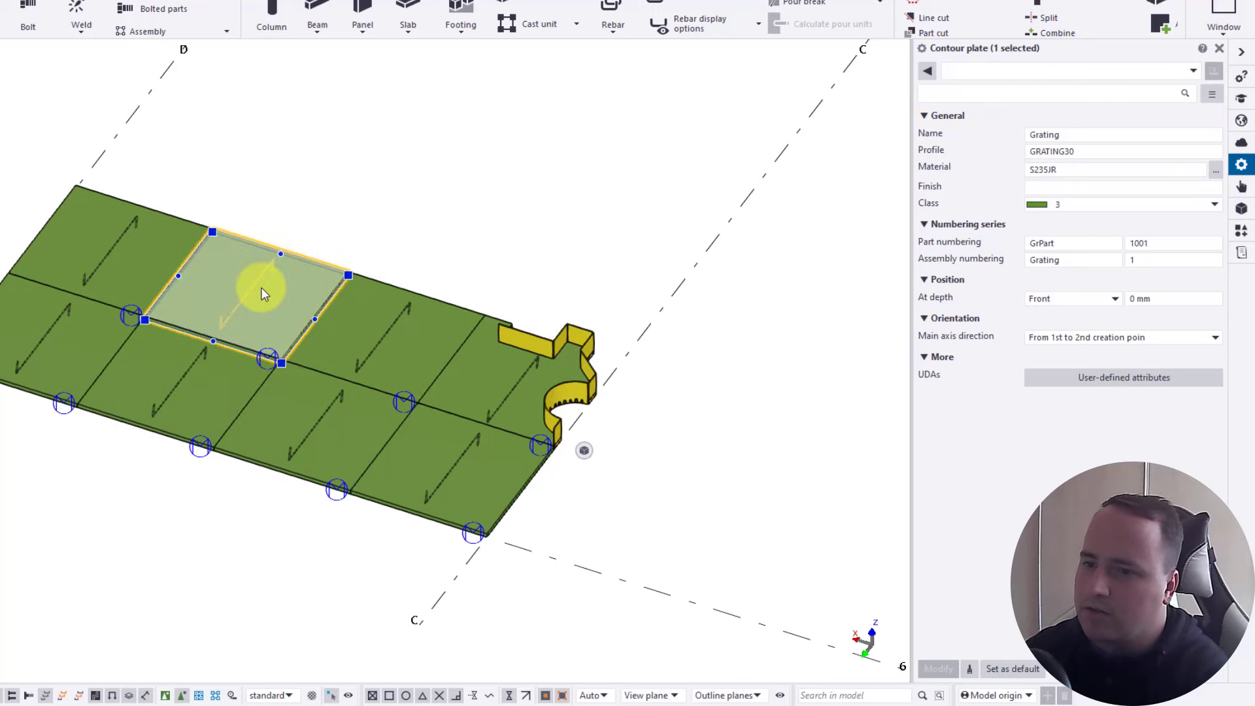
left_click(171, 695)
left_click(216, 283)
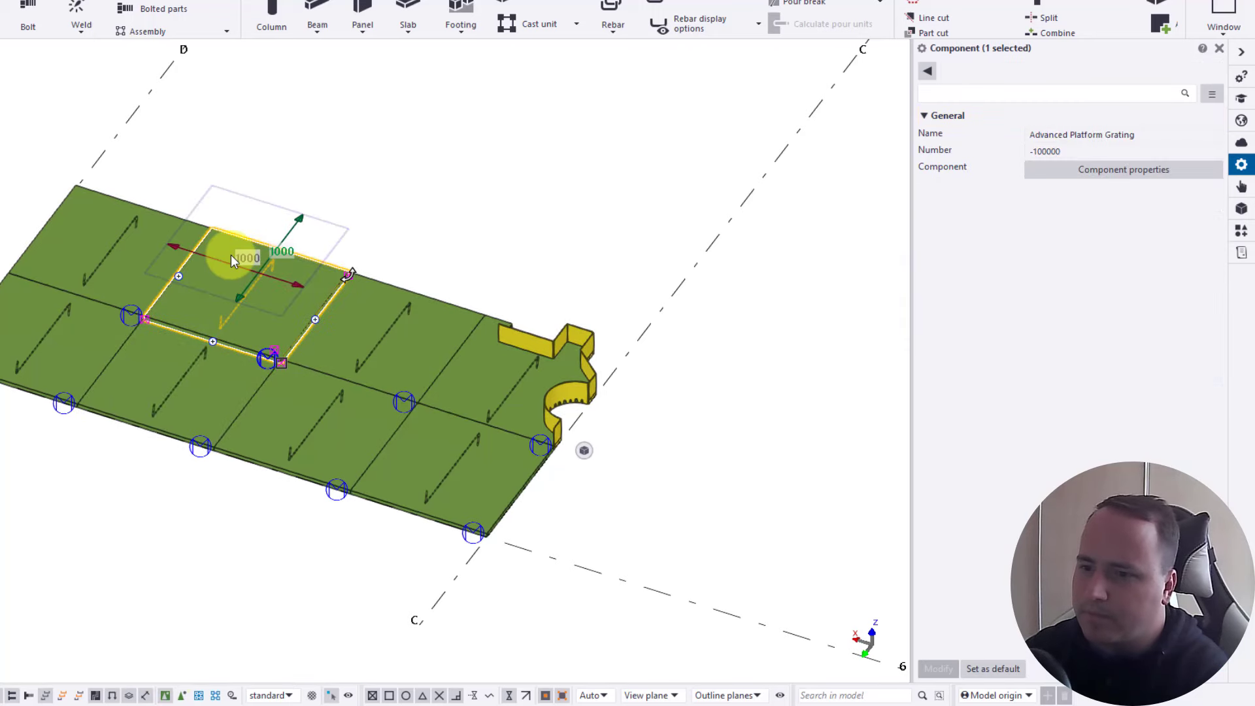
left_click(395, 196)
type("X4KOZ/34x38/40x2")
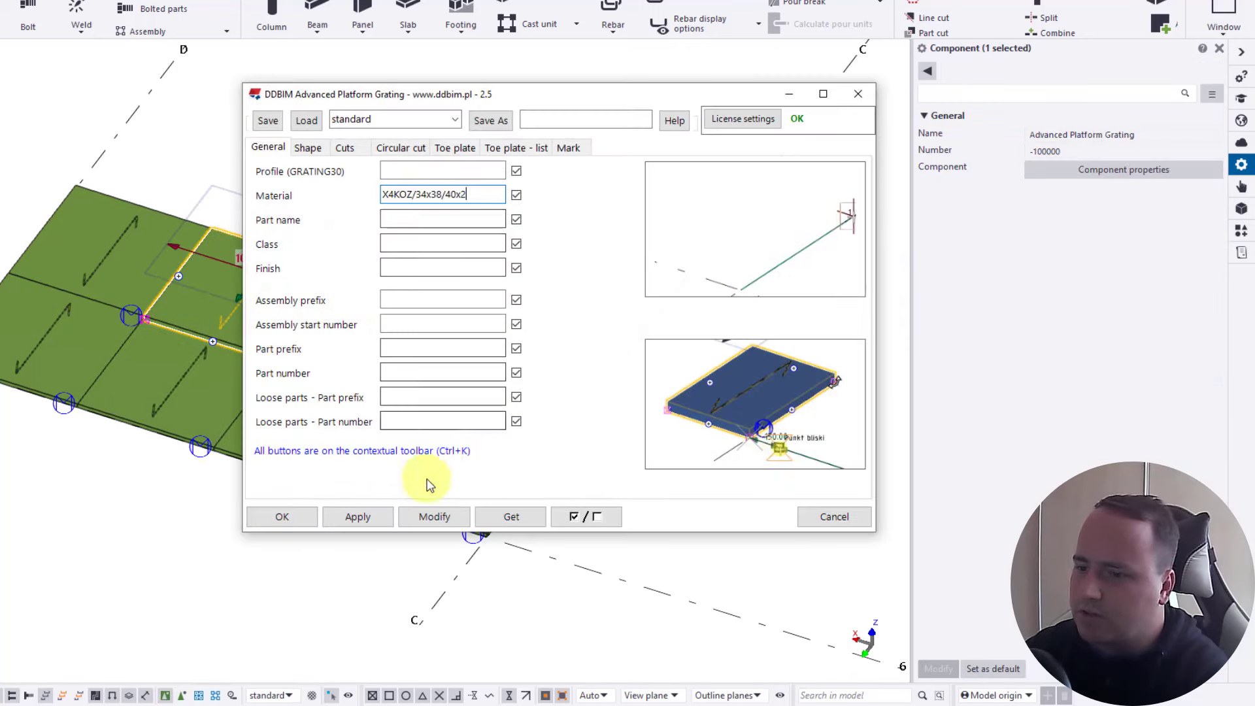
left_click(424, 517)
left_click(821, 517)
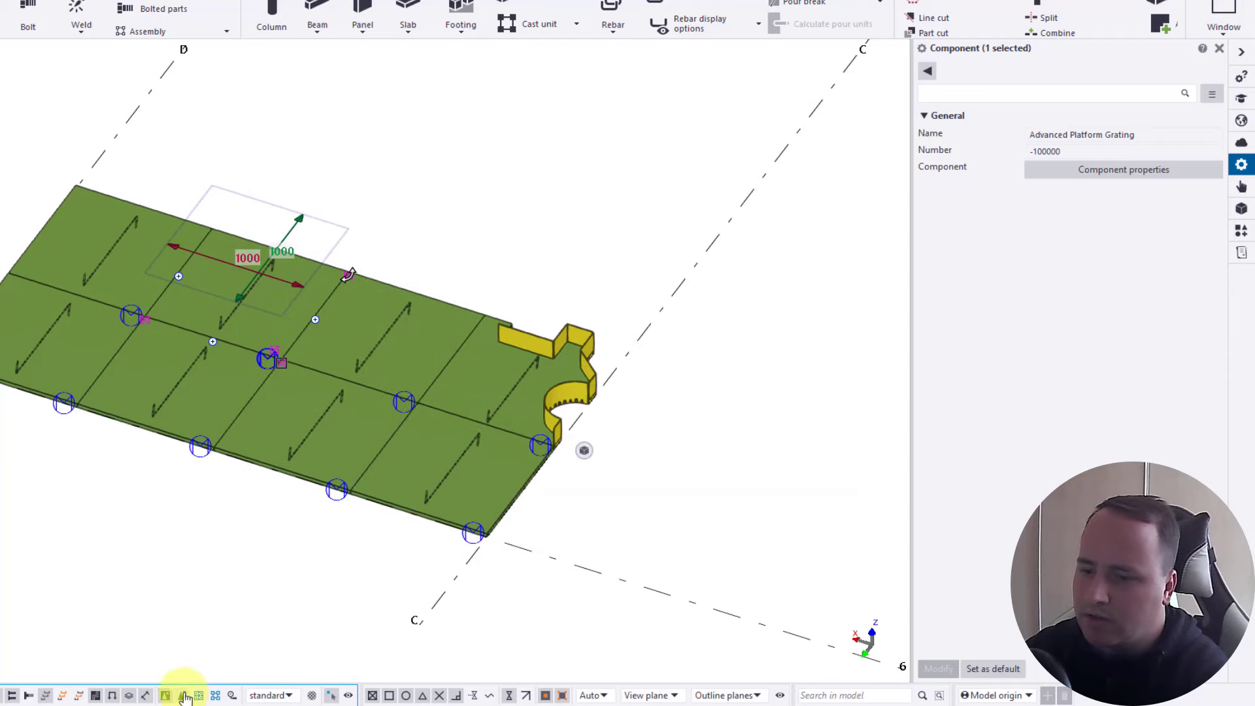
Select the modified grating's part and inquire its information to check the material
left_click(269, 316)
right_click(273, 338)
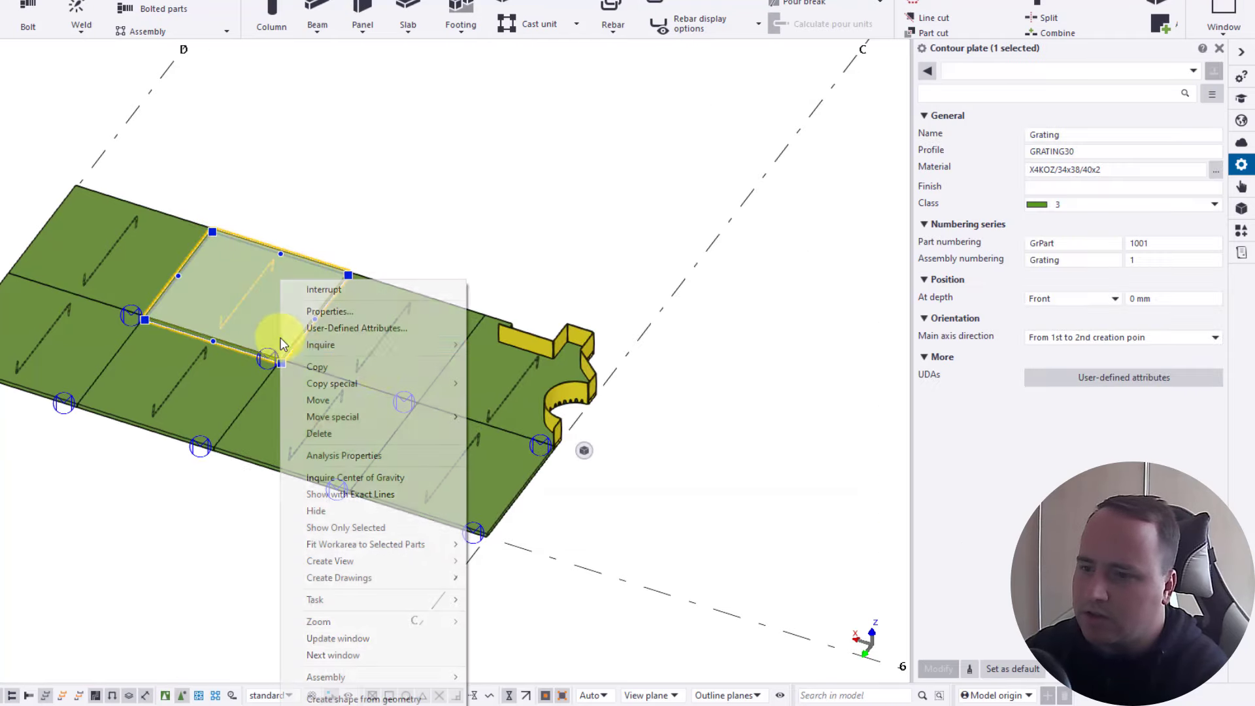
mouse_move(373, 344)
left_click(491, 345)
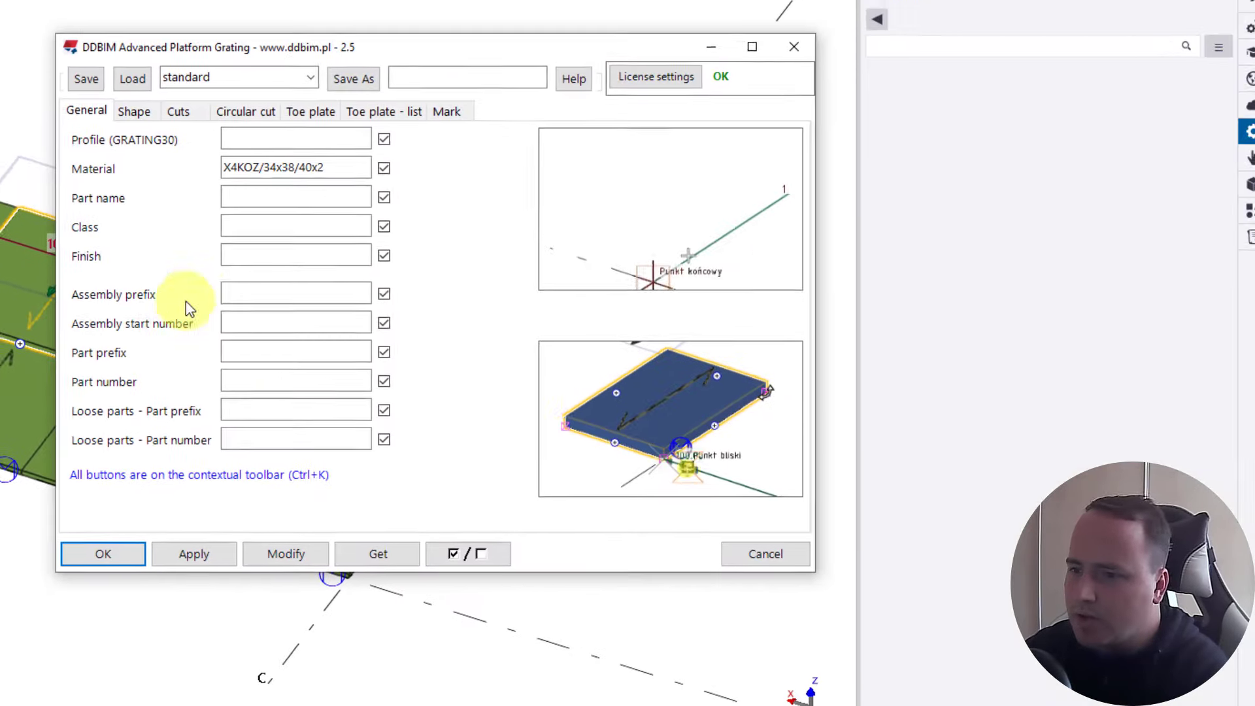
Review the assembly and loose-part numbering settings of the component alongside the toe plates on the notched grating
left_click(243, 297)
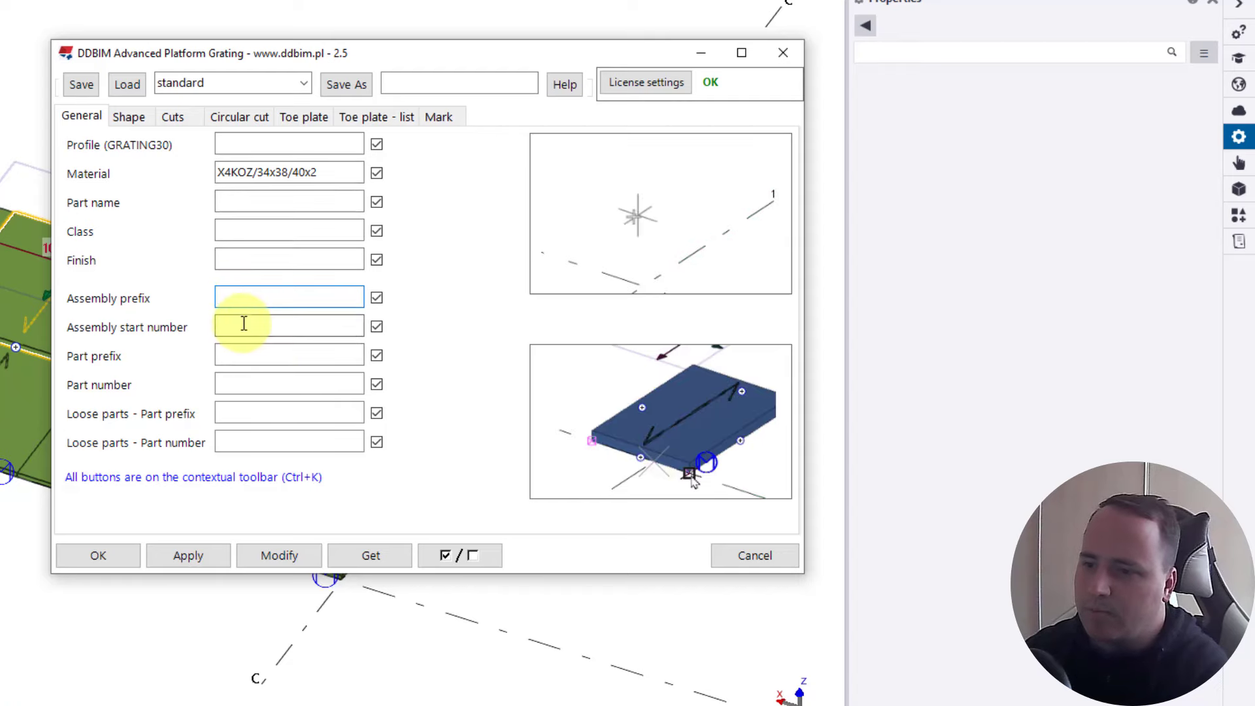
left_click(265, 413)
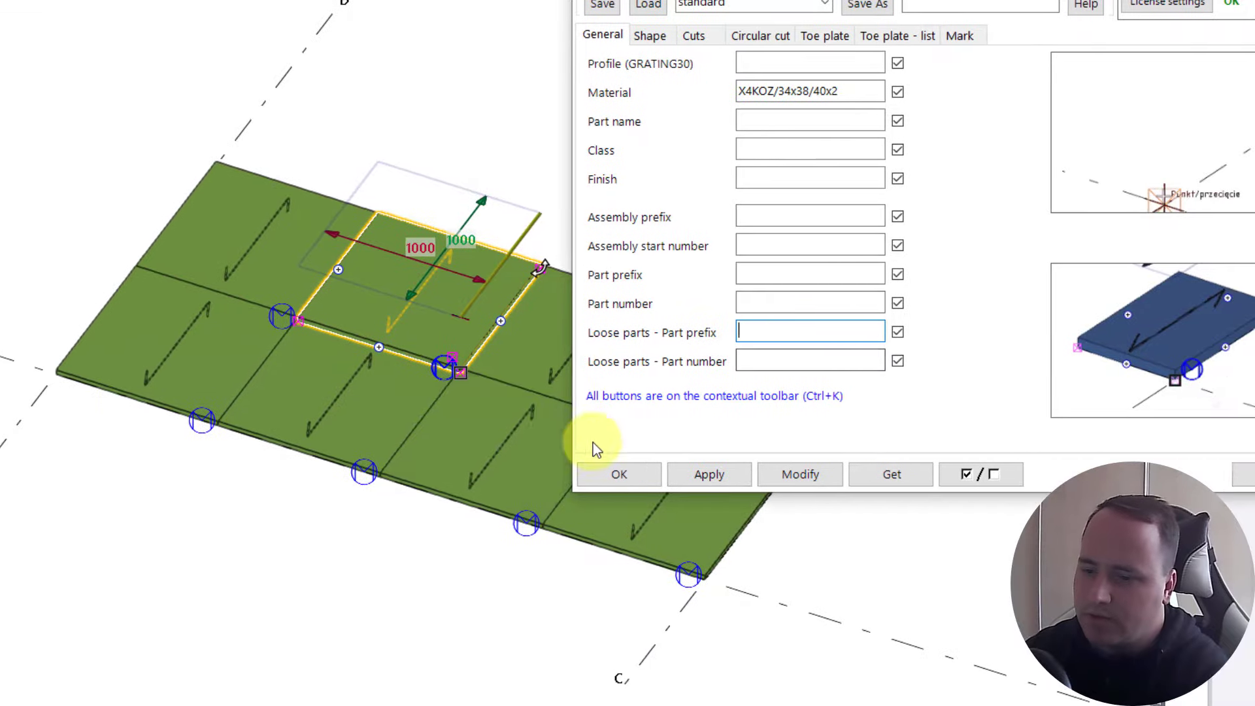
scroll(348, 400, "up", 2)
scroll(215, 362, "down", 2)
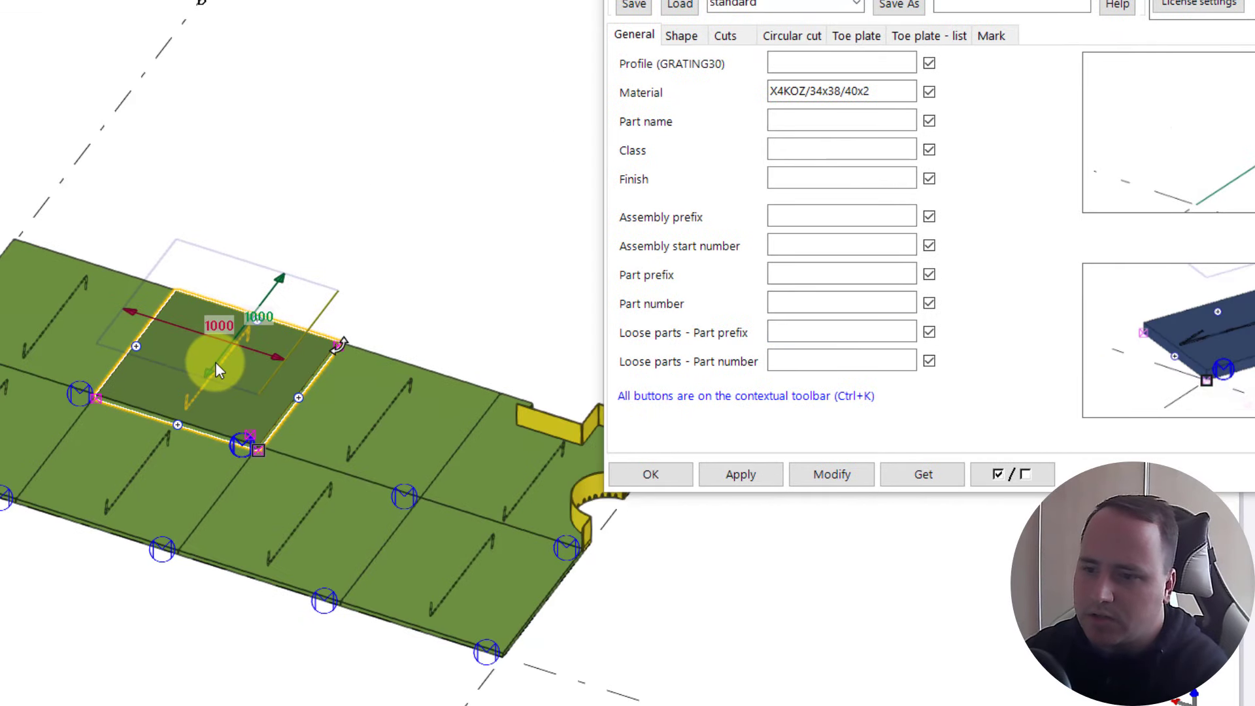
middle_click_drag(310, 444, 25, 445)
scroll(241, 491, "up", 2)
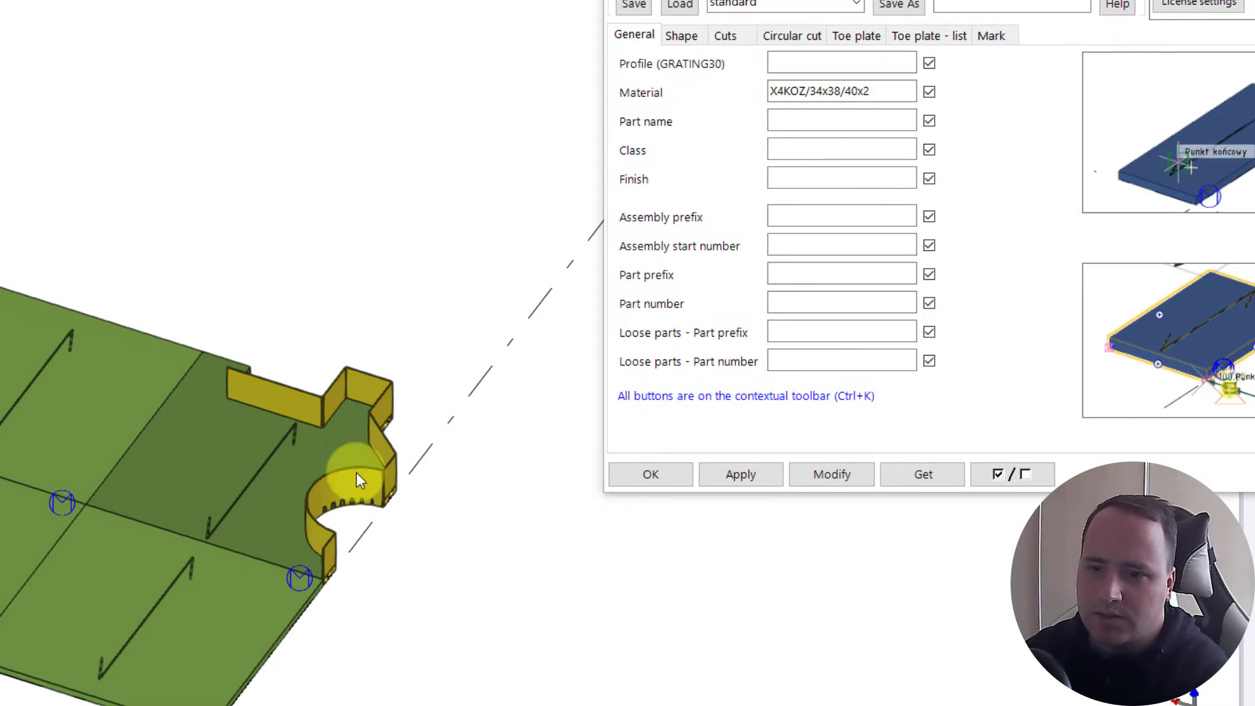
middle_click_drag(356, 472, 542, 510)
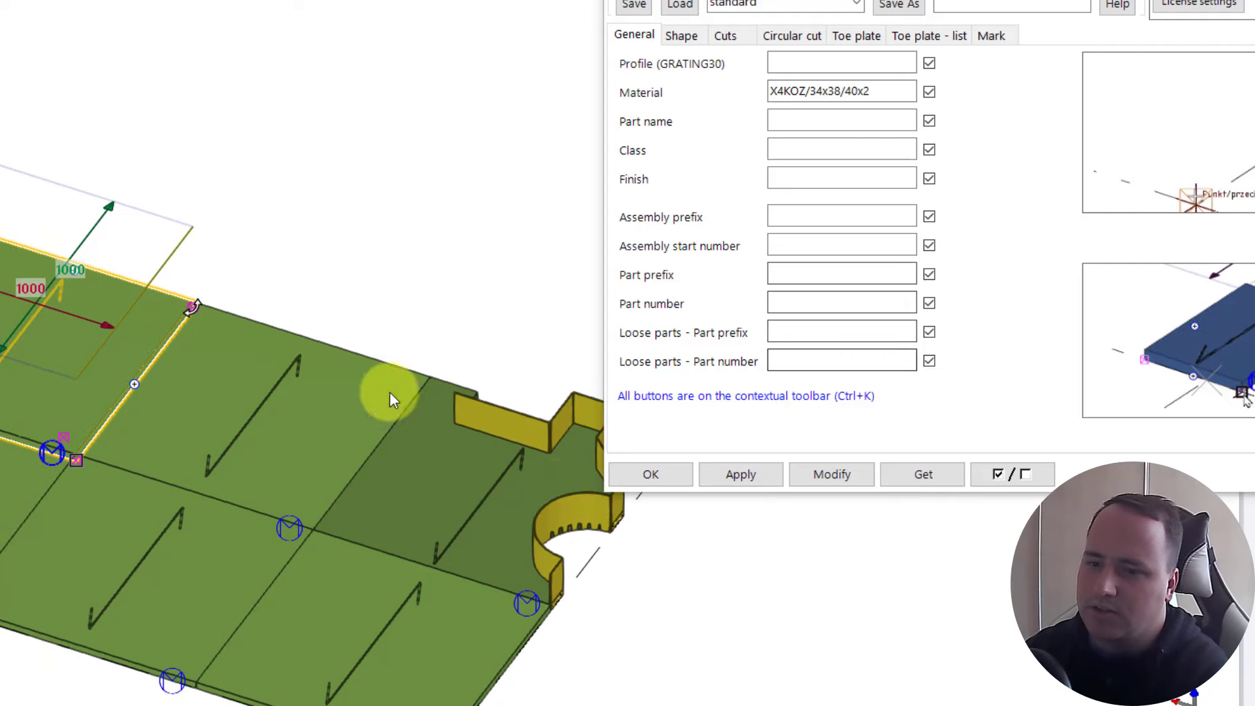
left_click_drag(112, 325, 347, 401)
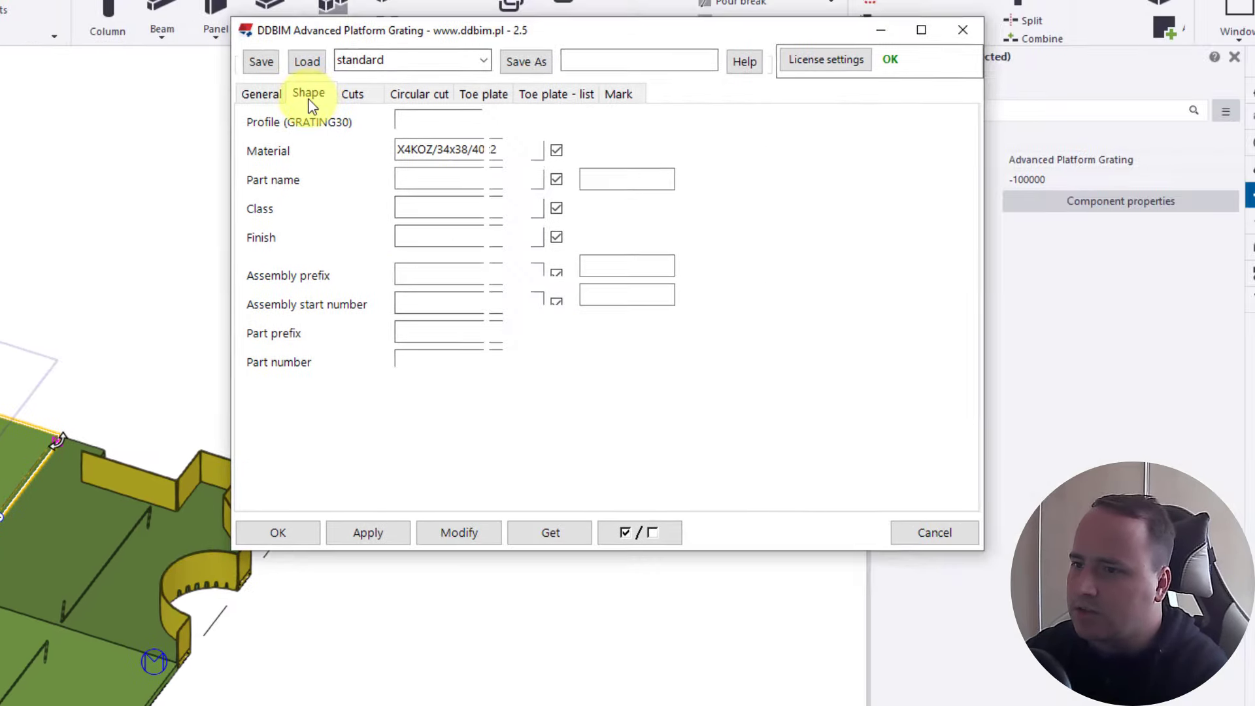
Review the component's shape options, cuts and circular cut settings
left_click(681, 36)
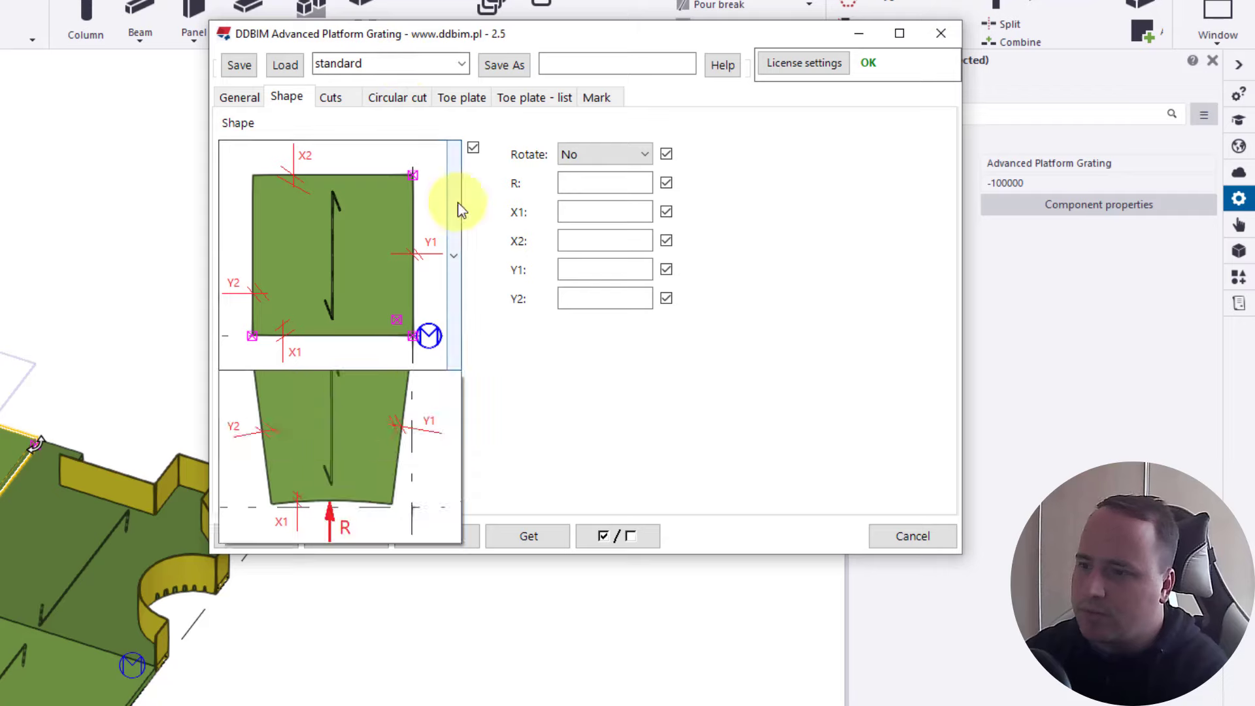
left_click(605, 376)
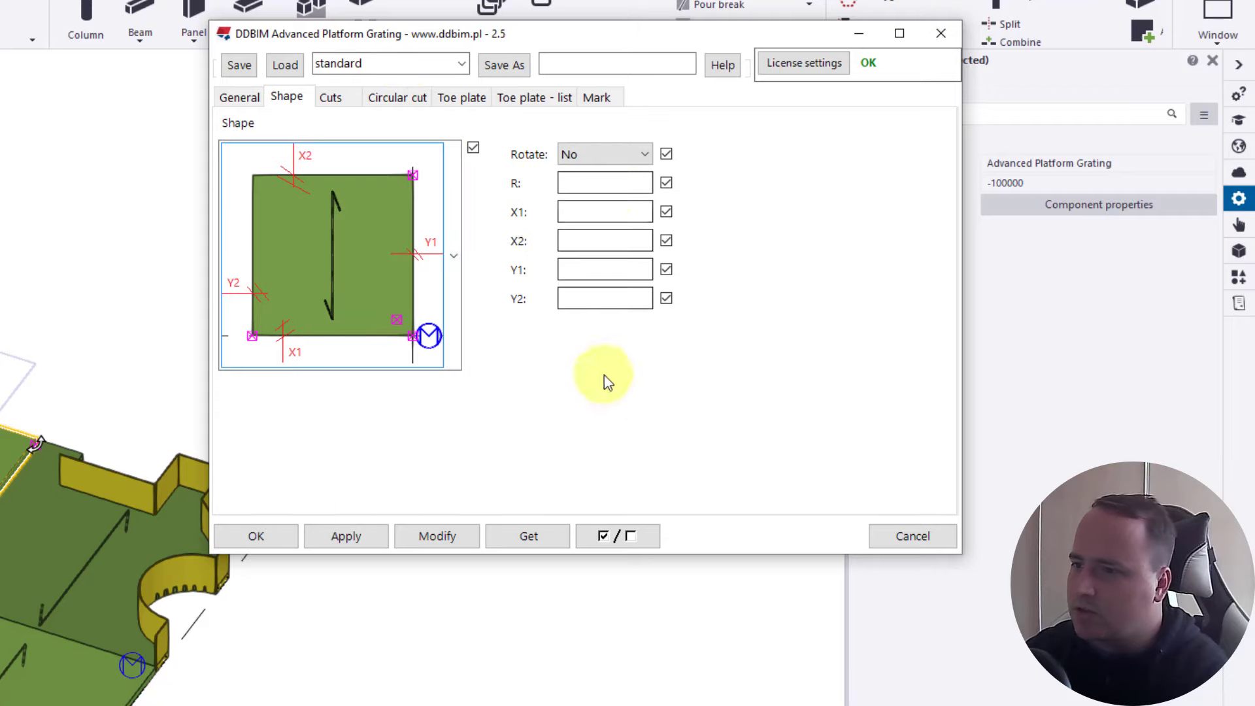
left_click(354, 101)
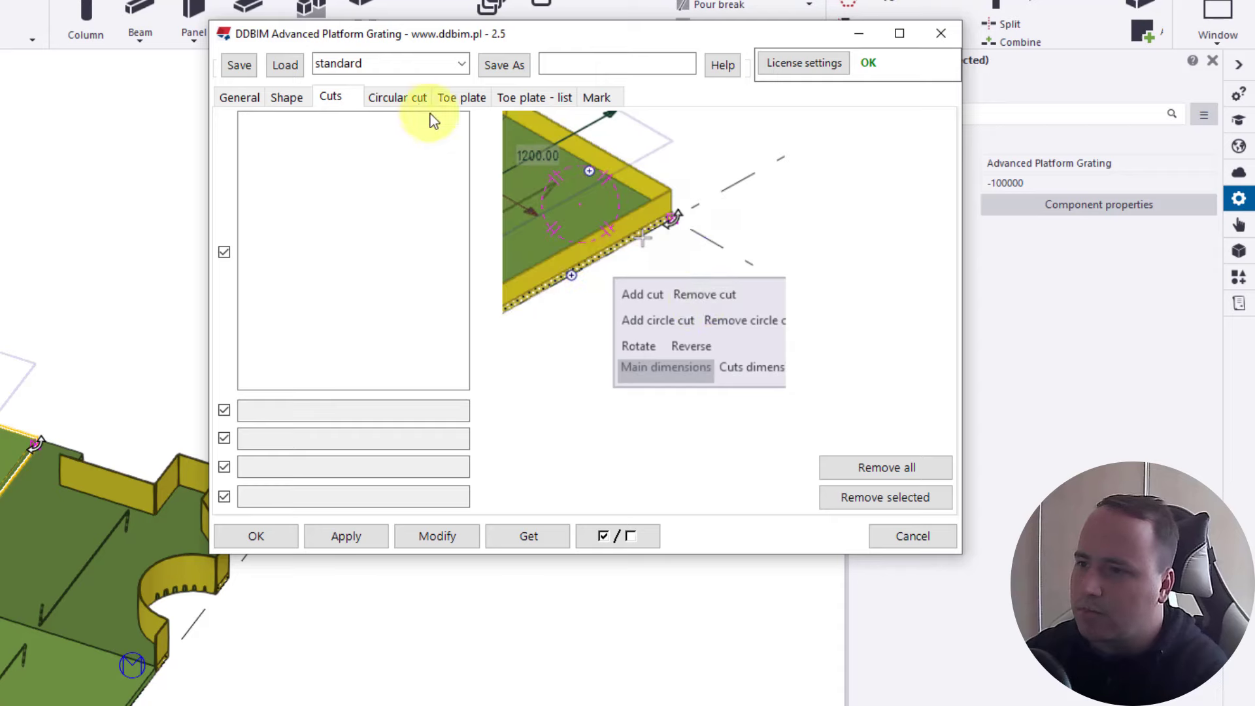
left_click(413, 100)
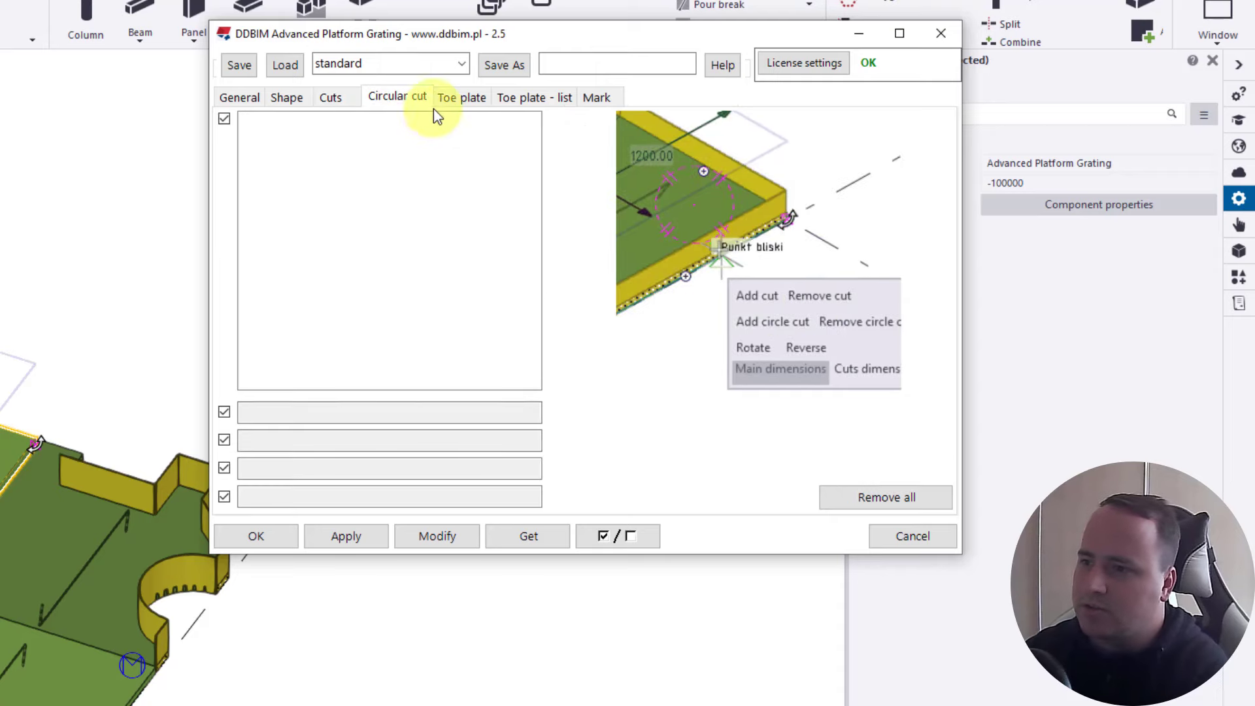
Set the toe plate profile of the notched grating to BL4*130 and apply the modification
left_click(464, 96)
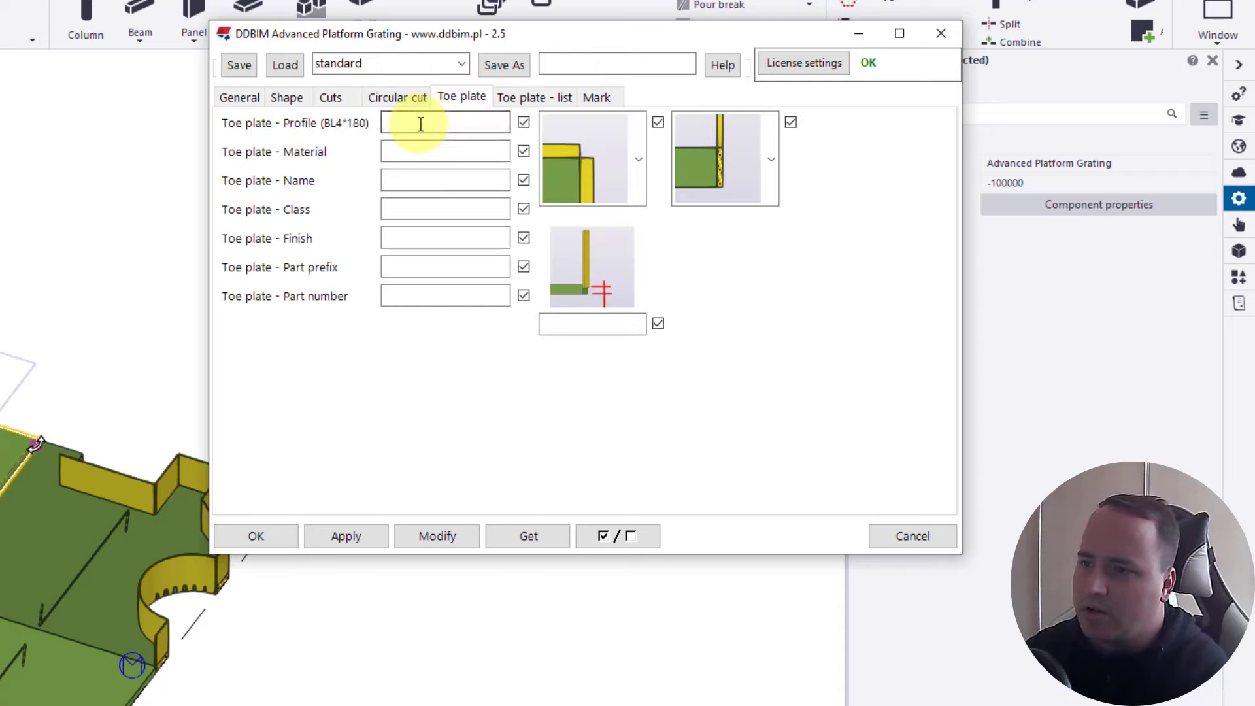
middle_click_drag(188, 581, 89, 586)
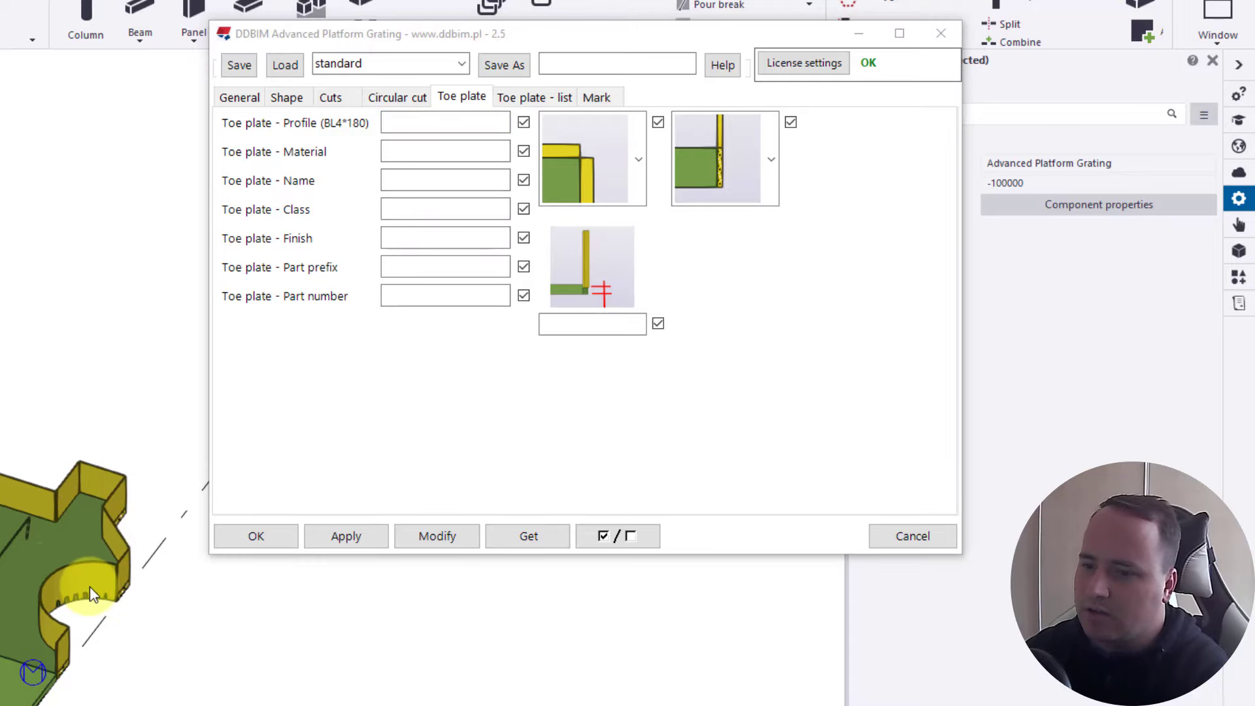
left_click(7, 567)
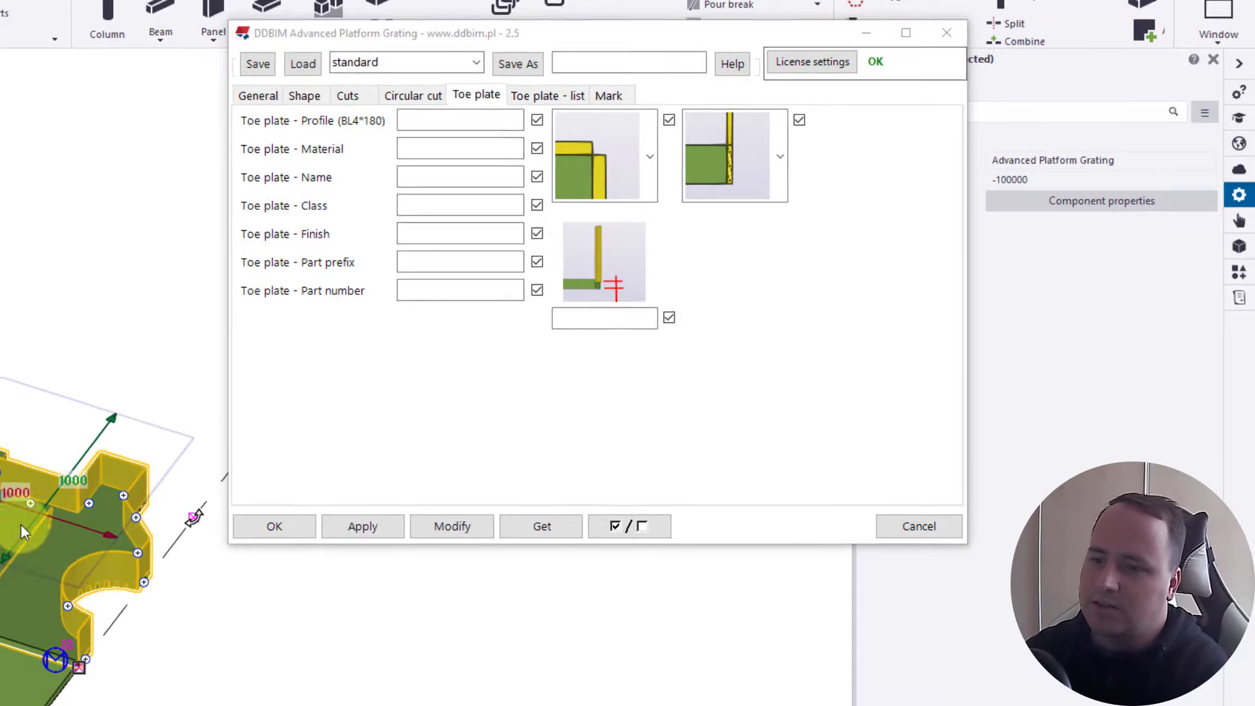
scroll(101, 517, "up", 5)
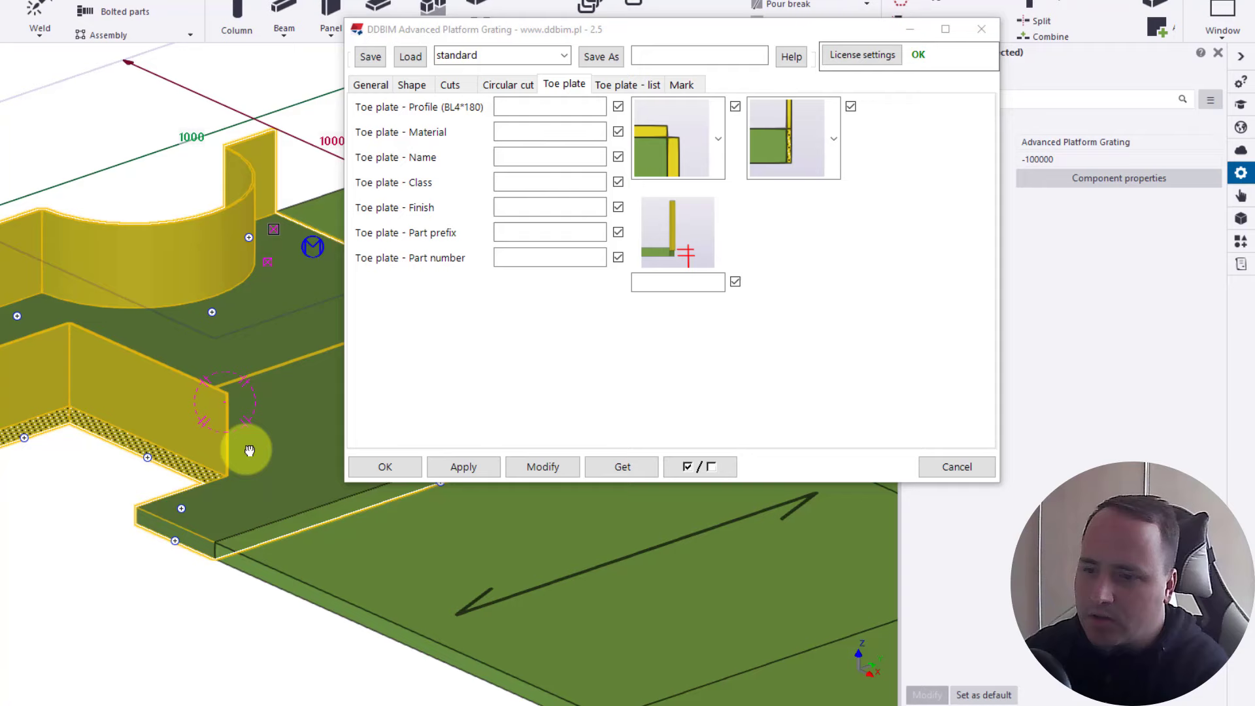
middle_click_drag(250, 450, 124, 395)
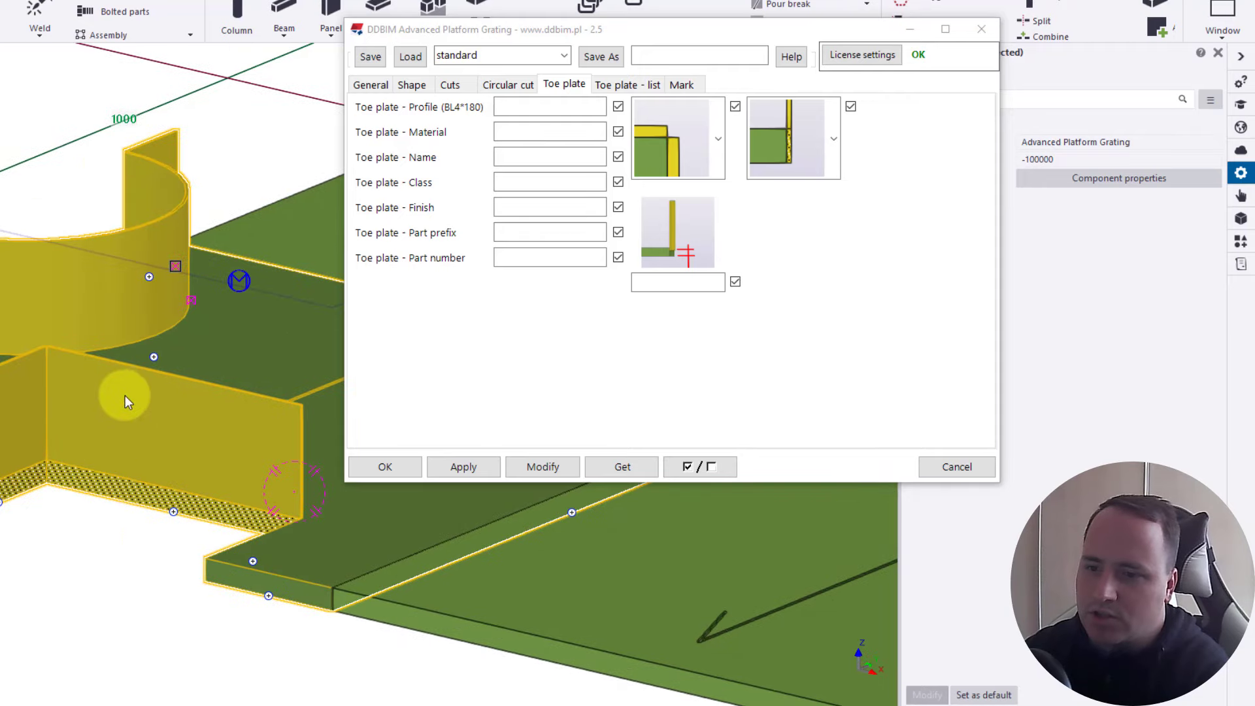
left_click(512, 107)
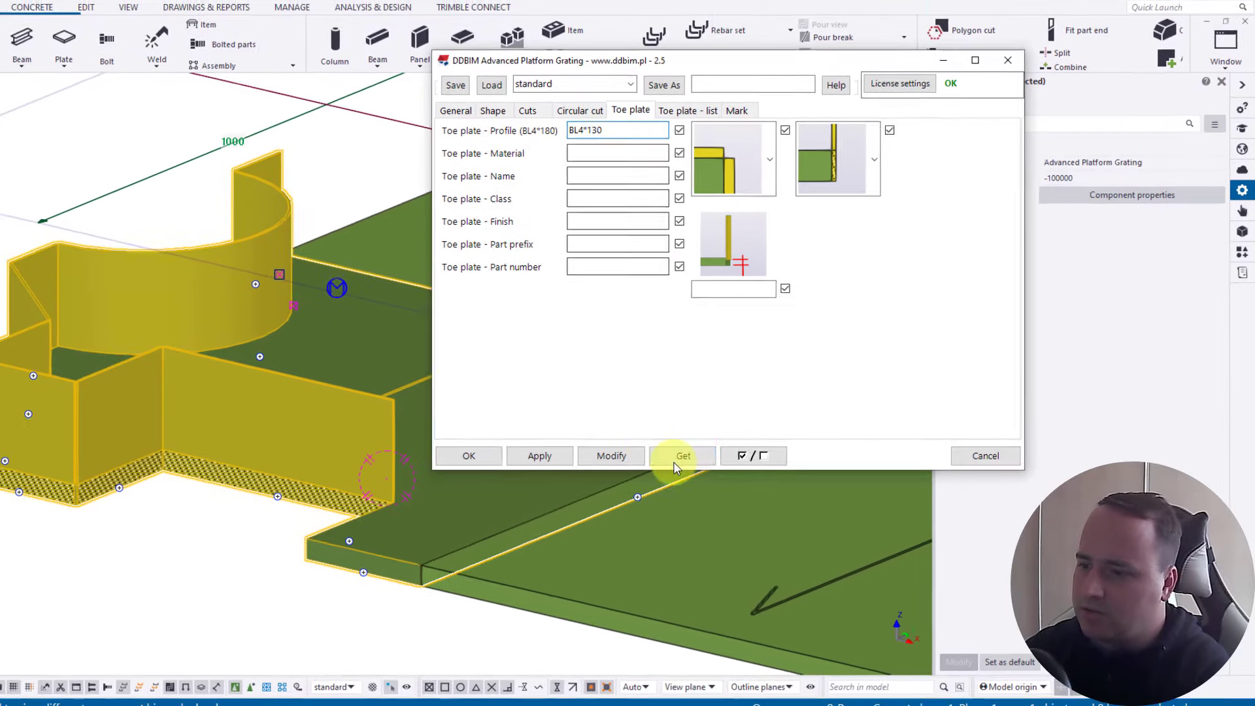
left_click(556, 467)
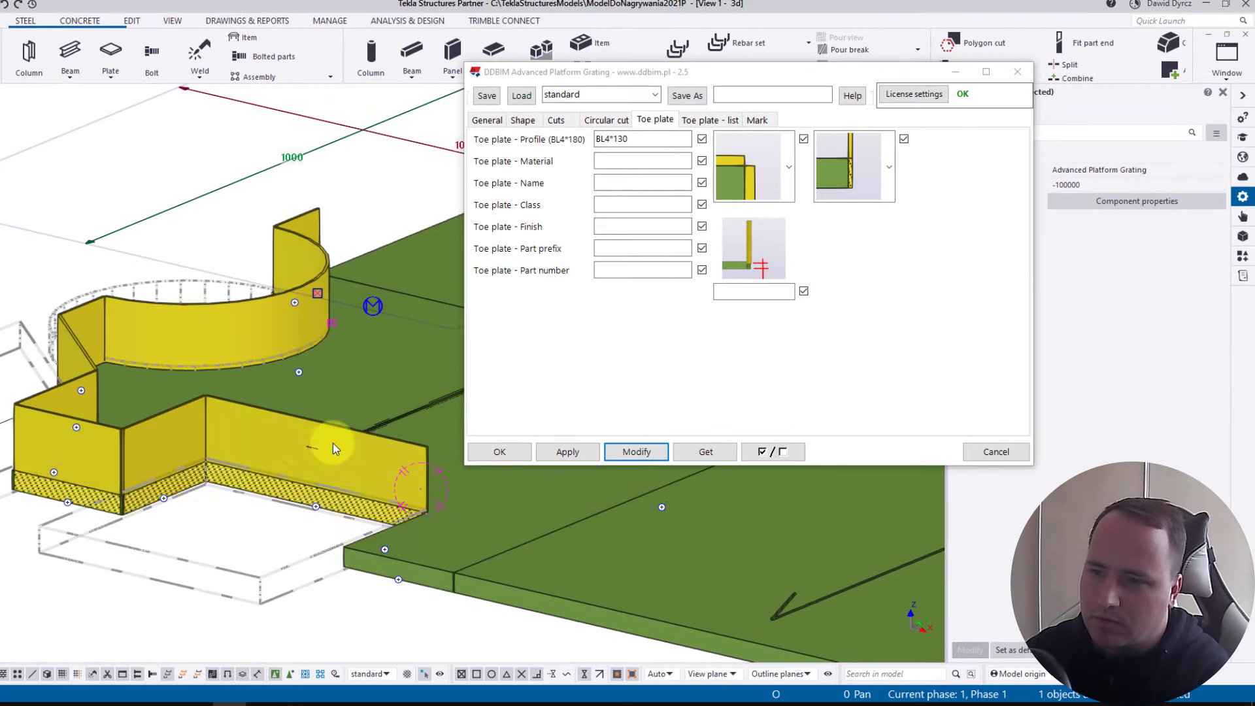
Try the toe plate attachment variant without the hatched lower strip on the notched grating and apply the modification
scroll(351, 541, "up", 5)
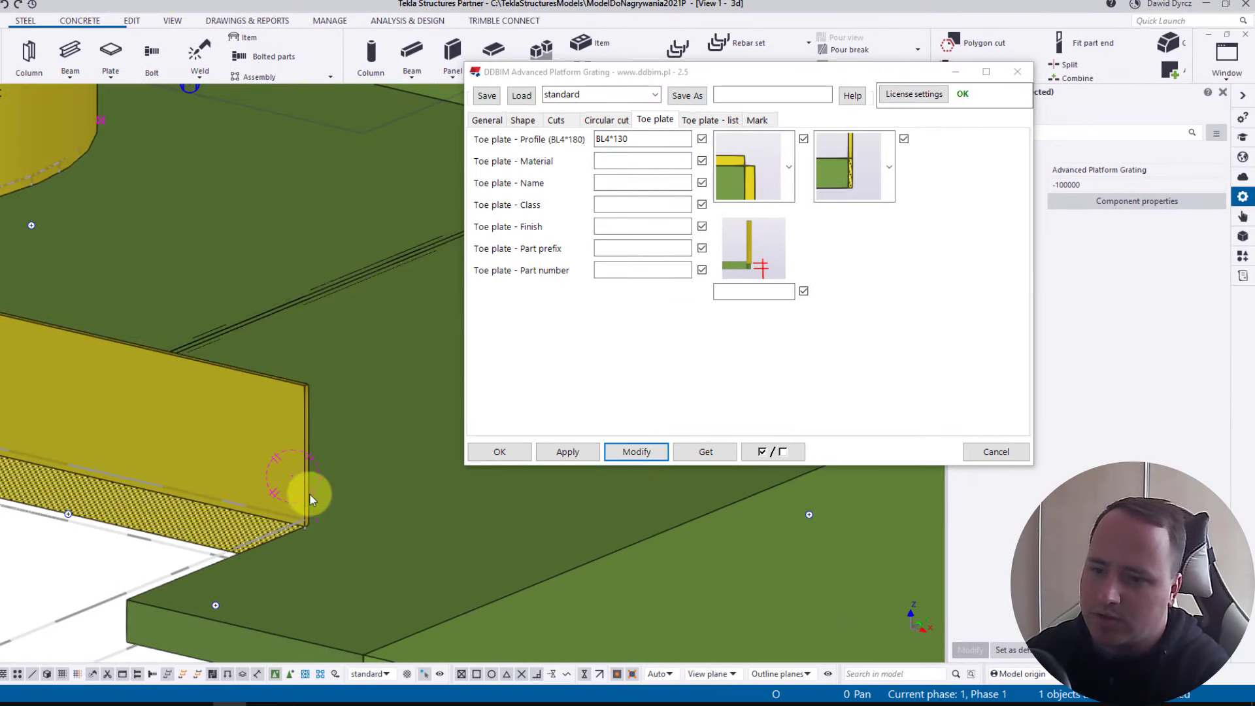
scroll(341, 414, "down", 3)
left_click(848, 182)
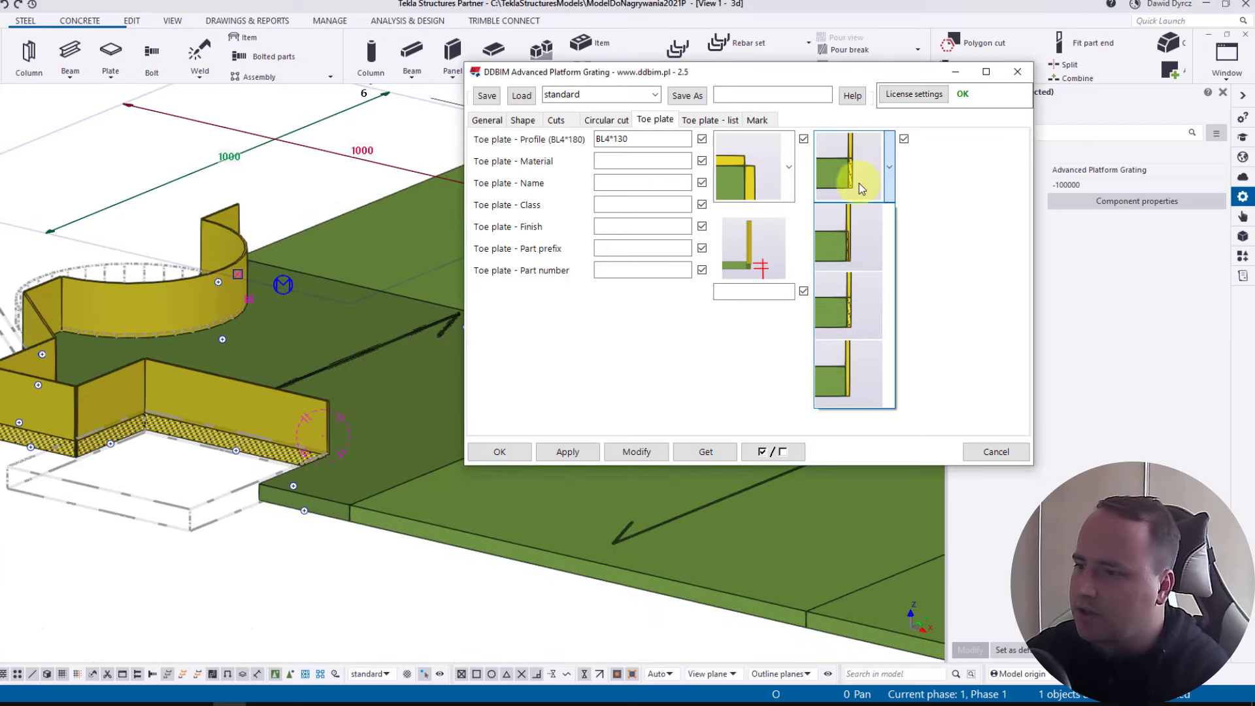
left_click(861, 399)
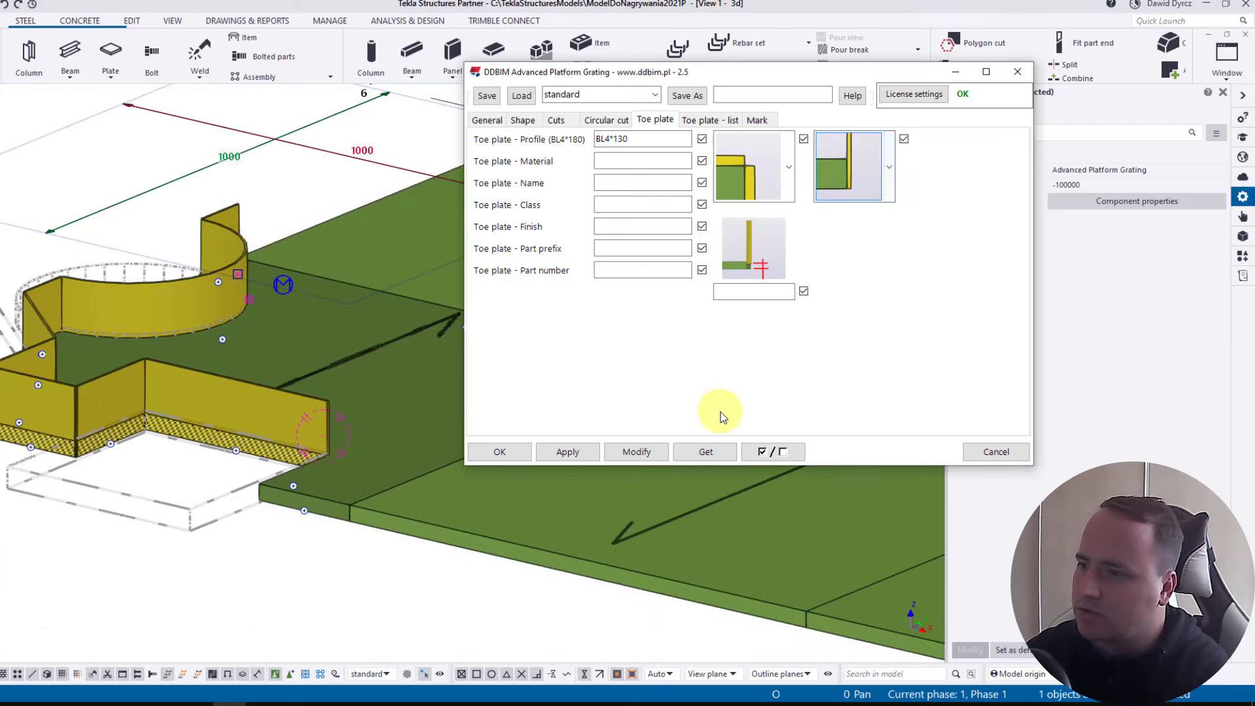
left_click(645, 457)
Restore the toe plate attachment variant with the hatched lower strip and apply it to the grating
left_click(849, 183)
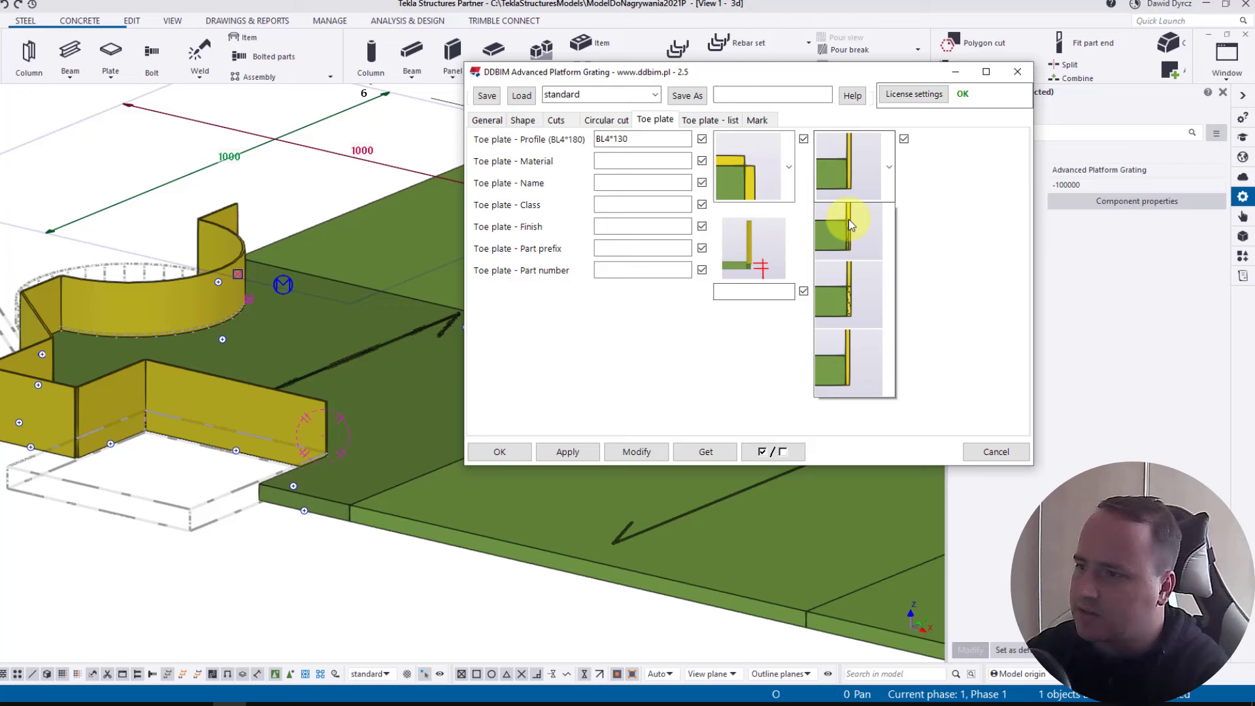
left_click(862, 309)
left_click(651, 452)
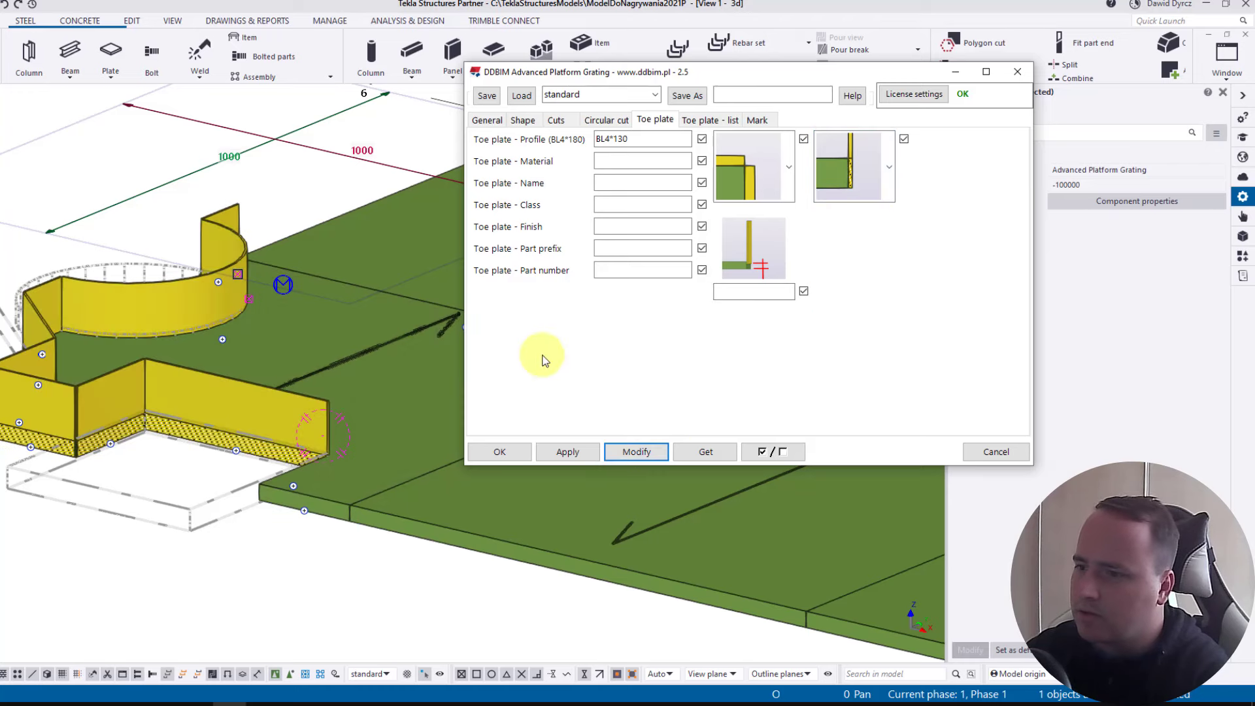
Review the available corner joint options for the toe plates
left_click(780, 173)
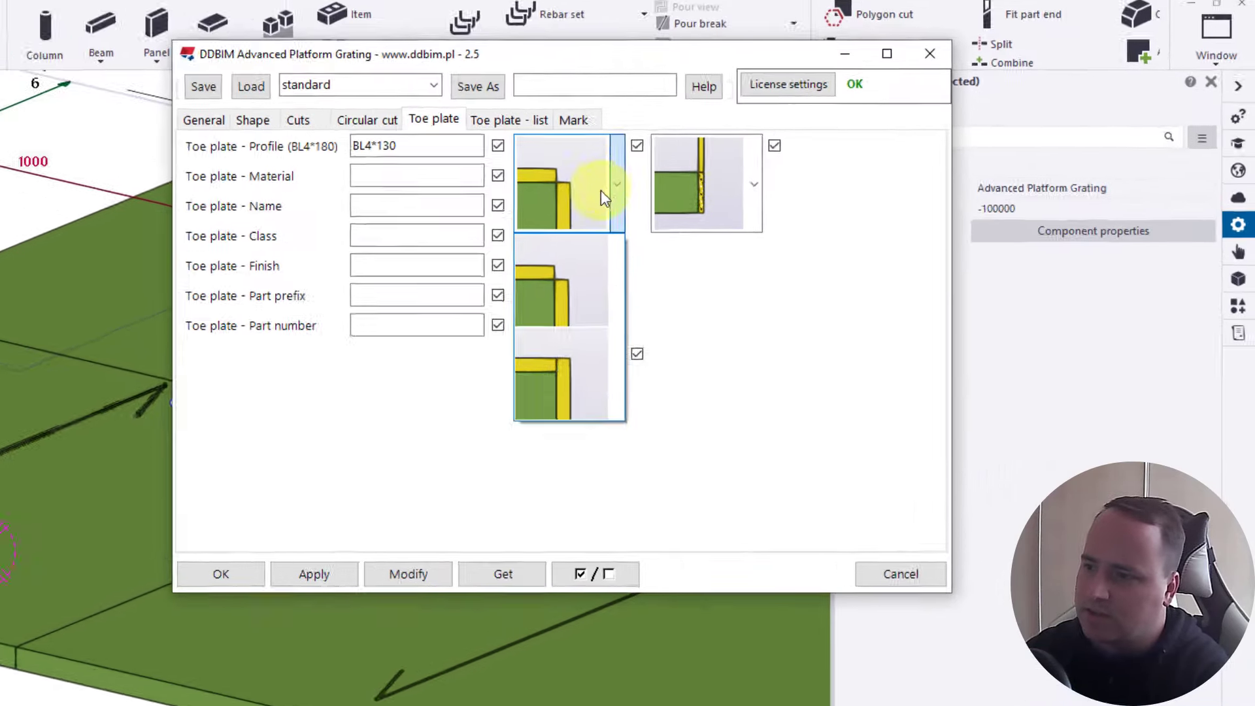
left_click(765, 290)
left_click(784, 168)
left_click(528, 320)
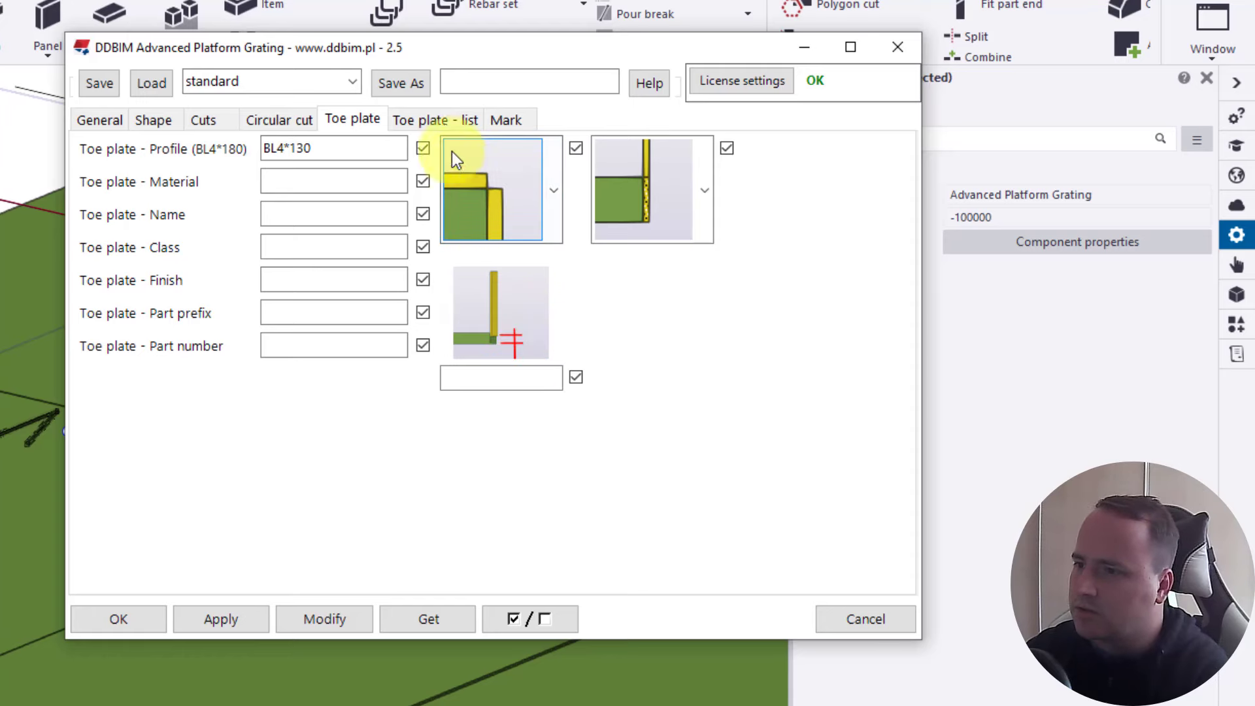
Review the list of toe plates and inspect the edge details of TPL/101 and TPL/1002
left_click(435, 123)
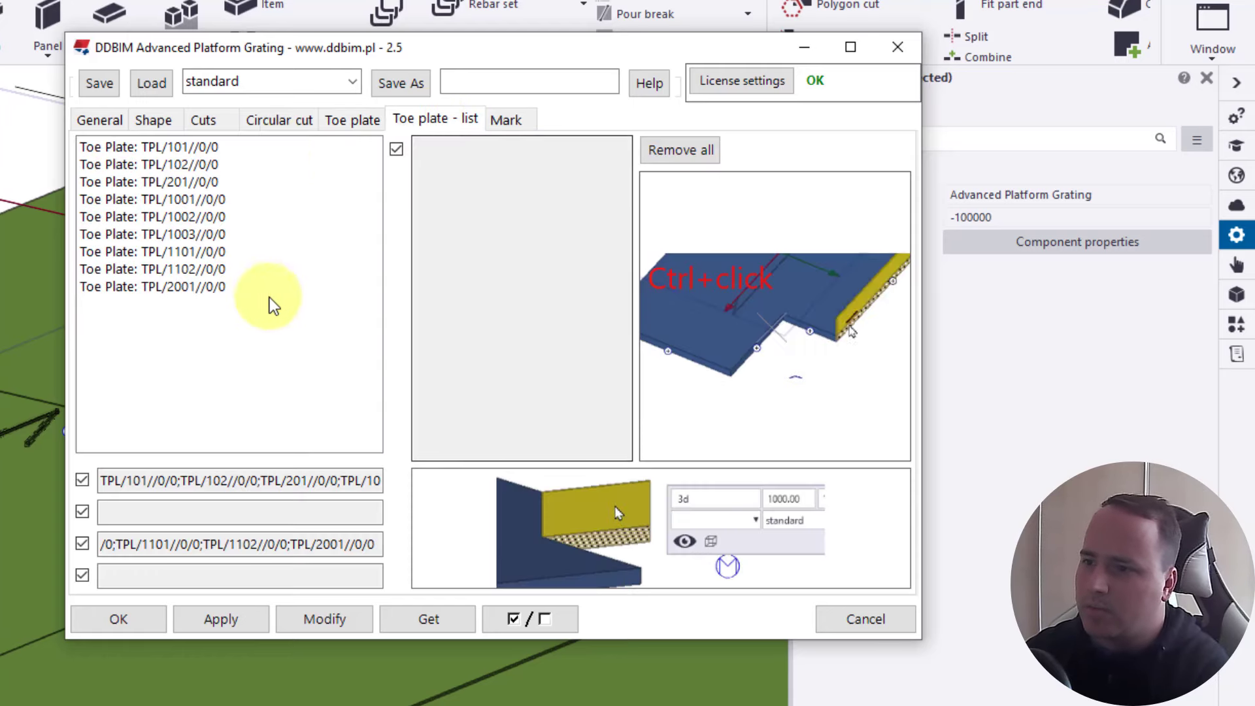
left_click(202, 197)
left_click(202, 147)
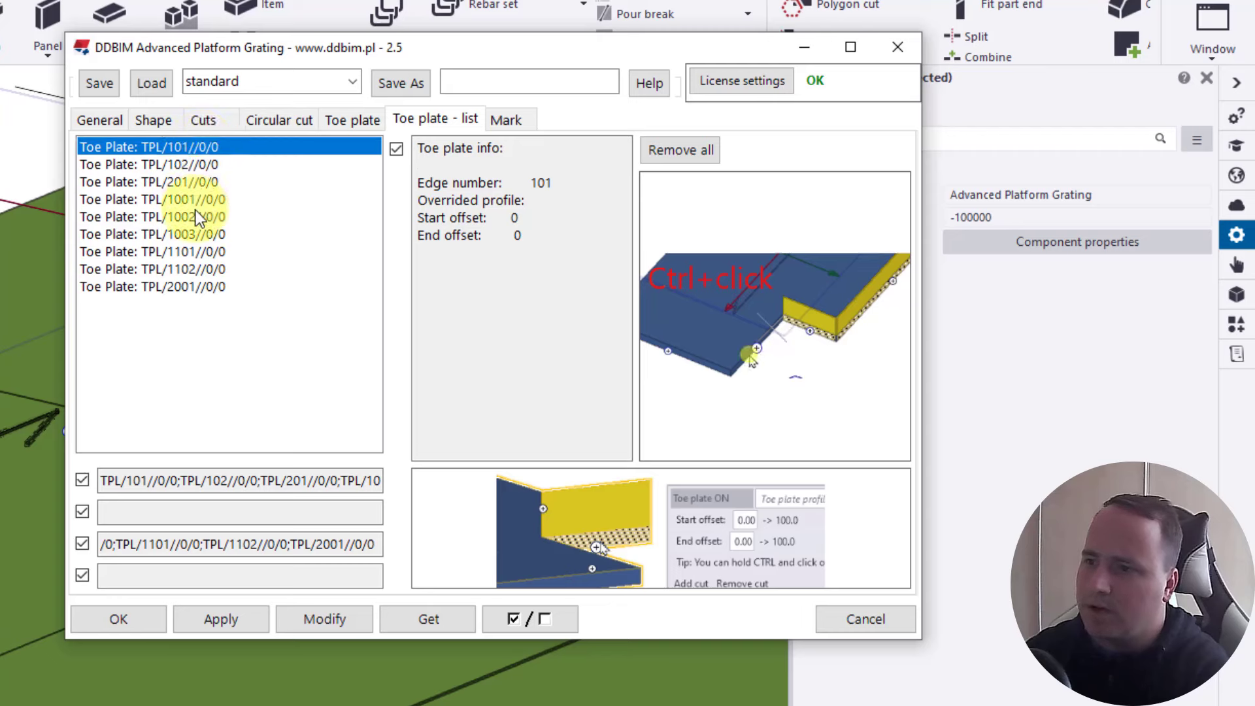
left_click(195, 216)
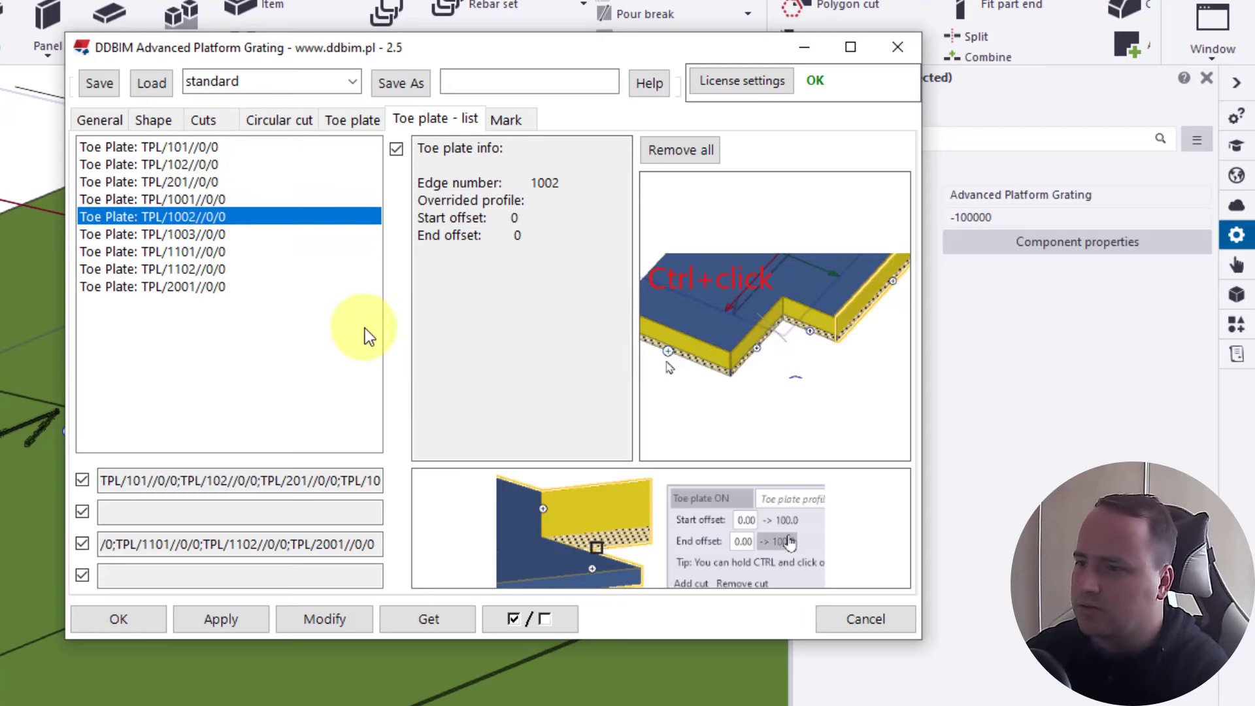
In the mark settings, try the outlined double-headed arrow style on the selected plain grating and apply the modification
left_click(508, 121)
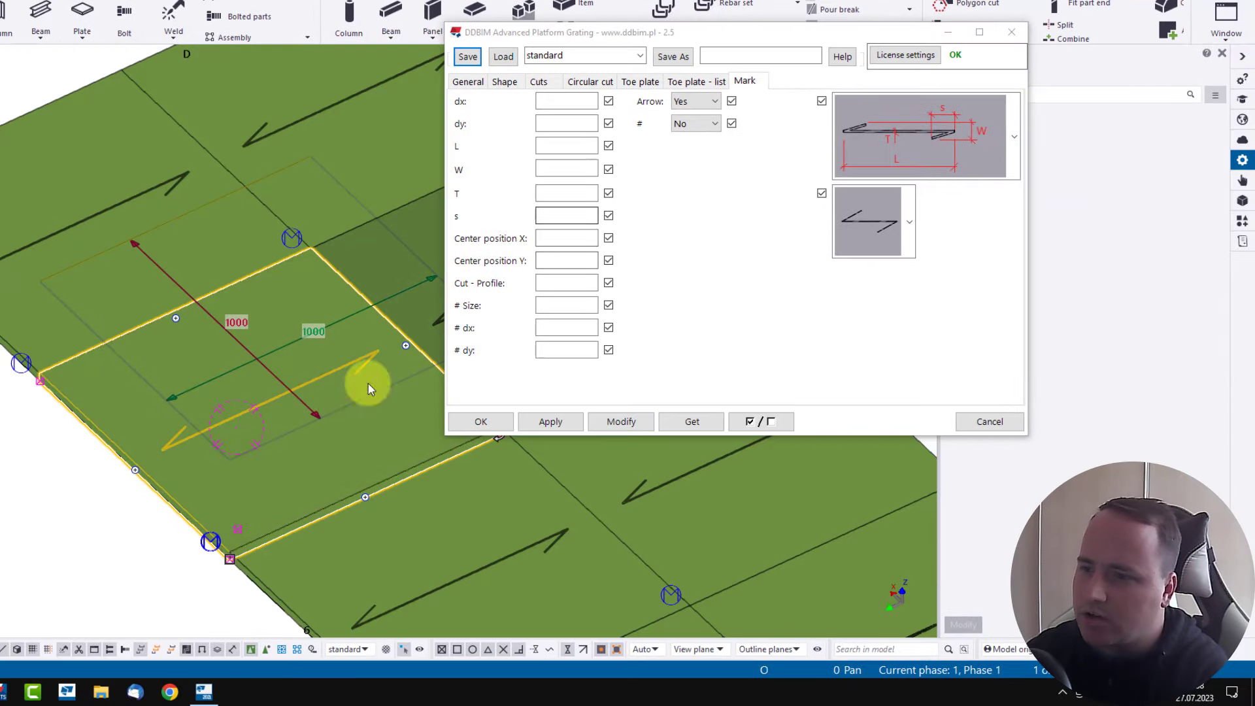
middle_click_drag(280, 424, 251, 417)
left_click(897, 167)
left_click(939, 295)
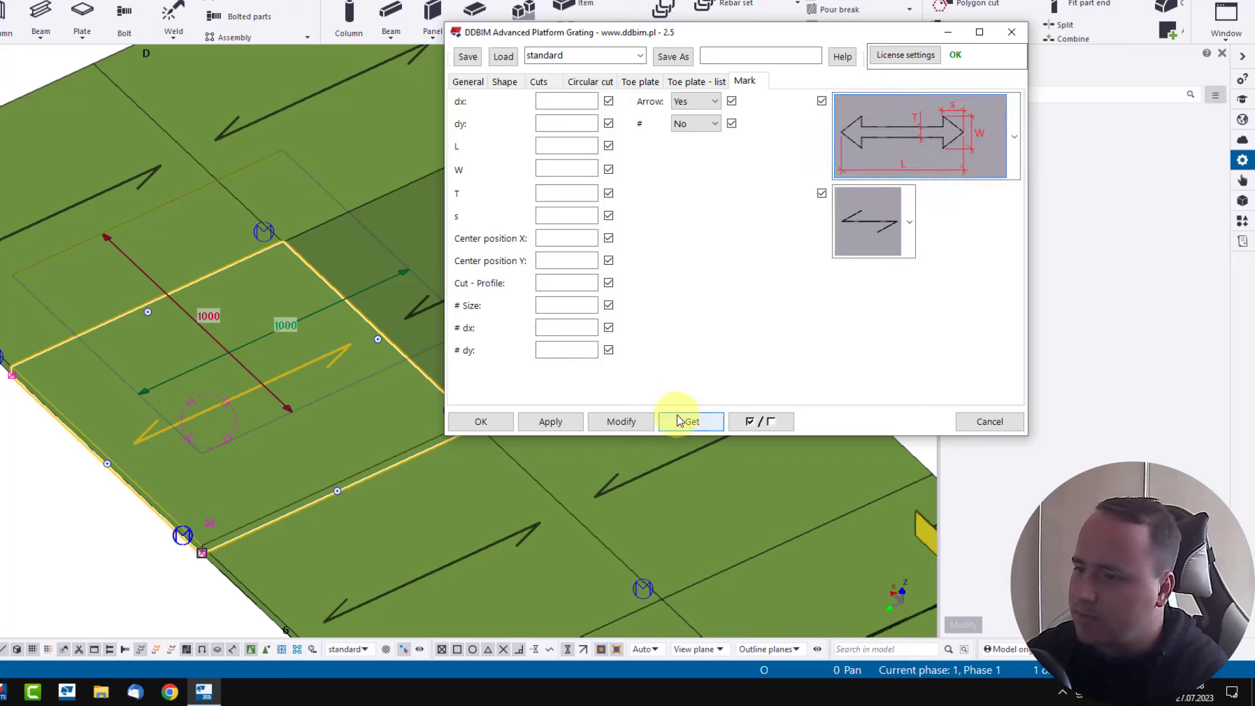
left_click(621, 422)
Return the mark to the thin half-headed arrow style and try the crossed two-direction arrow layout on the grating
left_click(938, 142)
left_click(933, 208)
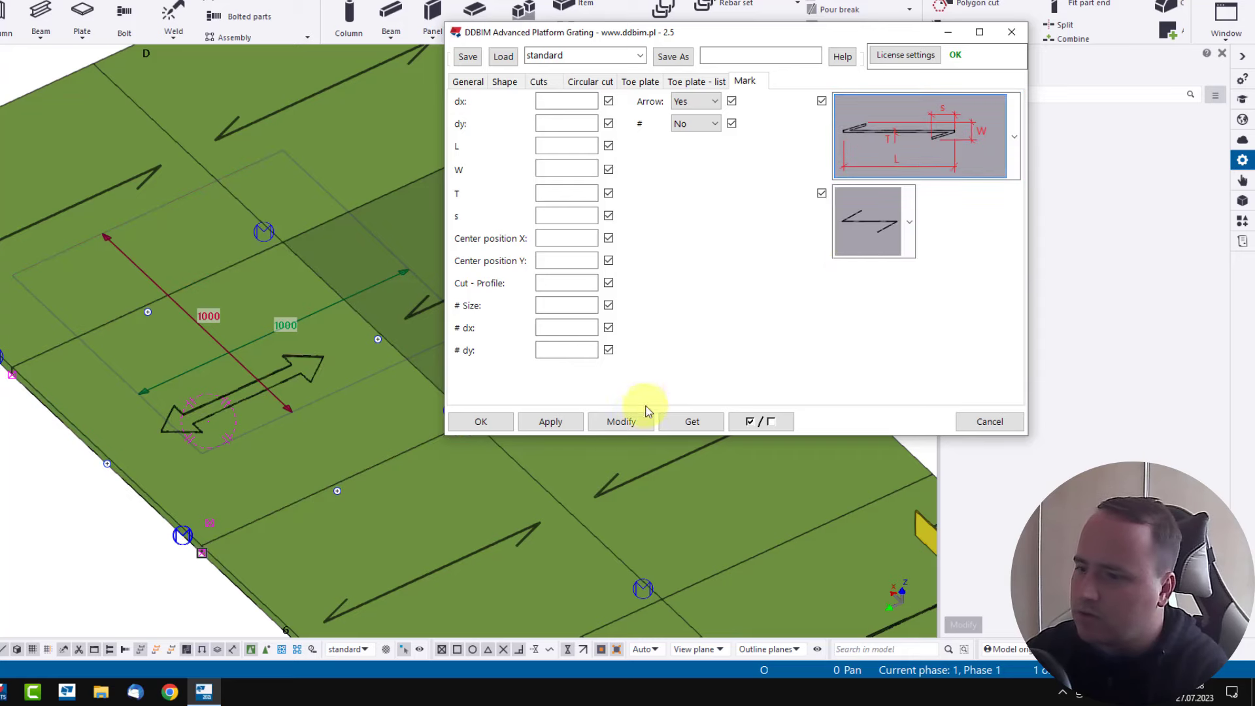
left_click(869, 213)
left_click(863, 361)
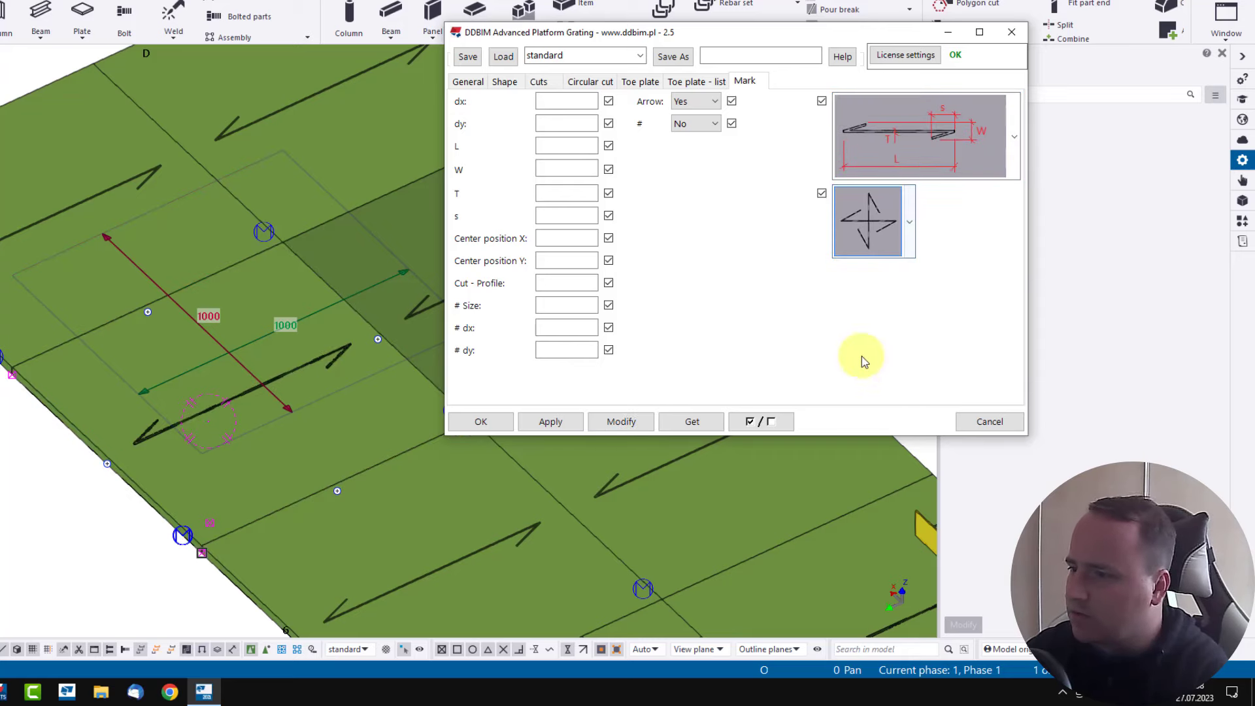
left_click(627, 424)
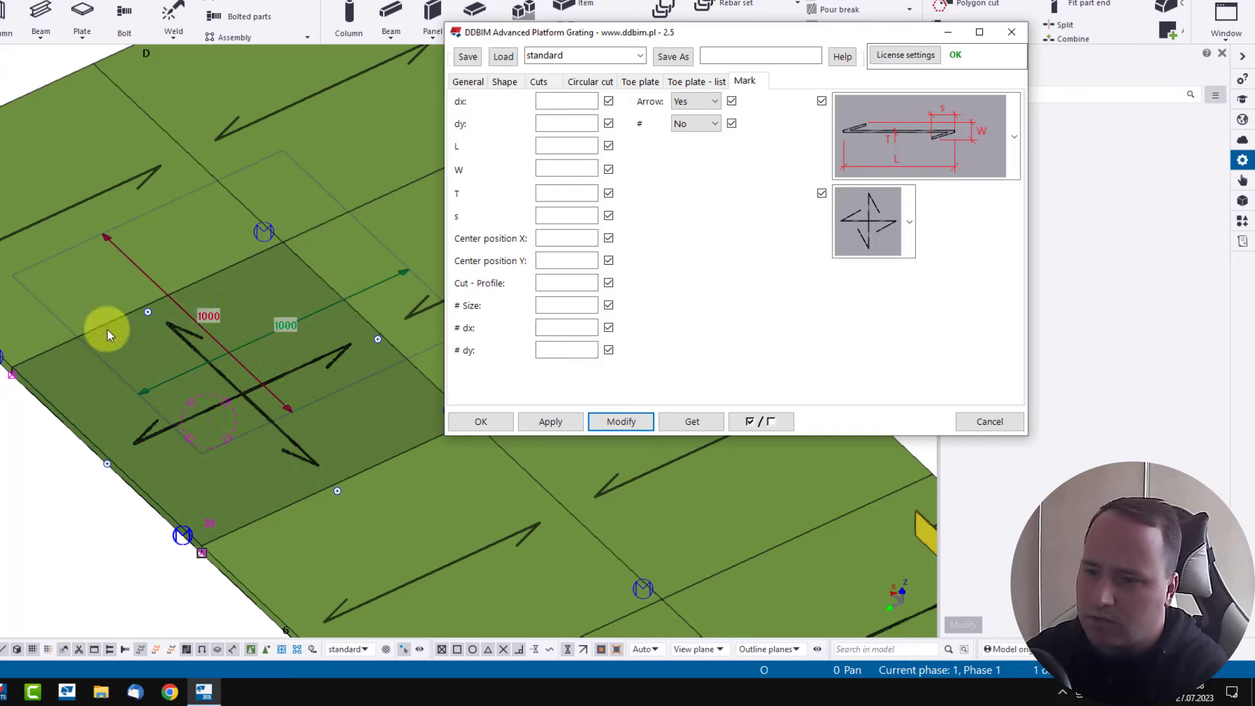
Restore the single-direction arrow layout and try the # mark in place of the arrow on the grating
left_click(889, 230)
left_click(884, 306)
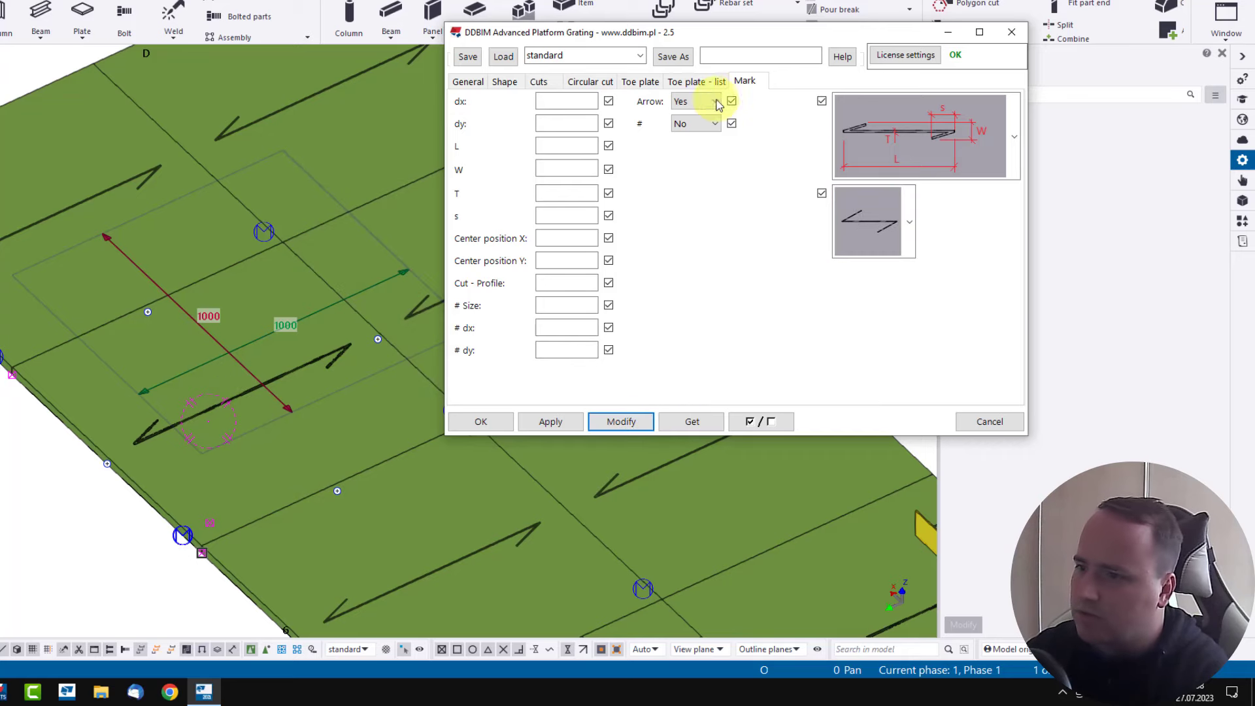
left_click(631, 423)
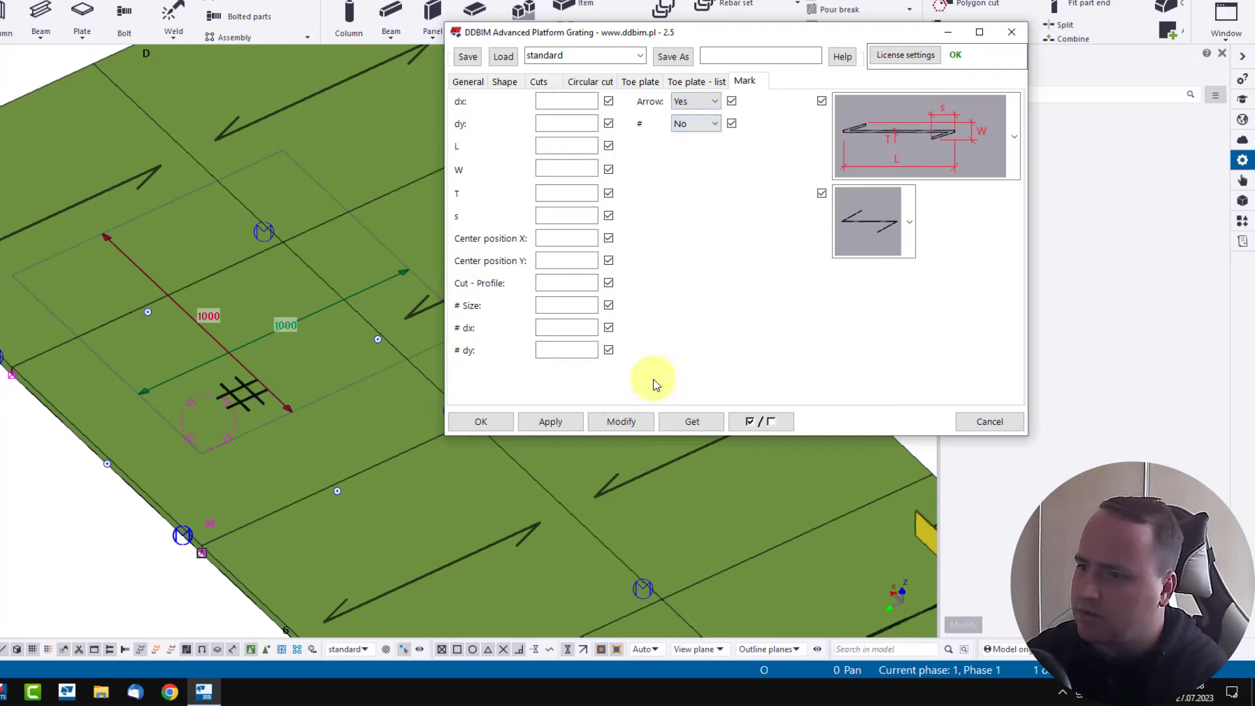
Close the grating component's settings dialog
middle_click_drag(280, 421, 299, 424)
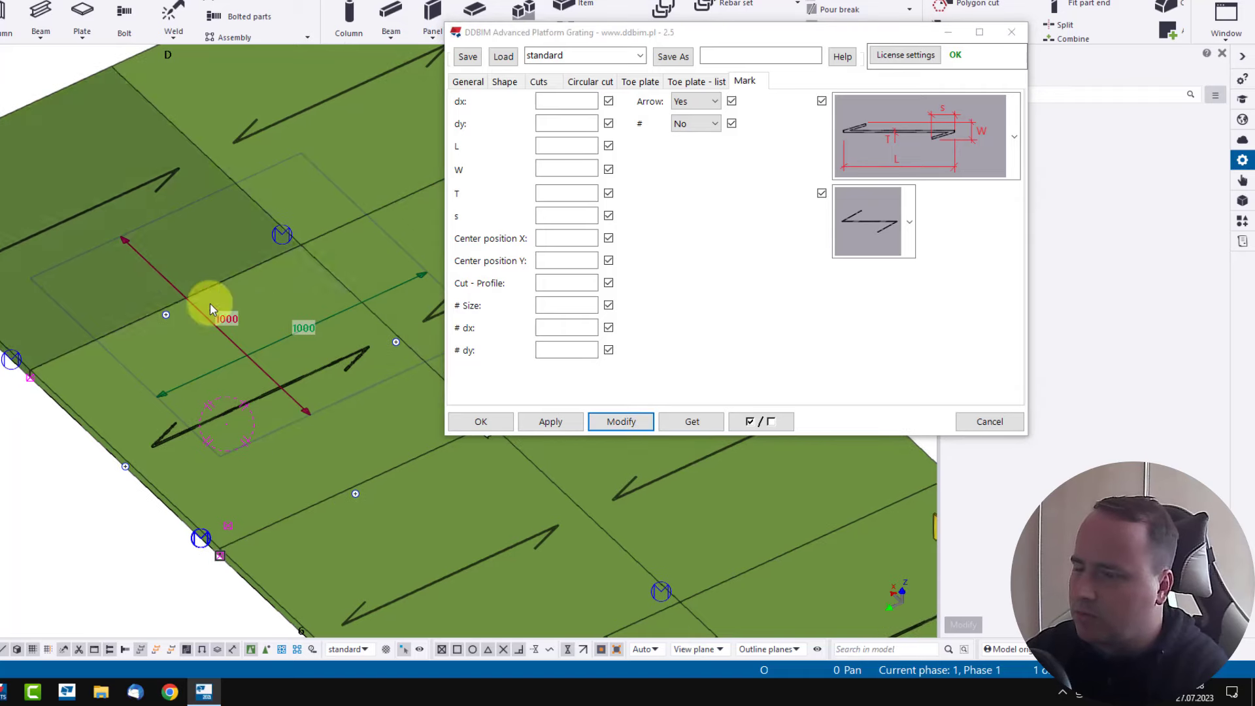
scroll(238, 359, "down", 2)
scroll(238, 359, "down", 3)
left_click(968, 418)
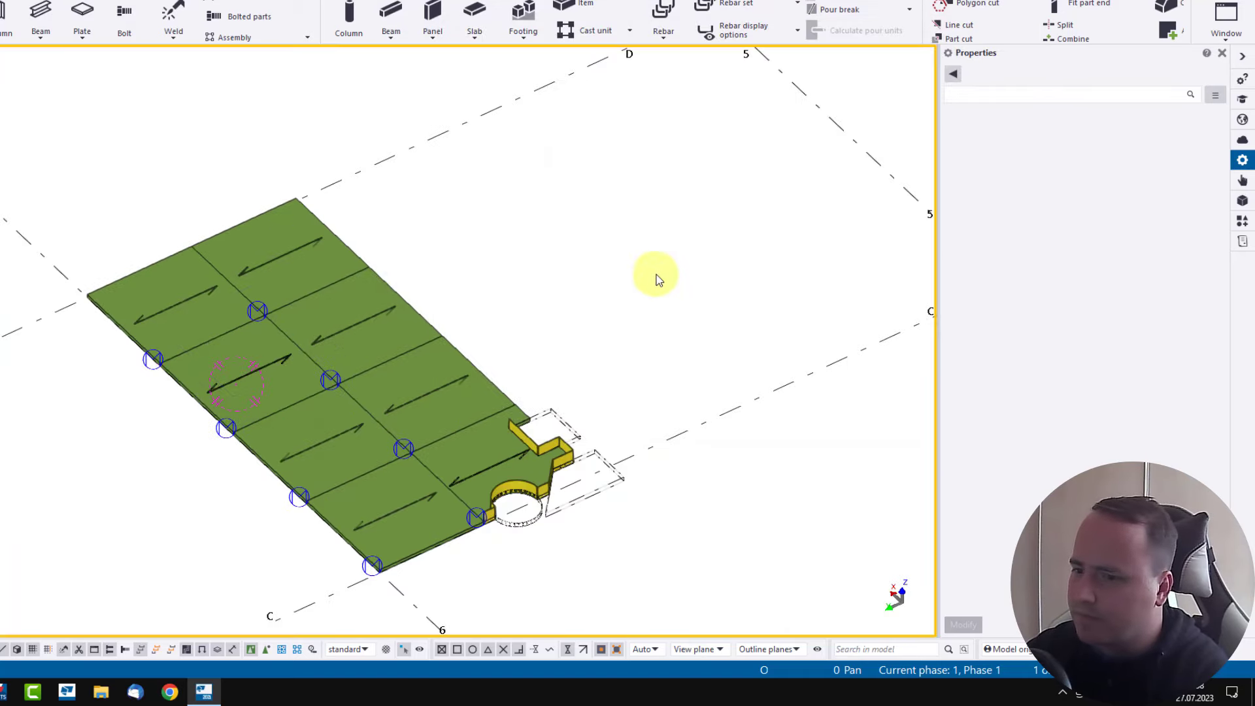
scroll(422, 394, "down", 2)
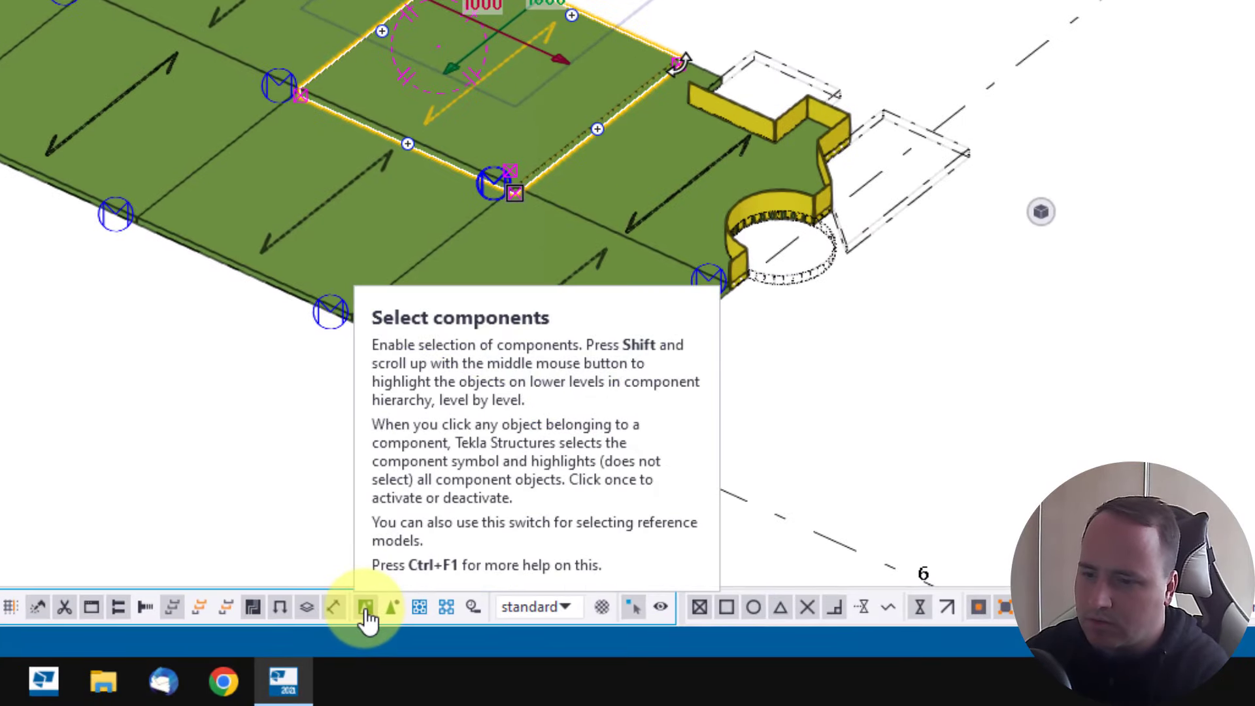
mouse_move(1046, 226)
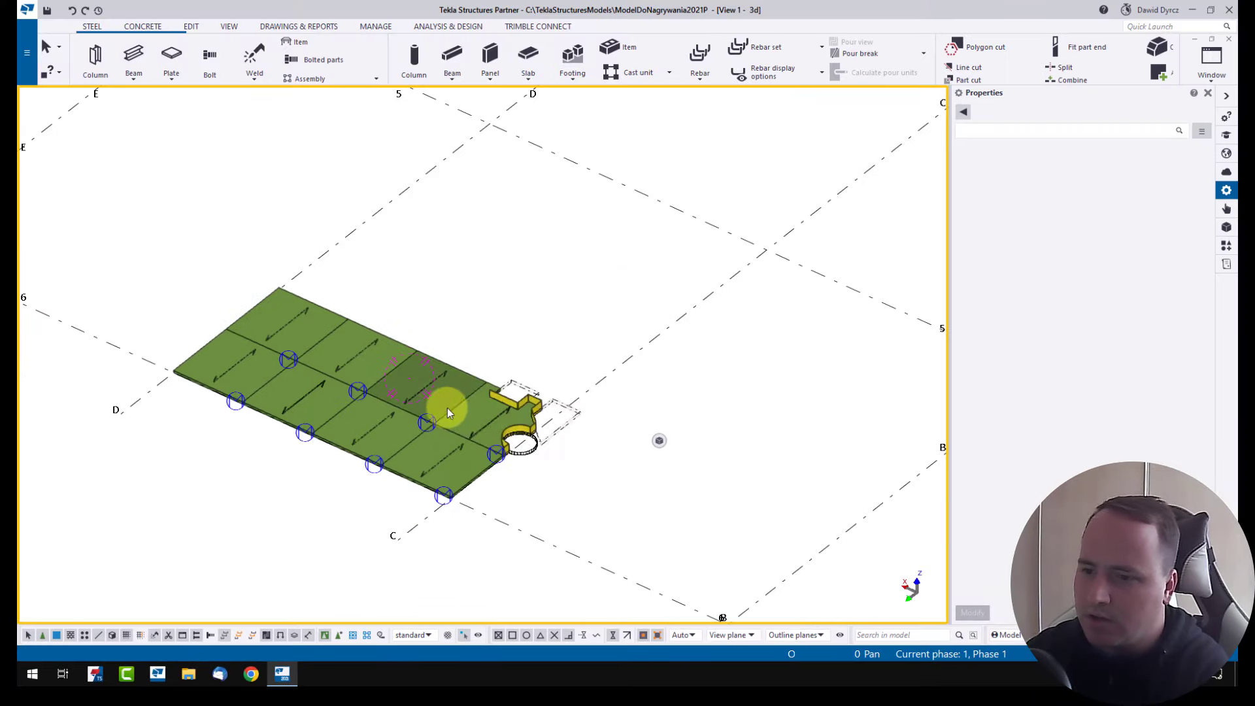
middle_click_drag(447, 408, 473, 329, "ctrl")
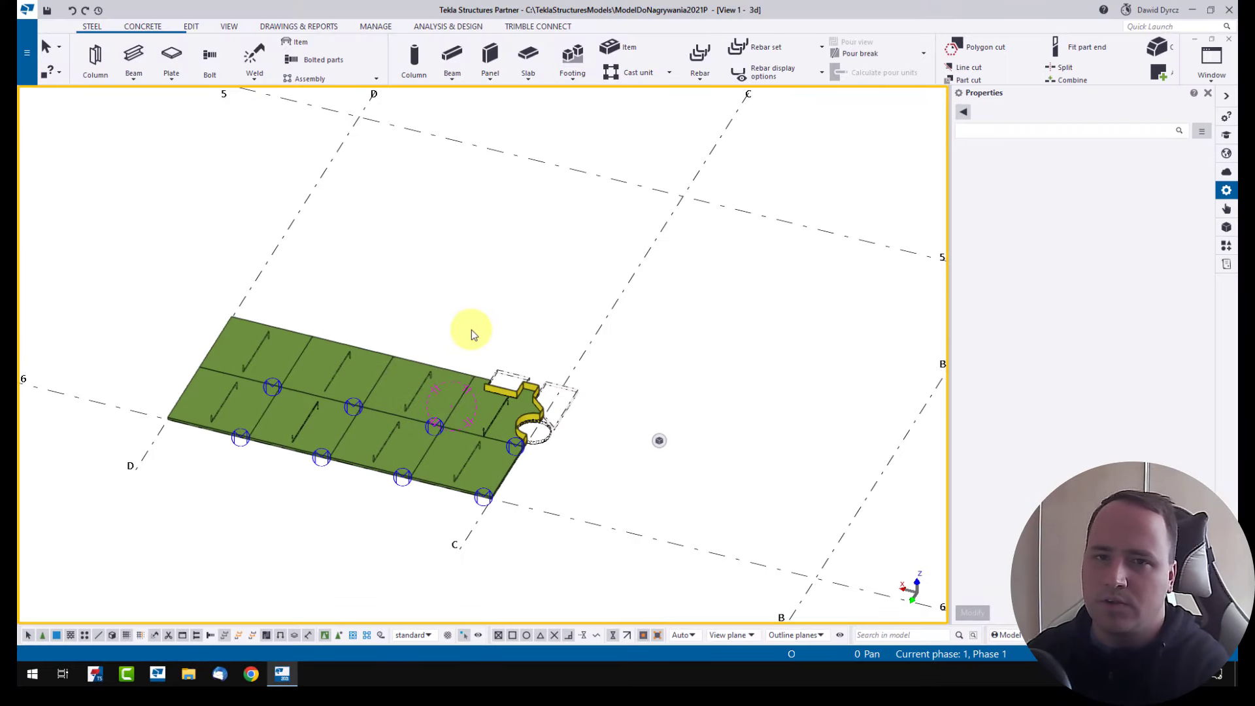